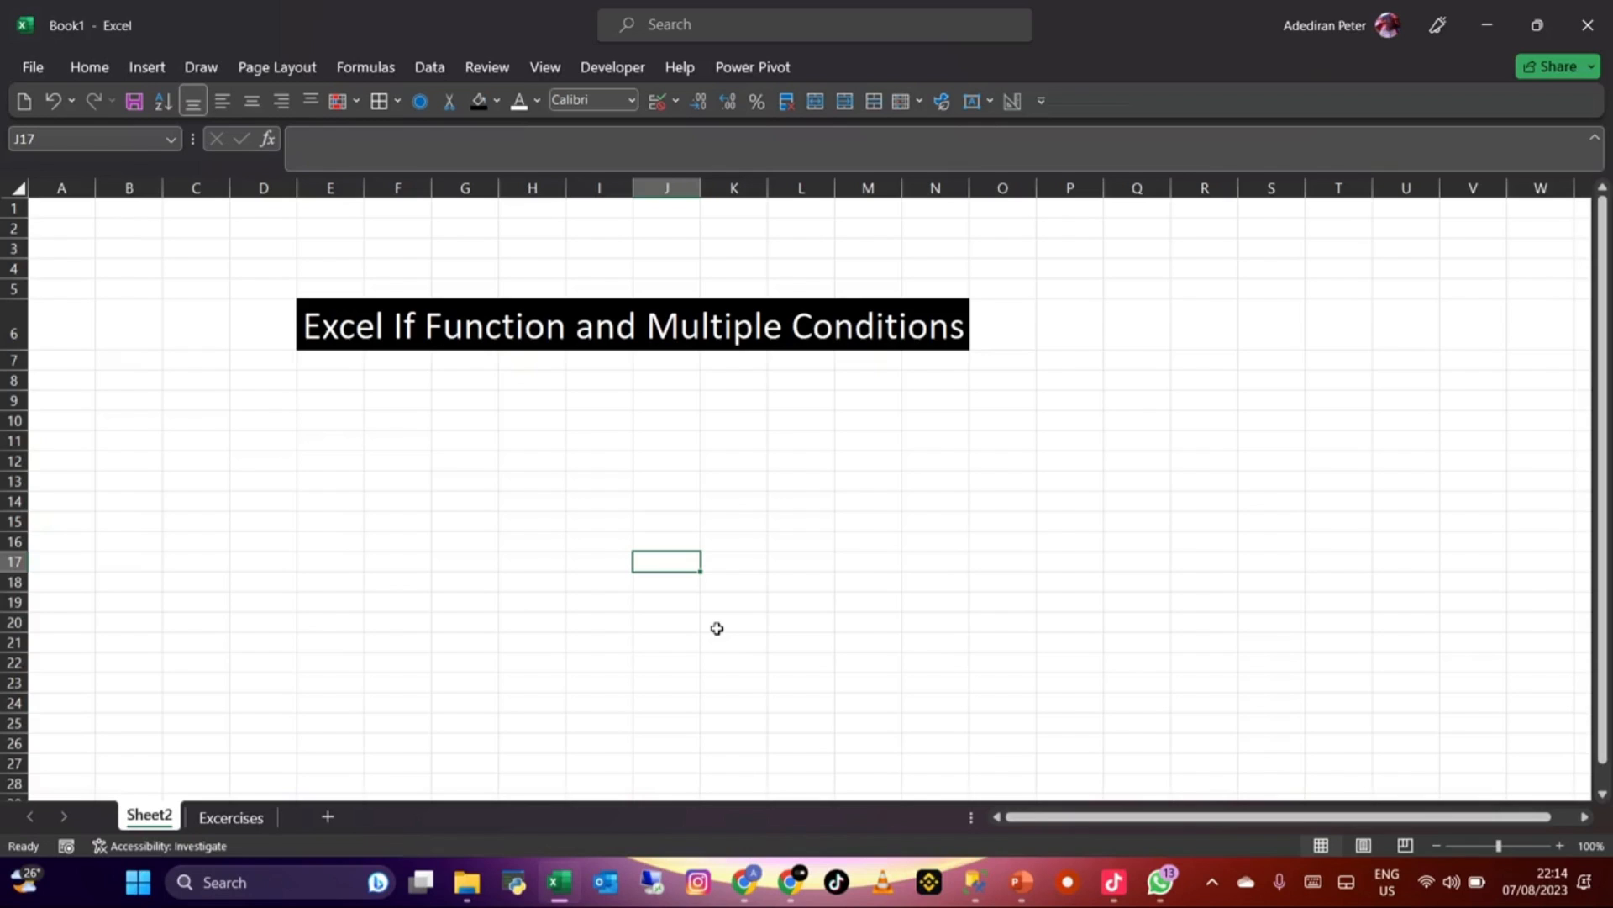
pyautogui.click(392, 438)
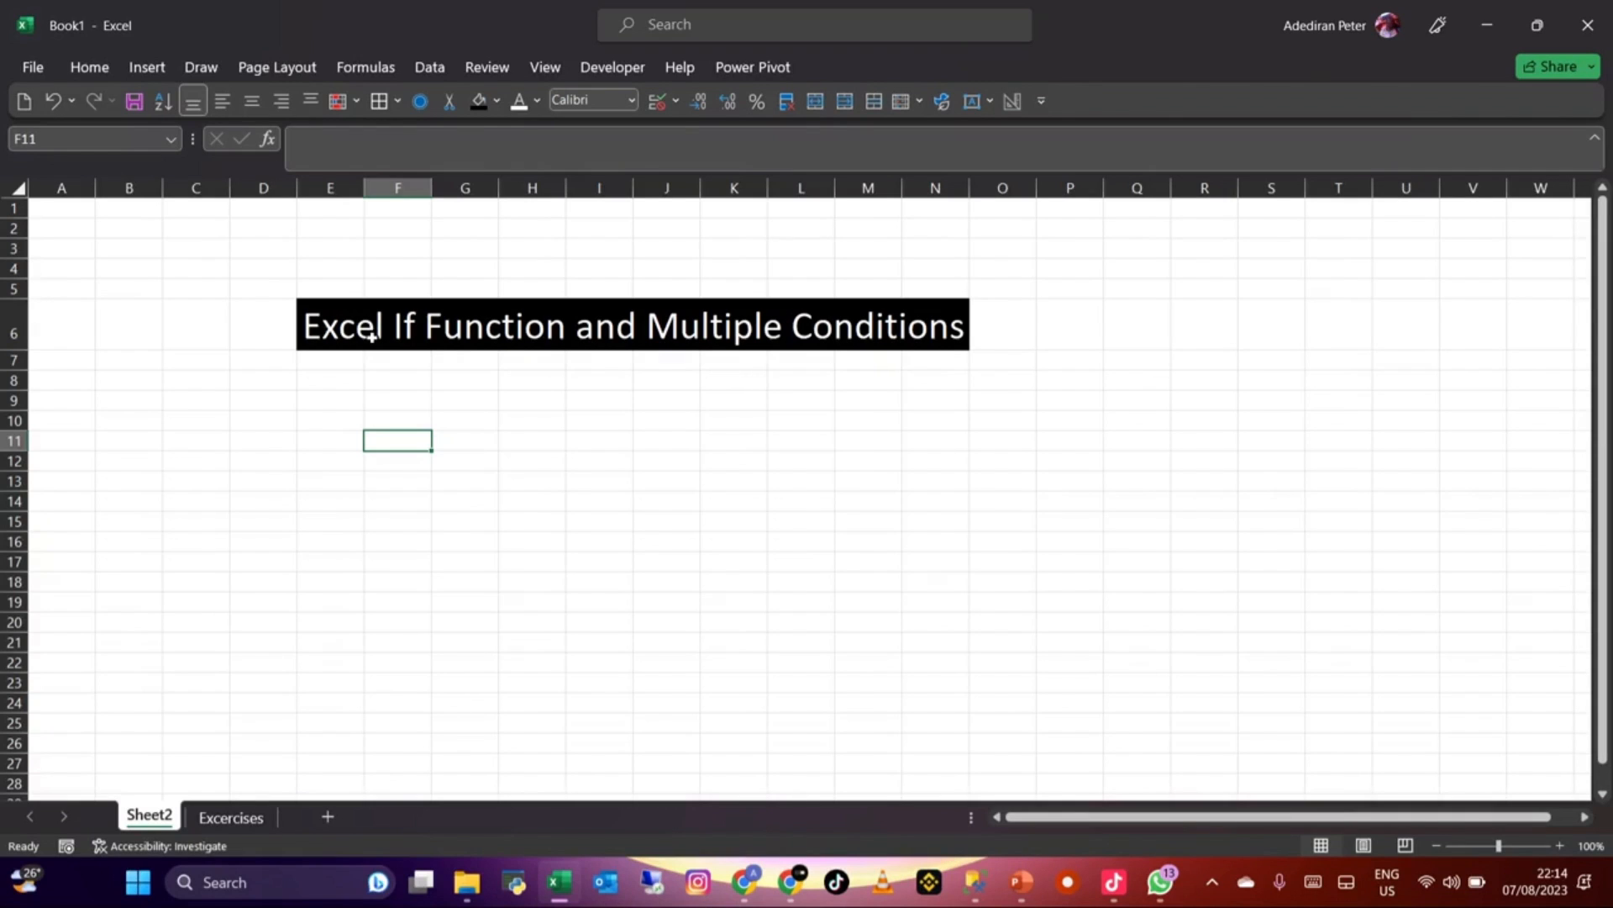
pyautogui.click(403, 387)
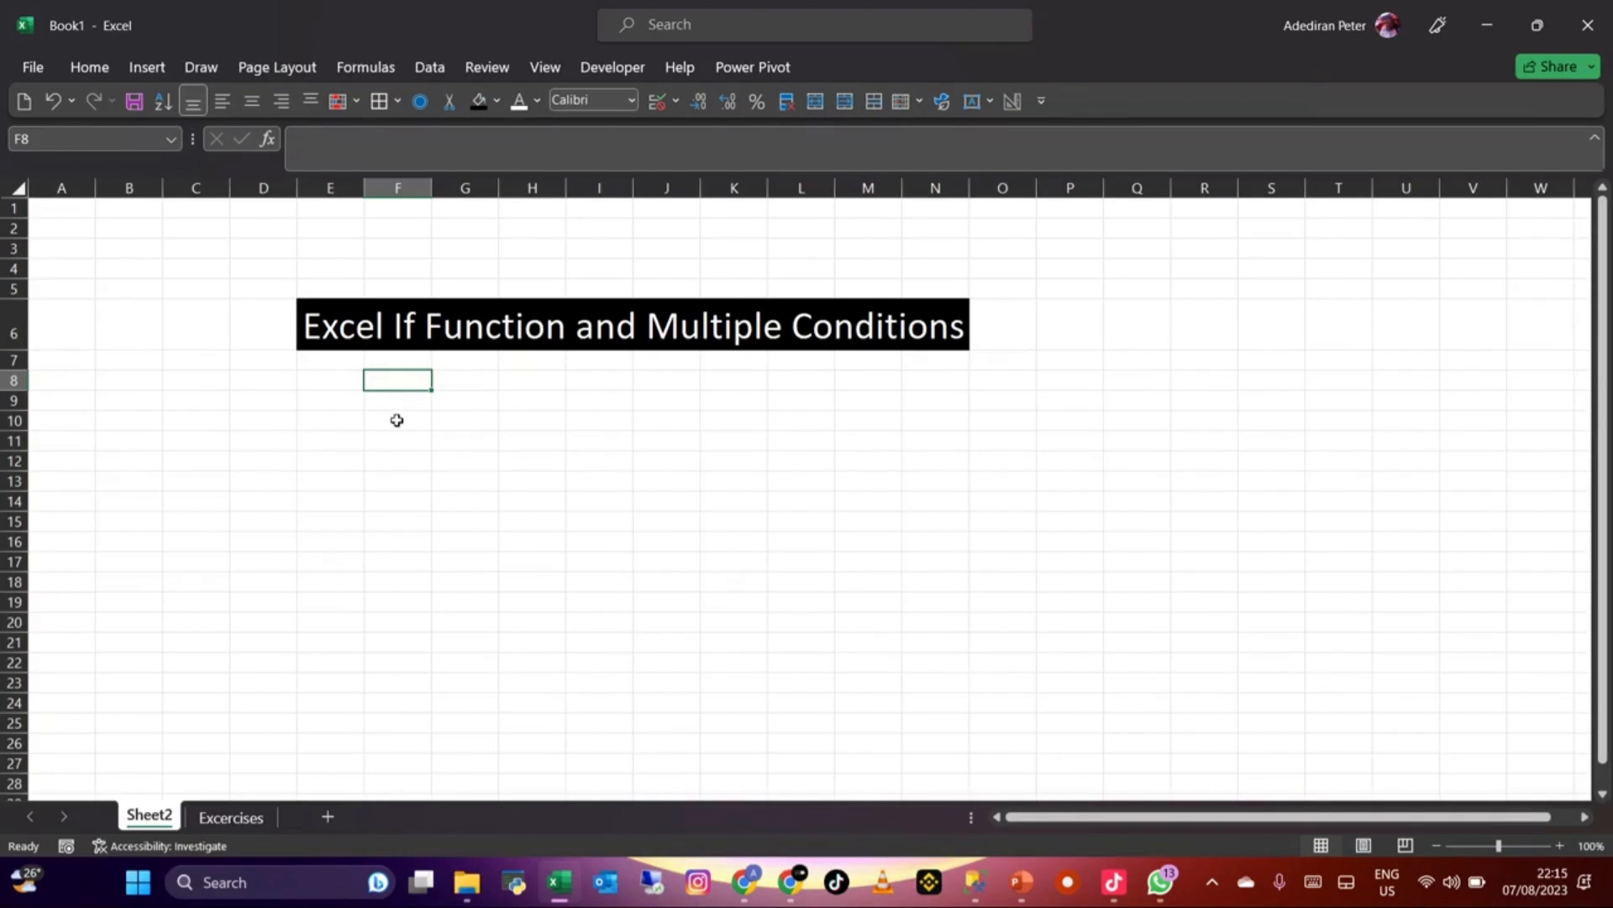
# Step: Enter the sample text a in cell F9 and b in cell G9
pyautogui.click(405, 403)
pyautogui.write('a')
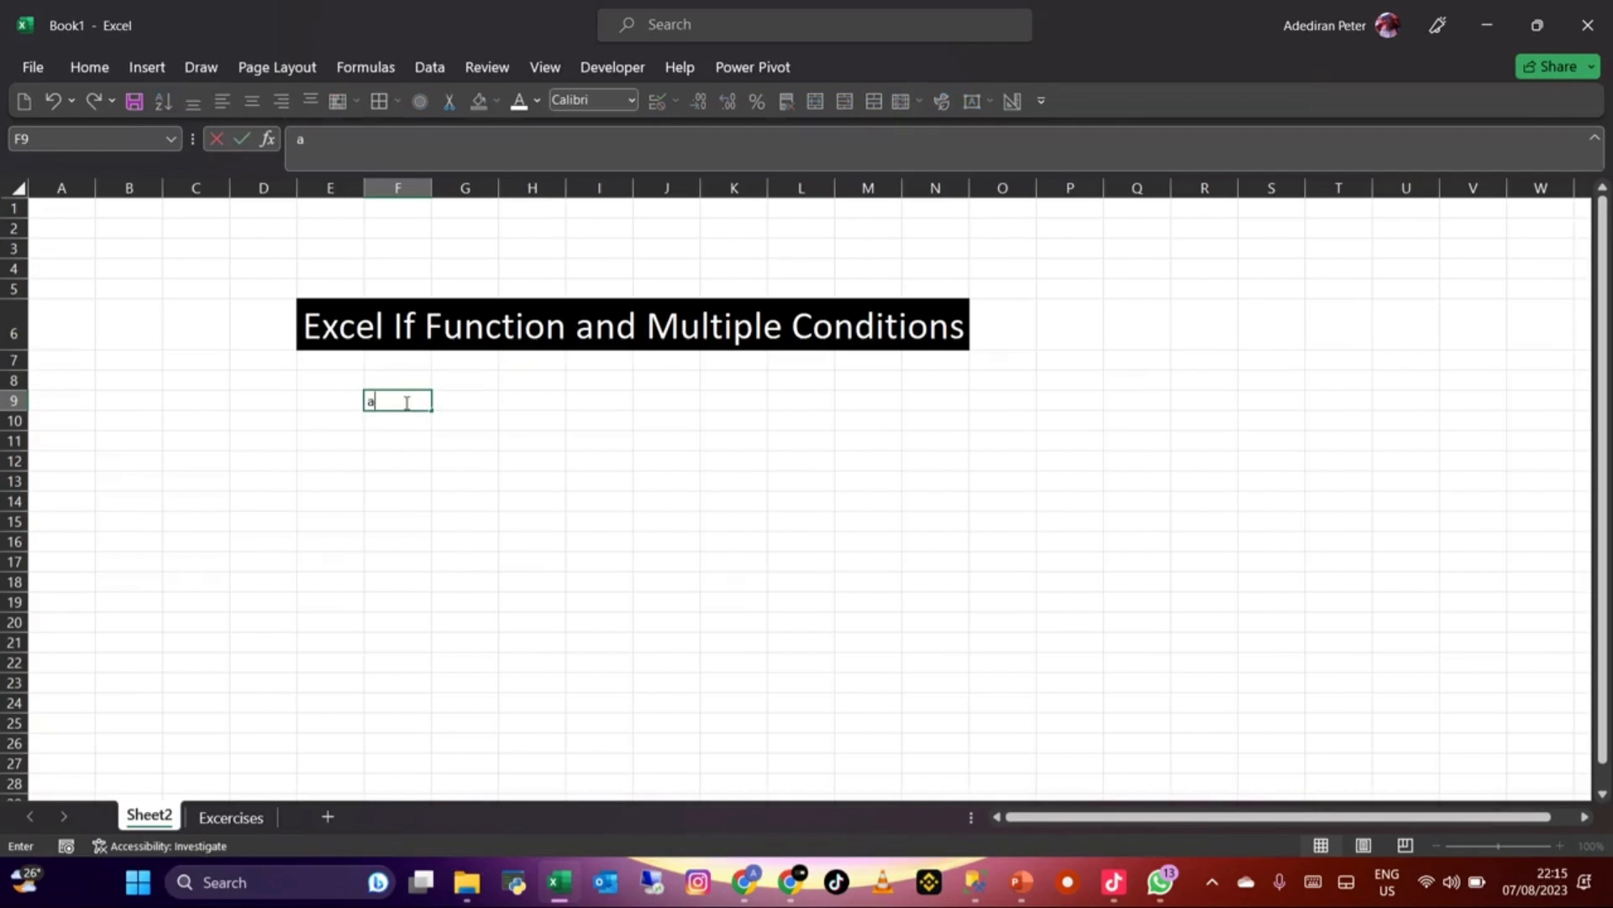
pyautogui.press('Return')
pyautogui.click(469, 403)
pyautogui.write('b')
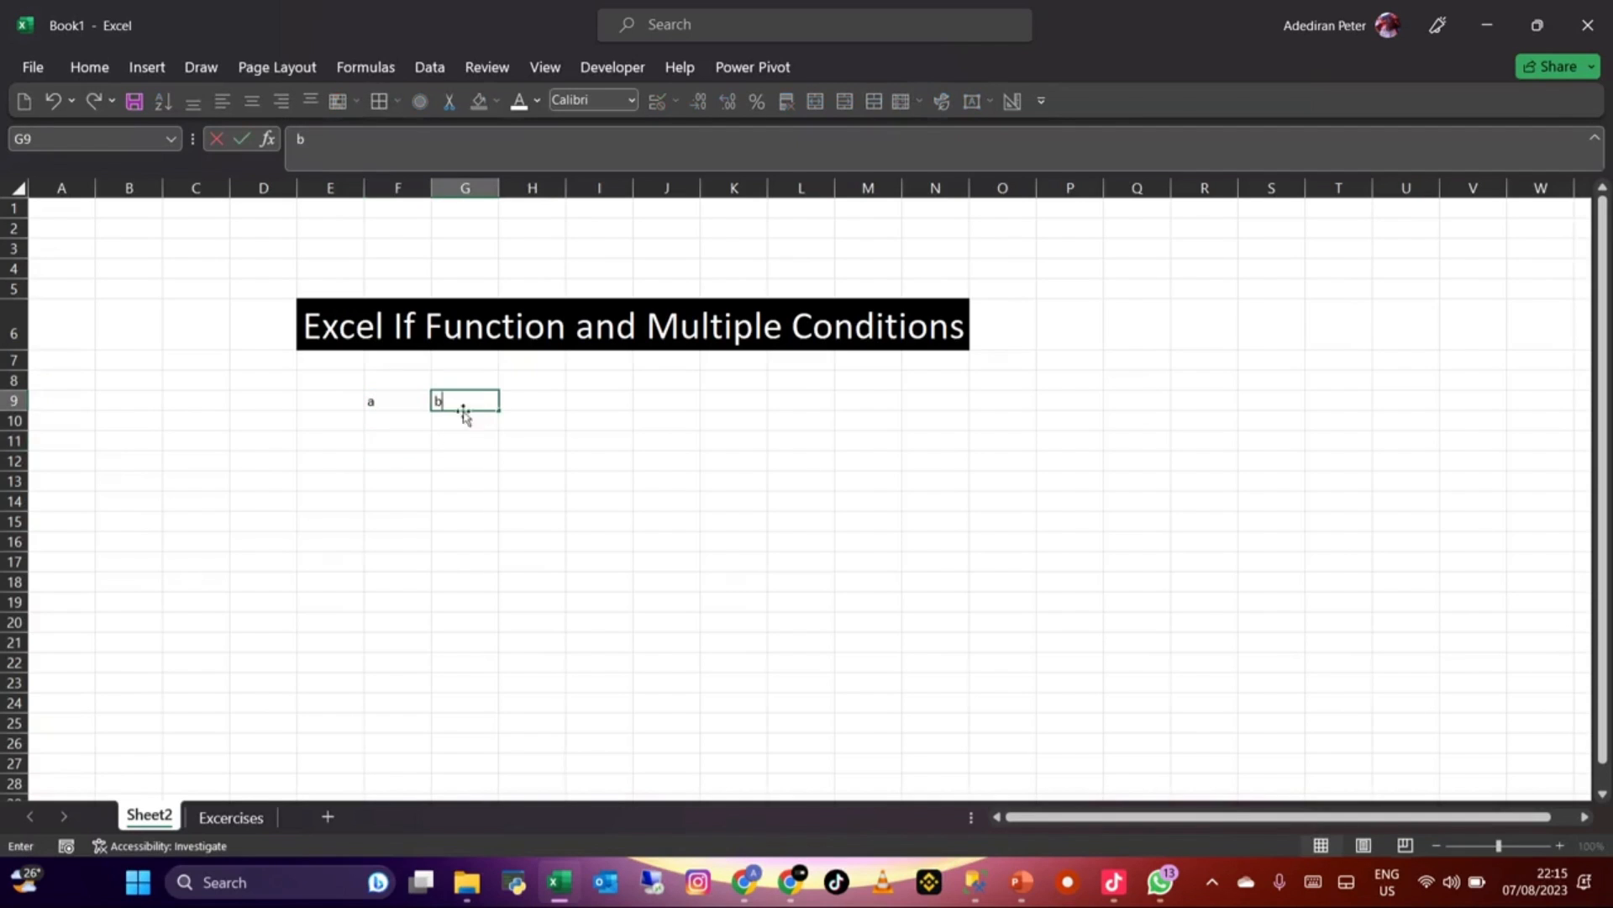
pyautogui.press('Return')
# Step: Enter the equality test =F9=G9 in cell H9 to compare the two letters
pyautogui.click(536, 408)
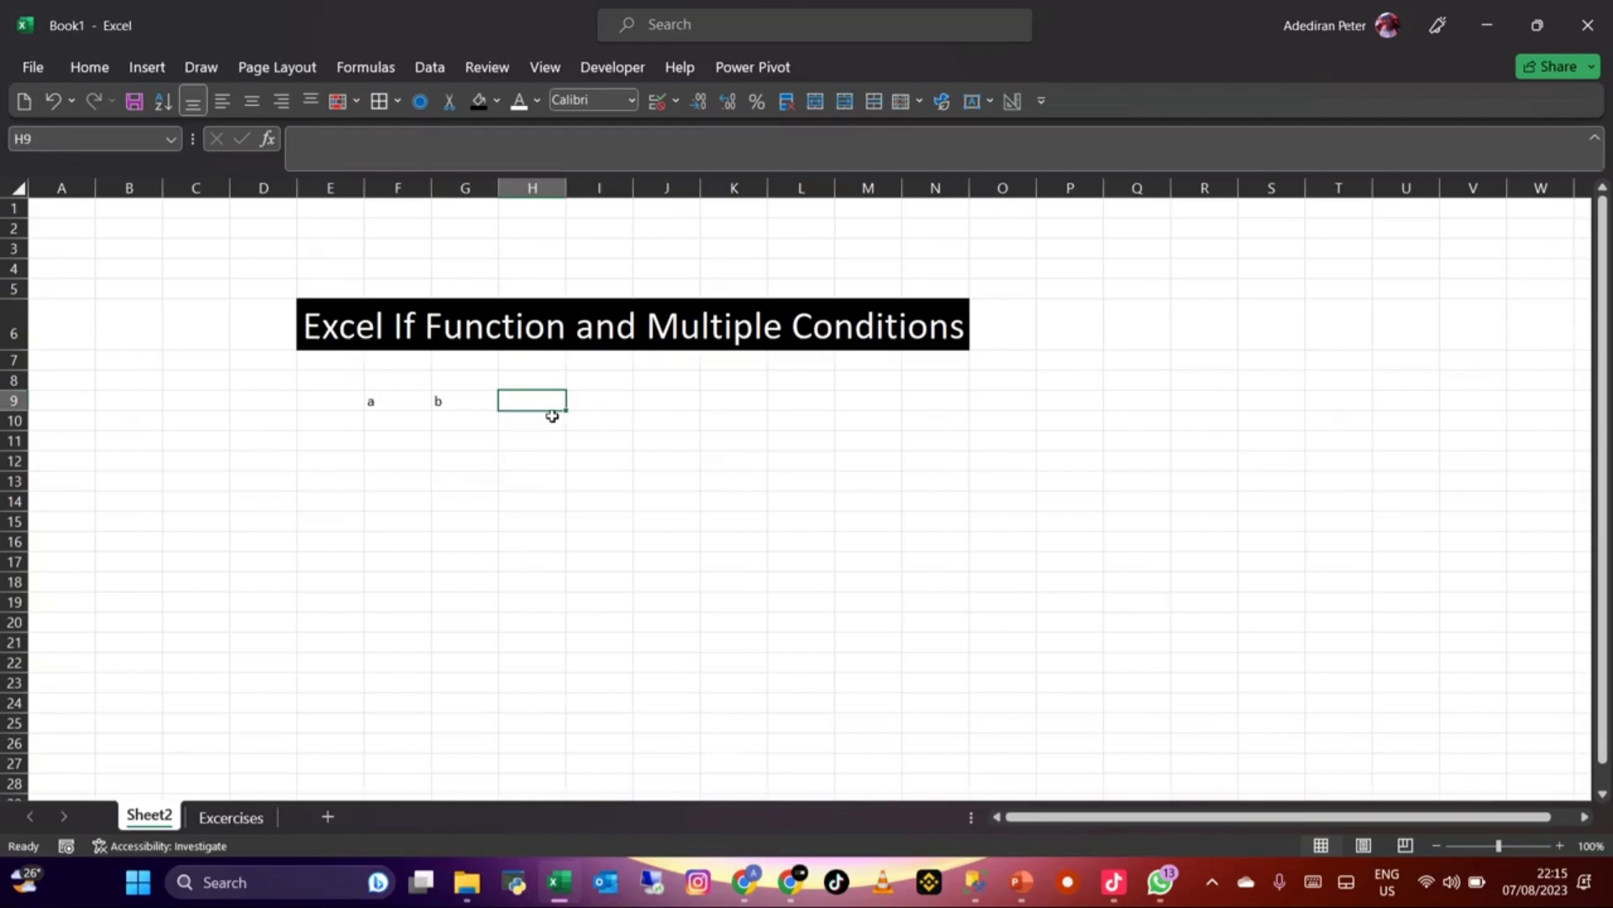
pyautogui.write('=')
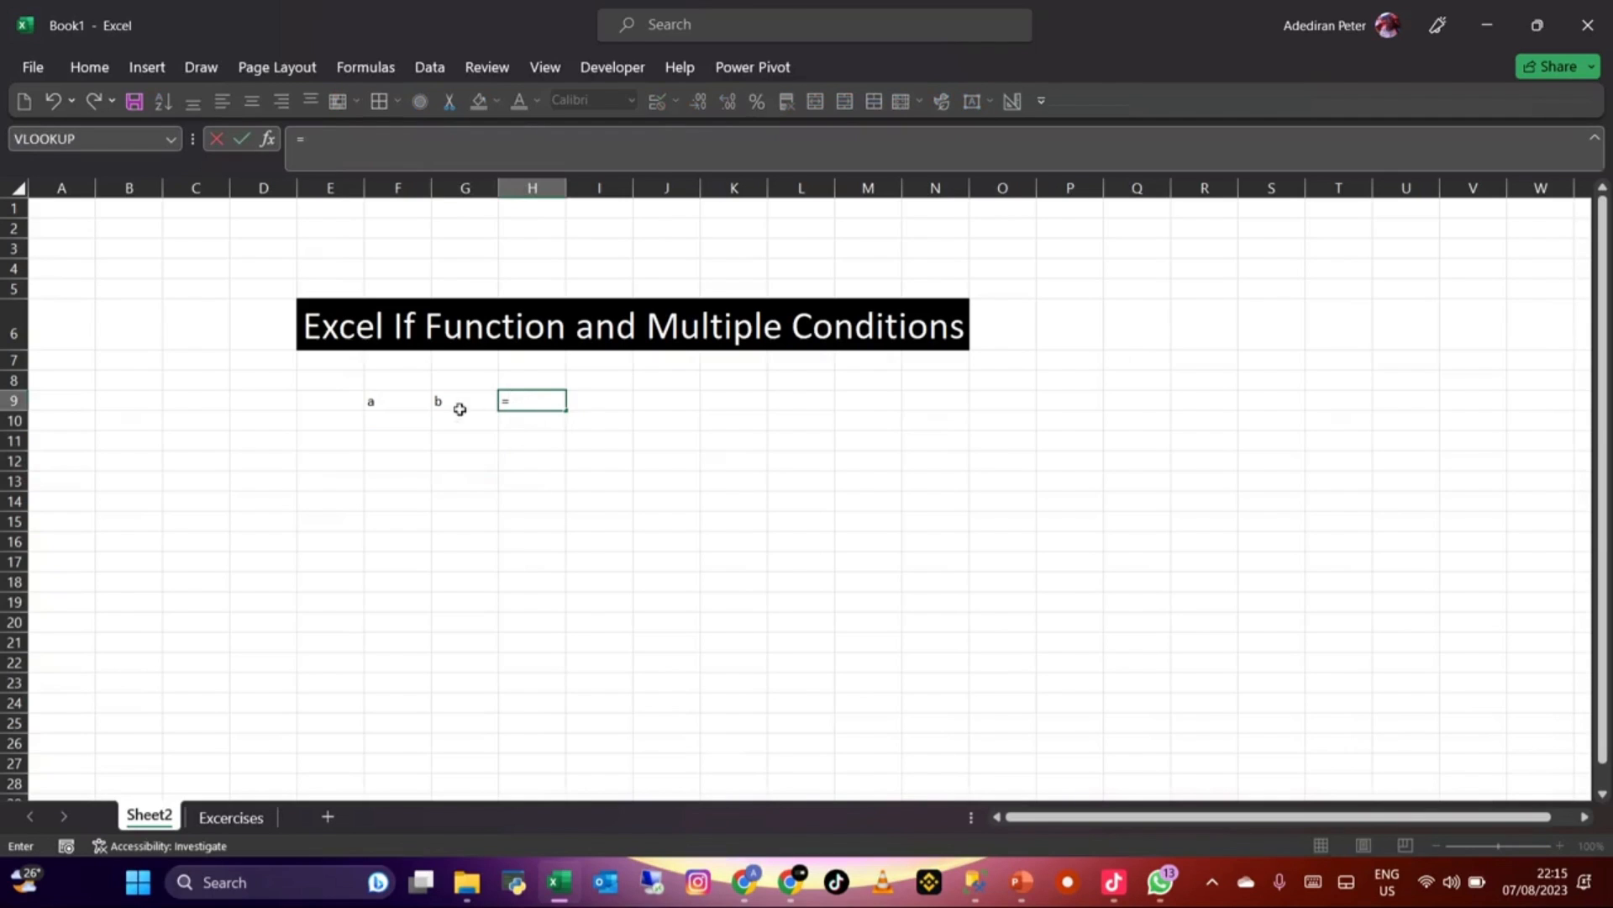
pyautogui.click(402, 398)
pyautogui.write('=')
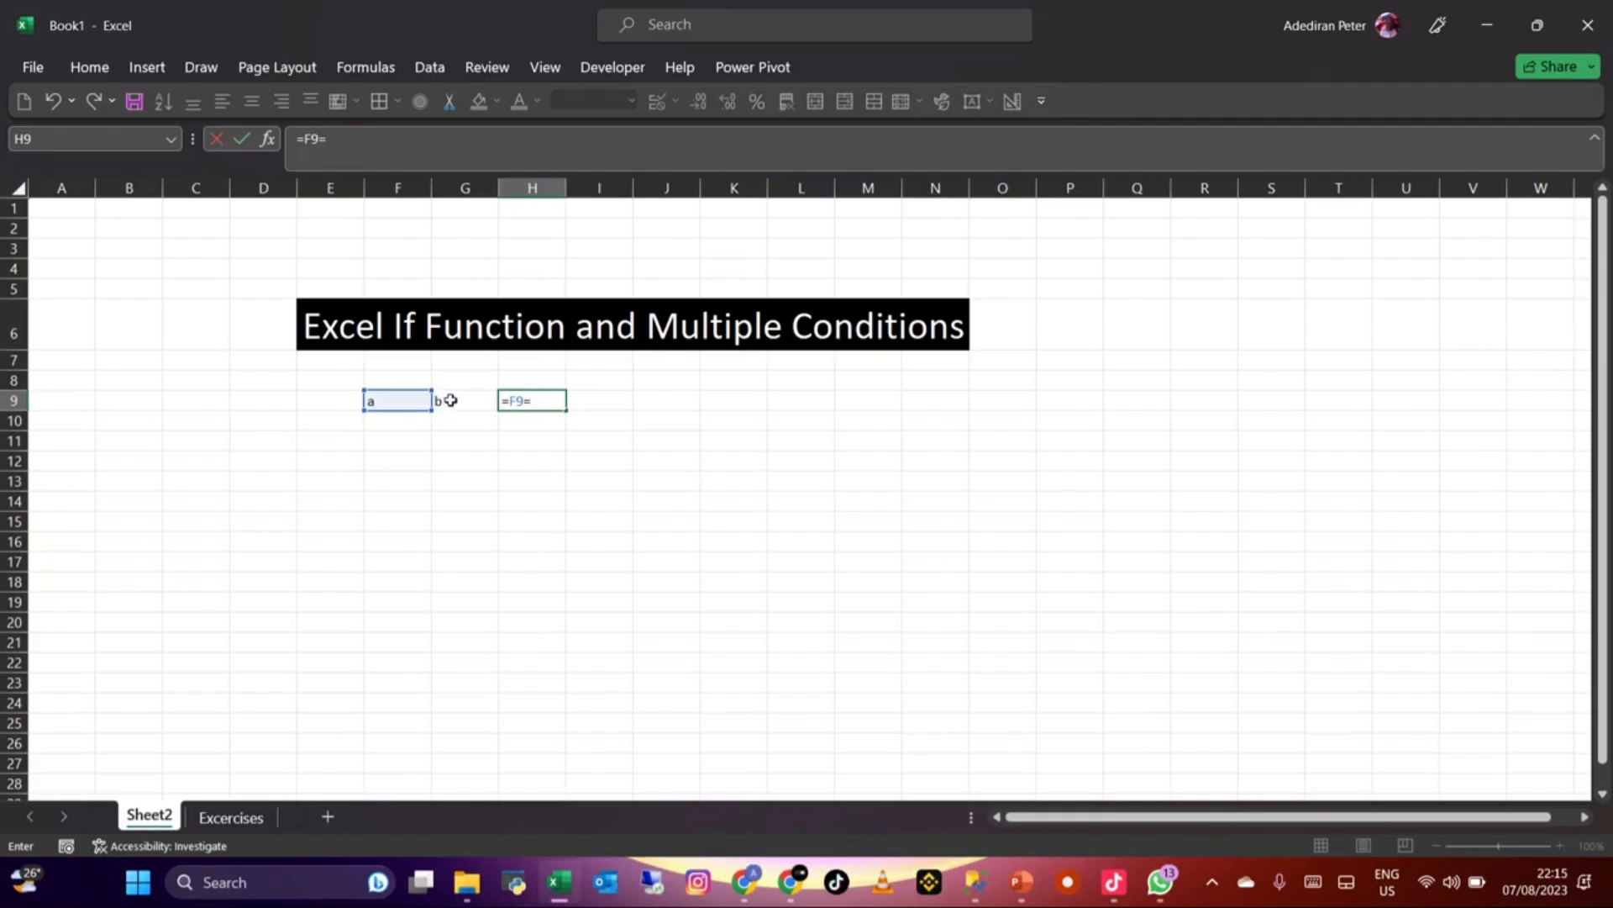
pyautogui.click(427, 402)
pyautogui.press('Return')
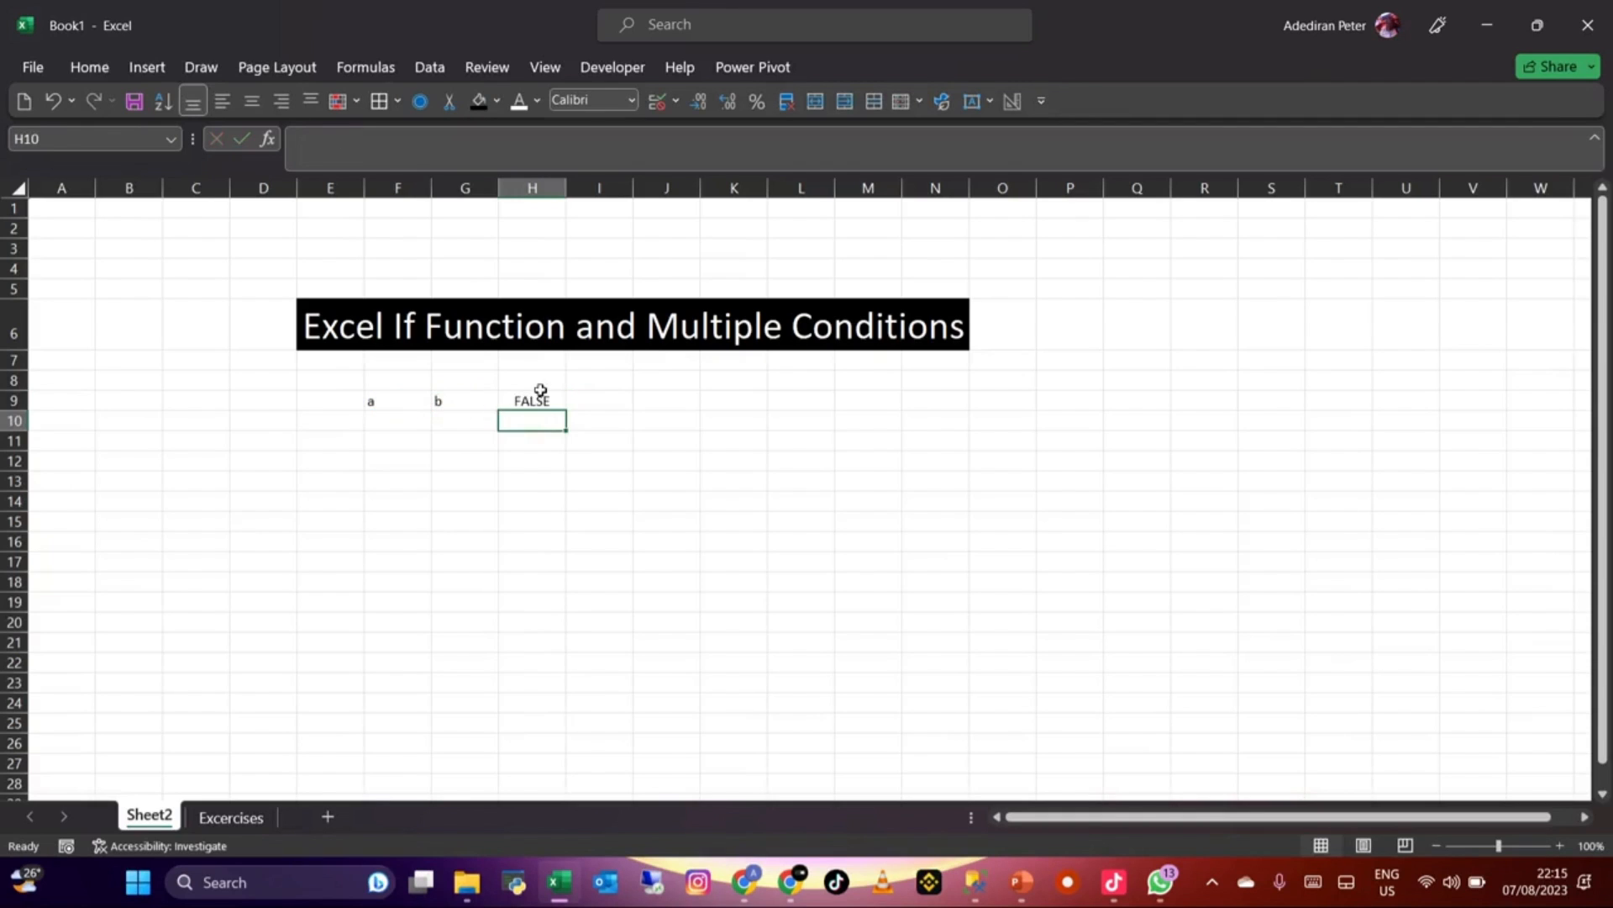
# Step: Replace the text in cell F9 with b and check the comparison result in H9
pyautogui.click(533, 385)
pyautogui.click(525, 398)
pyautogui.click(379, 402)
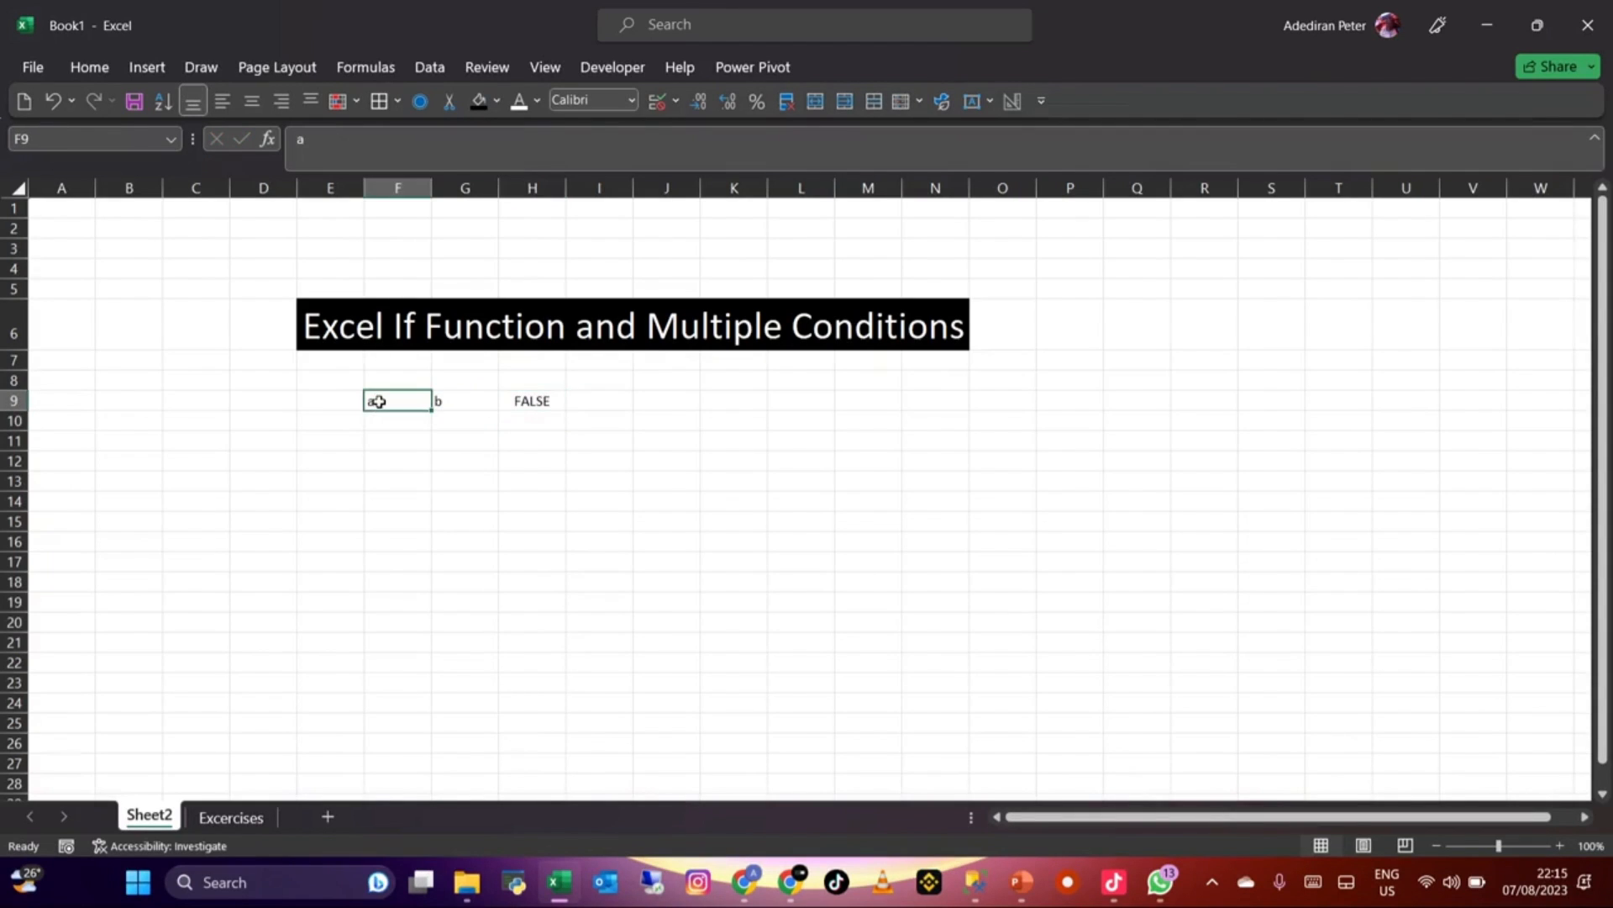
pyautogui.write('b')
pyautogui.click(356, 453)
pyautogui.click(545, 400)
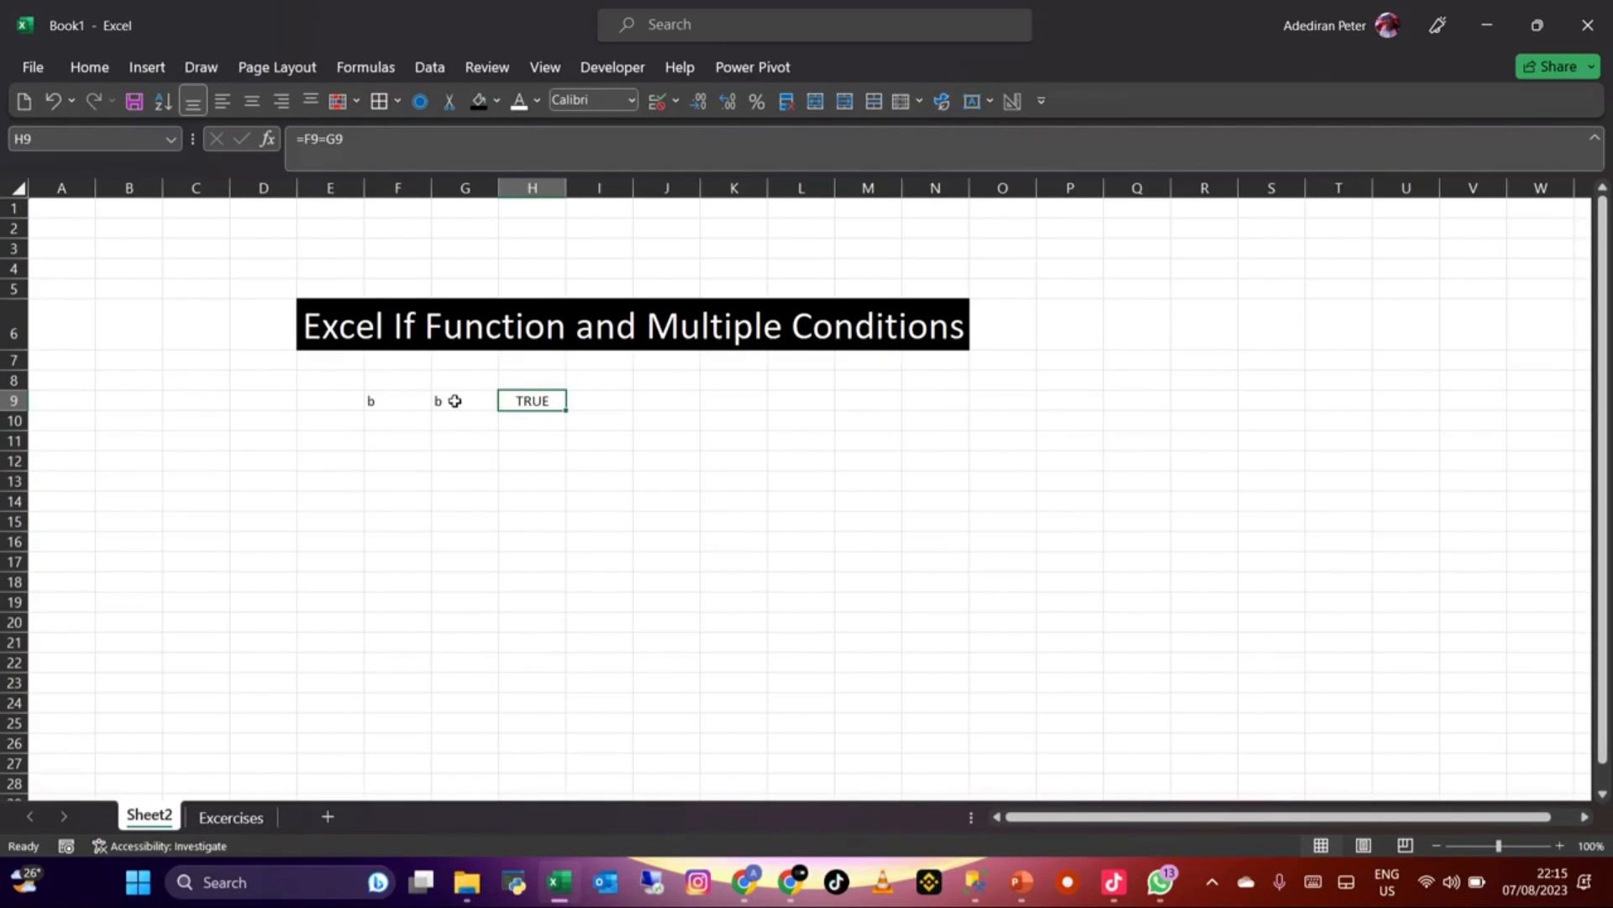
# Step: Enter the numbers 2 in cell F12 and 4 in cell G12
pyautogui.click(411, 458)
pyautogui.write('2')
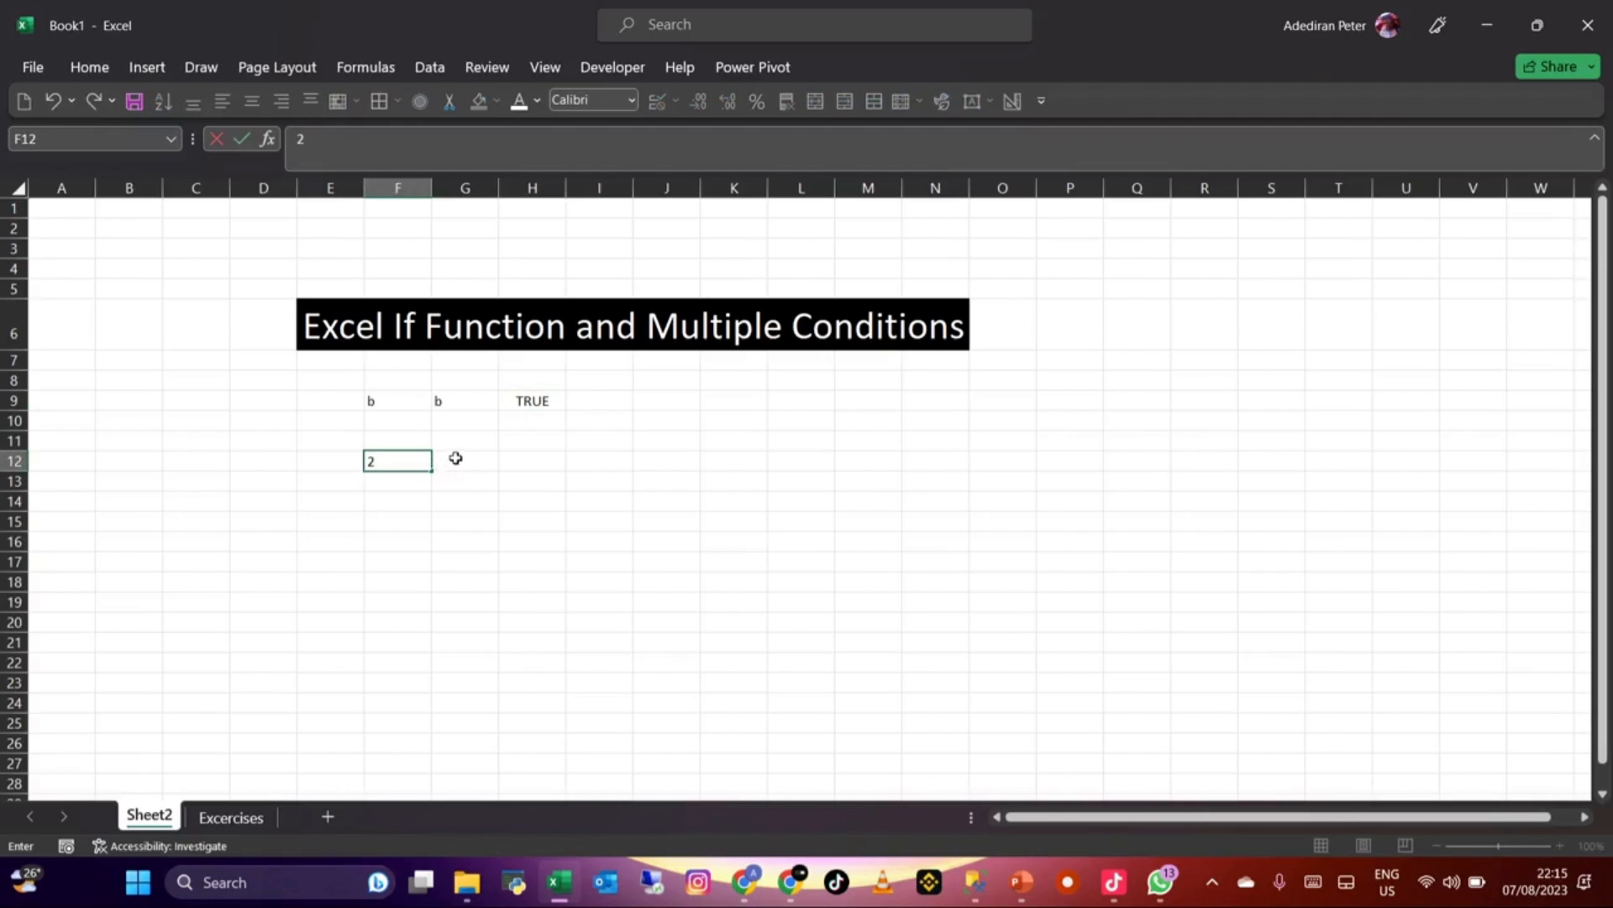
pyautogui.click(453, 458)
pyautogui.write('4')
# Step: Enter the greater-than test =F12>G12 in cell H12
pyautogui.click(528, 461)
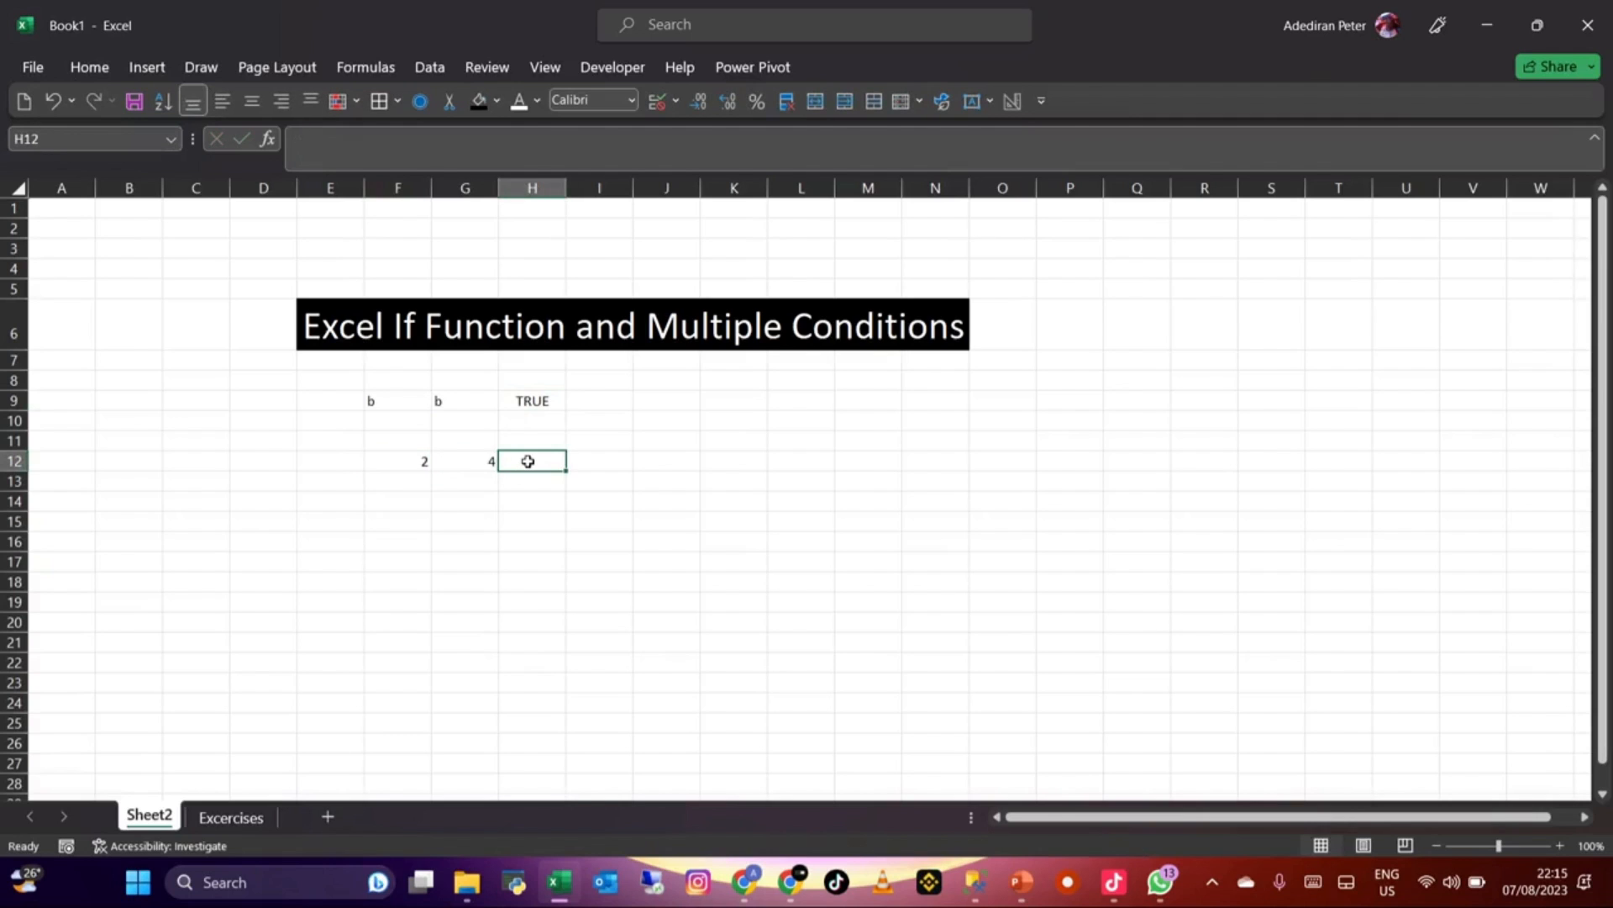
pyautogui.write('=')
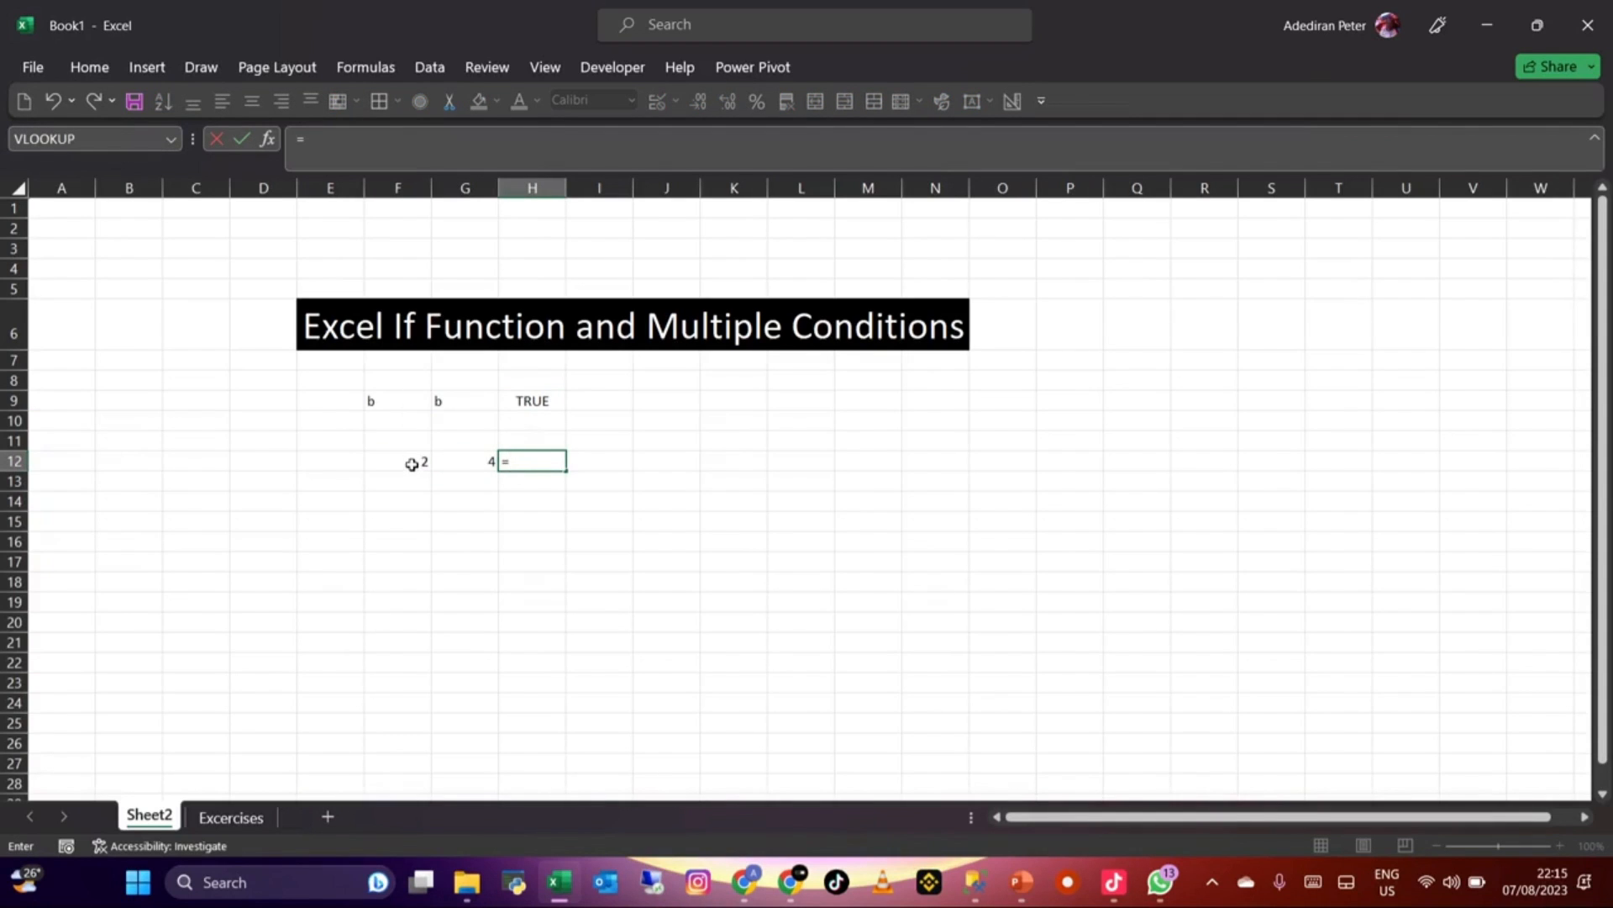
pyautogui.click(412, 464)
pyautogui.write('=')
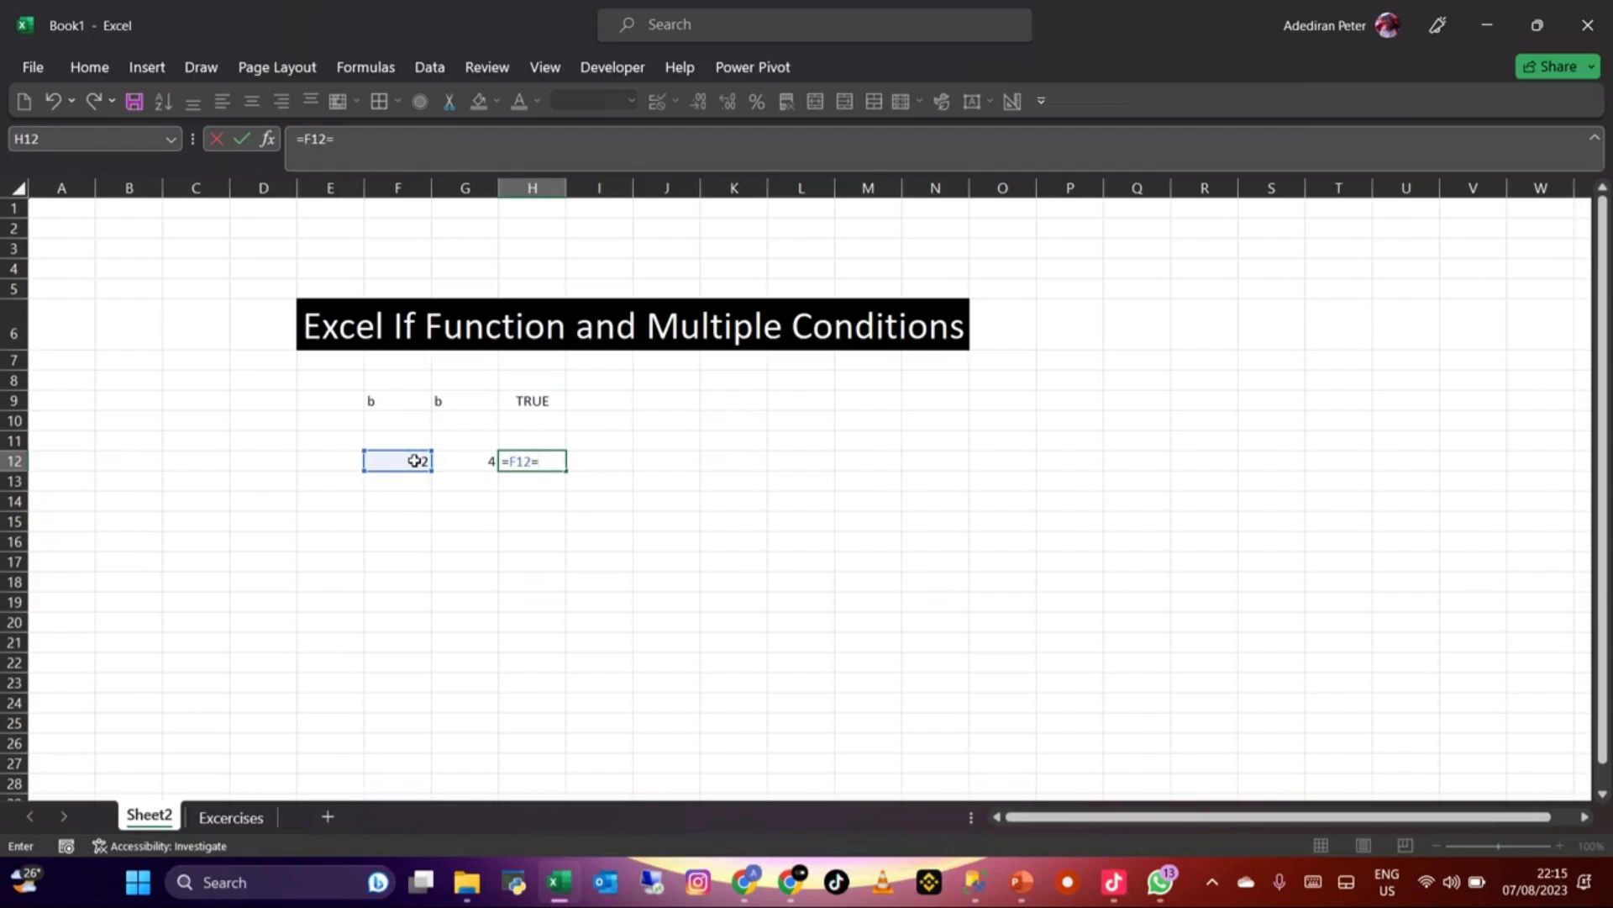
pyautogui.press('BackSpace')
pyautogui.write('>')
pyautogui.click(446, 458)
pyautogui.press('Return')
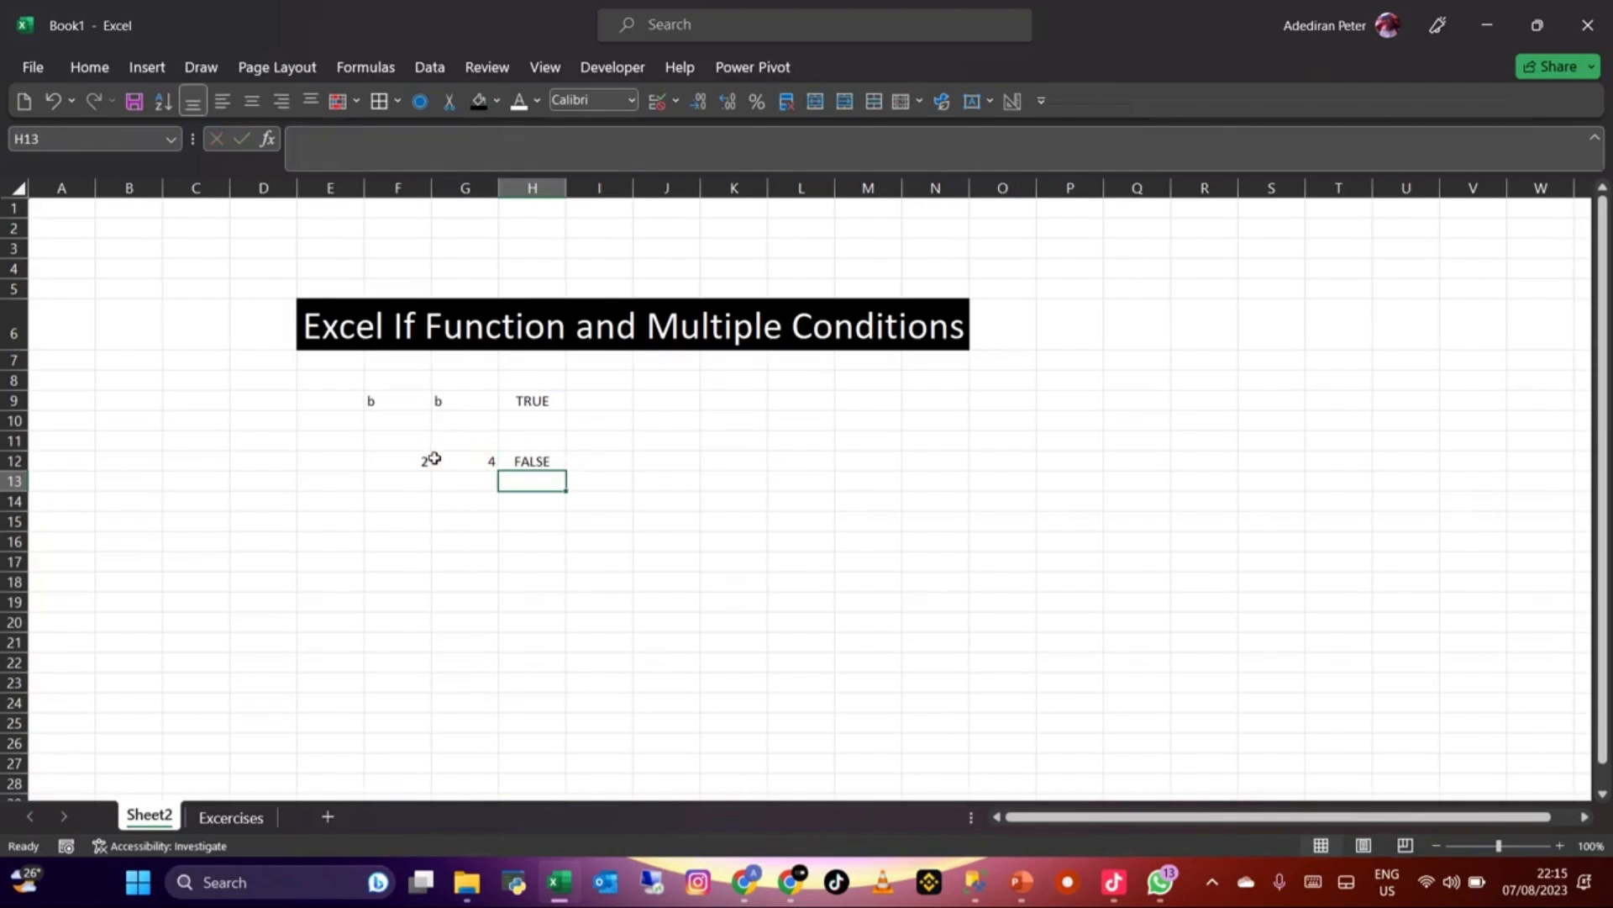
# Step: Set cell F12 to 5 and check the comparison result in H12
pyautogui.click(413, 456)
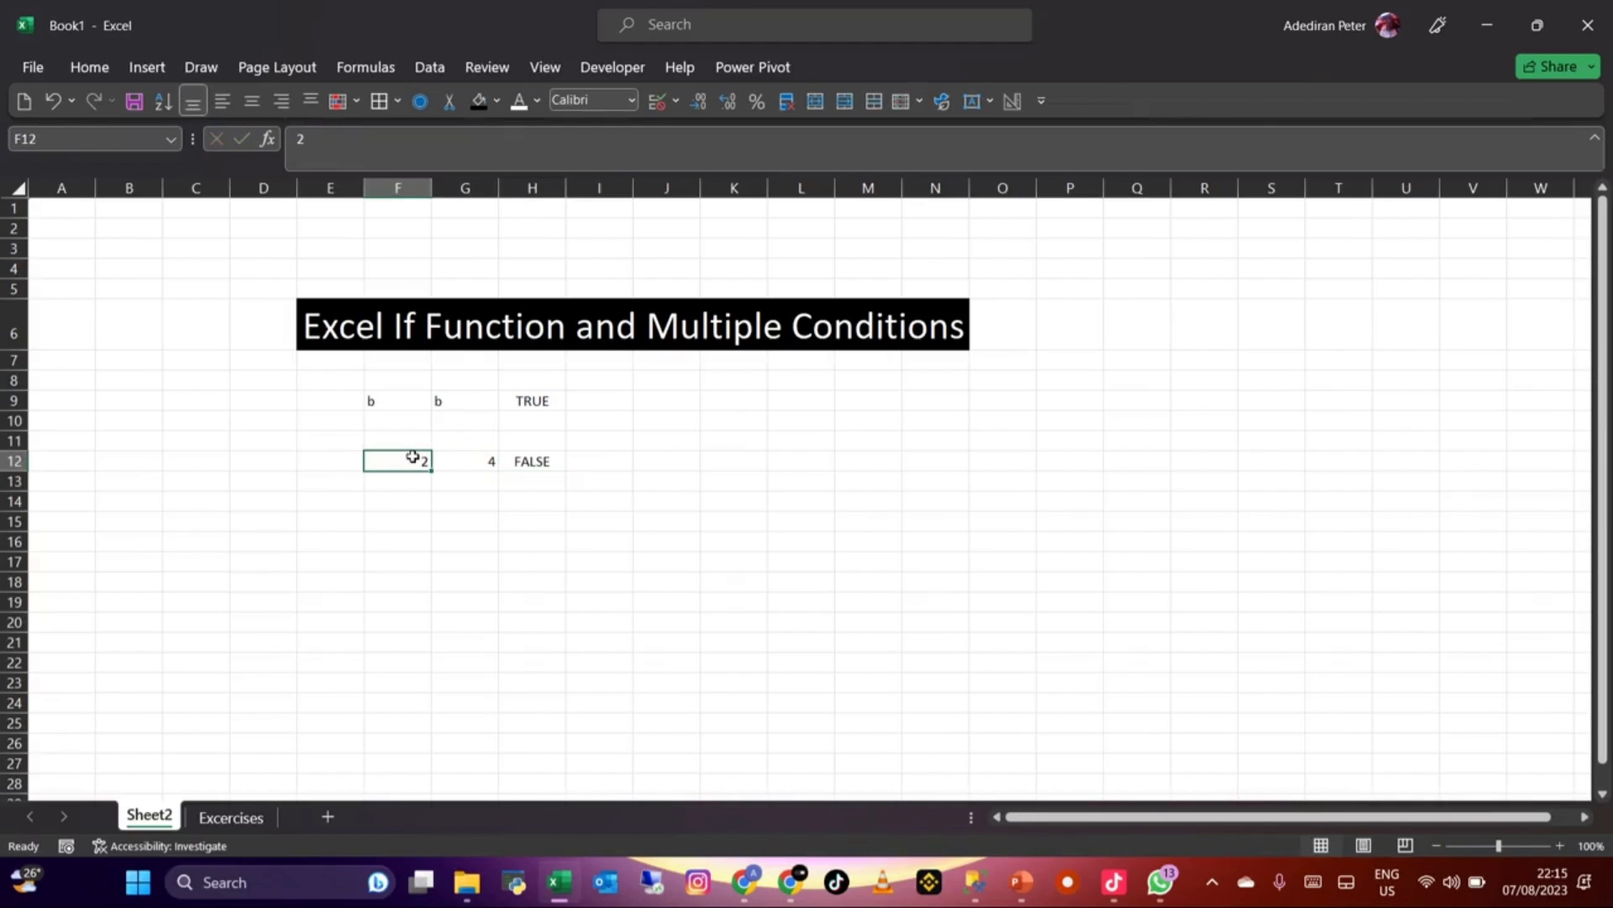
pyautogui.write('5')
pyautogui.press('Return')
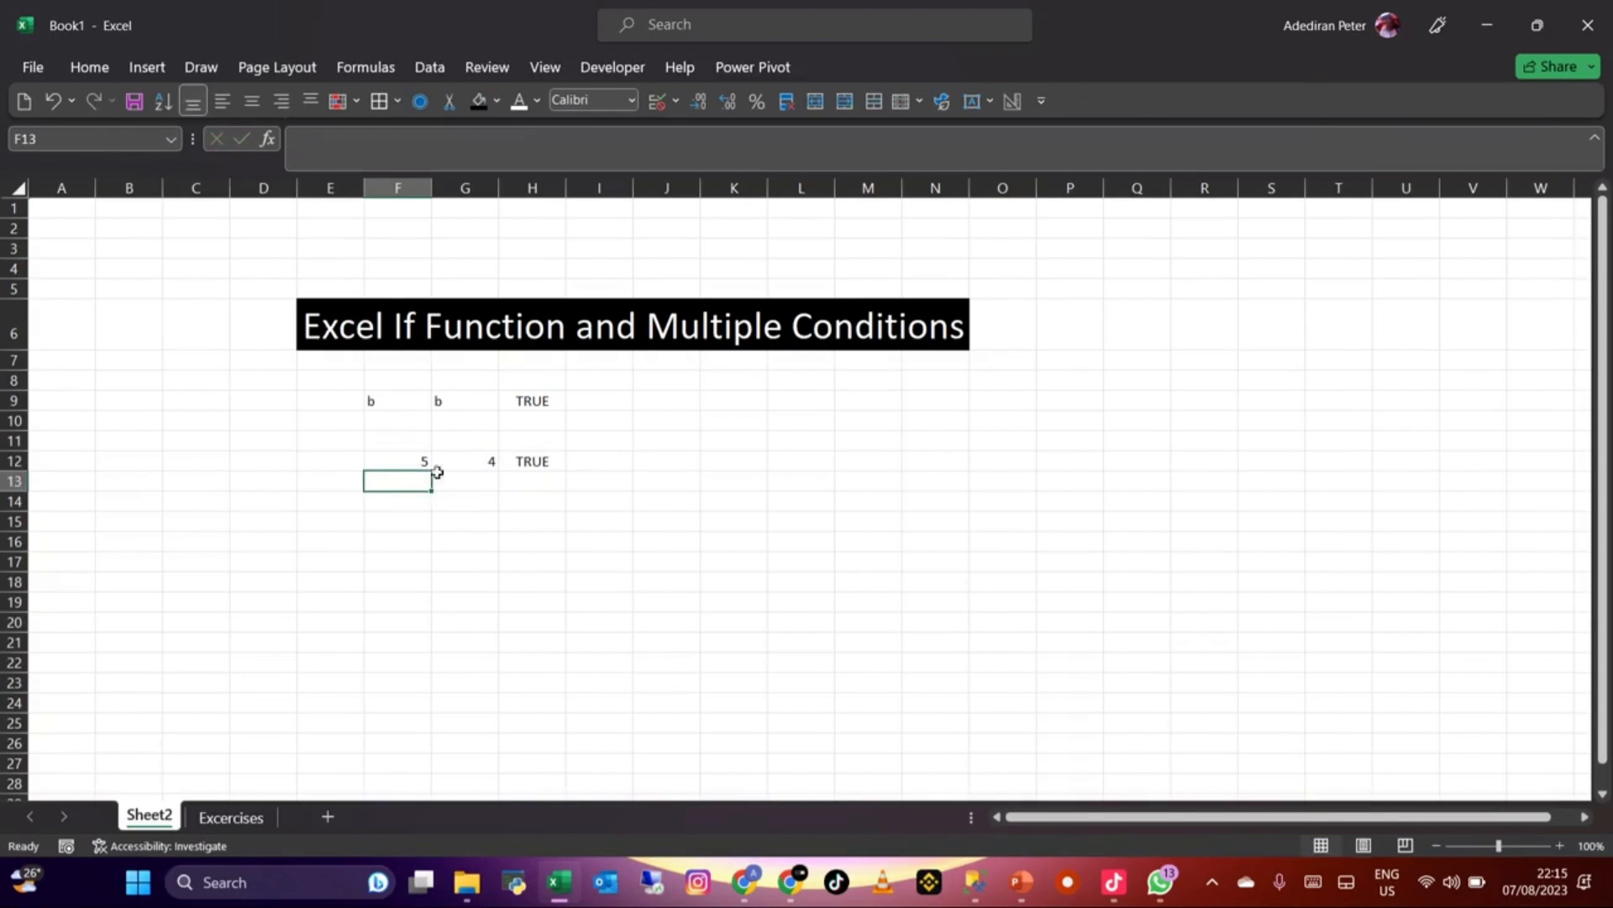
pyautogui.click(514, 462)
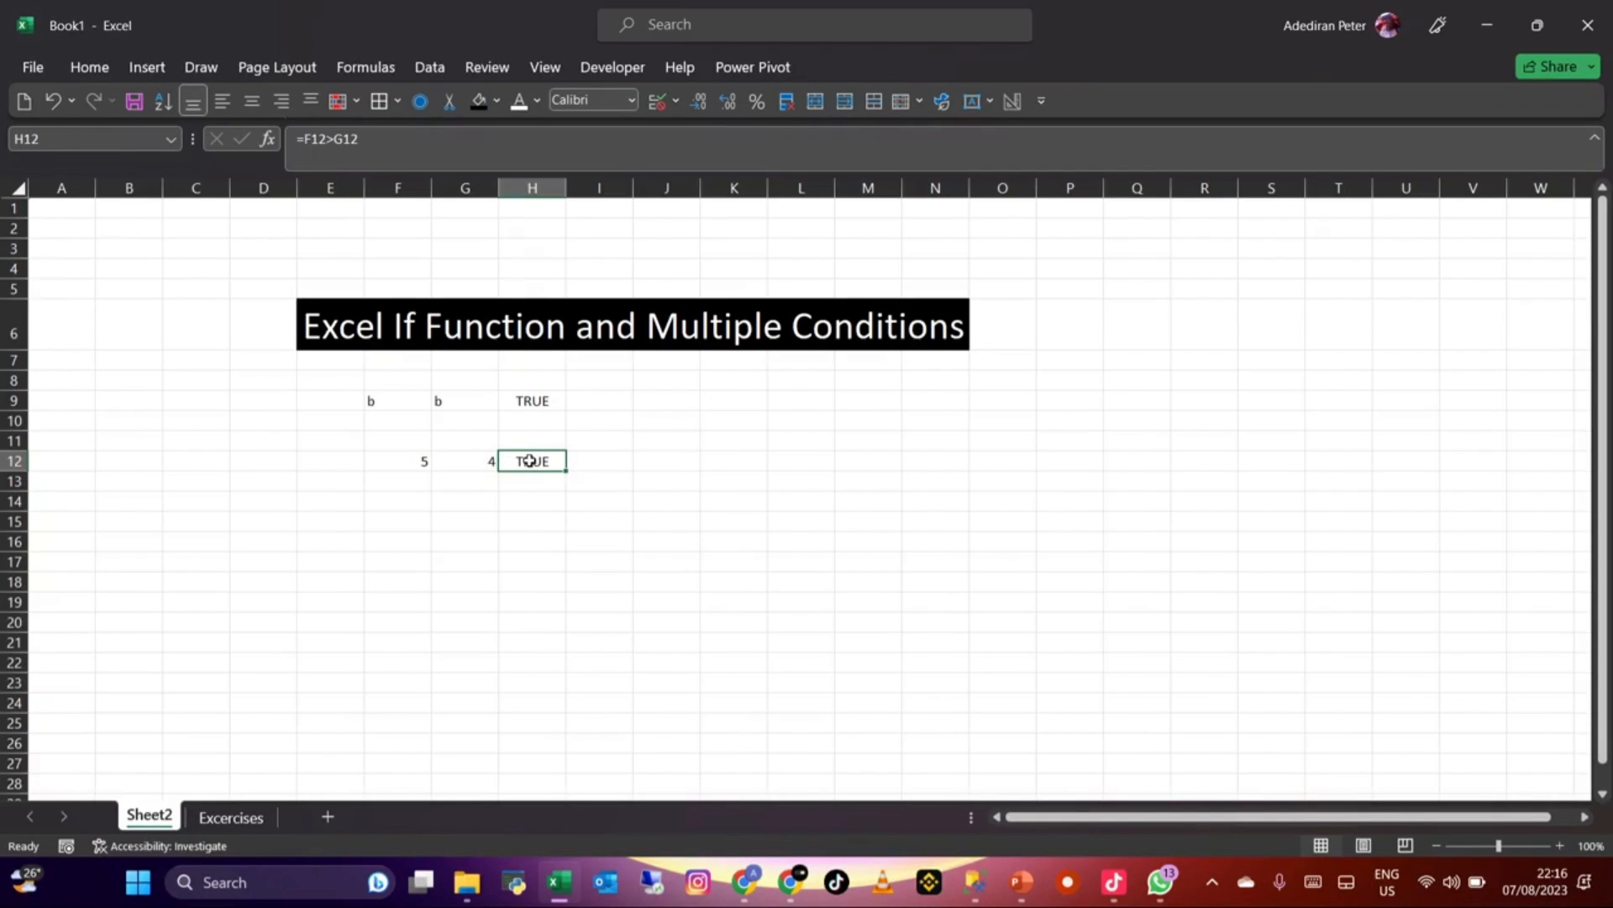
# Step: Enlarge the sheet to 120% and examine the two numbers in row 12 with the comparison formula in H12
pyautogui.click(1559, 845)
pyautogui.click(1560, 844)
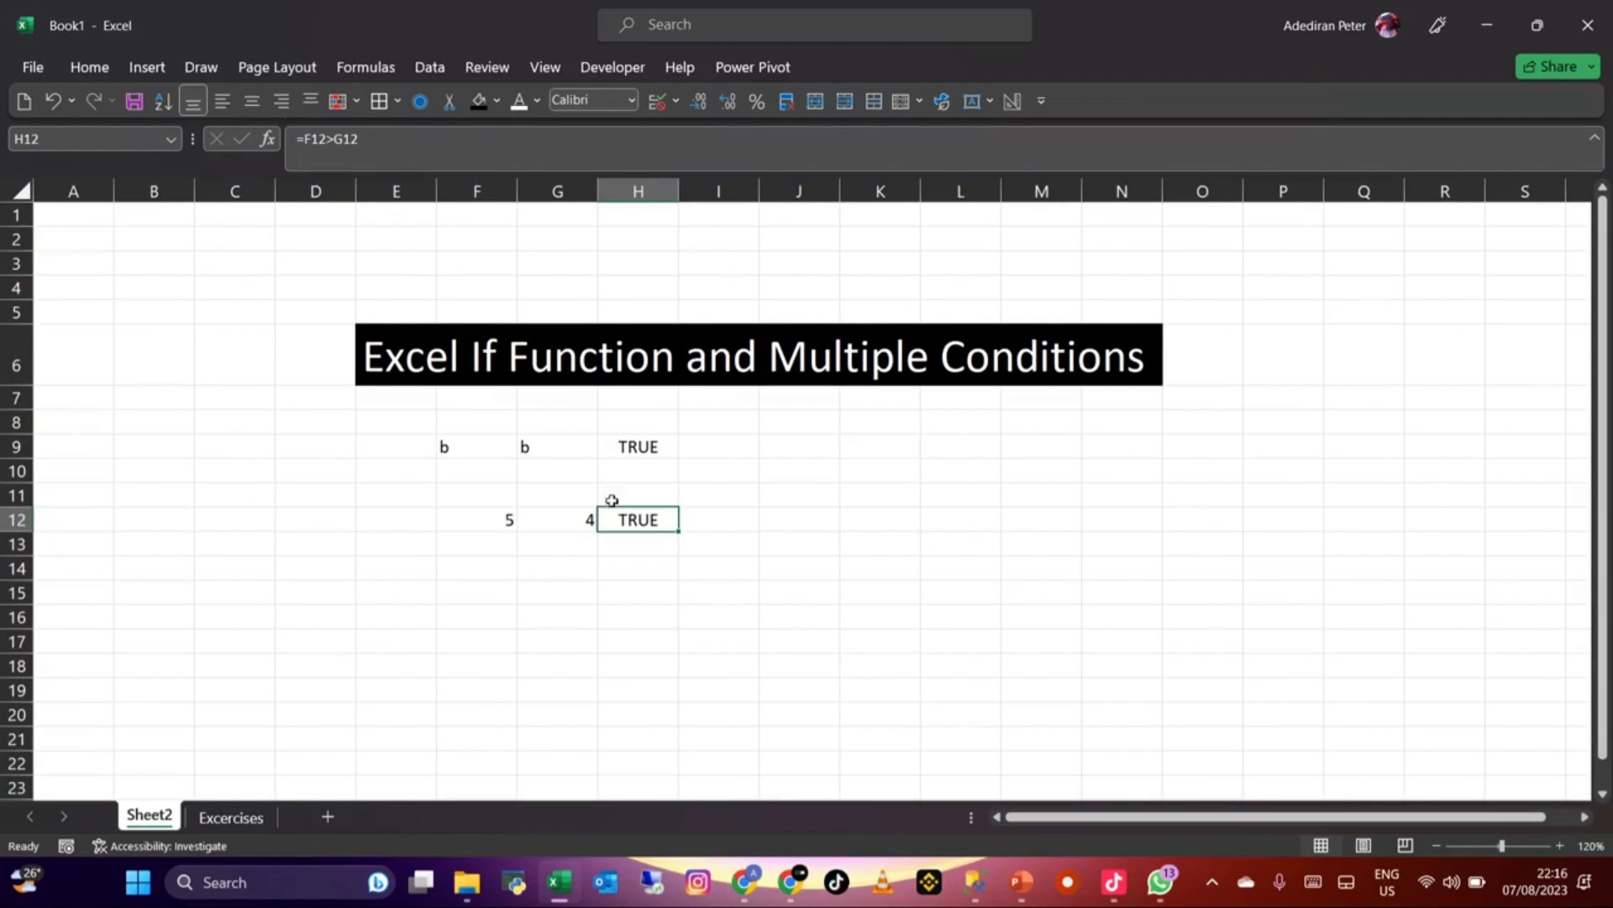
pyautogui.click(494, 516)
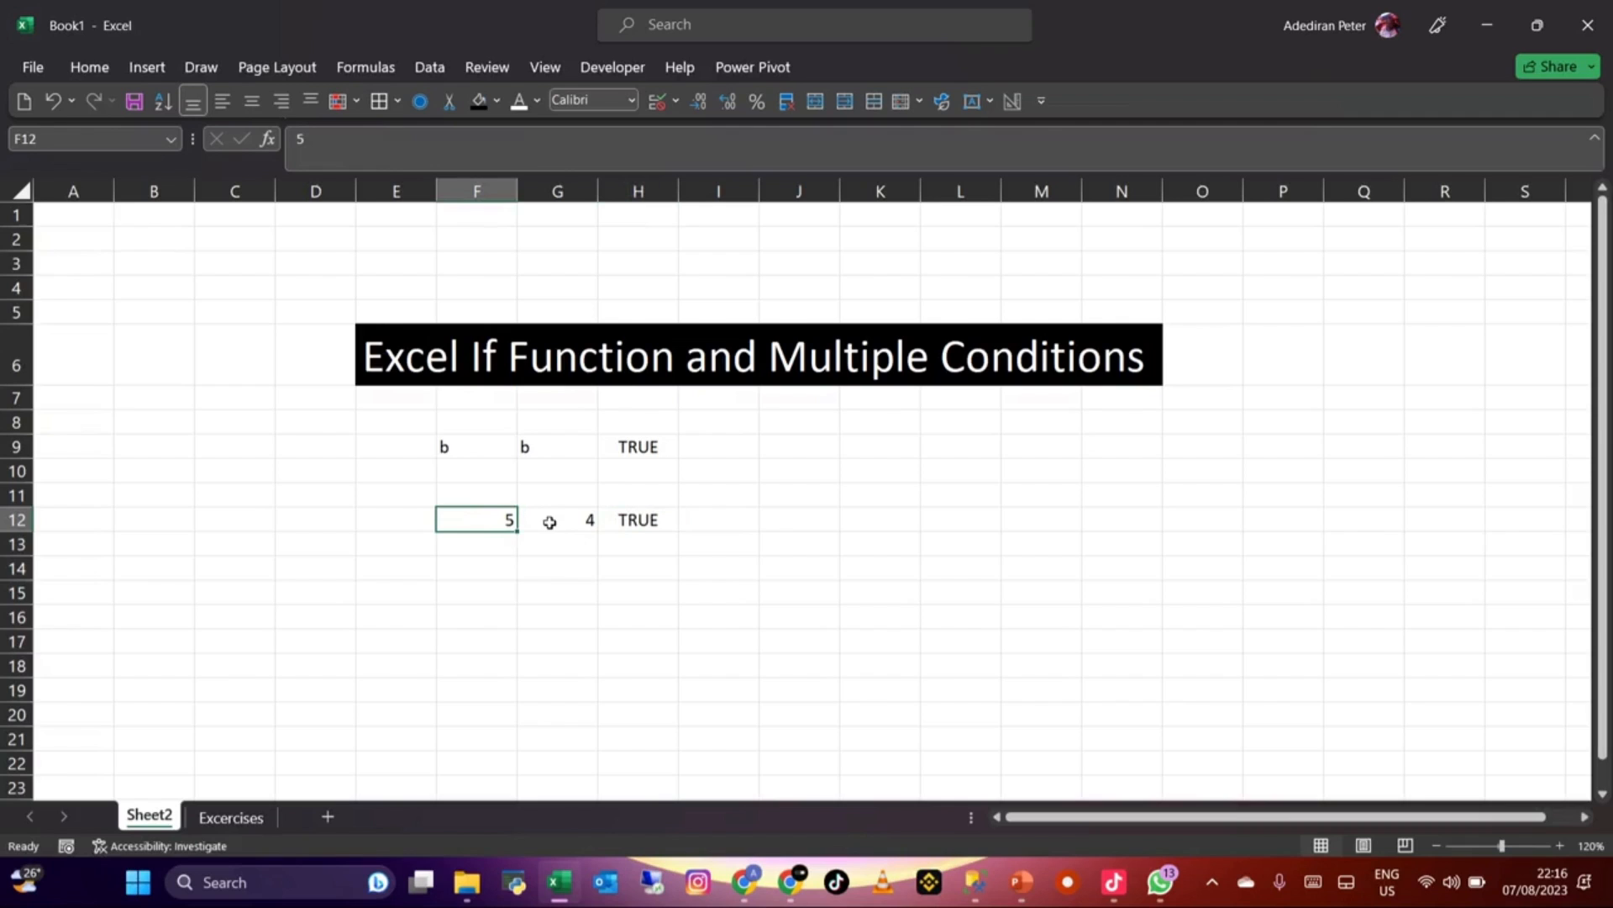
pyautogui.click(542, 516)
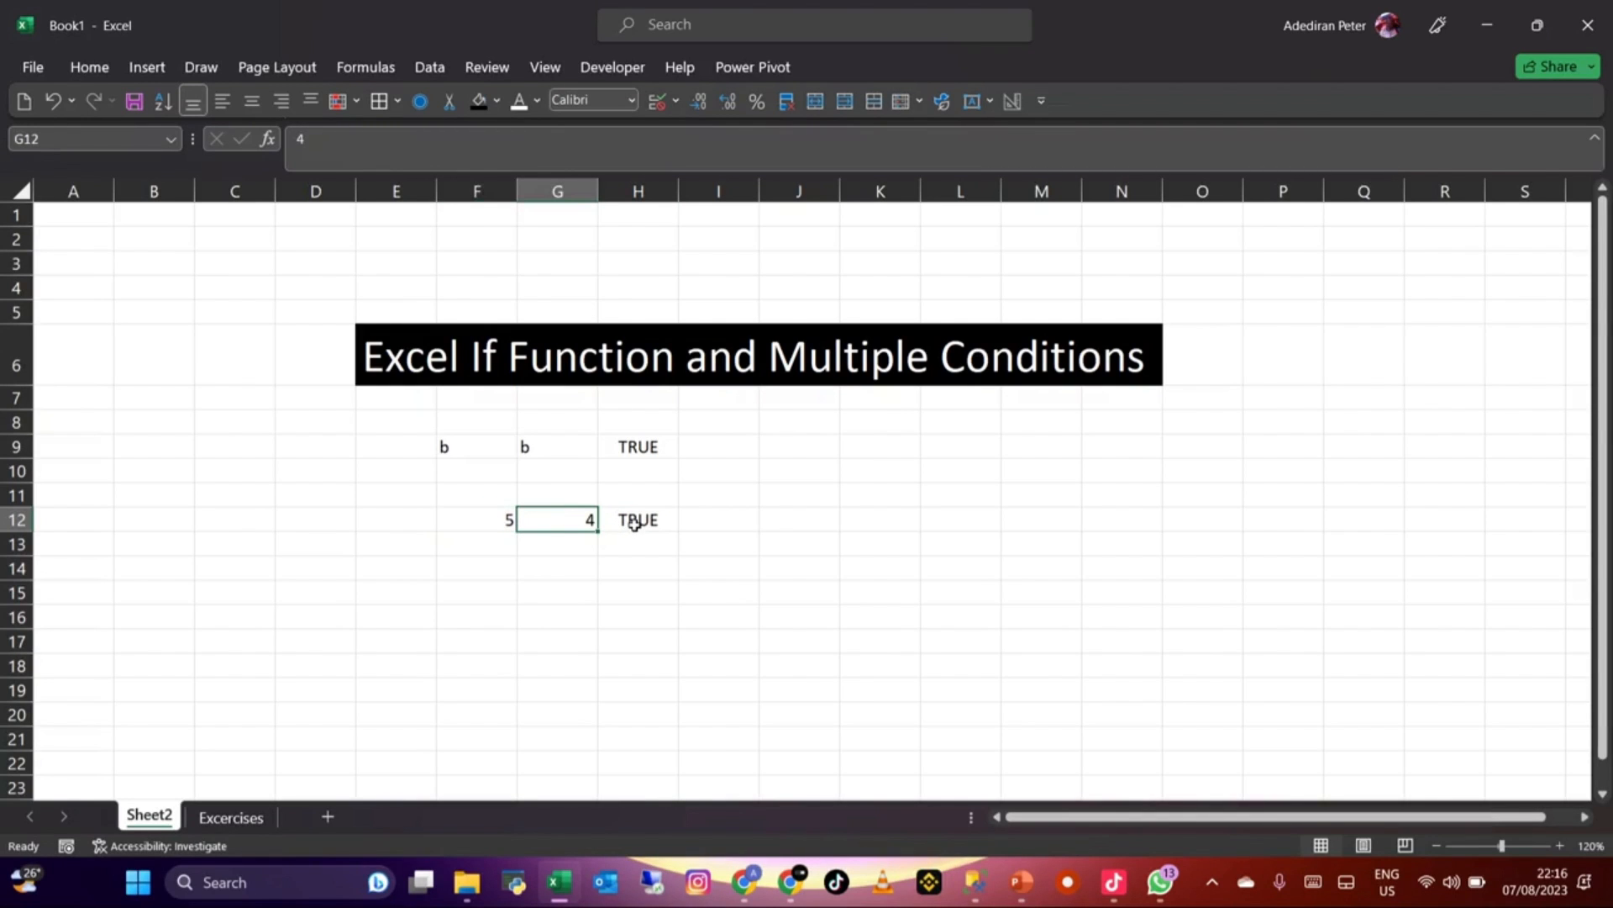
pyautogui.click(492, 520)
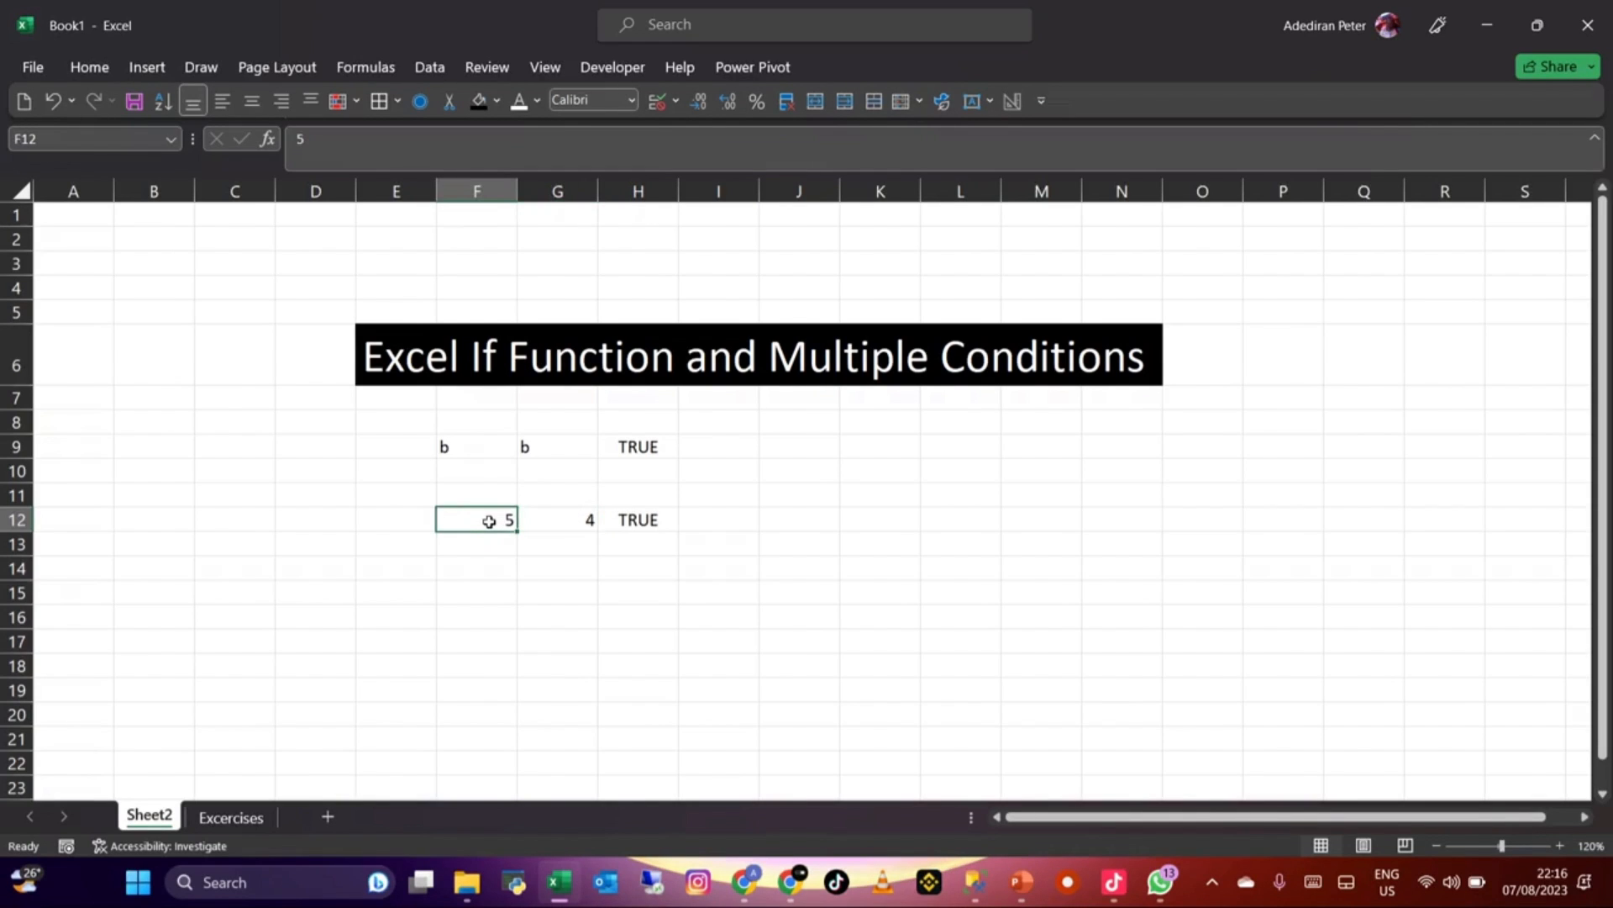
pyautogui.click(567, 521)
pyautogui.click(633, 522)
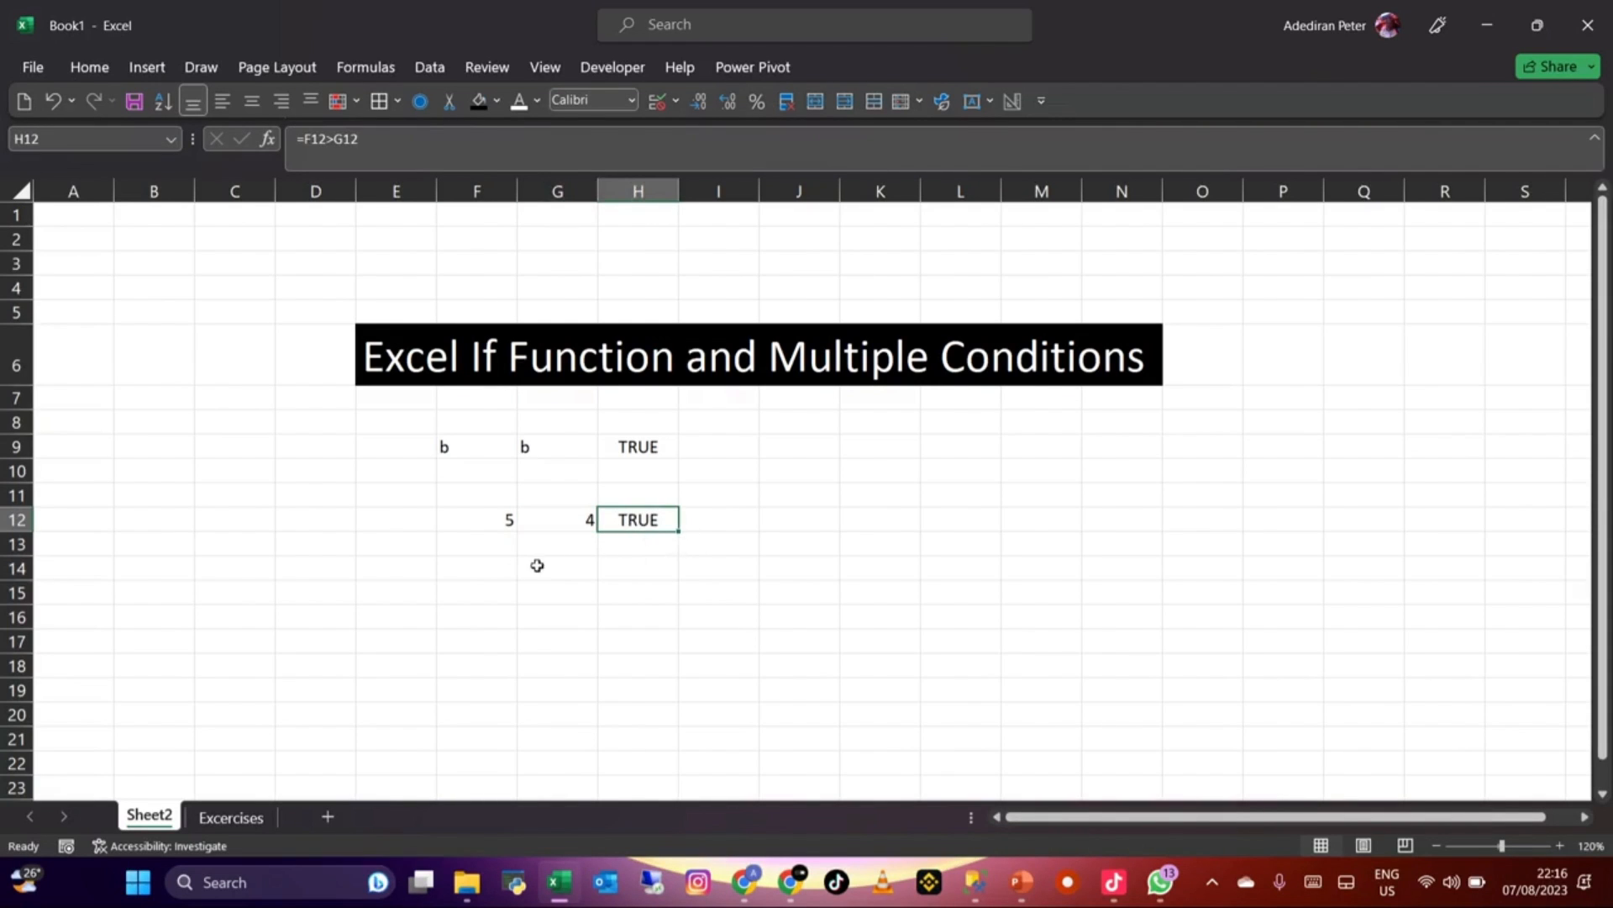
# Step: Enter the numbers 5 in cell F14 and 4 in cell G14
pyautogui.click(501, 565)
pyautogui.write('5')
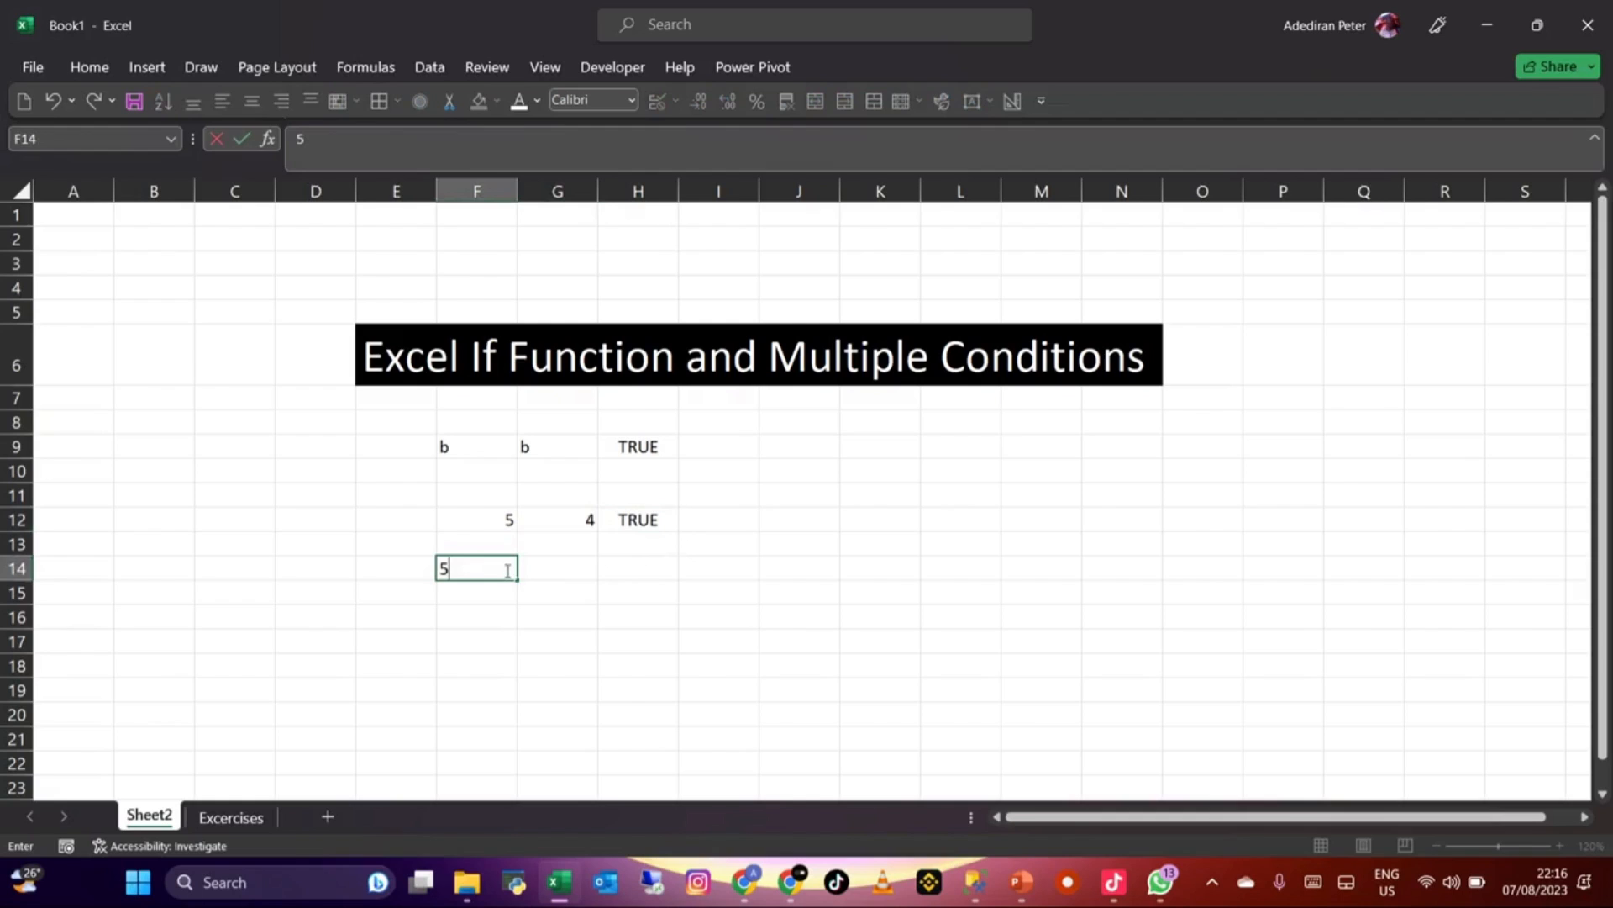
pyautogui.click(570, 572)
pyautogui.write('4')
# Step: Enter an IF formula in H14 that returns "Correct" when F14 is greater than G14 and "Wrong" otherwise
pyautogui.click(632, 571)
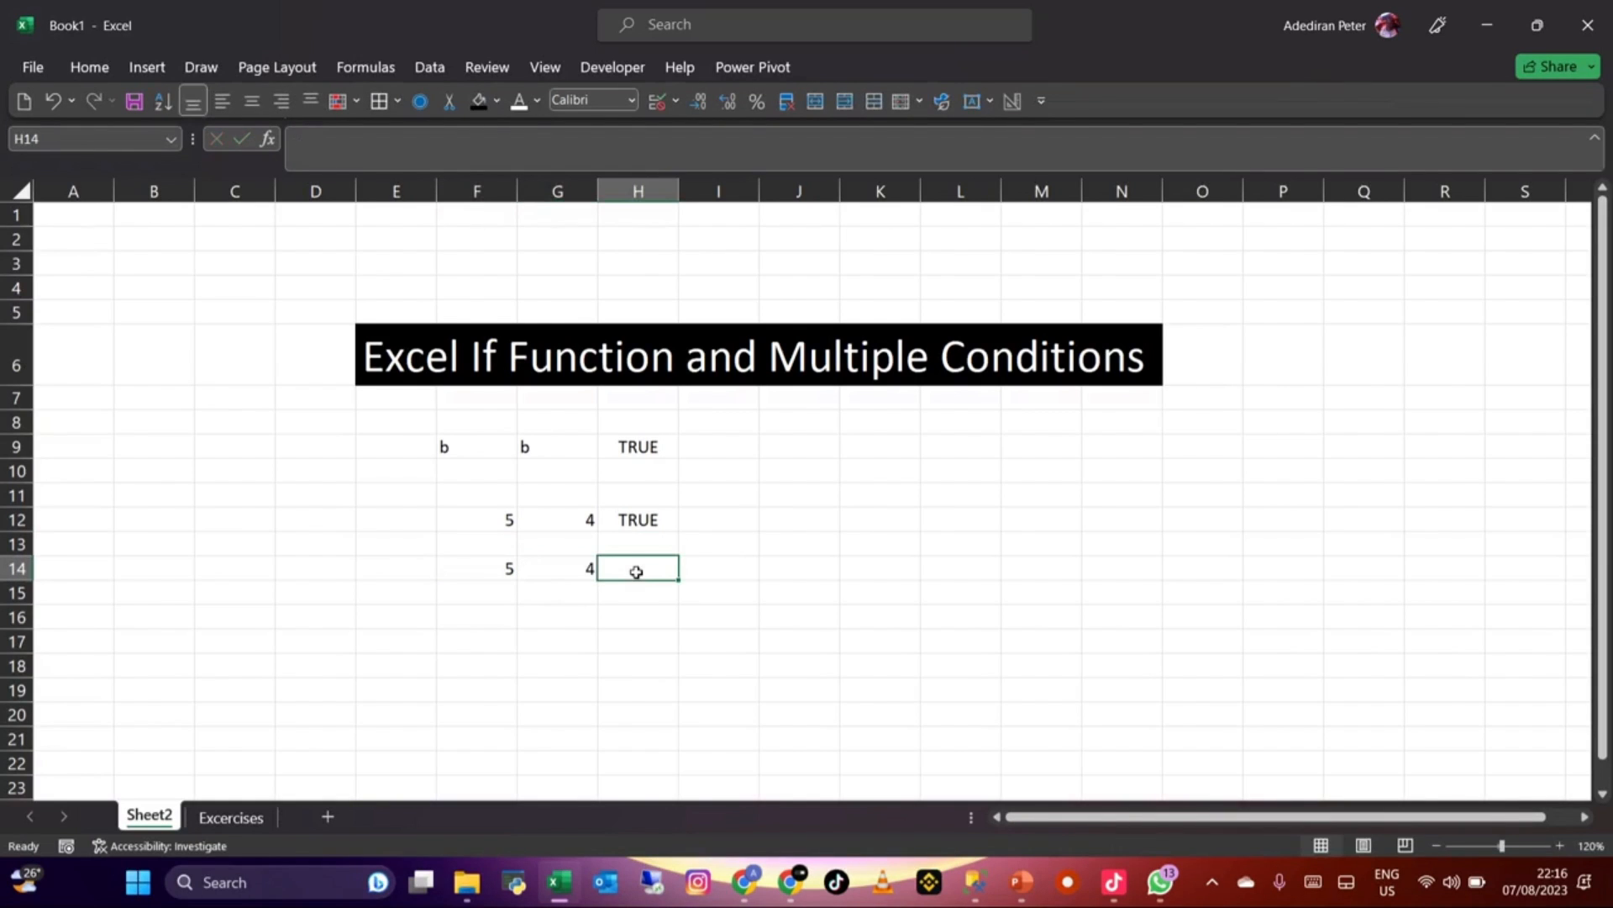
pyautogui.write('=')
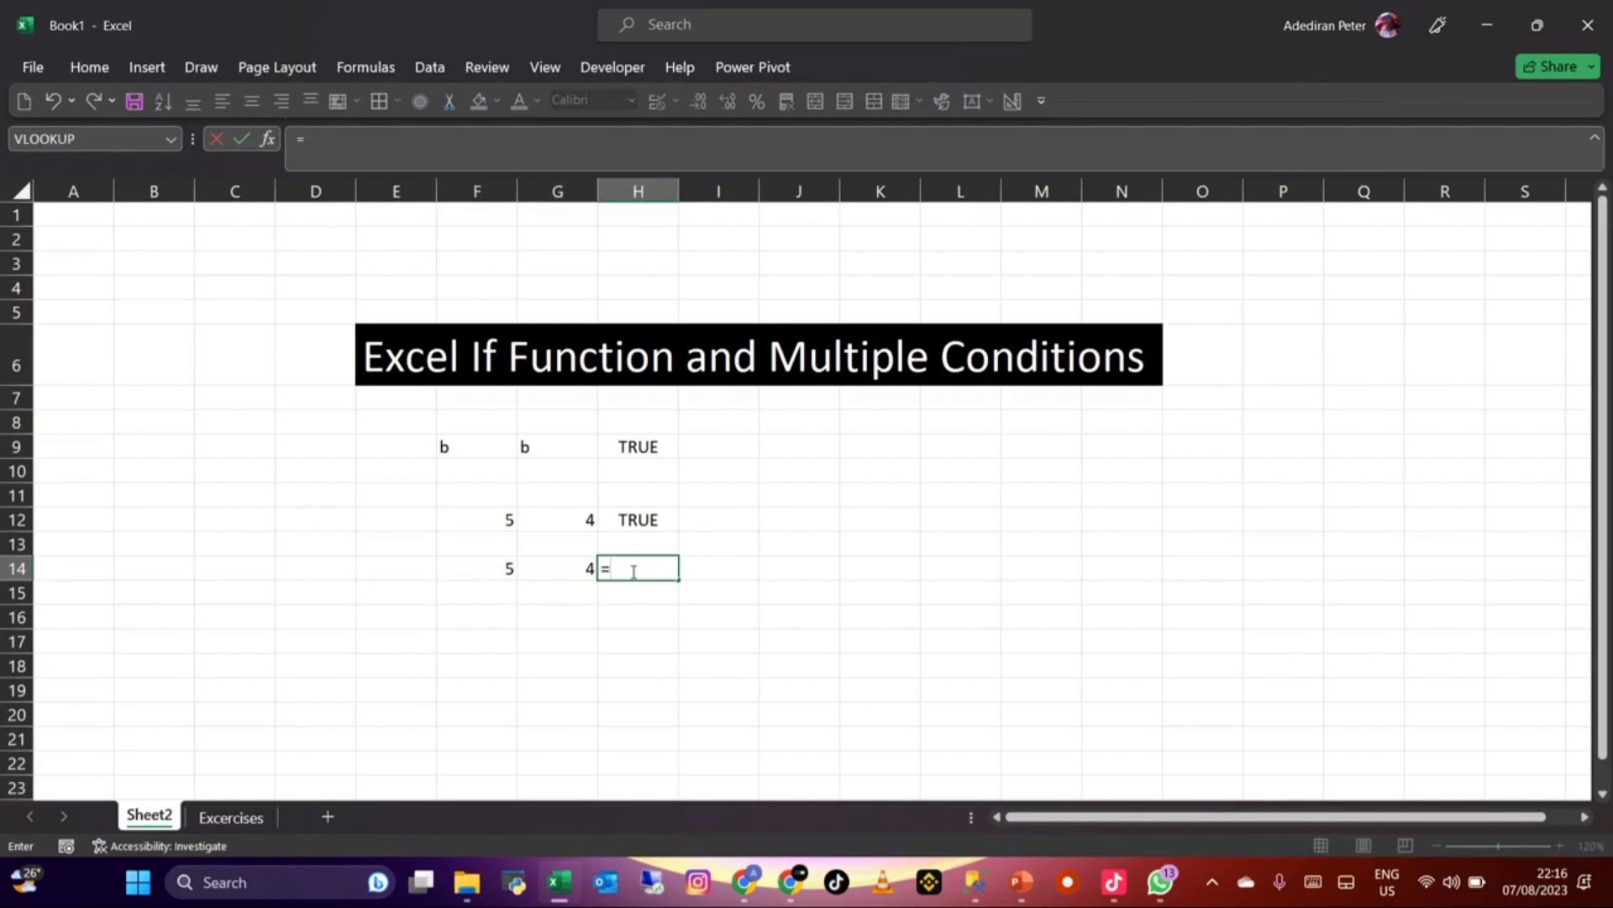
pyautogui.write('if')
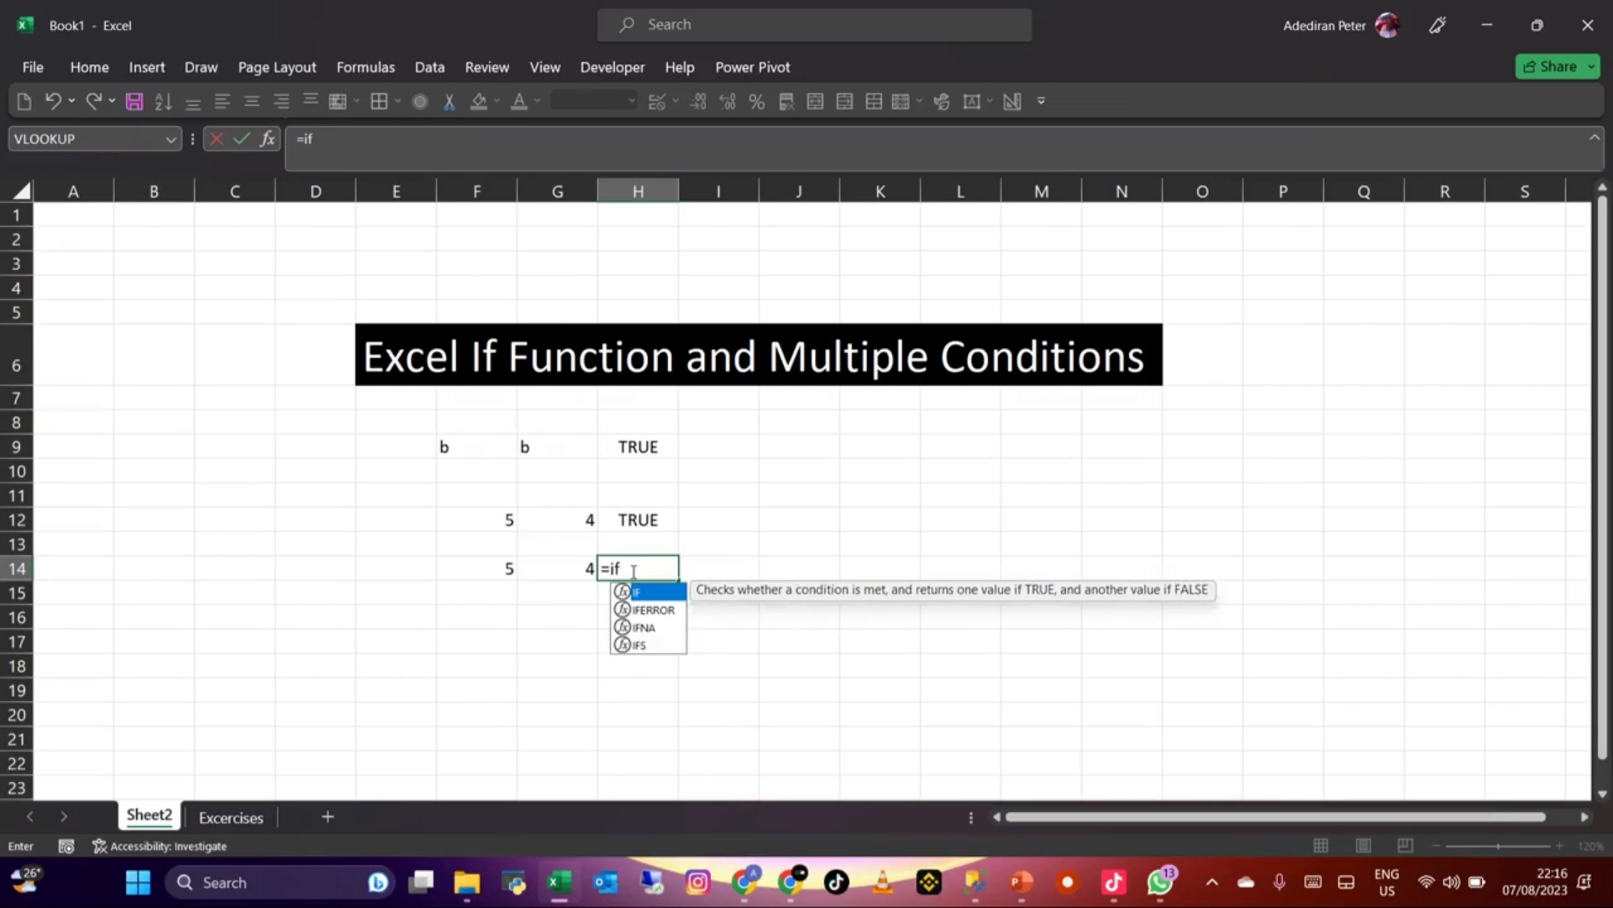
pyautogui.press('Tab')
pyautogui.click(495, 569)
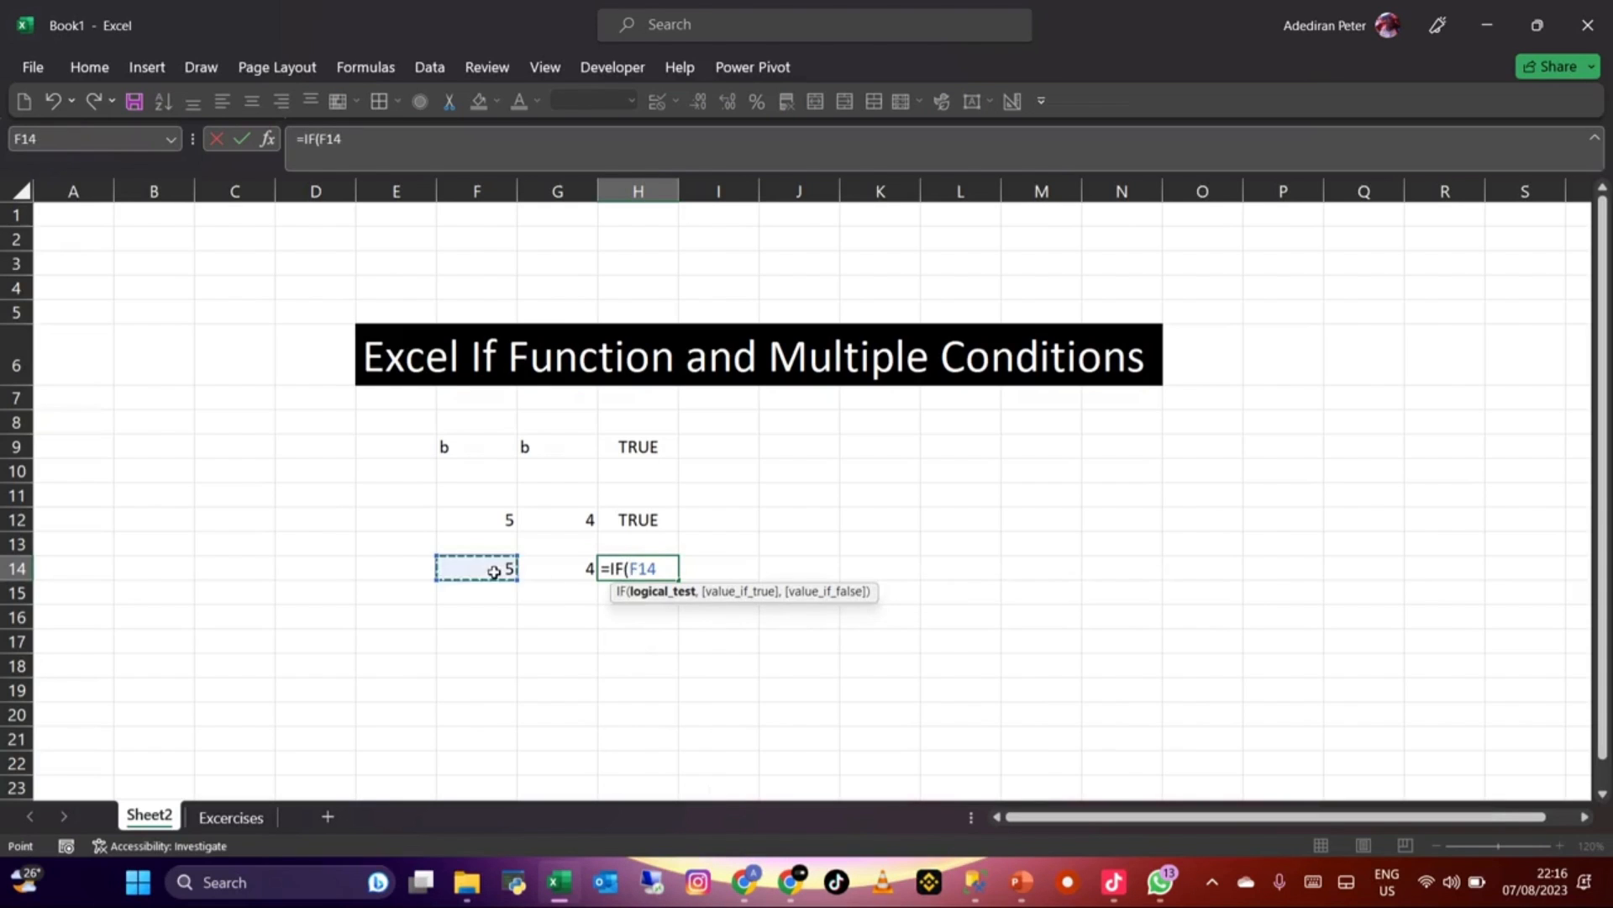
pyautogui.write('>')
pyautogui.click(532, 567)
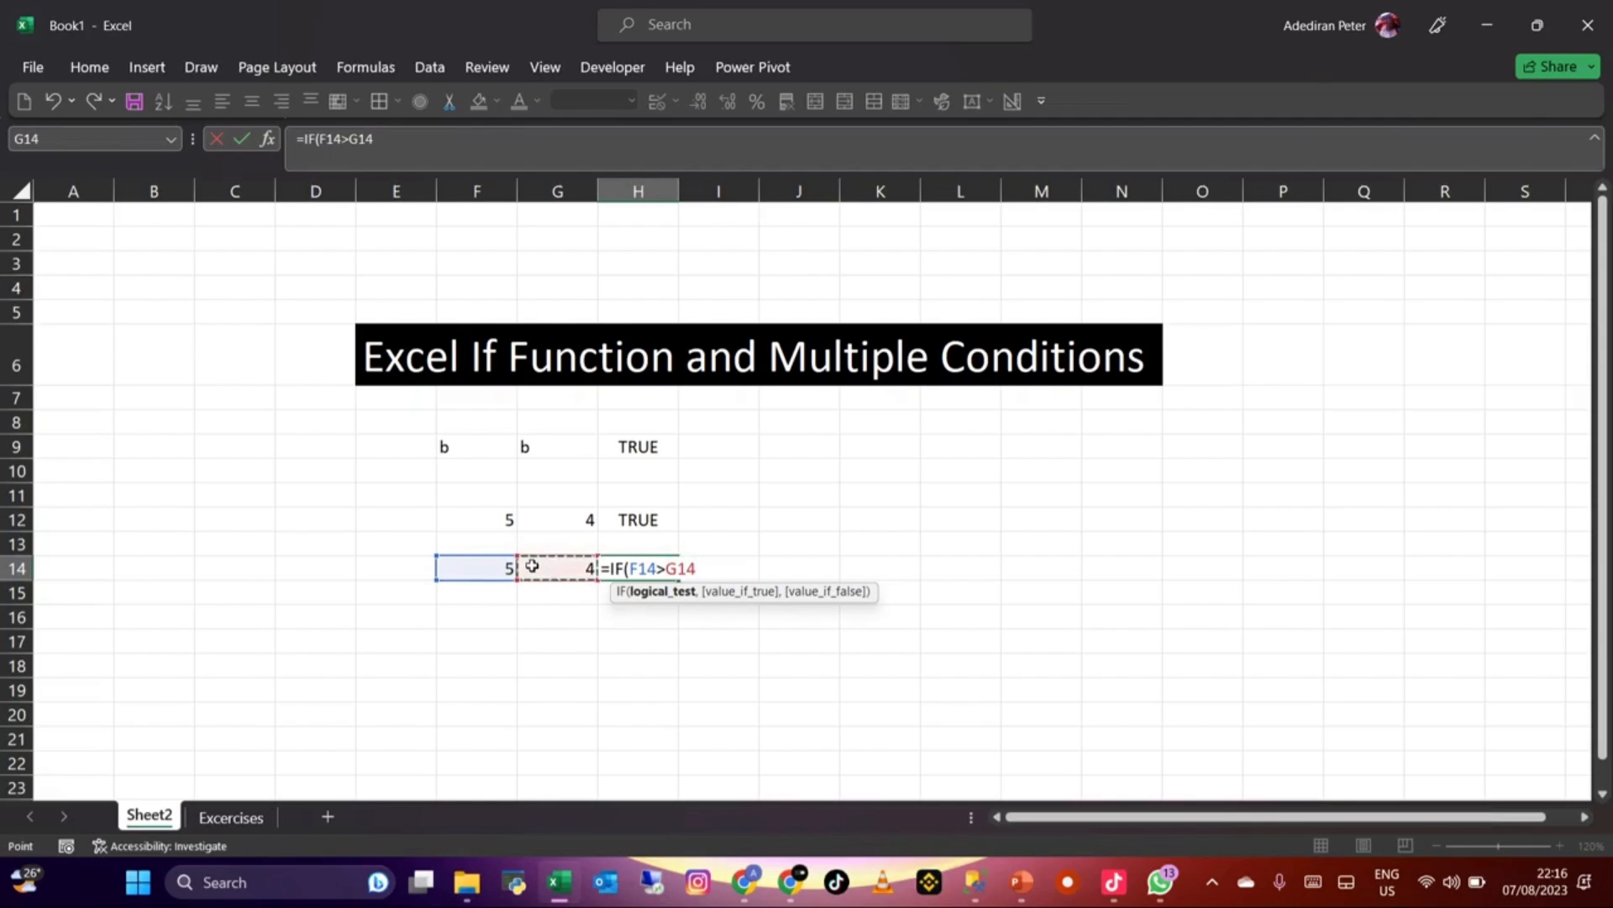
pyautogui.write(',')
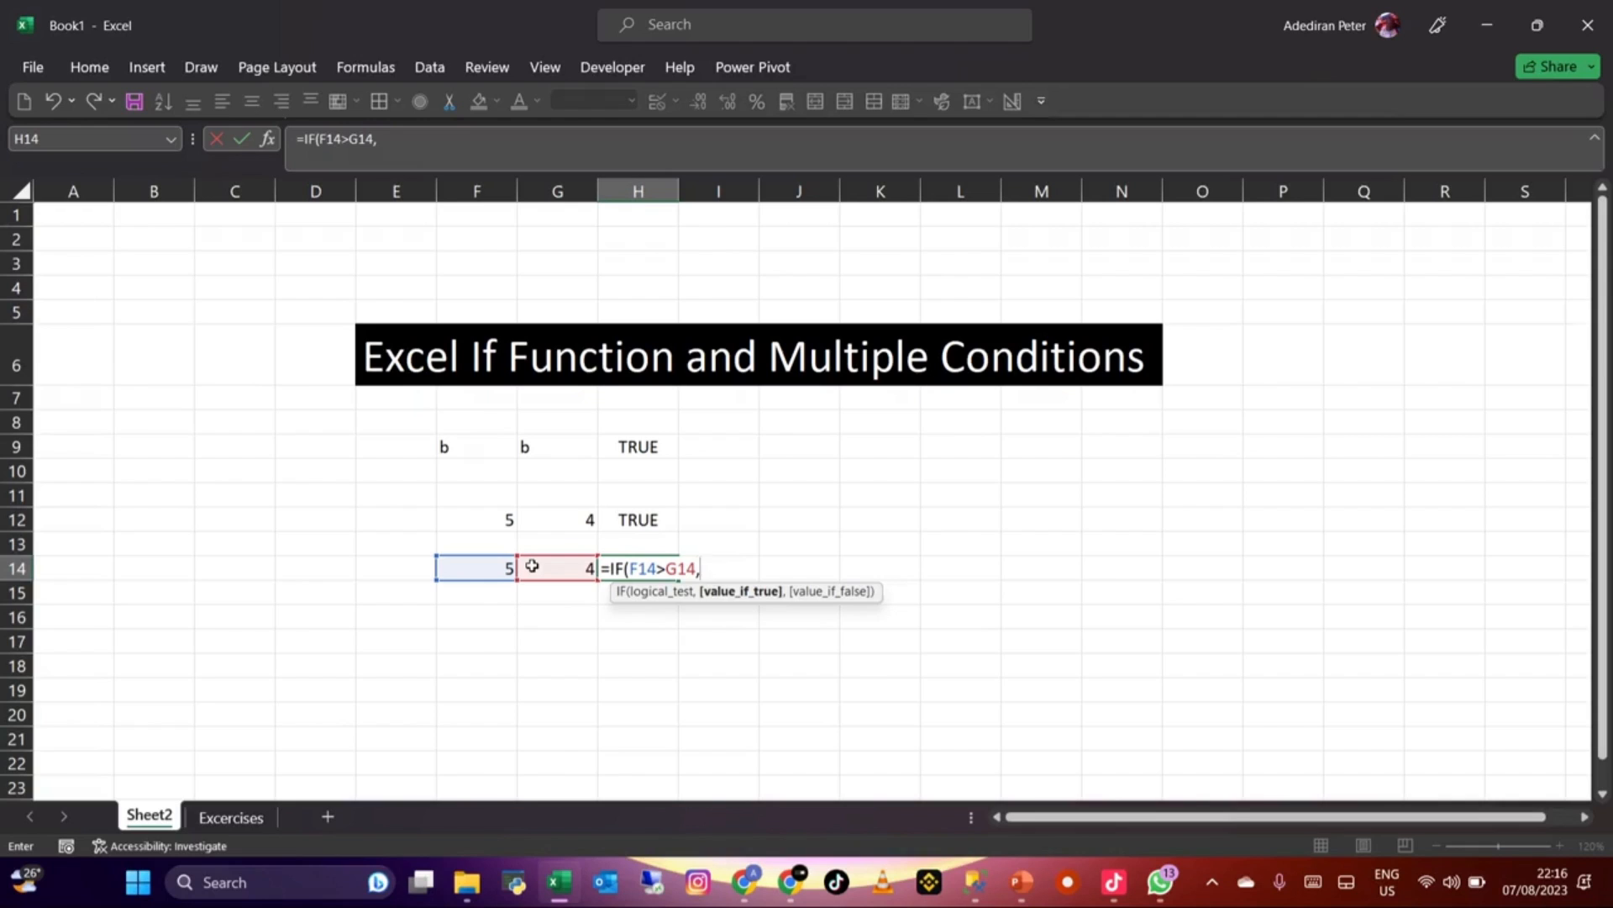
pyautogui.write('"Correct",')
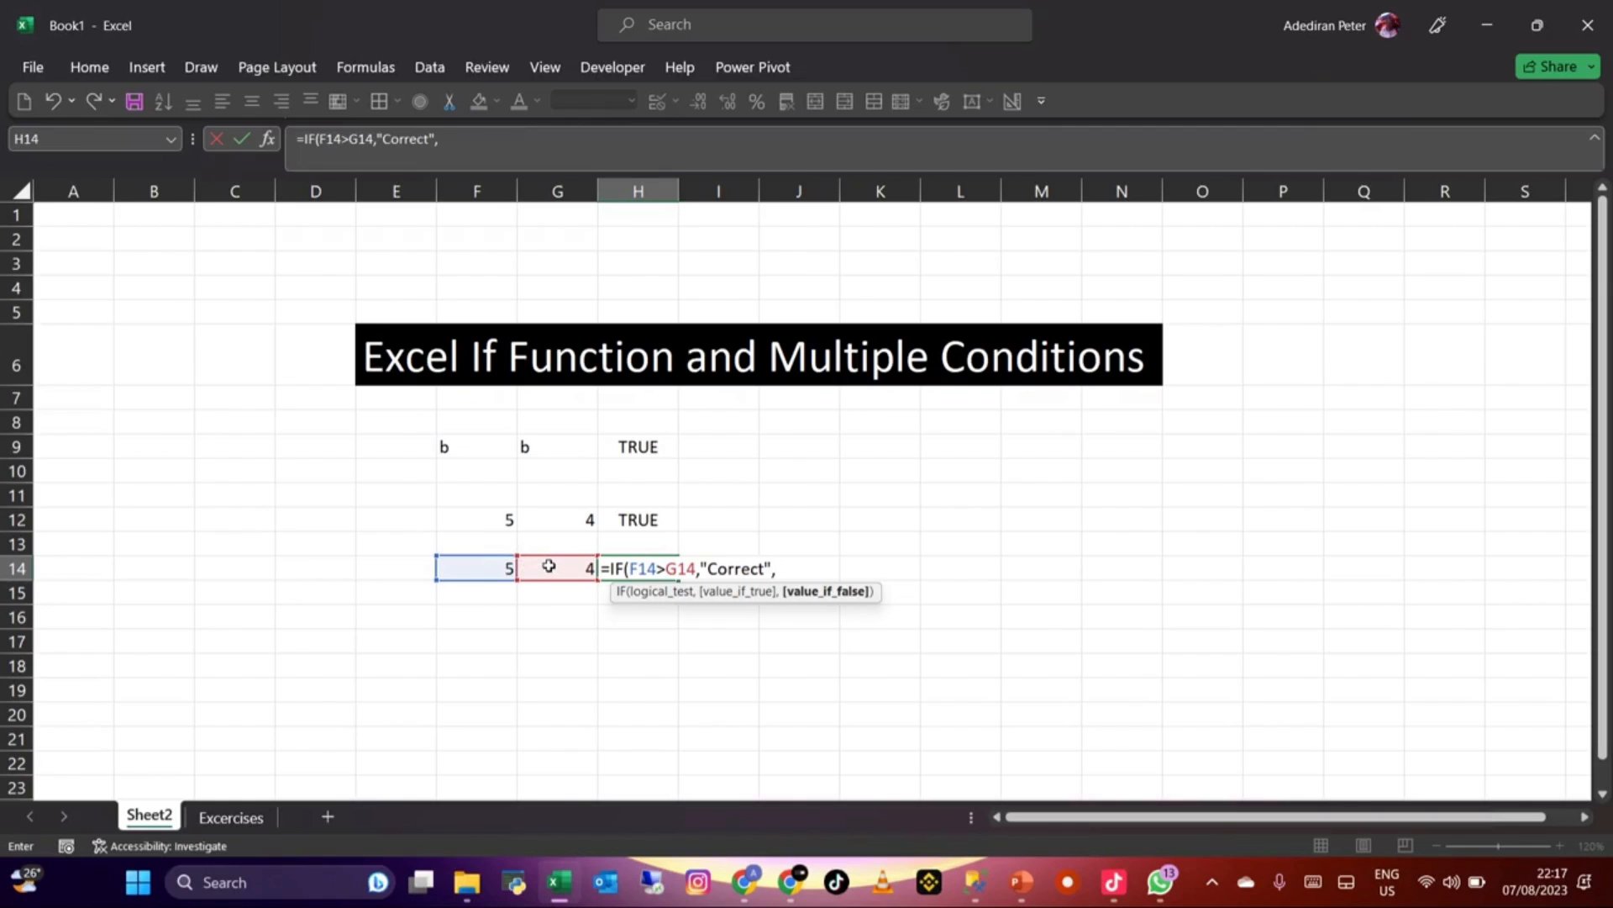
pyautogui.write('"Wrong"')
pyautogui.press('Return')
# Step: Set cell F14 to 3 to test the false outcome of the IF formula
pyautogui.click(548, 566)
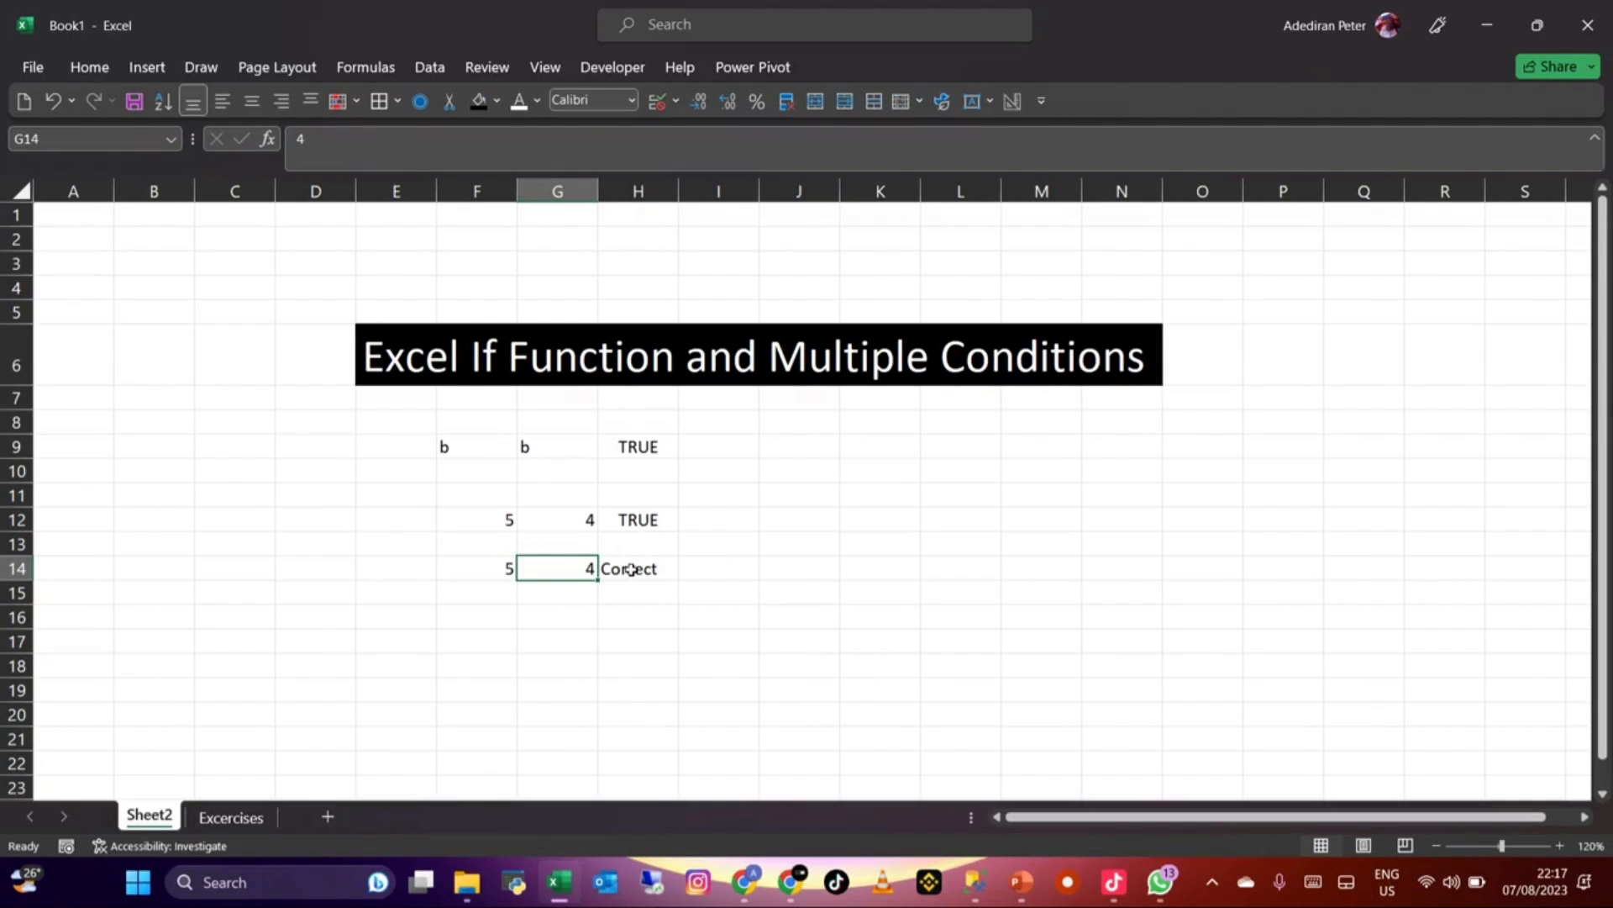
pyautogui.click(498, 570)
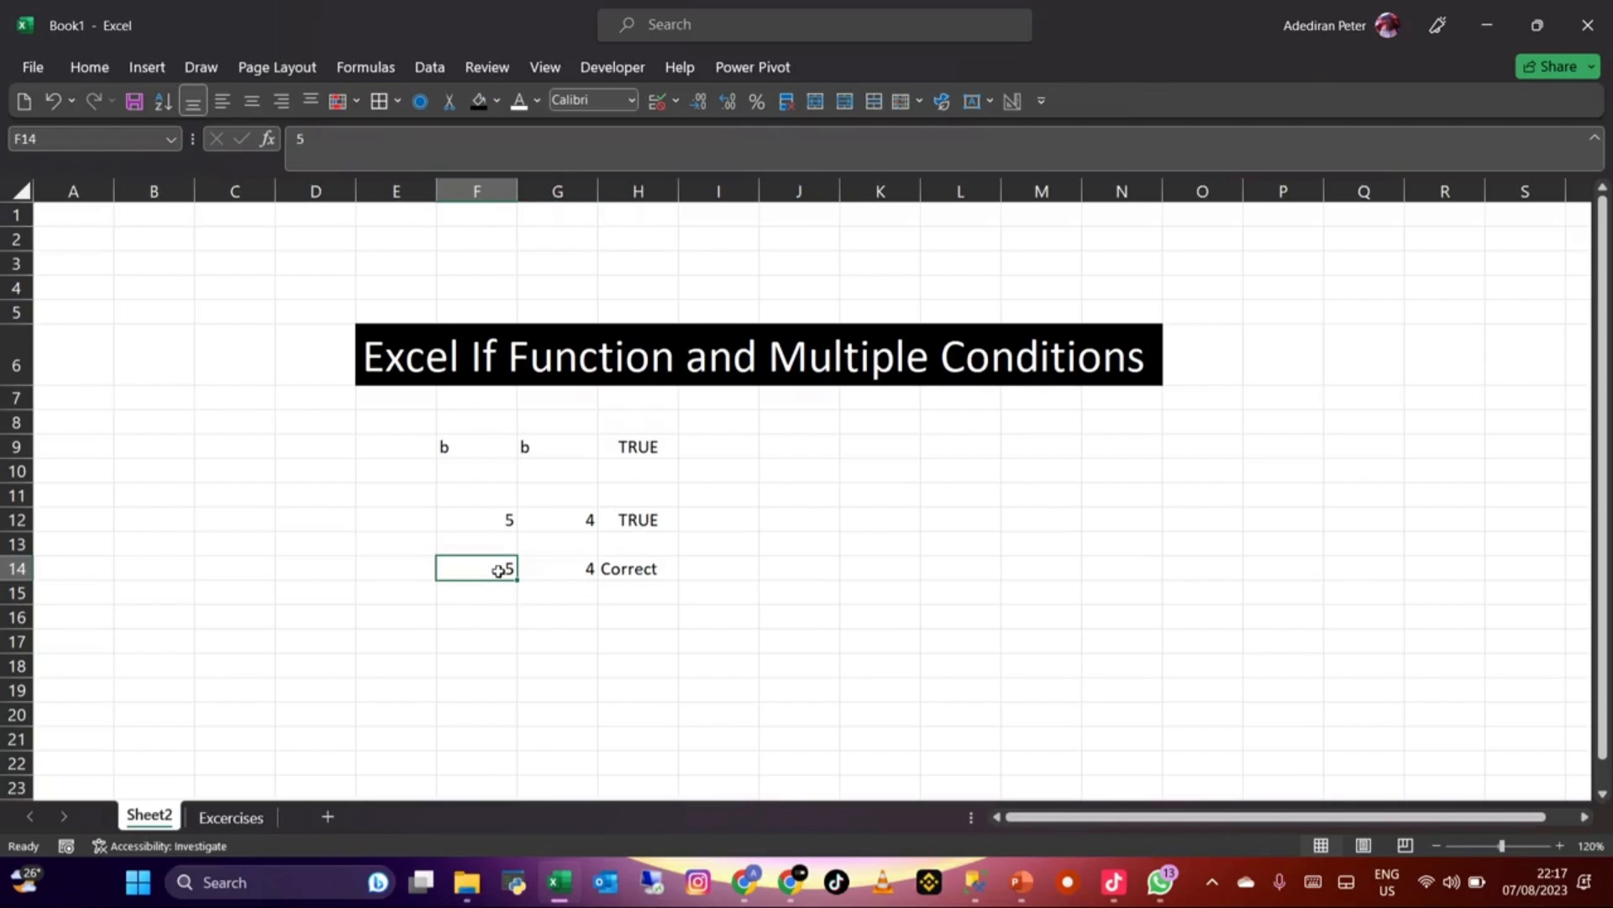
pyautogui.write('3')
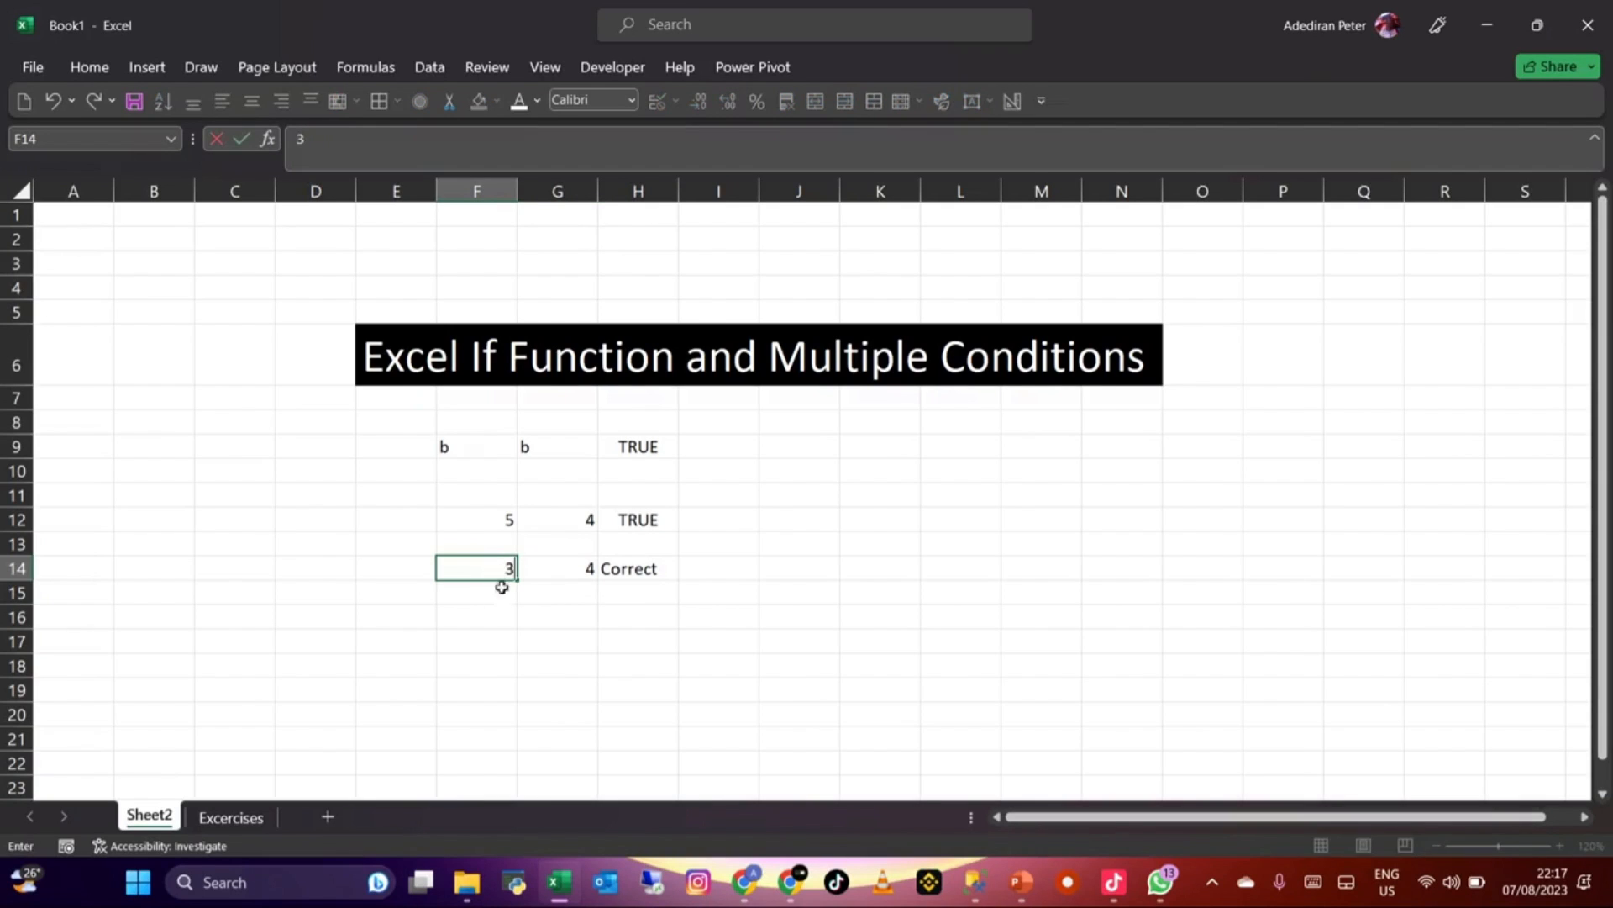
pyautogui.press('Return')
pyautogui.click(499, 571)
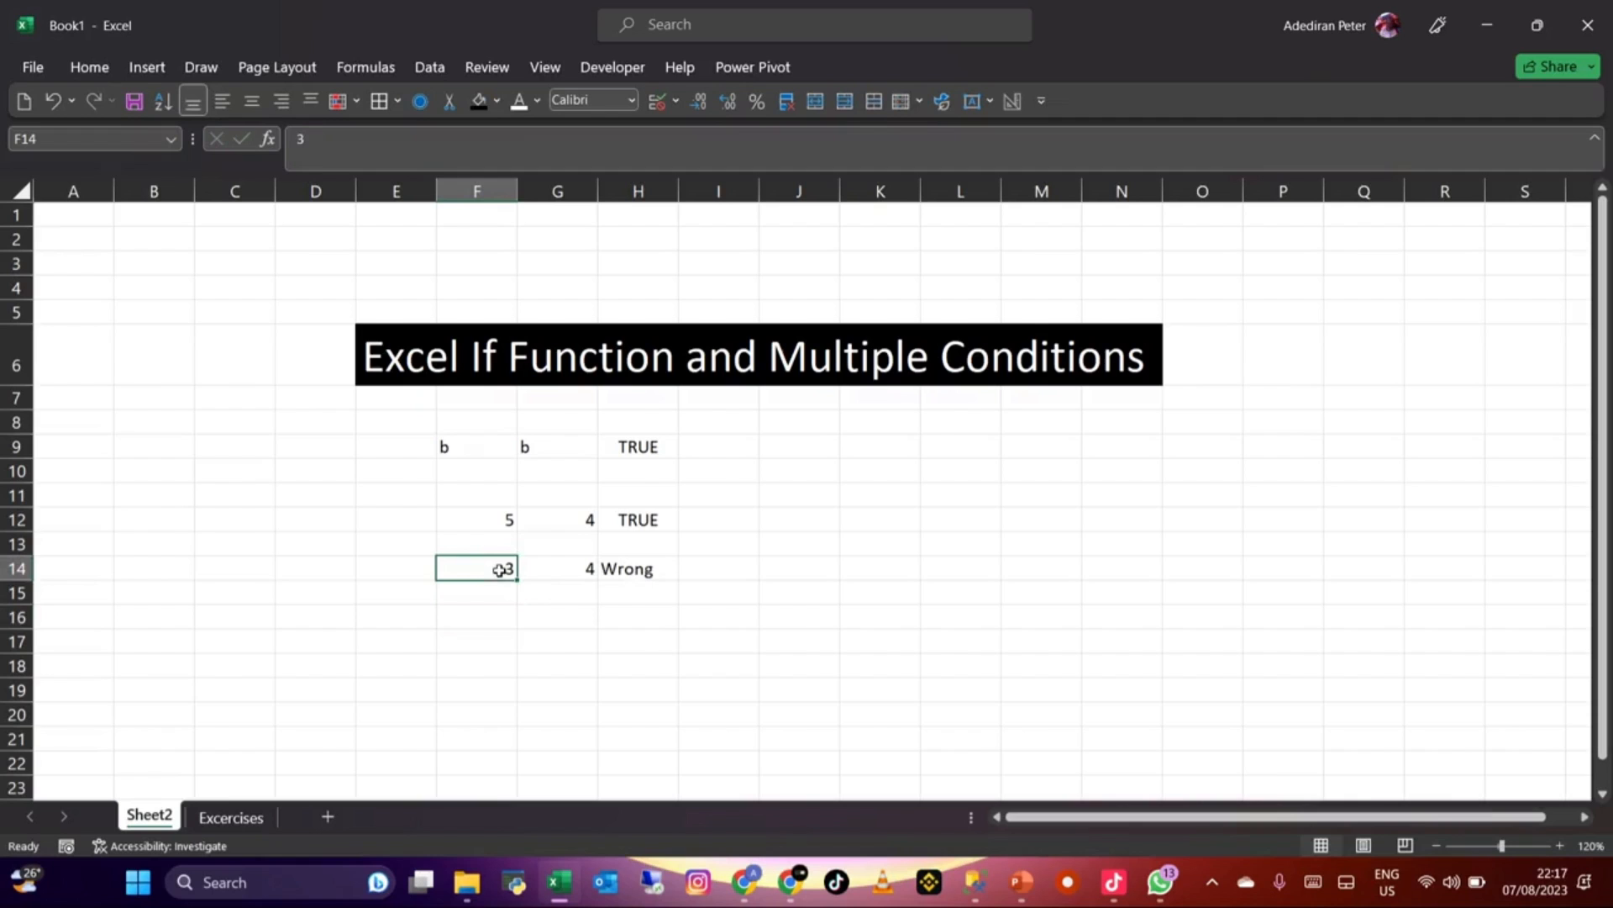
# Step: Set cell F14 to 6 to test the true outcome, and examine the IF formula in H14
pyautogui.click(564, 565)
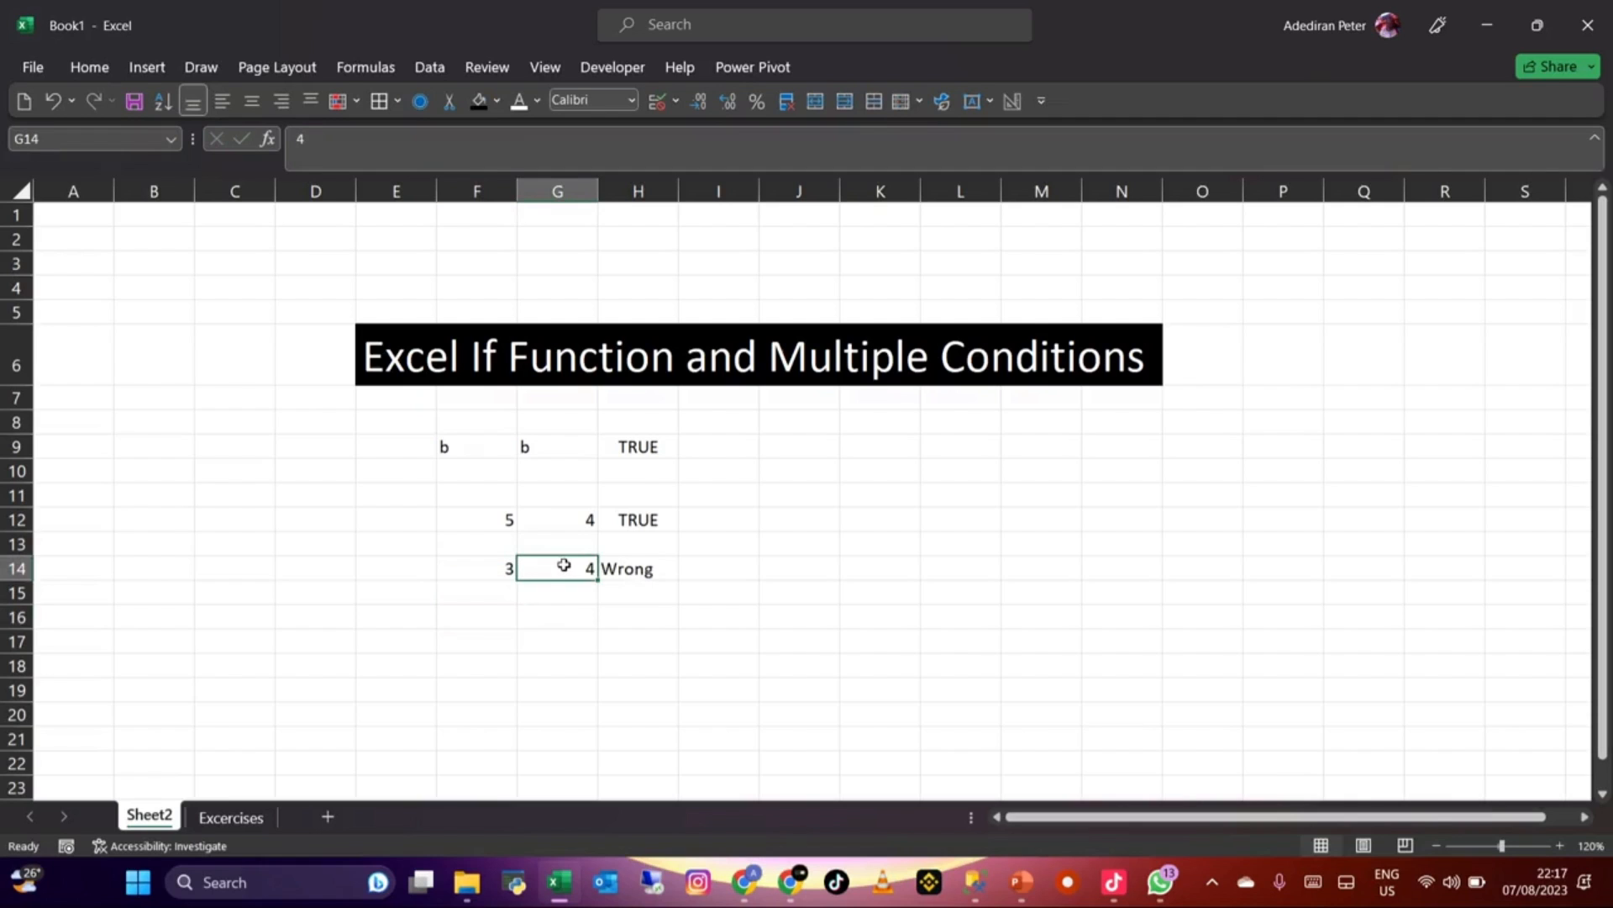
pyautogui.click(644, 571)
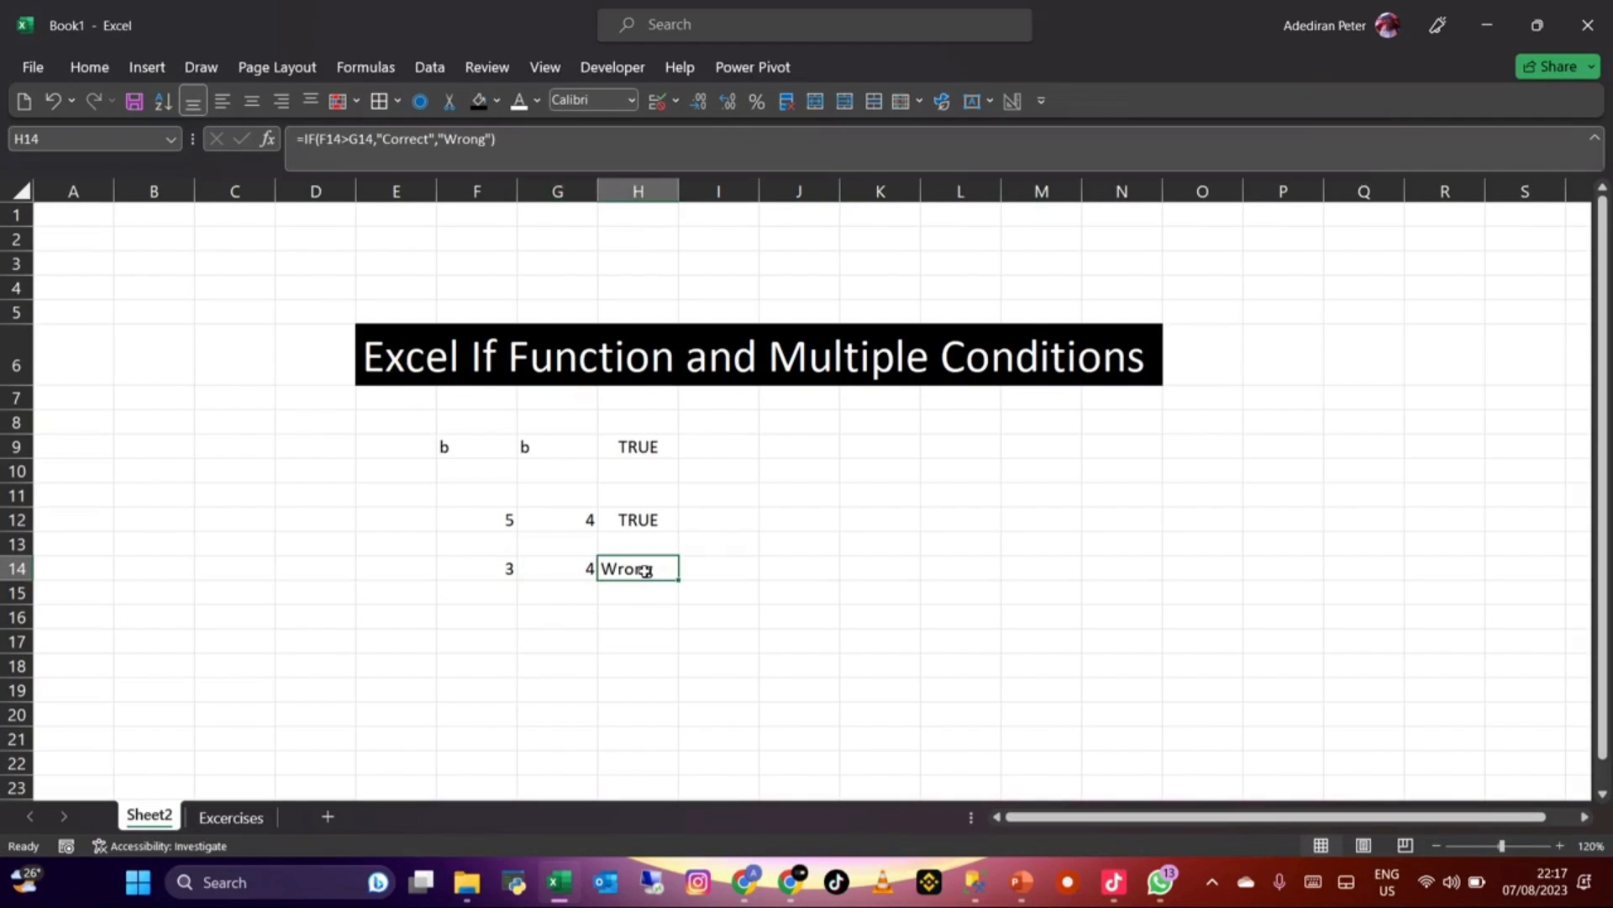
pyautogui.click(495, 574)
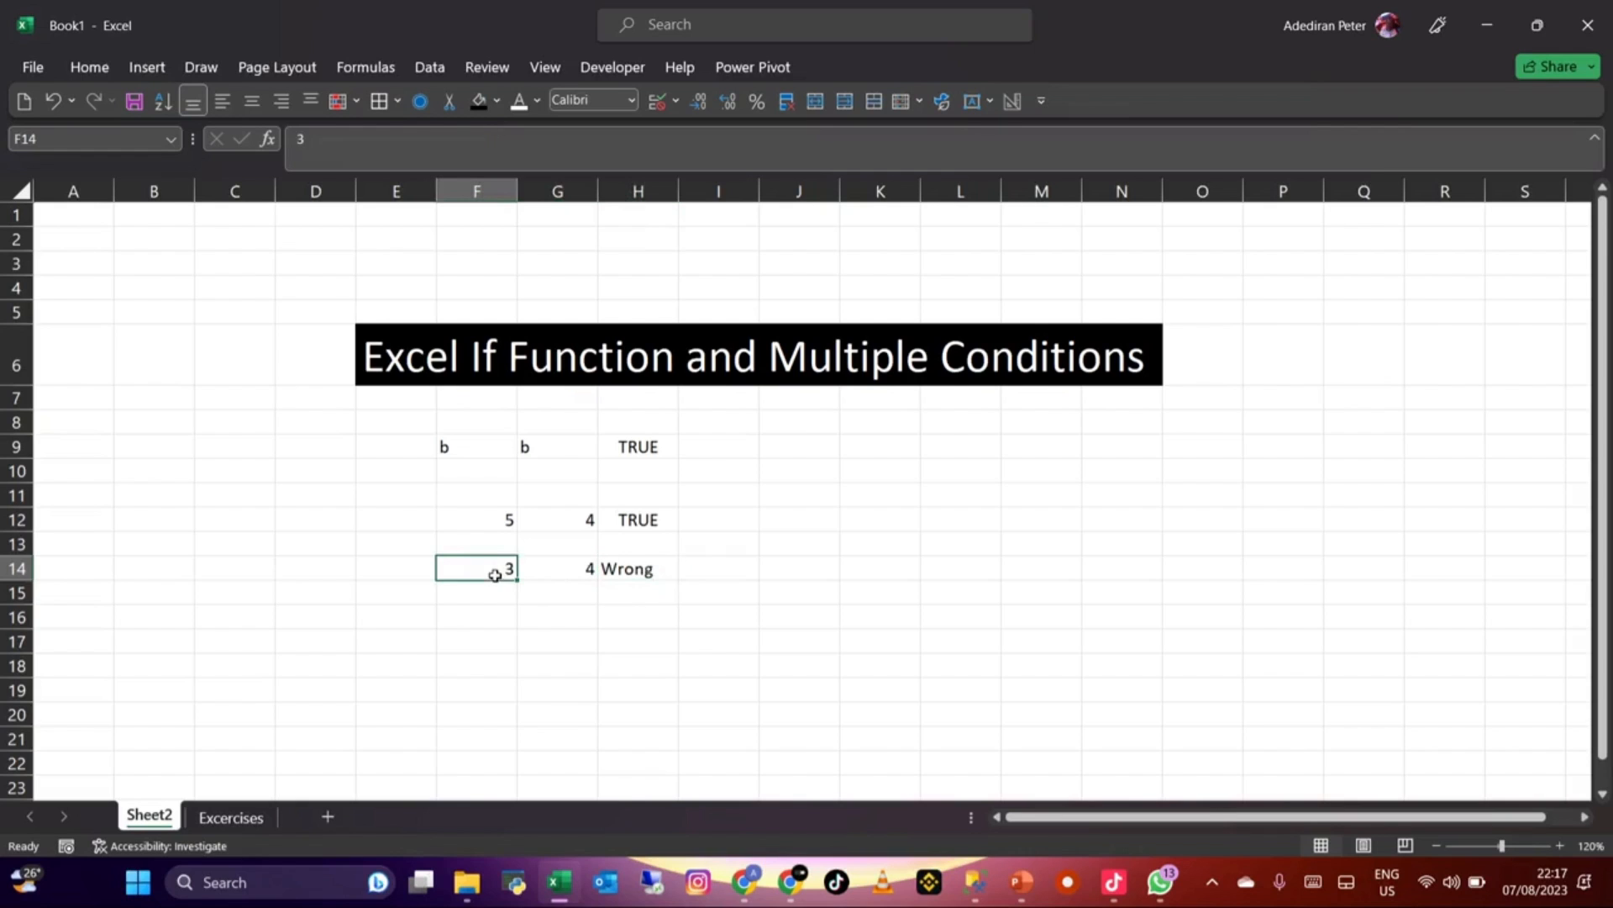
pyautogui.write('6')
pyautogui.click(610, 576)
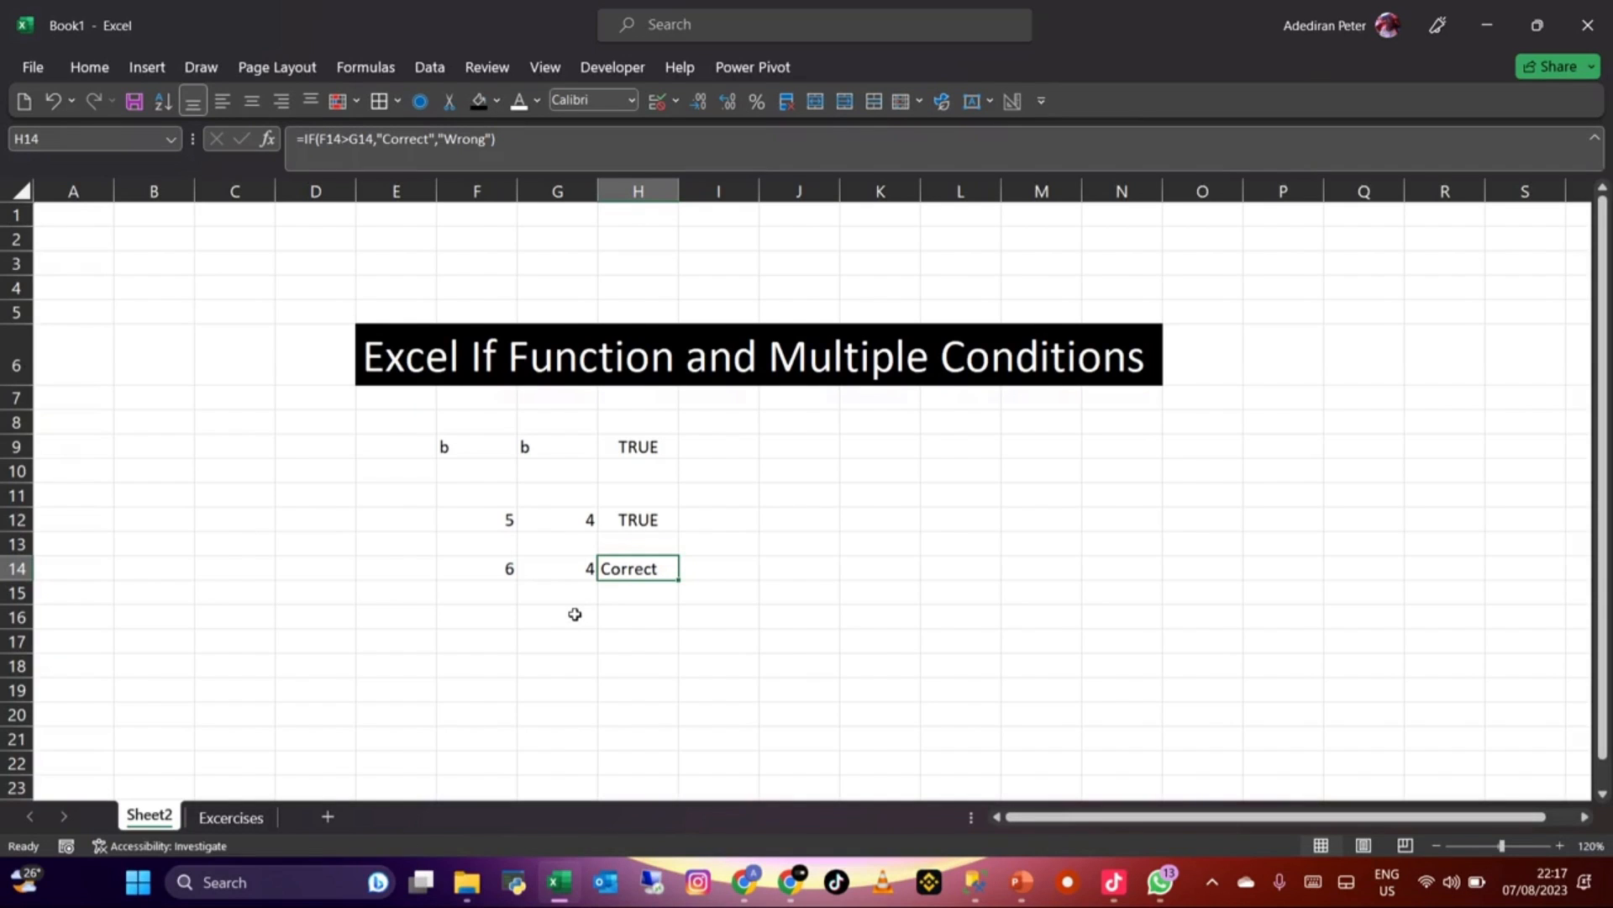
pyautogui.doubleClick(635, 572)
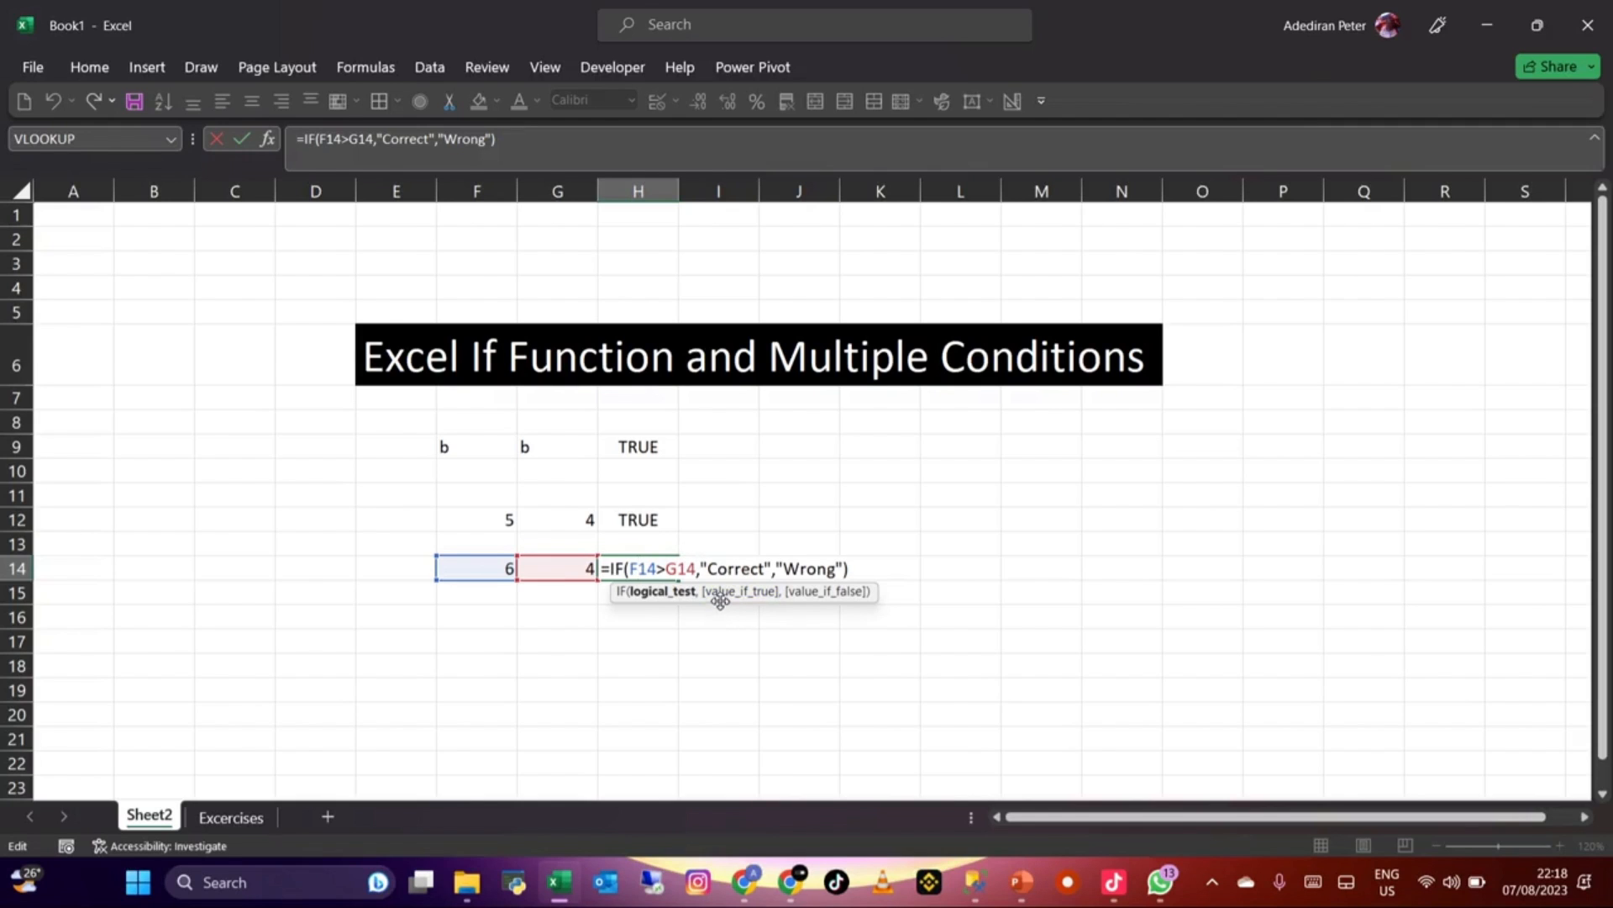
pyautogui.click(401, 517)
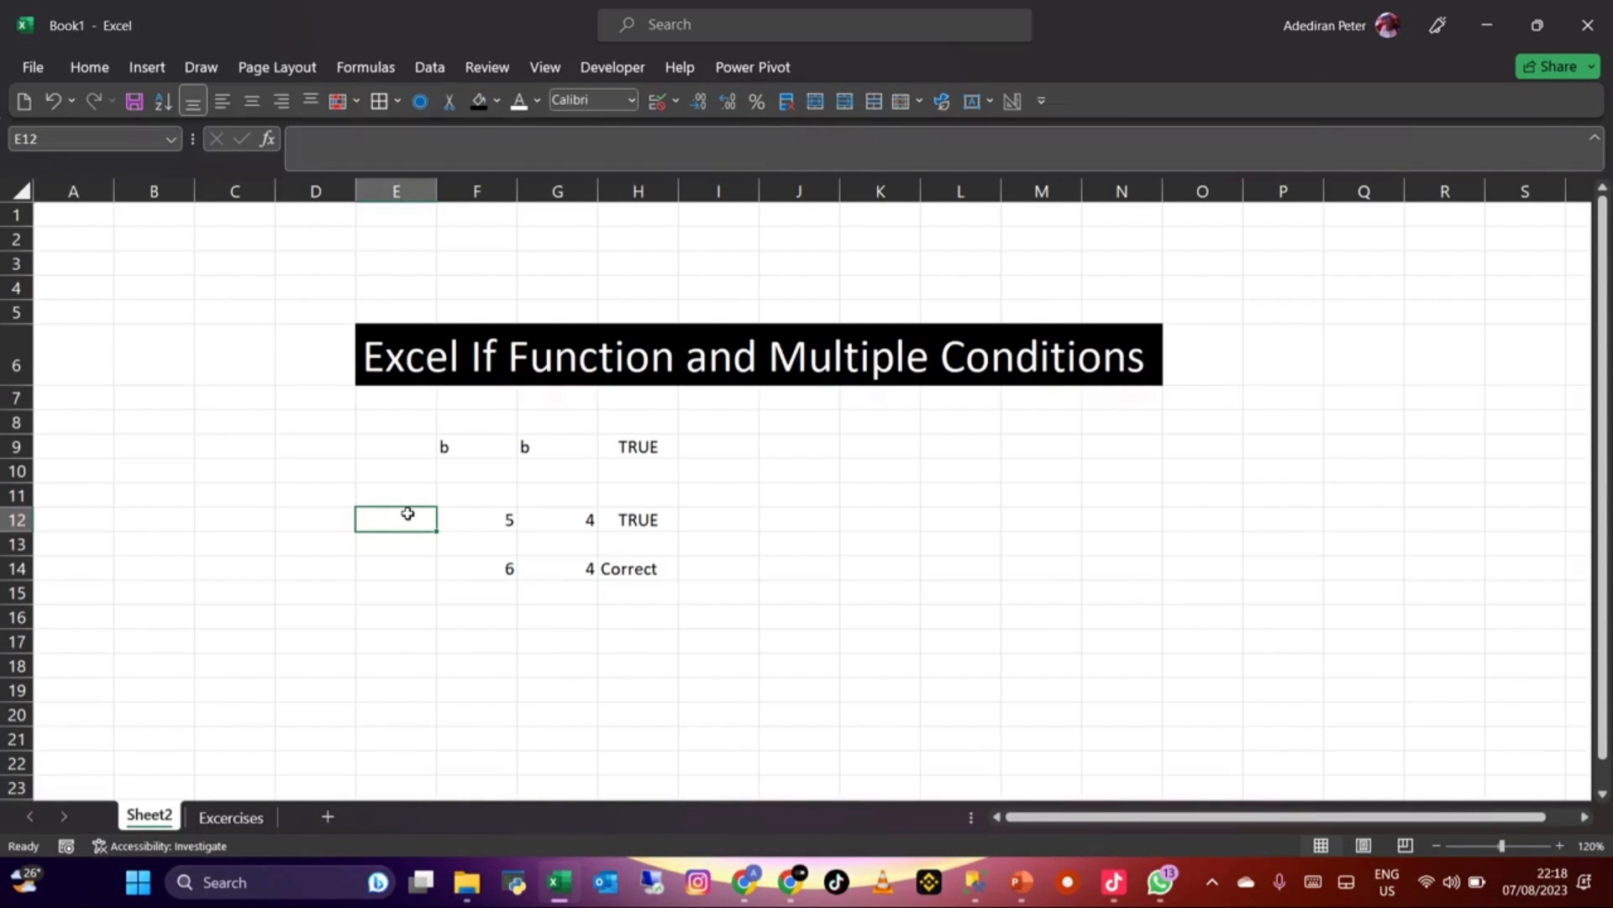
# Step: Fill cell K12 with black and enter the score 60 in it
pyautogui.click(865, 515)
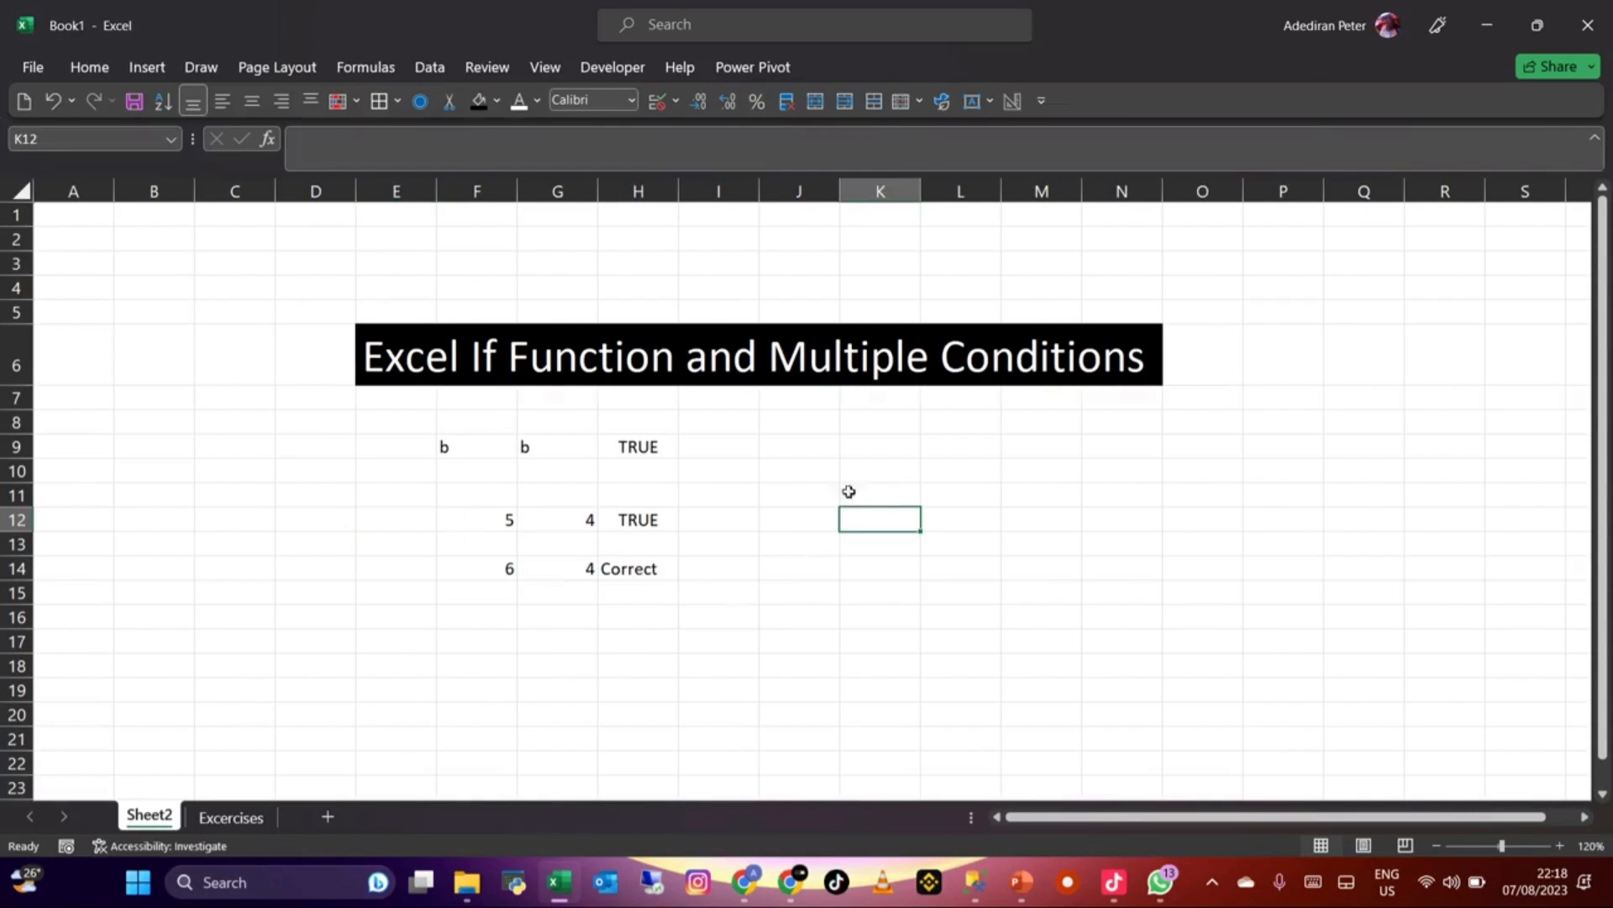
pyautogui.click(478, 101)
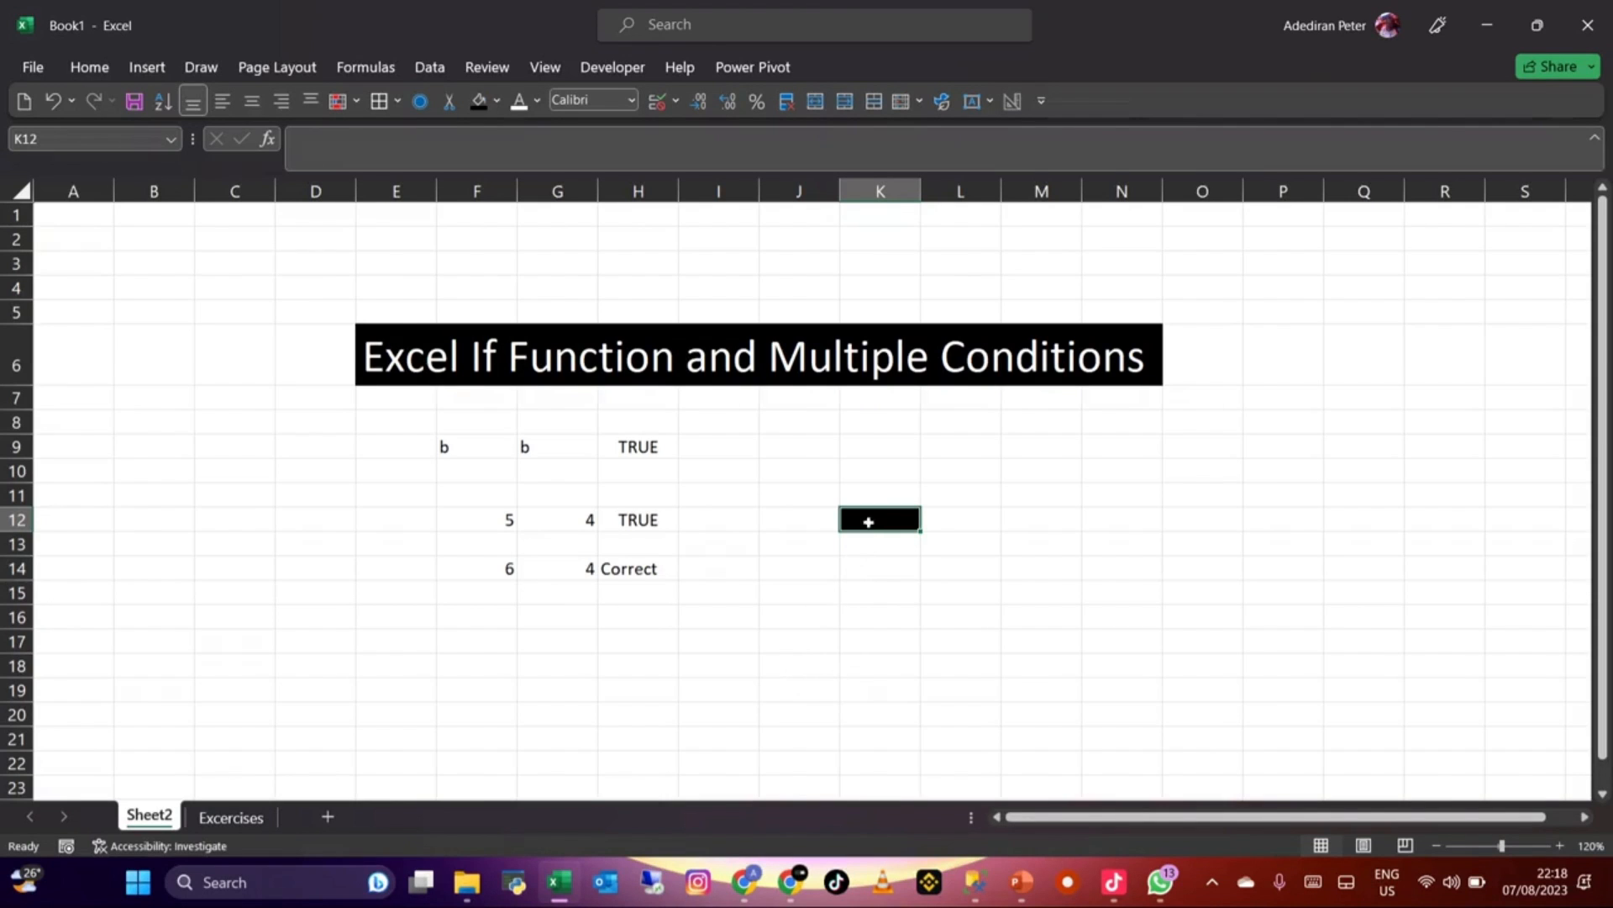
pyautogui.write('=')
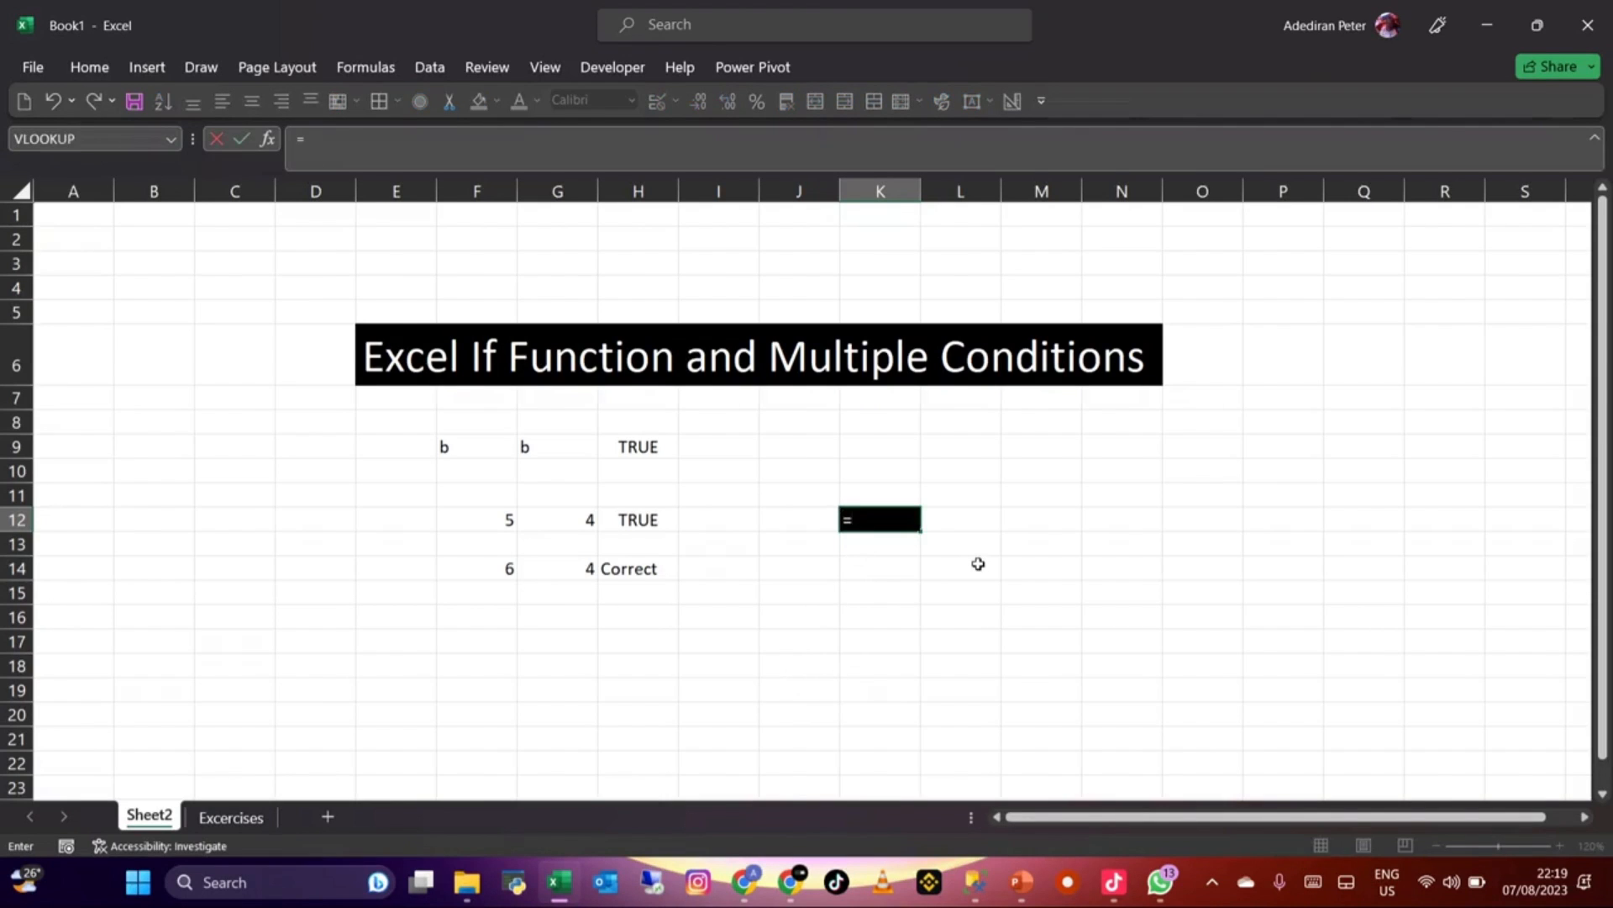
pyautogui.press('Escape')
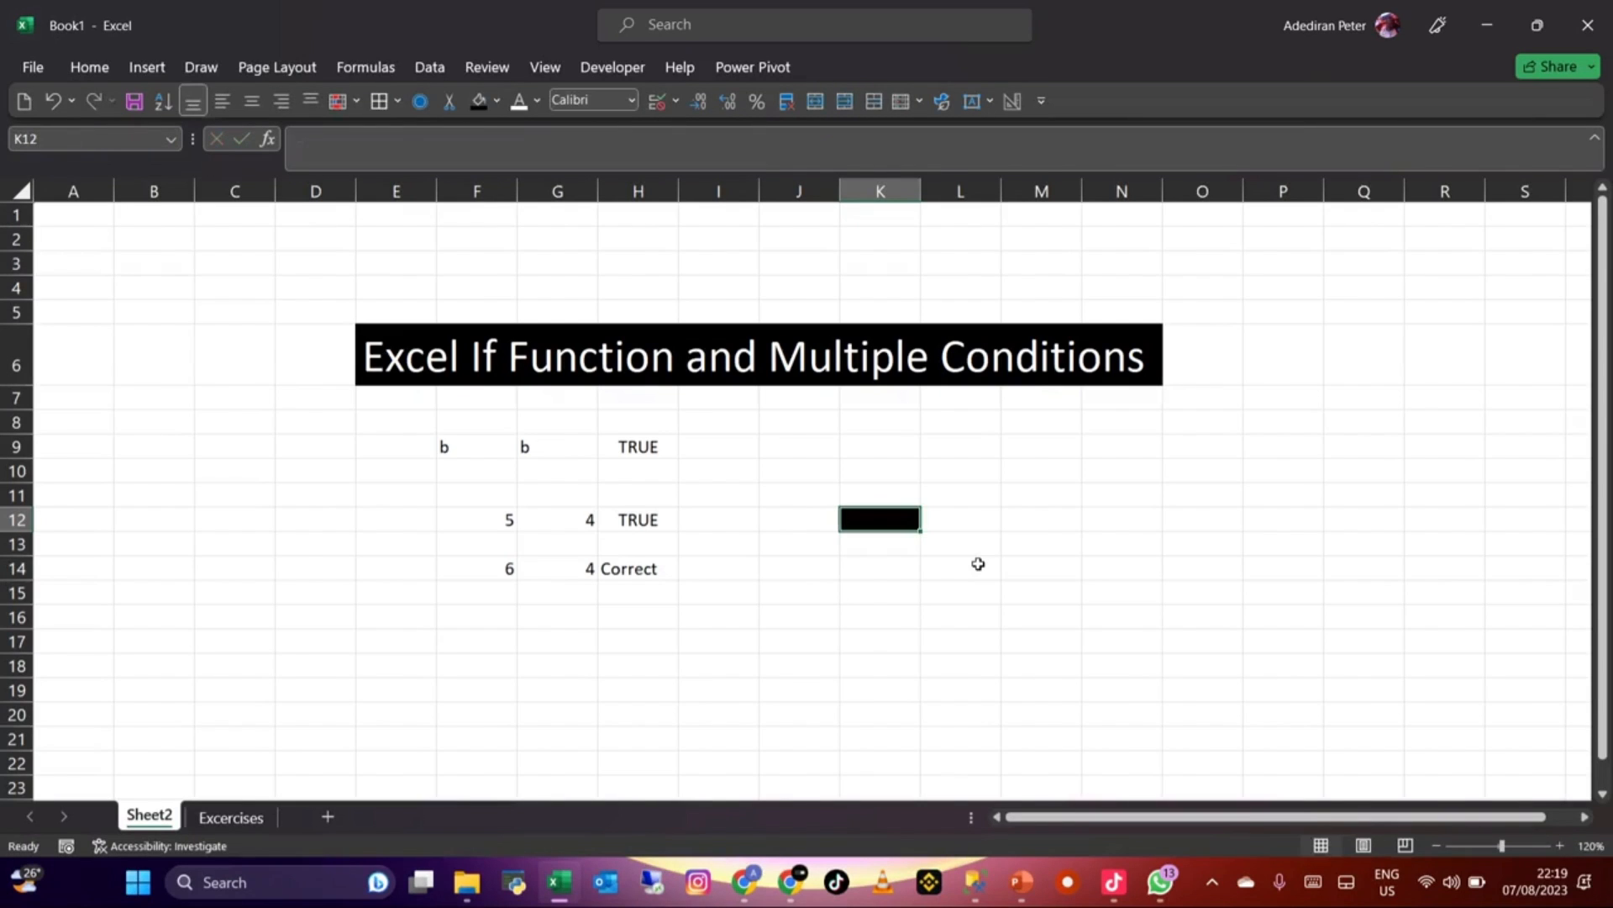
pyautogui.write('60')
pyautogui.click(968, 591)
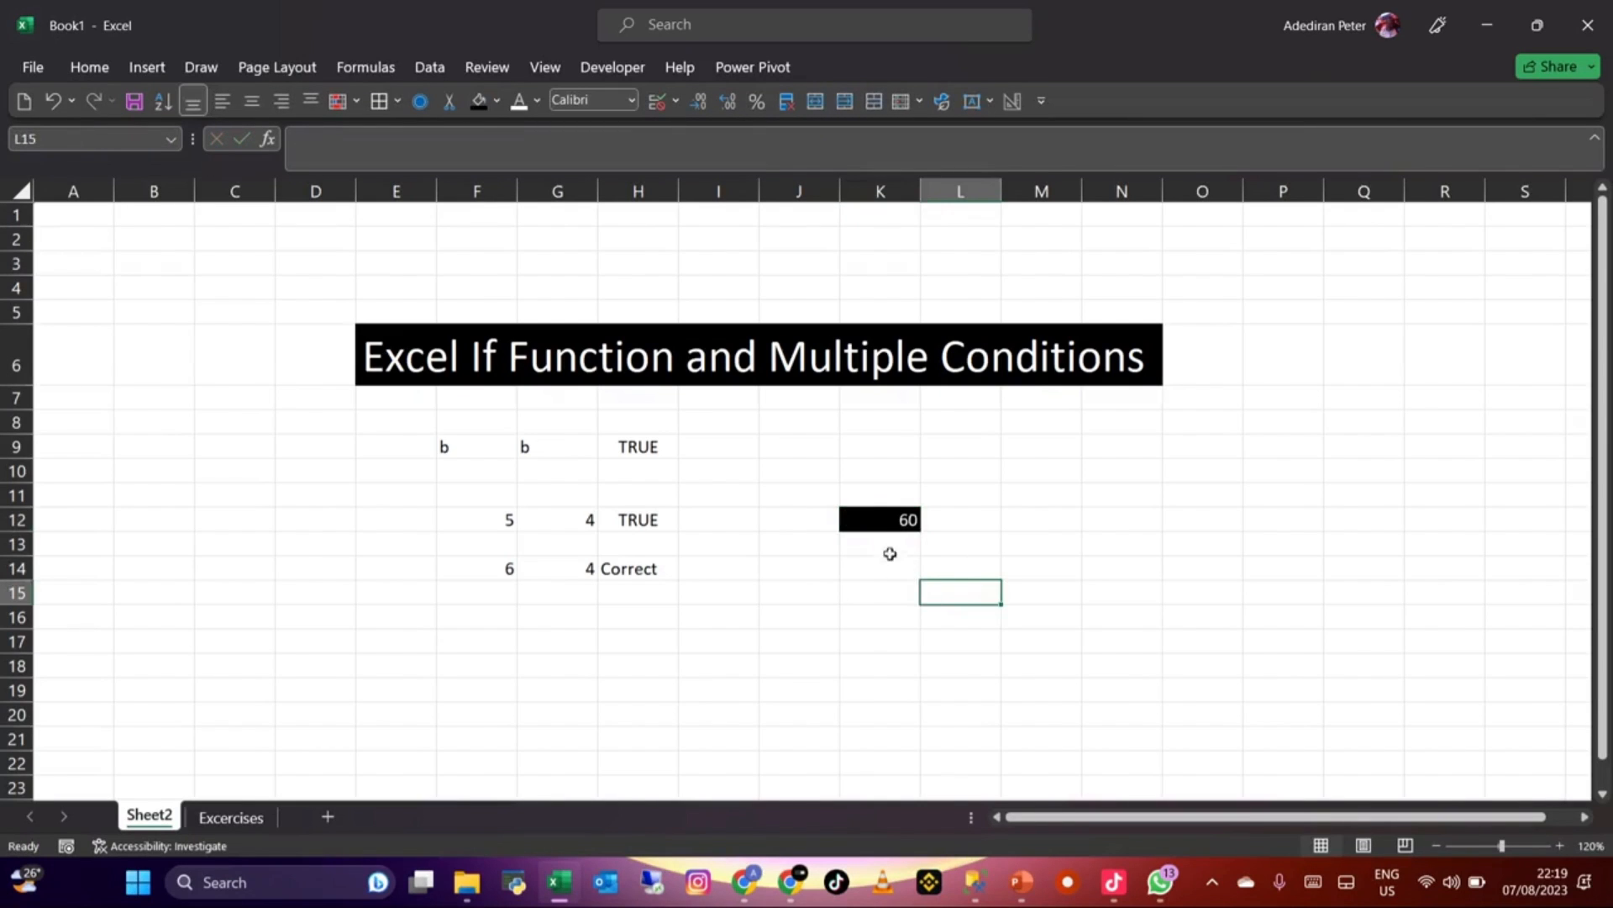
# Step: Enter an IF formula in K14 that returns "Pass" when K12 is at least 60 and "Fail" otherwise
pyautogui.click(874, 568)
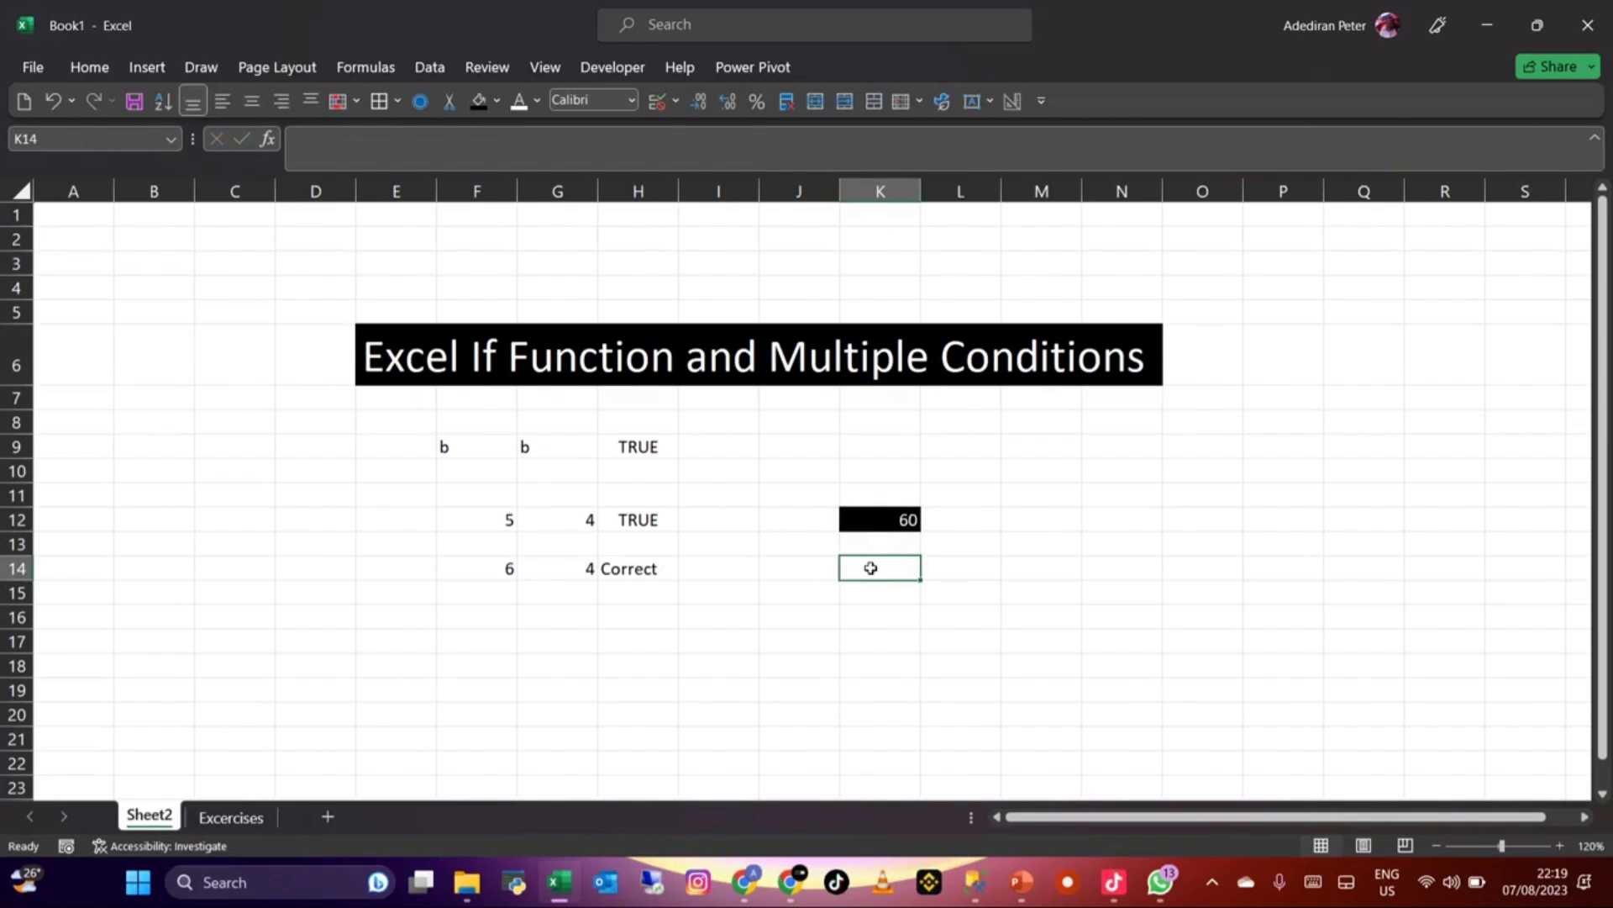
pyautogui.write('=IF(')
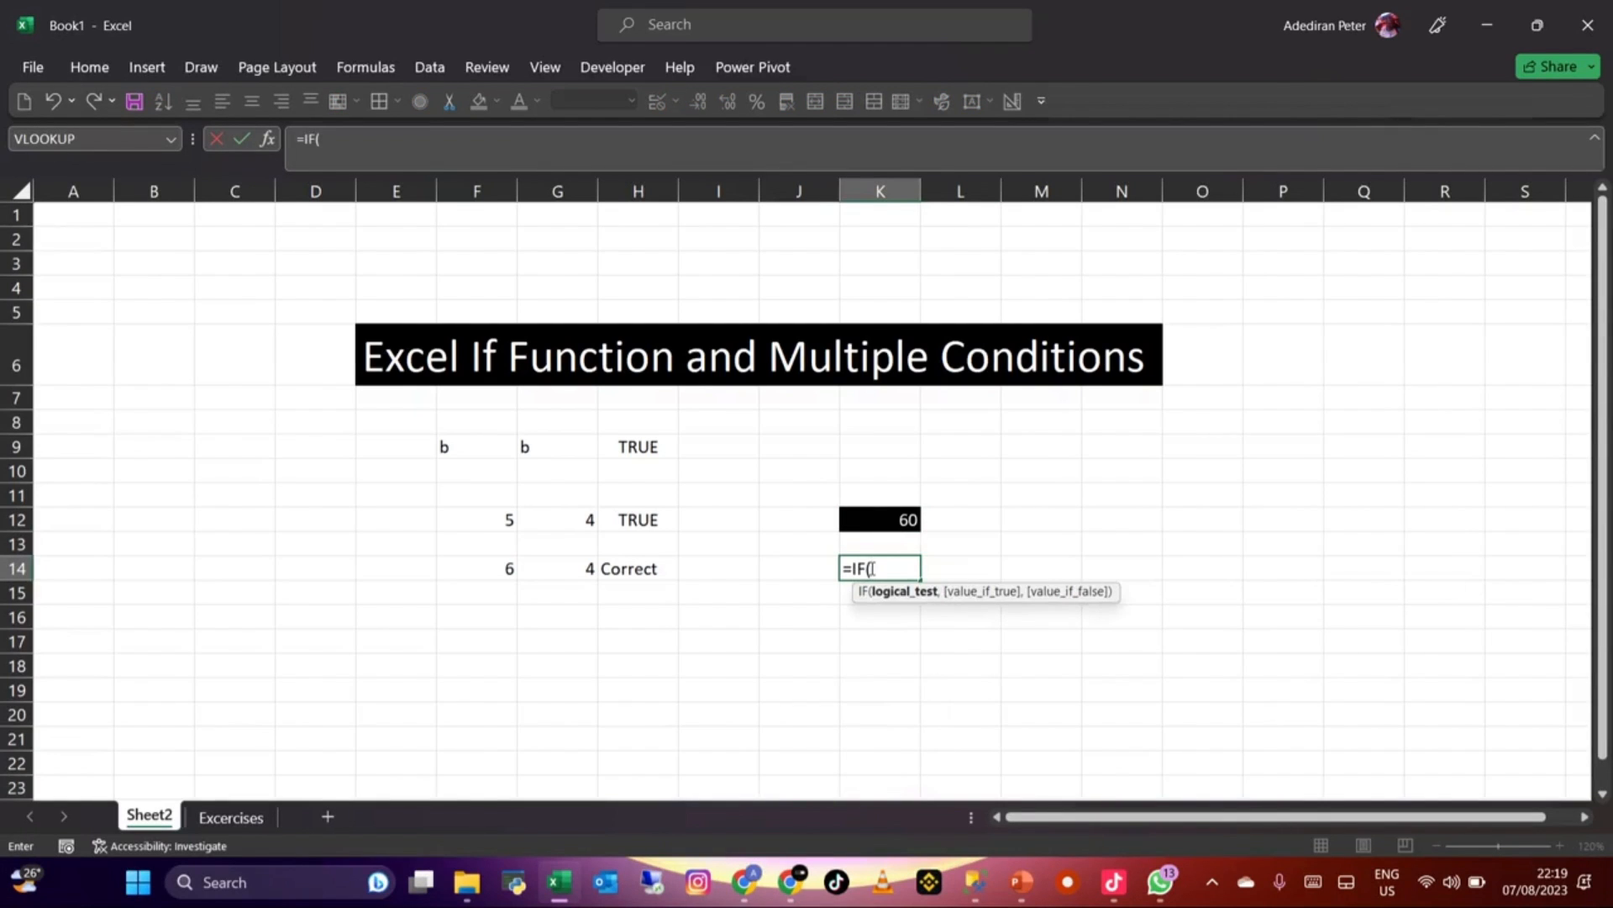
pyautogui.click(886, 522)
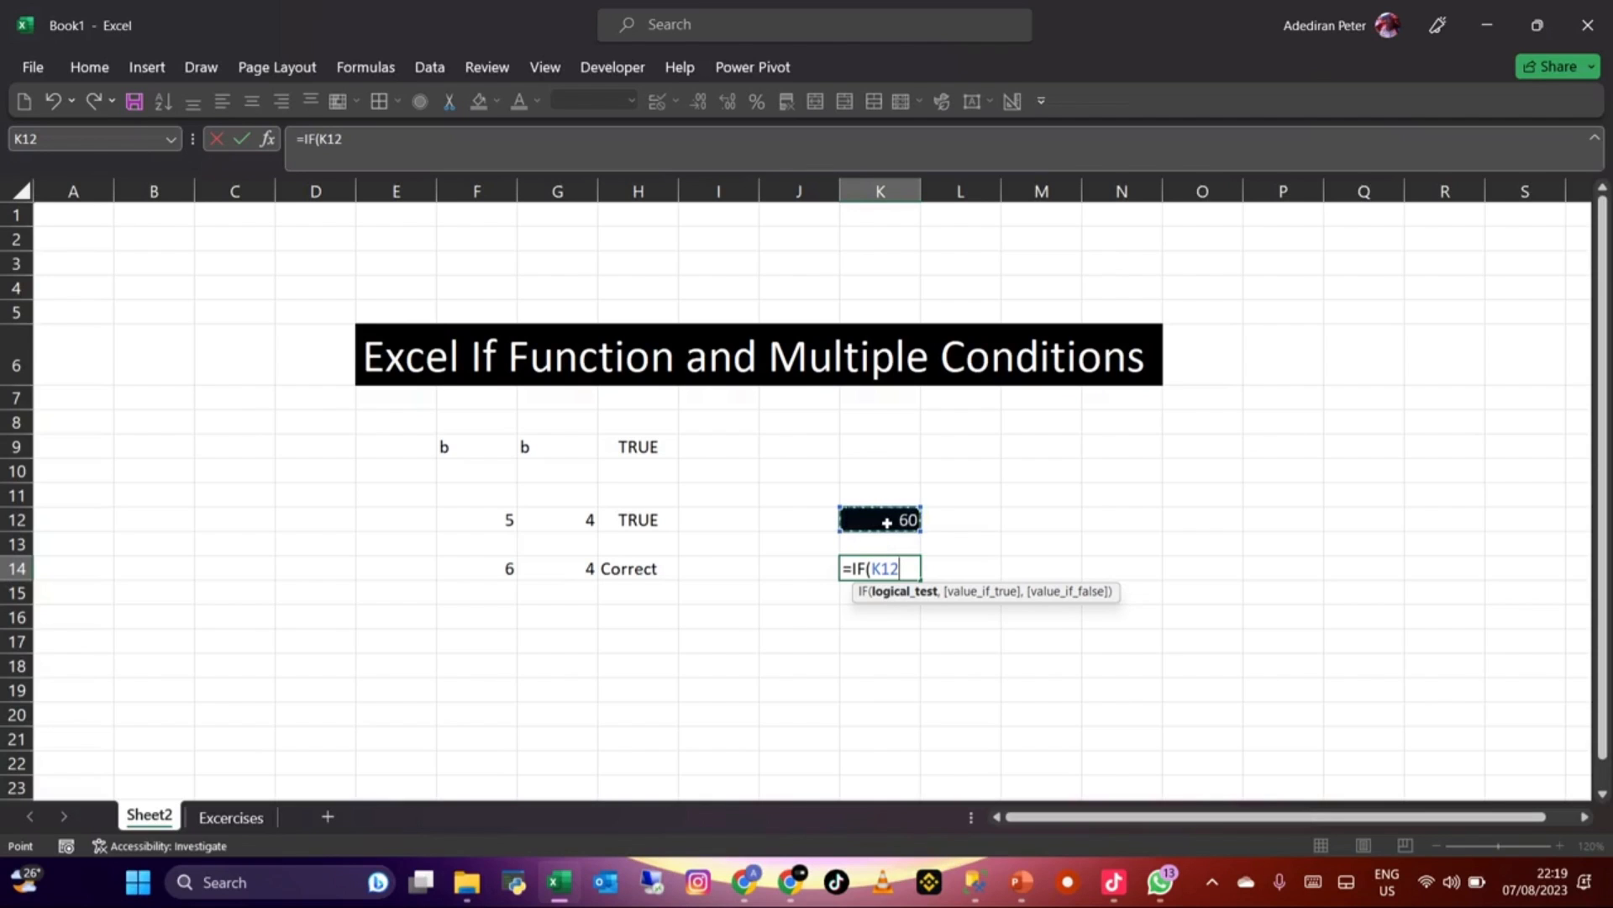
pyautogui.write('>=60,"')
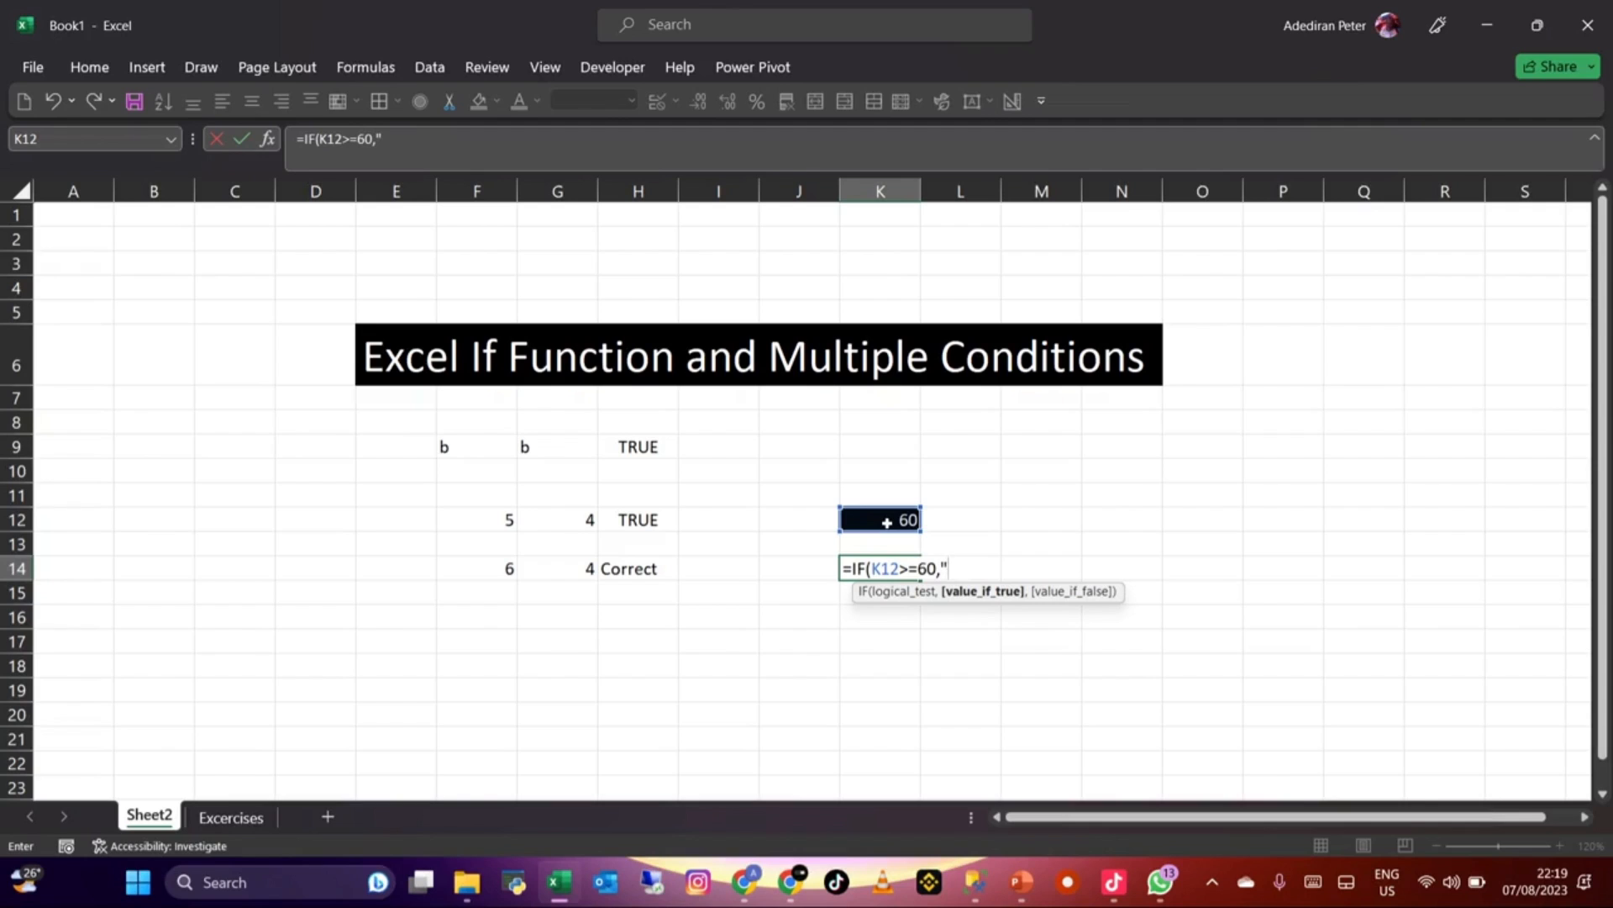
pyautogui.write('Pass",')
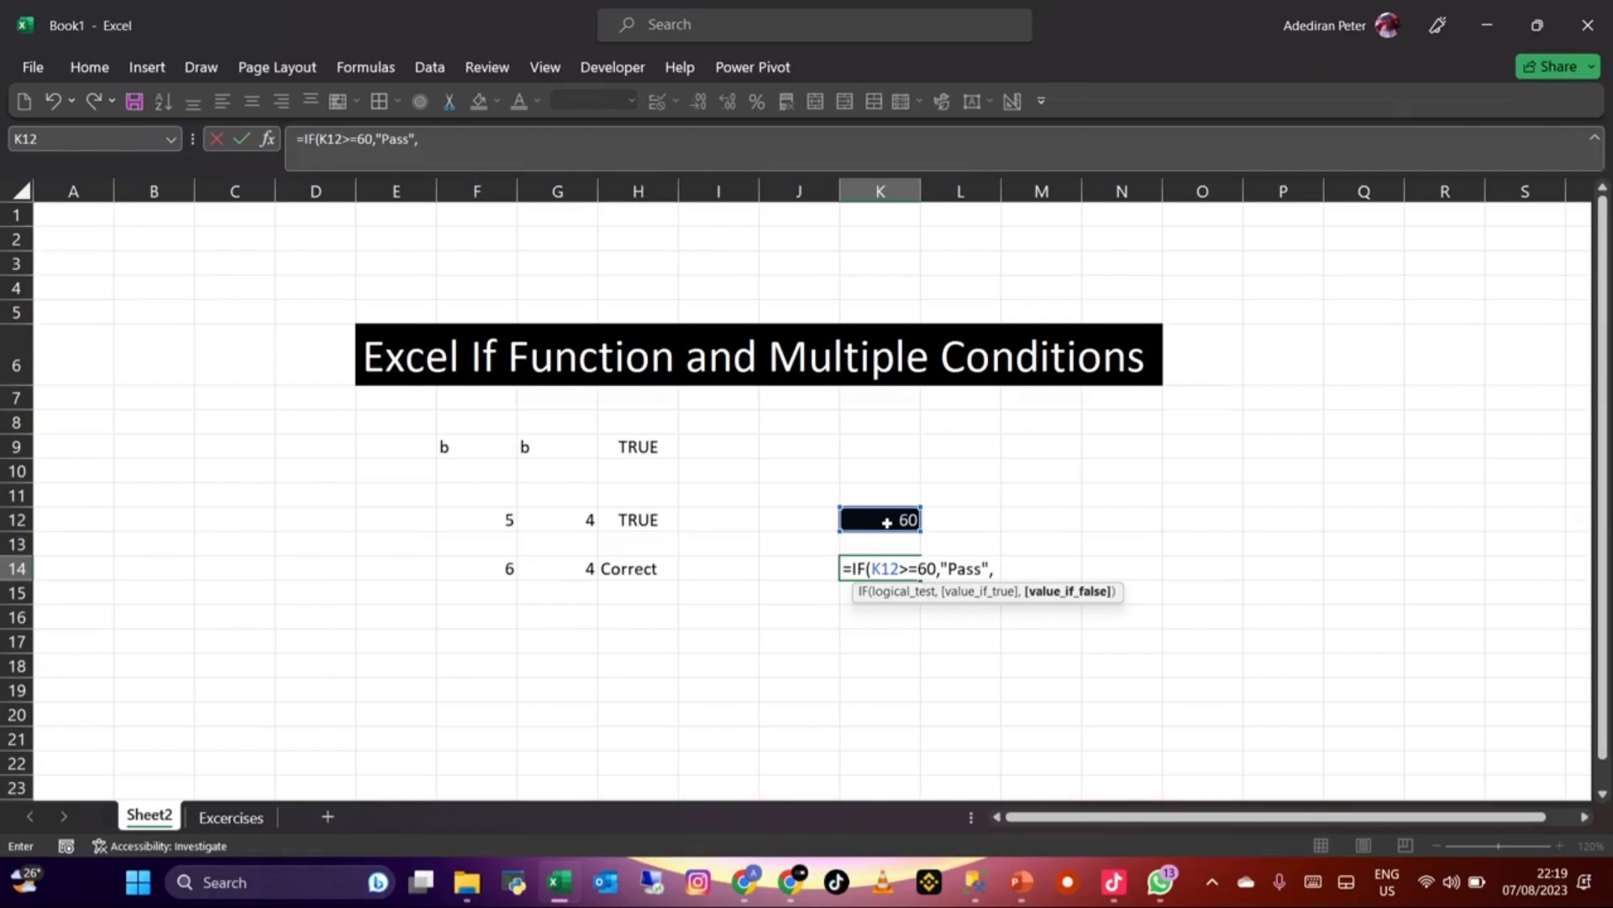
pyautogui.write('"Fail"')
pyautogui.press('Return')
# Step: Test the pass/fail formula with the scores 50 and 30 in cell K12
pyautogui.click(888, 522)
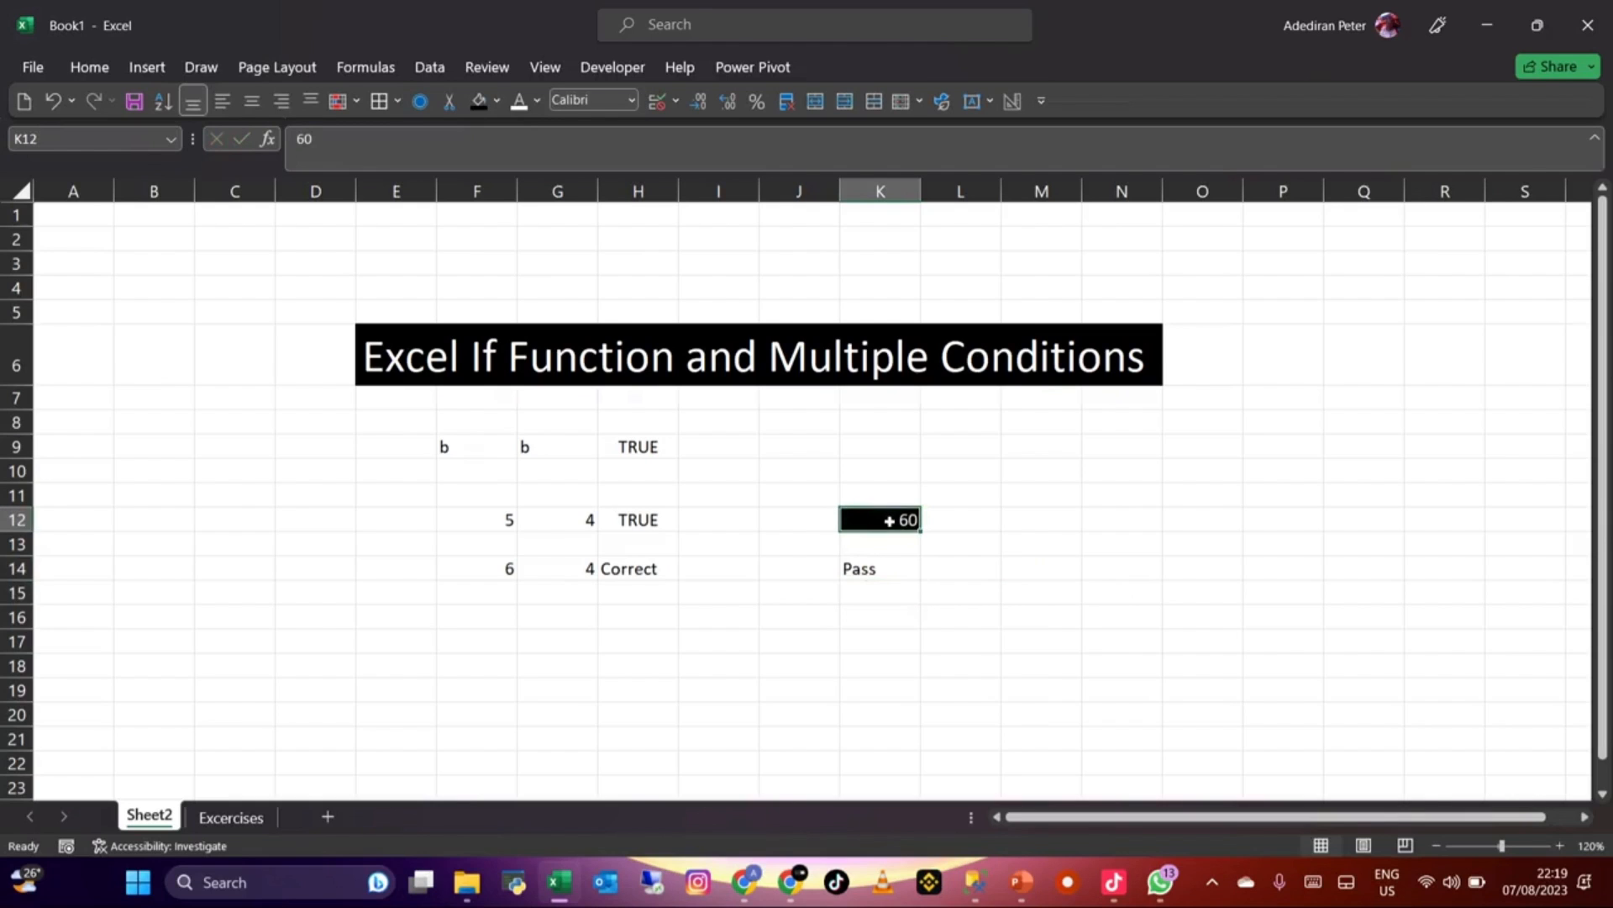
pyautogui.write('50')
pyautogui.press('Return')
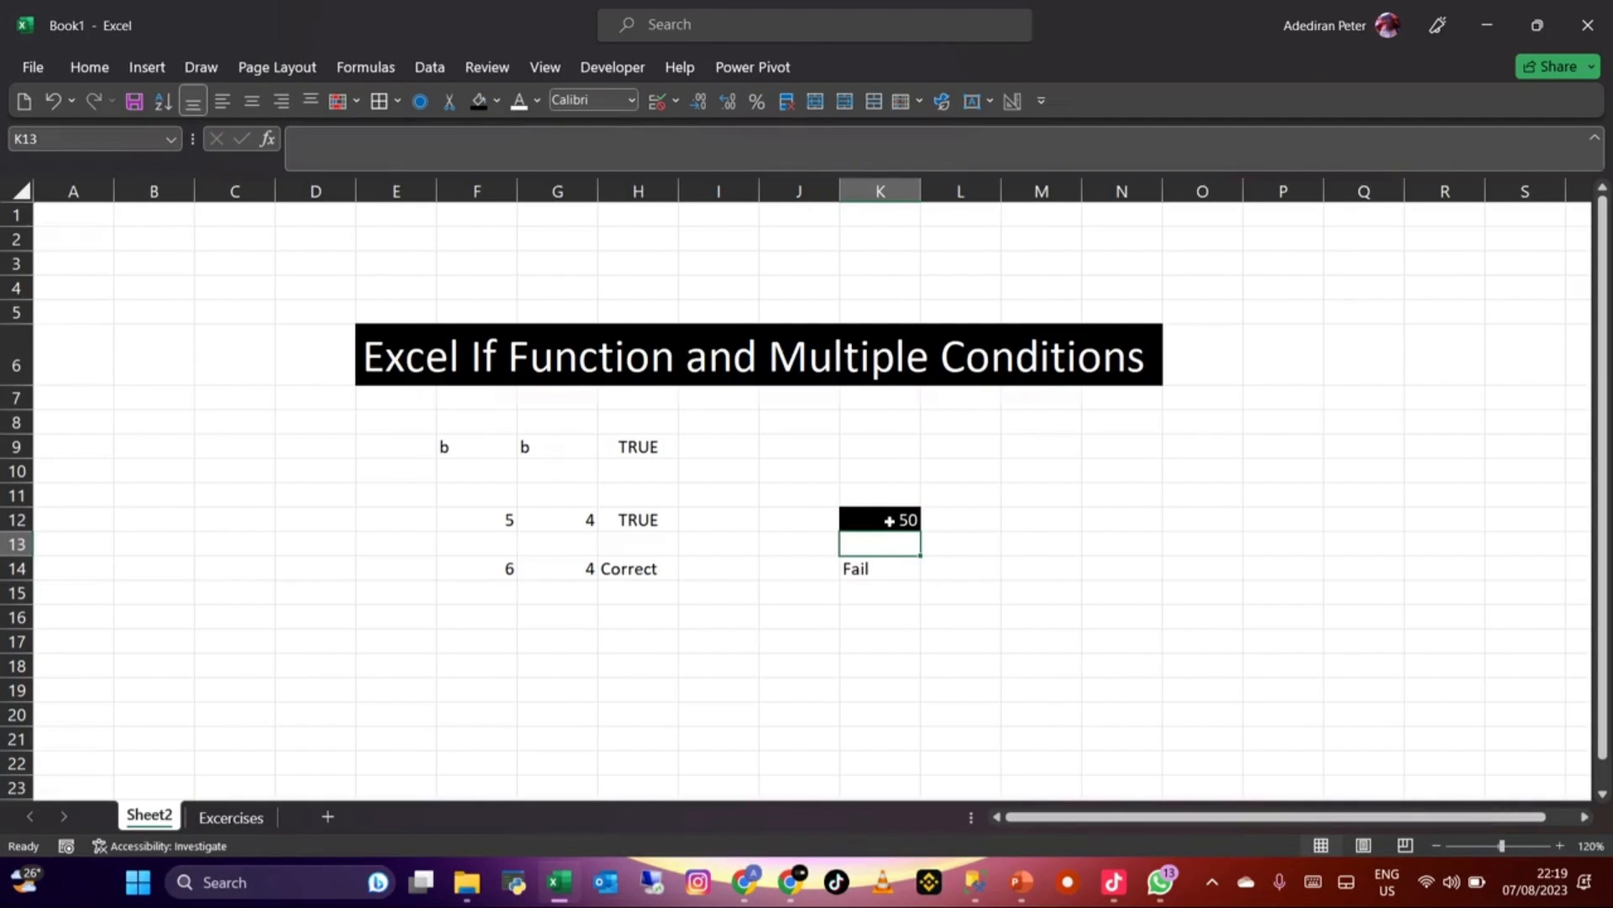
pyautogui.click(889, 521)
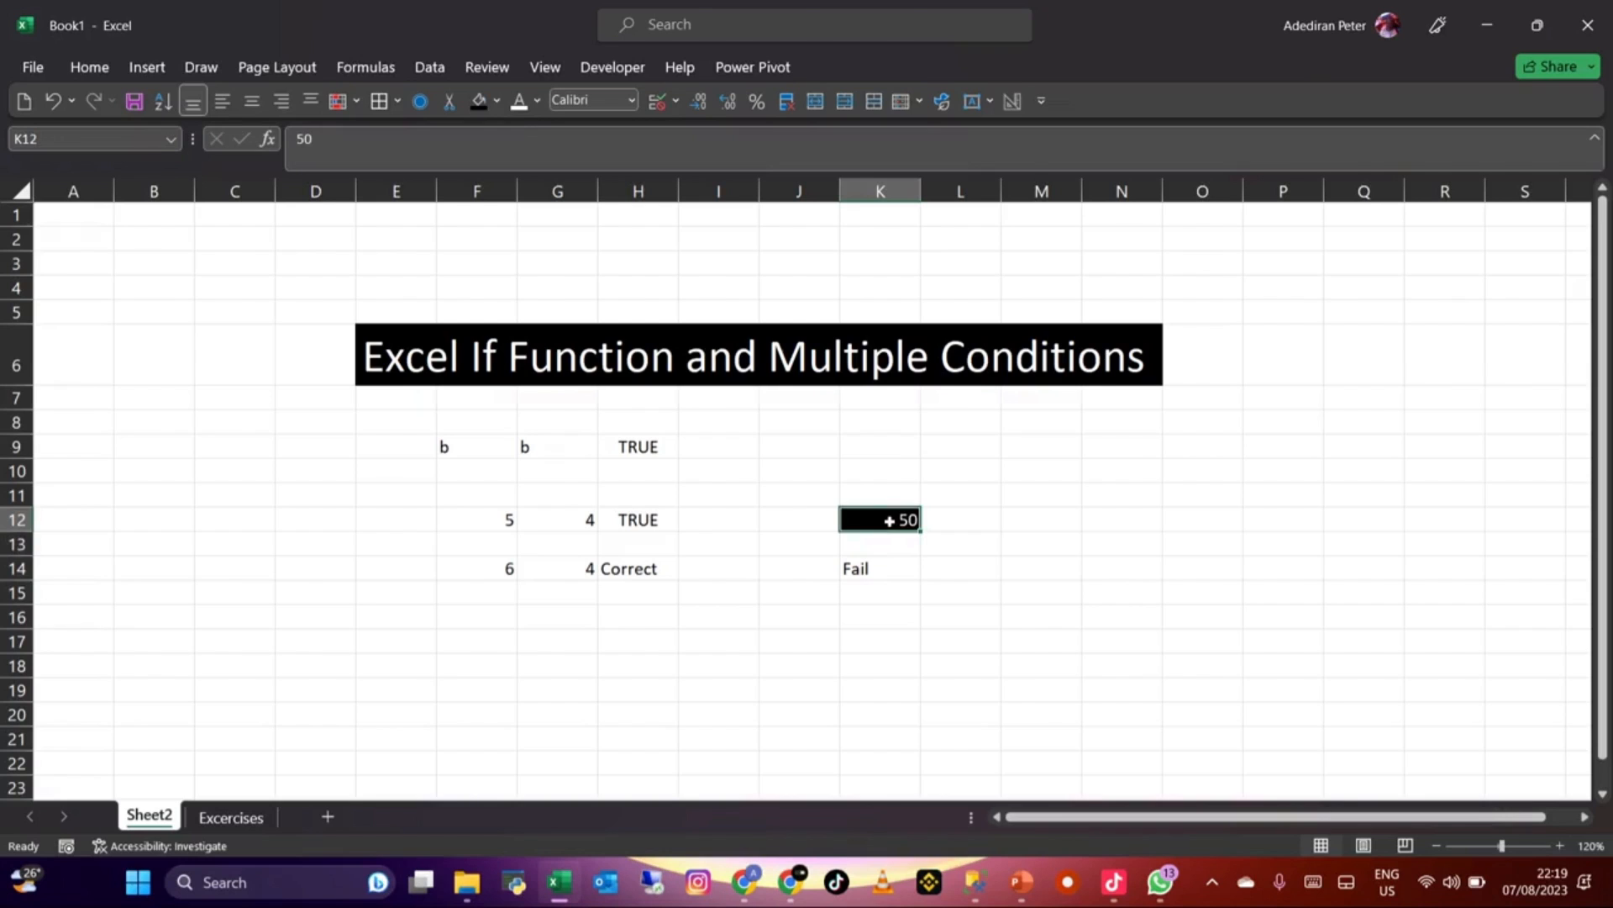
pyautogui.write('30')
pyautogui.press('Return')
# Step: Set the score in K12 to 70 and examine the IF formula in K14
pyautogui.click(889, 521)
pyautogui.write('70')
pyautogui.press('Return')
pyautogui.click(886, 572)
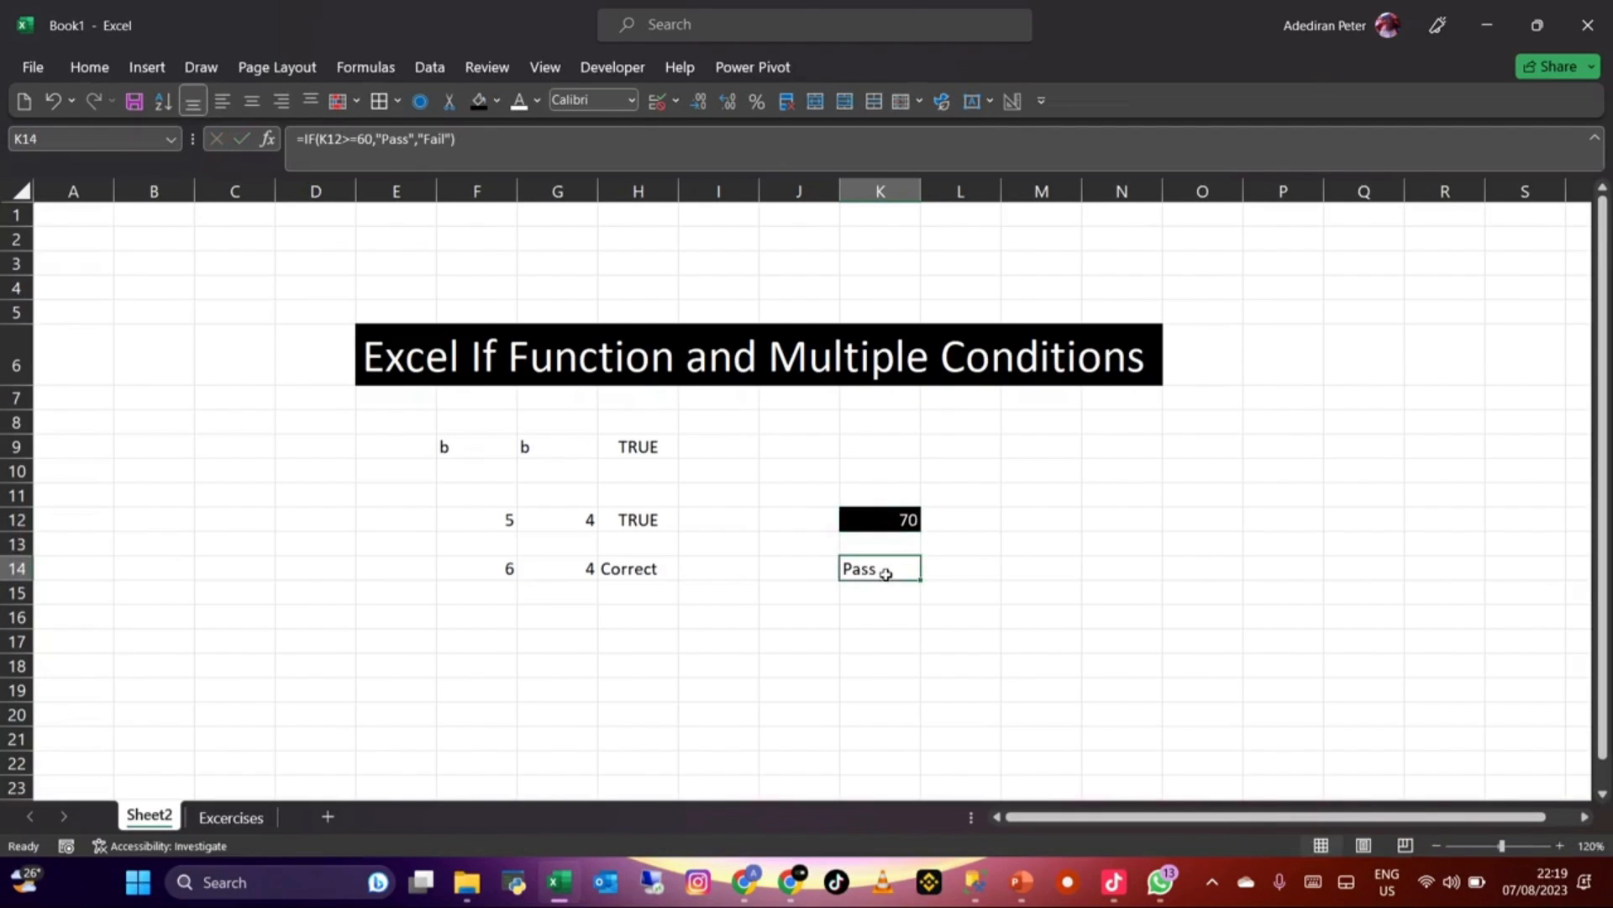
pyautogui.doubleClick(885, 574)
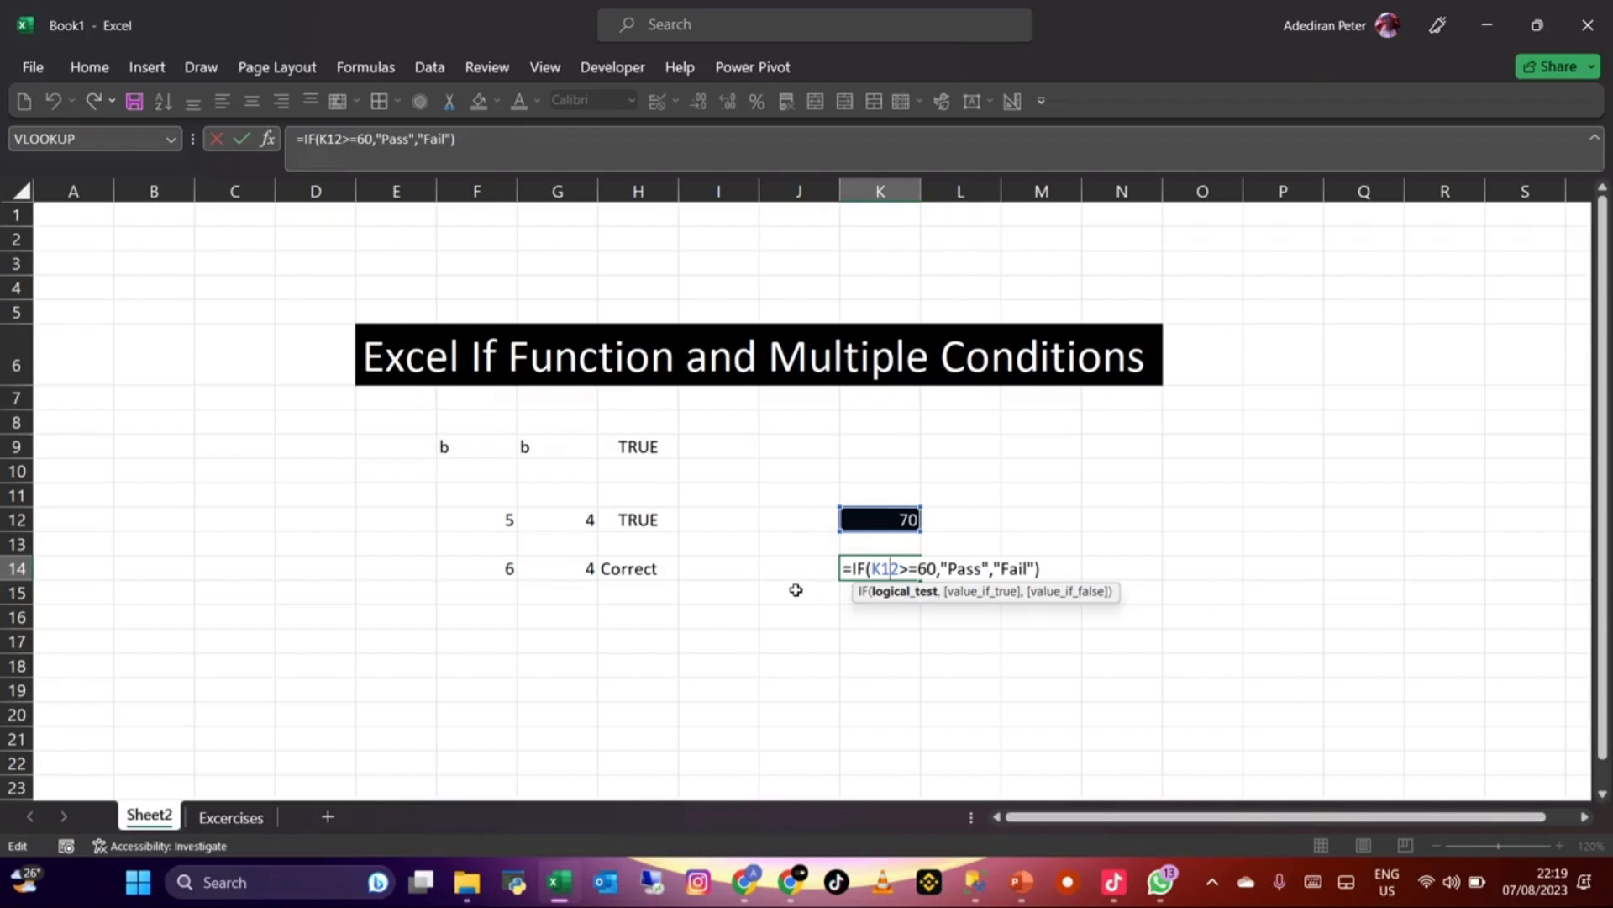
# Step: On the Excercises sheet, correct the misspelled word before "write a formula" to "to" in the A1 instructions
pyautogui.click(231, 815)
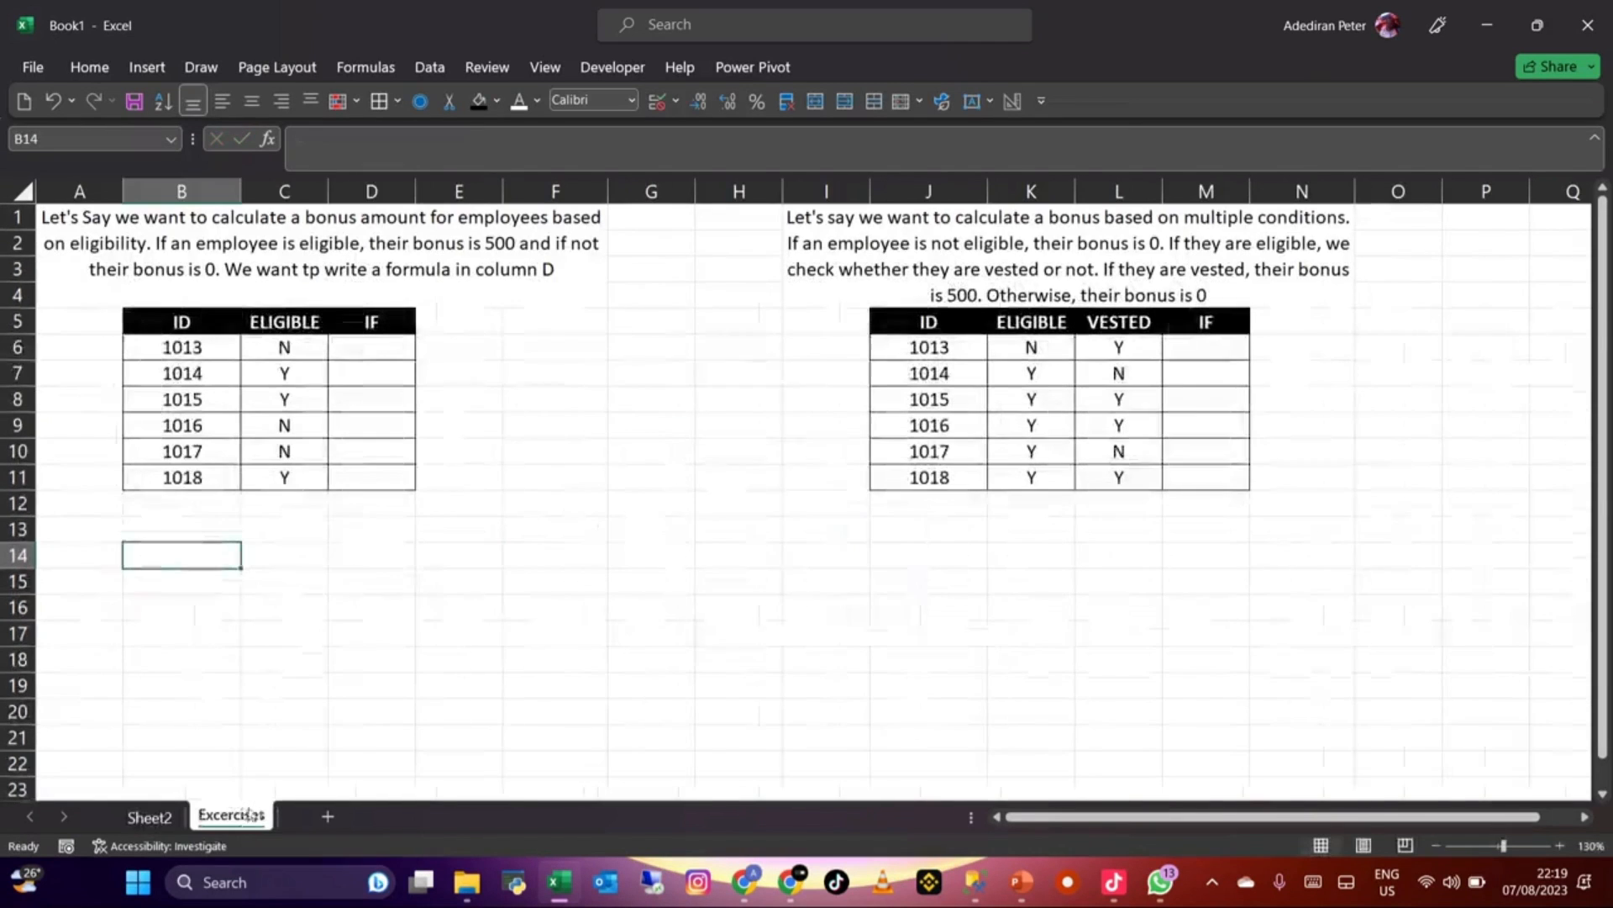
pyautogui.click(378, 561)
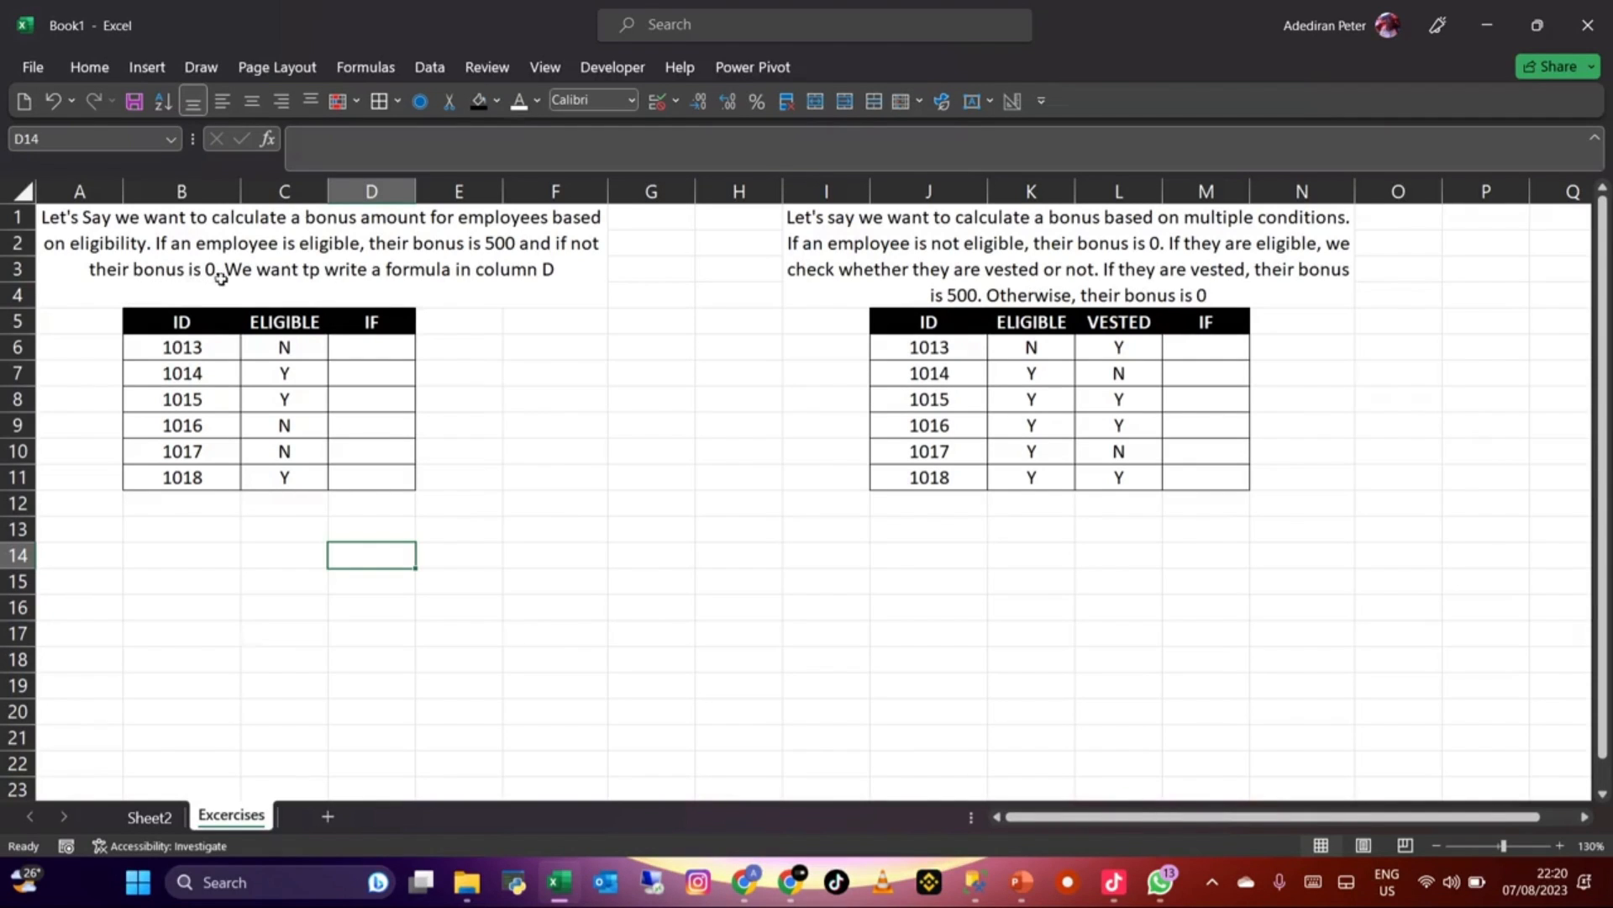
pyautogui.doubleClick(301, 271)
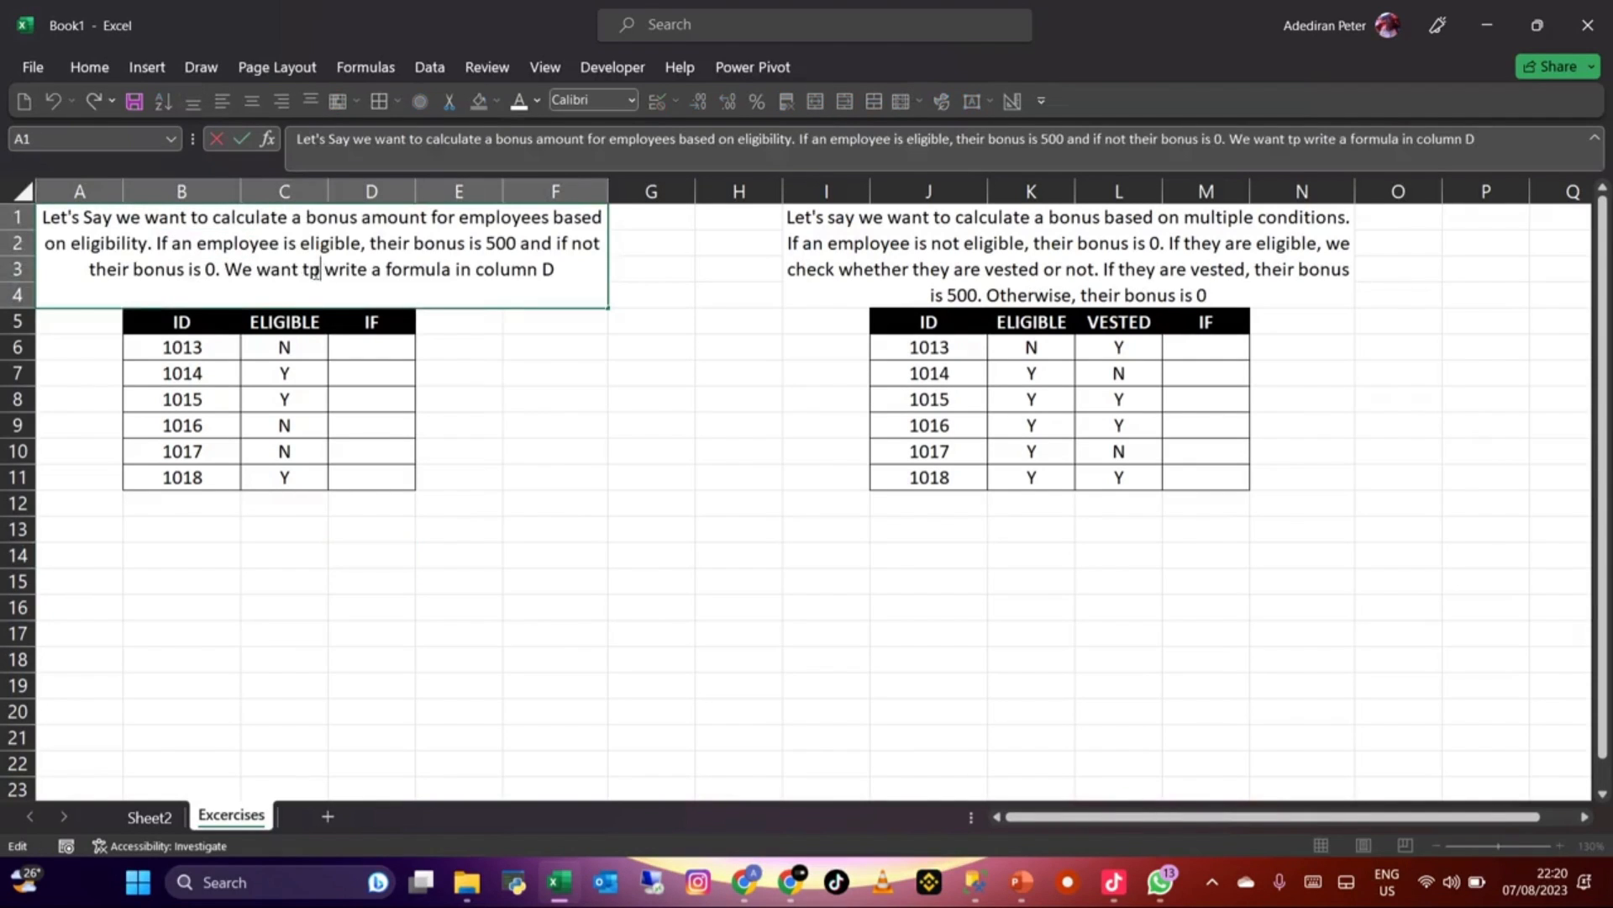
pyautogui.press('BackSpace')
pyautogui.write('o')
pyautogui.press('Return')
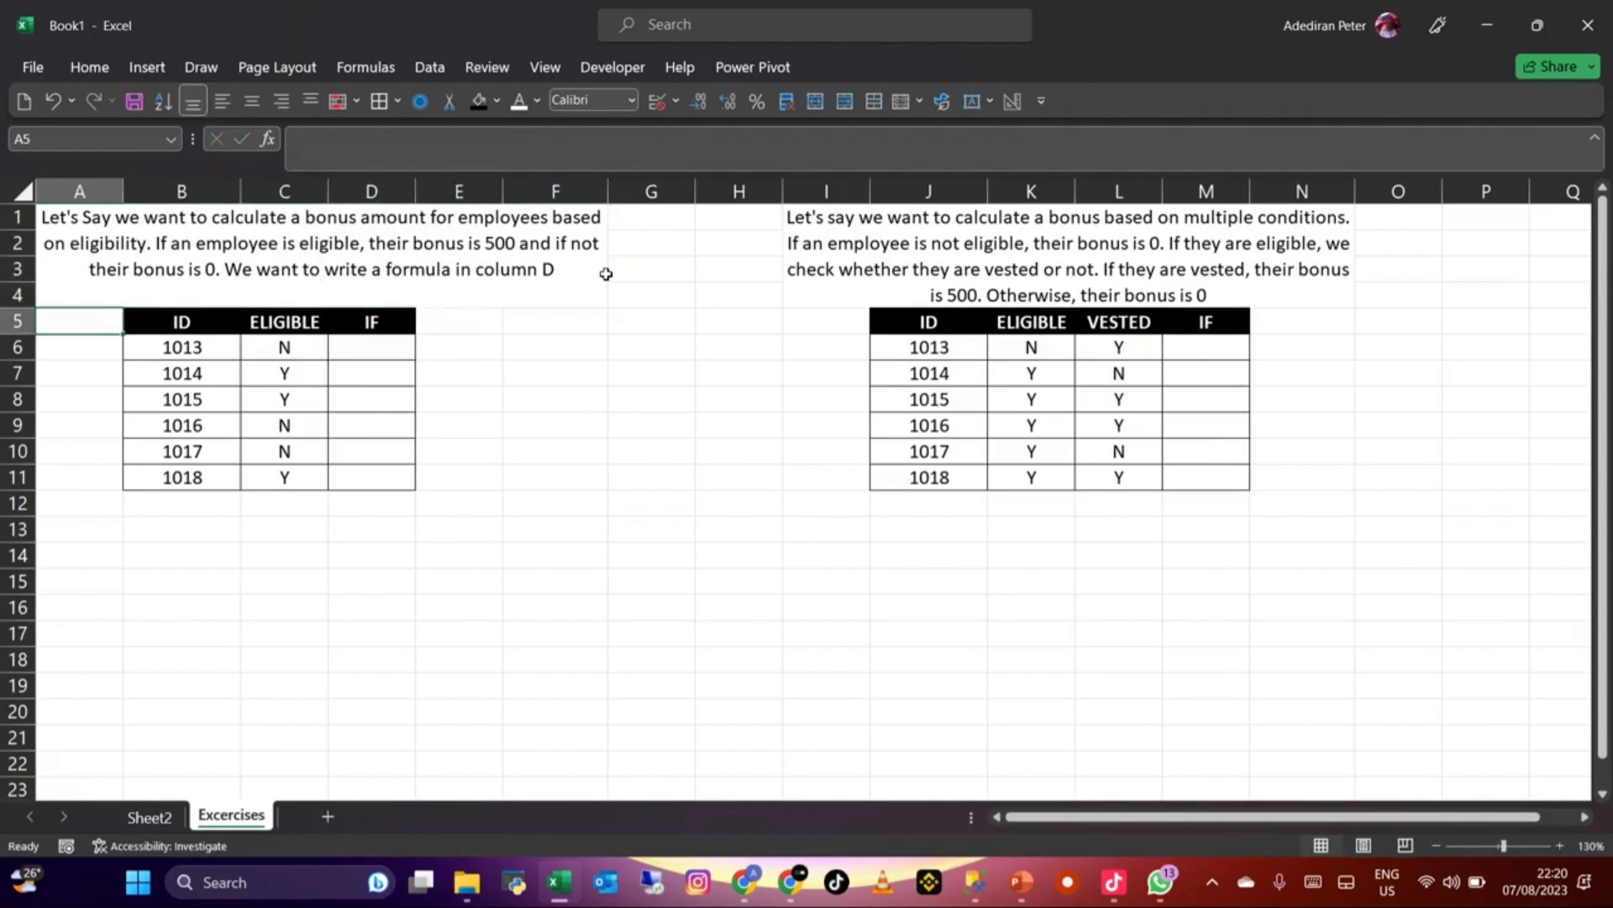
# Step: Enter an IF formula in D6 that returns a bonus of 0 when C6 equals "N" and 500 otherwise
pyautogui.click(382, 351)
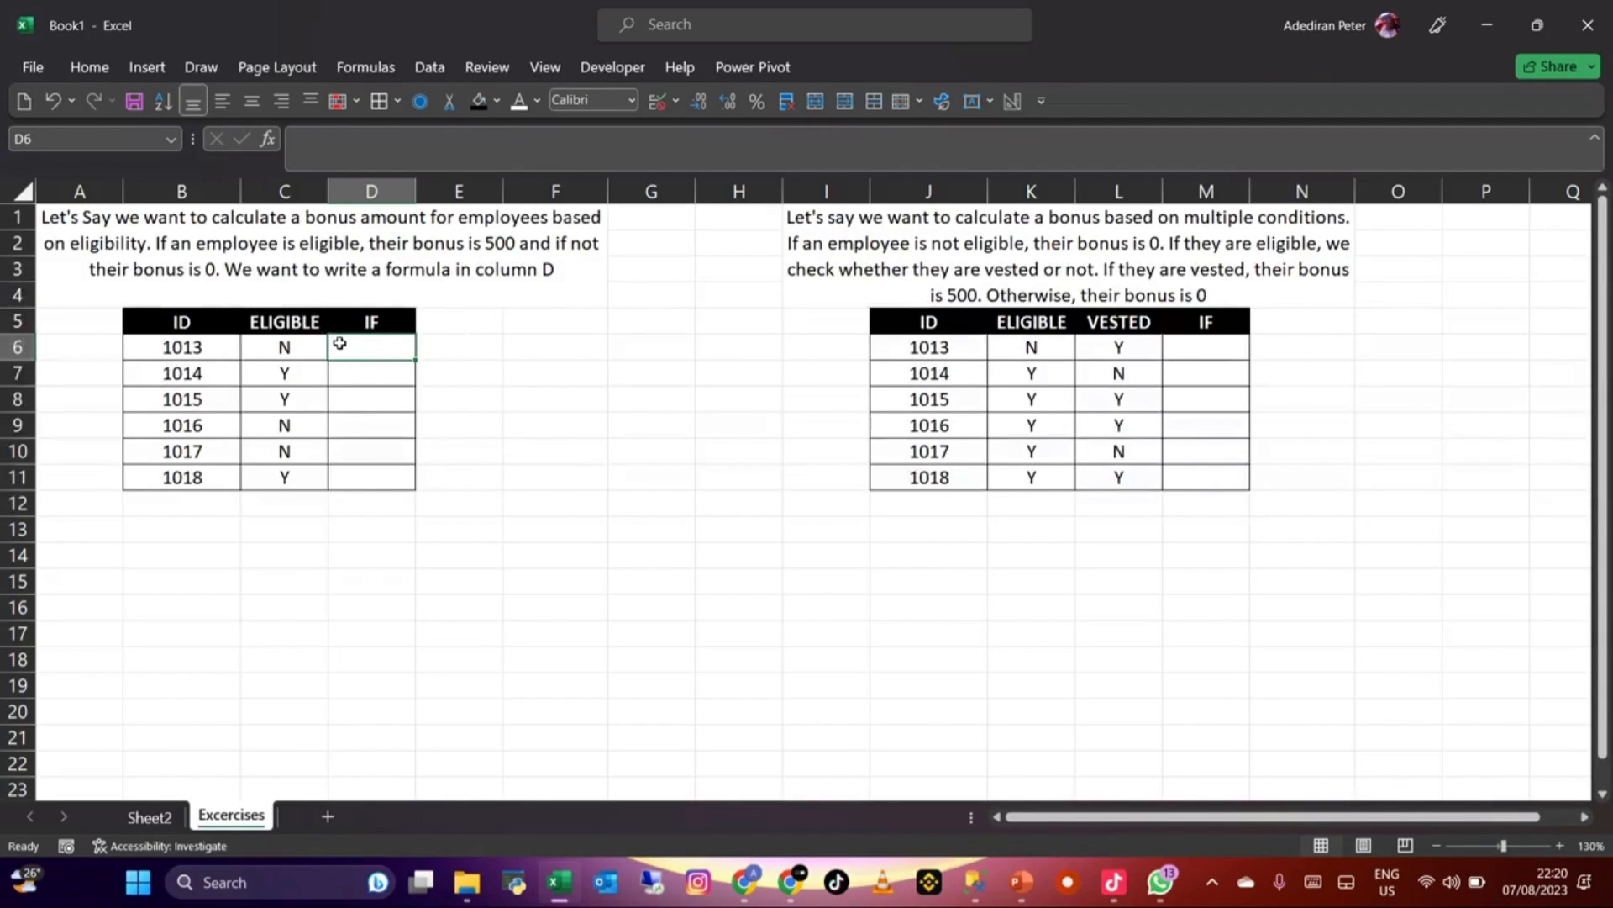
pyautogui.write('=if')
pyautogui.press('Tab')
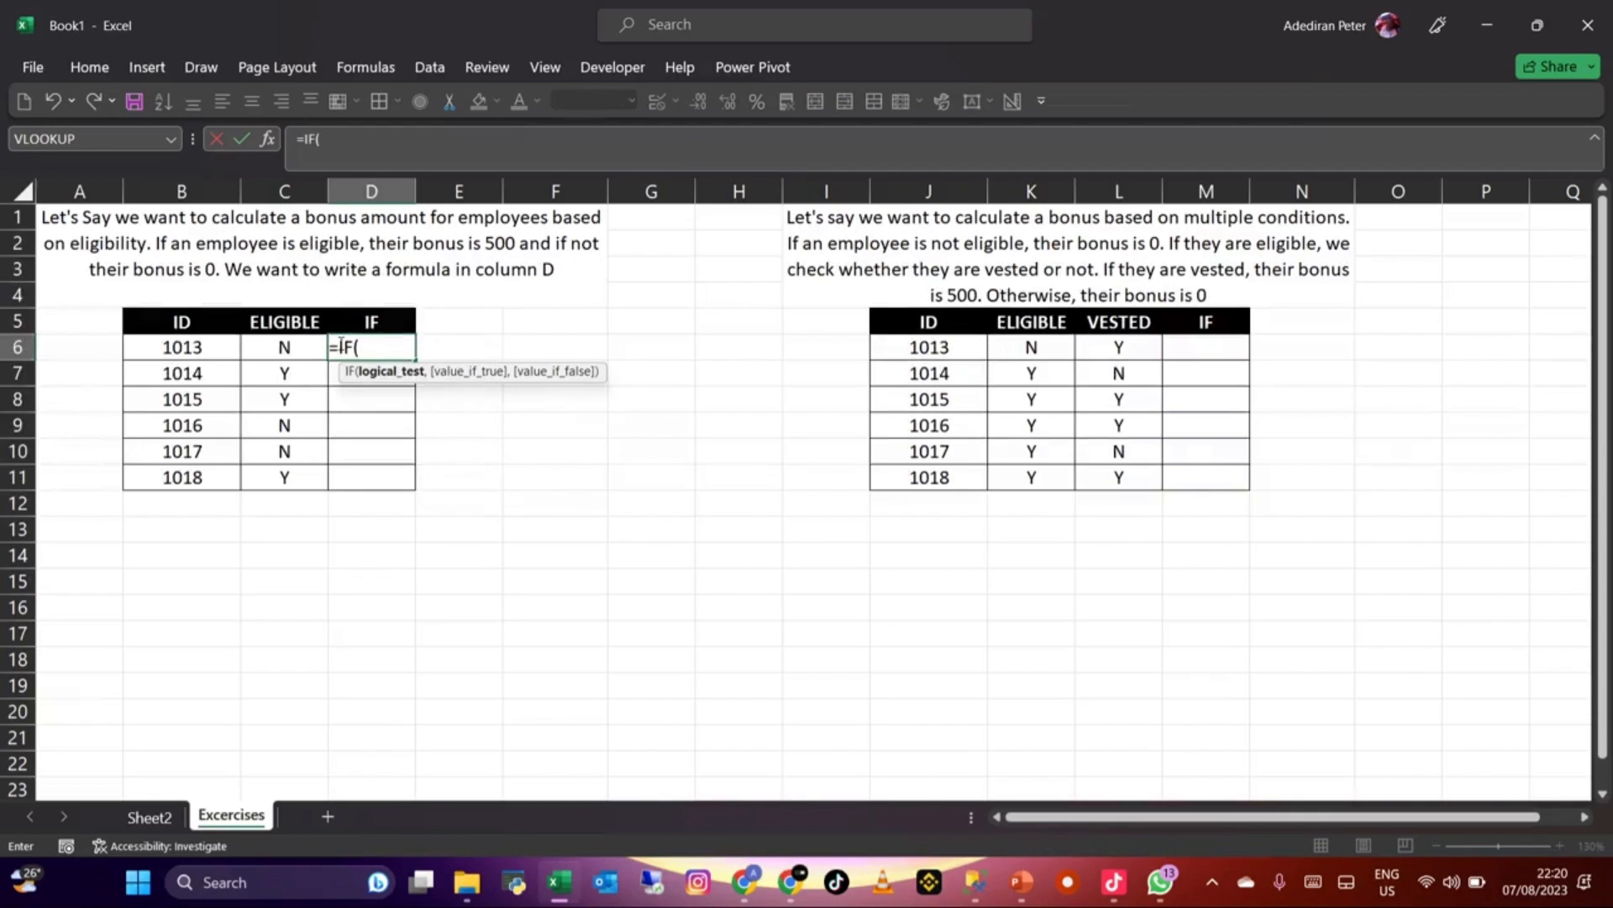
pyautogui.click(284, 347)
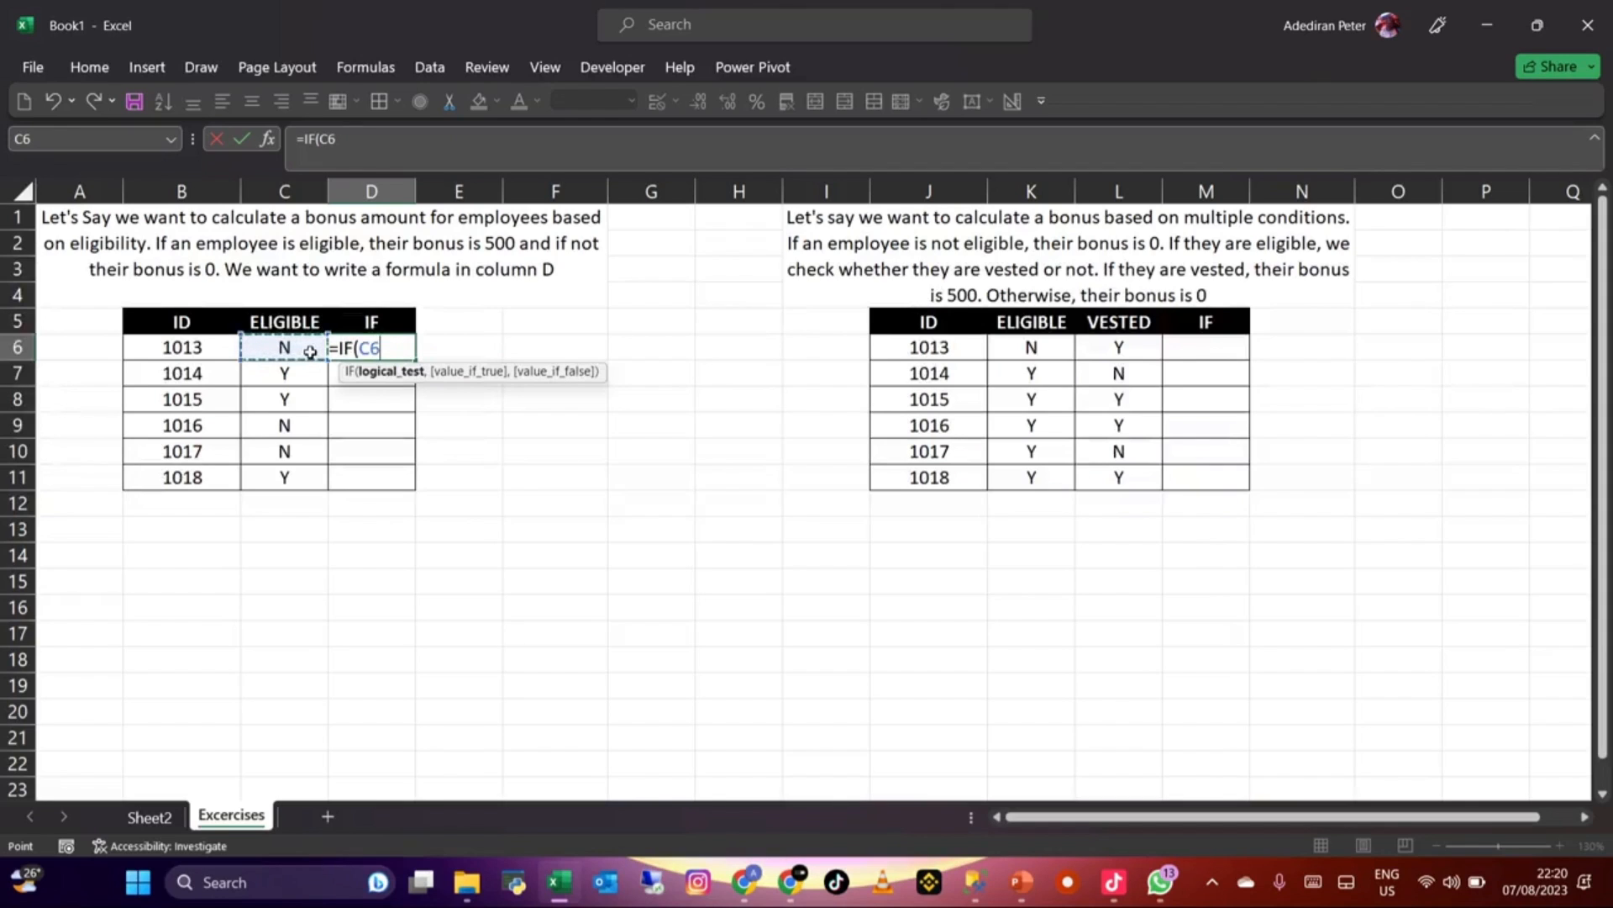
pyautogui.write('=')
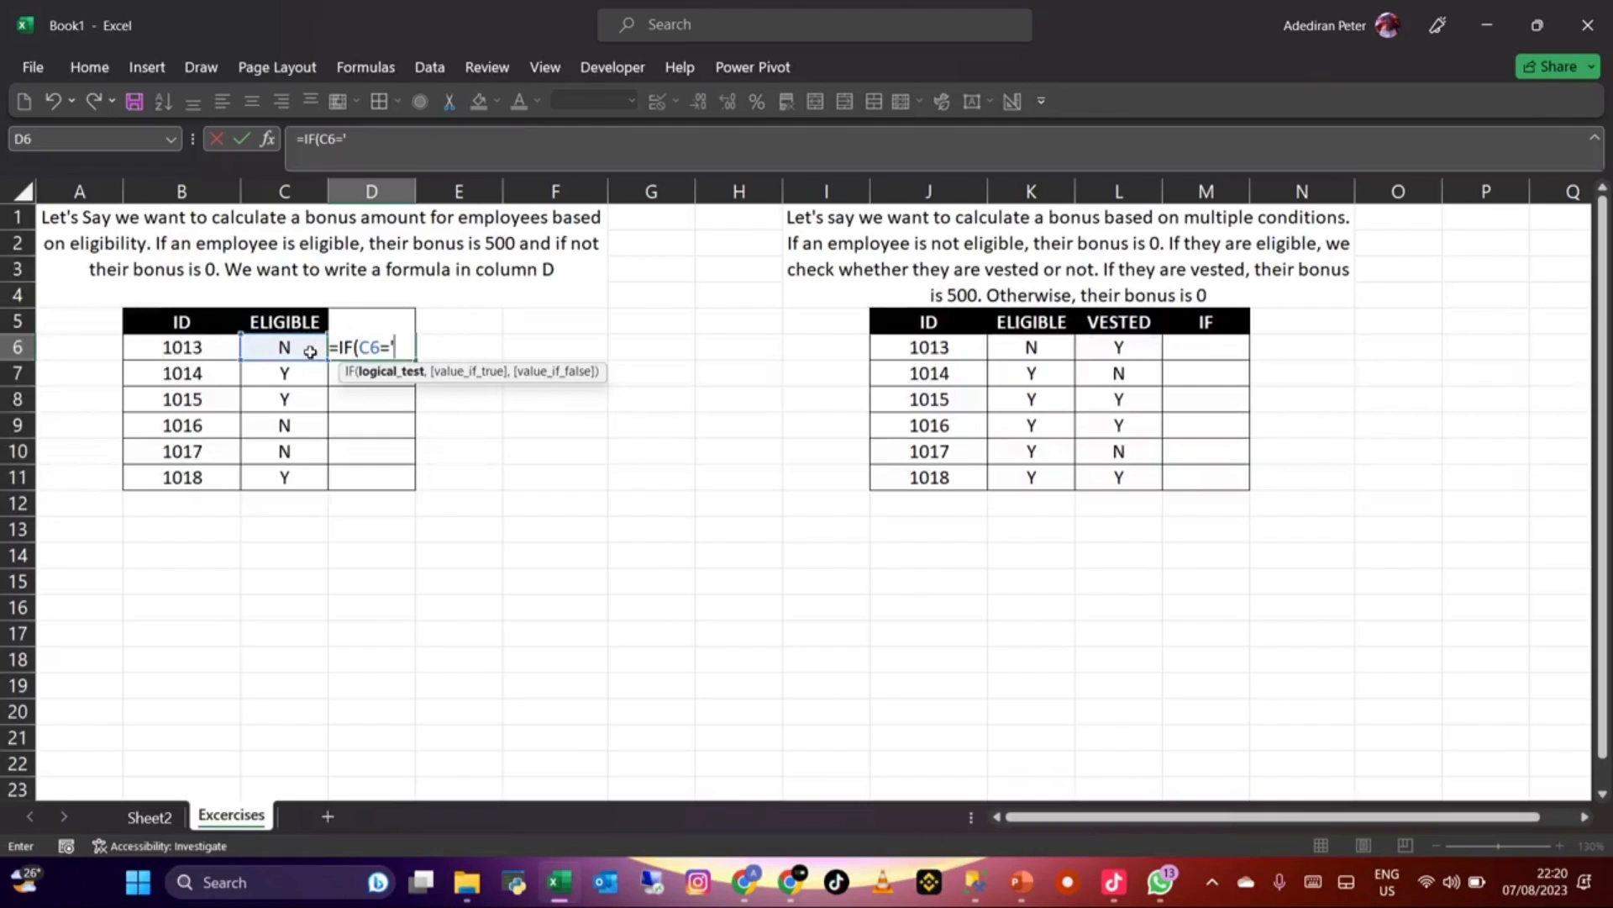
pyautogui.write('"N",')
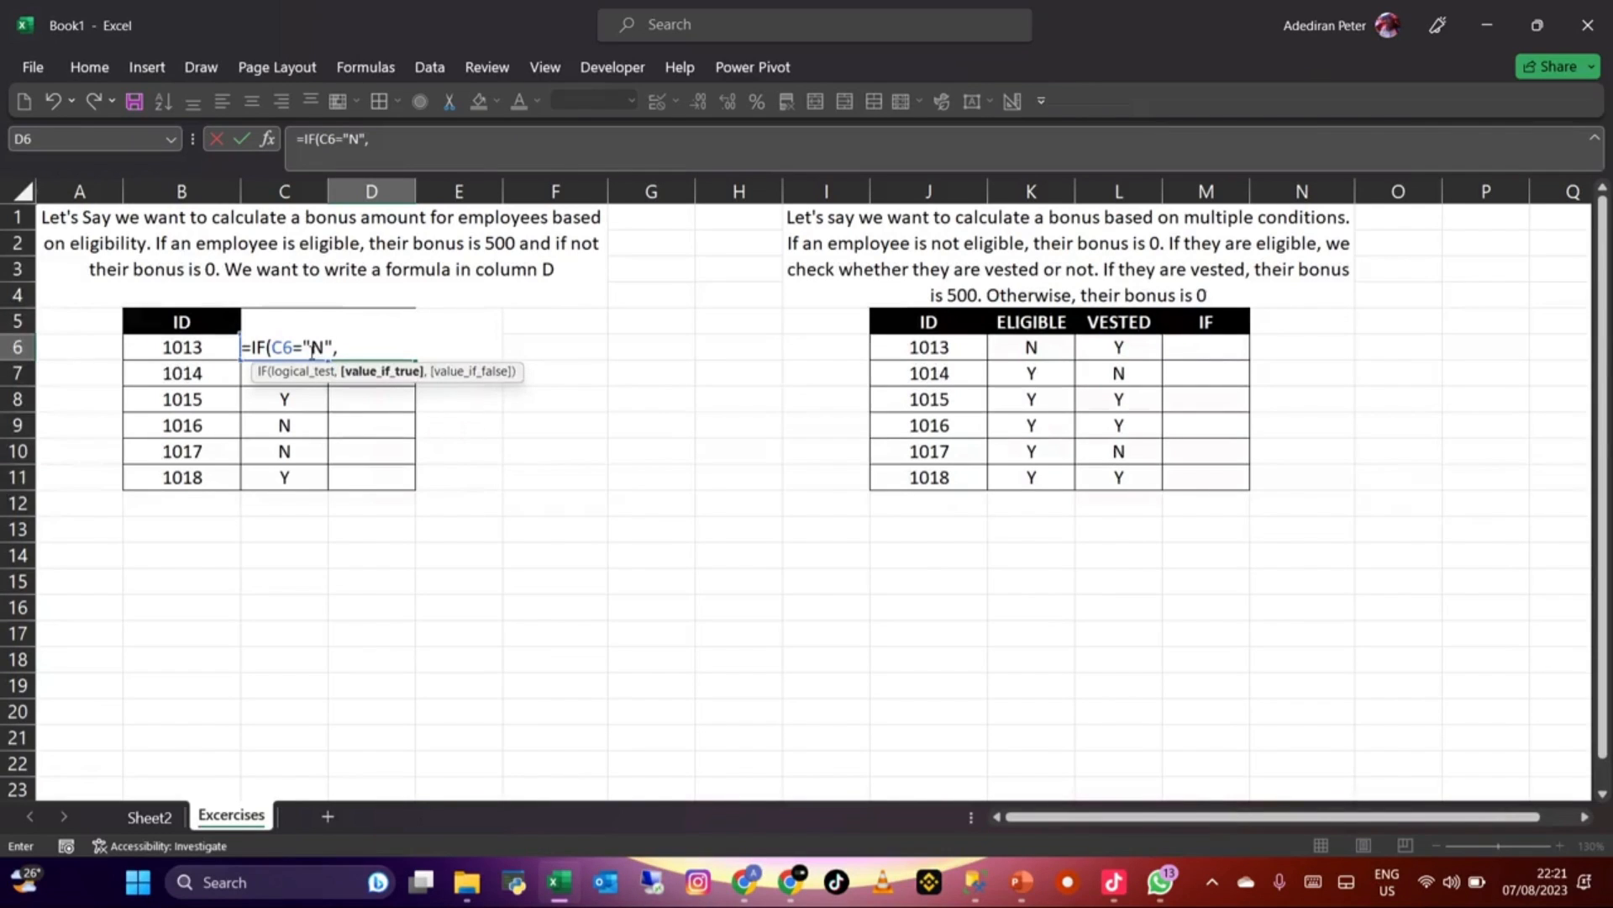
pyautogui.write('0,')
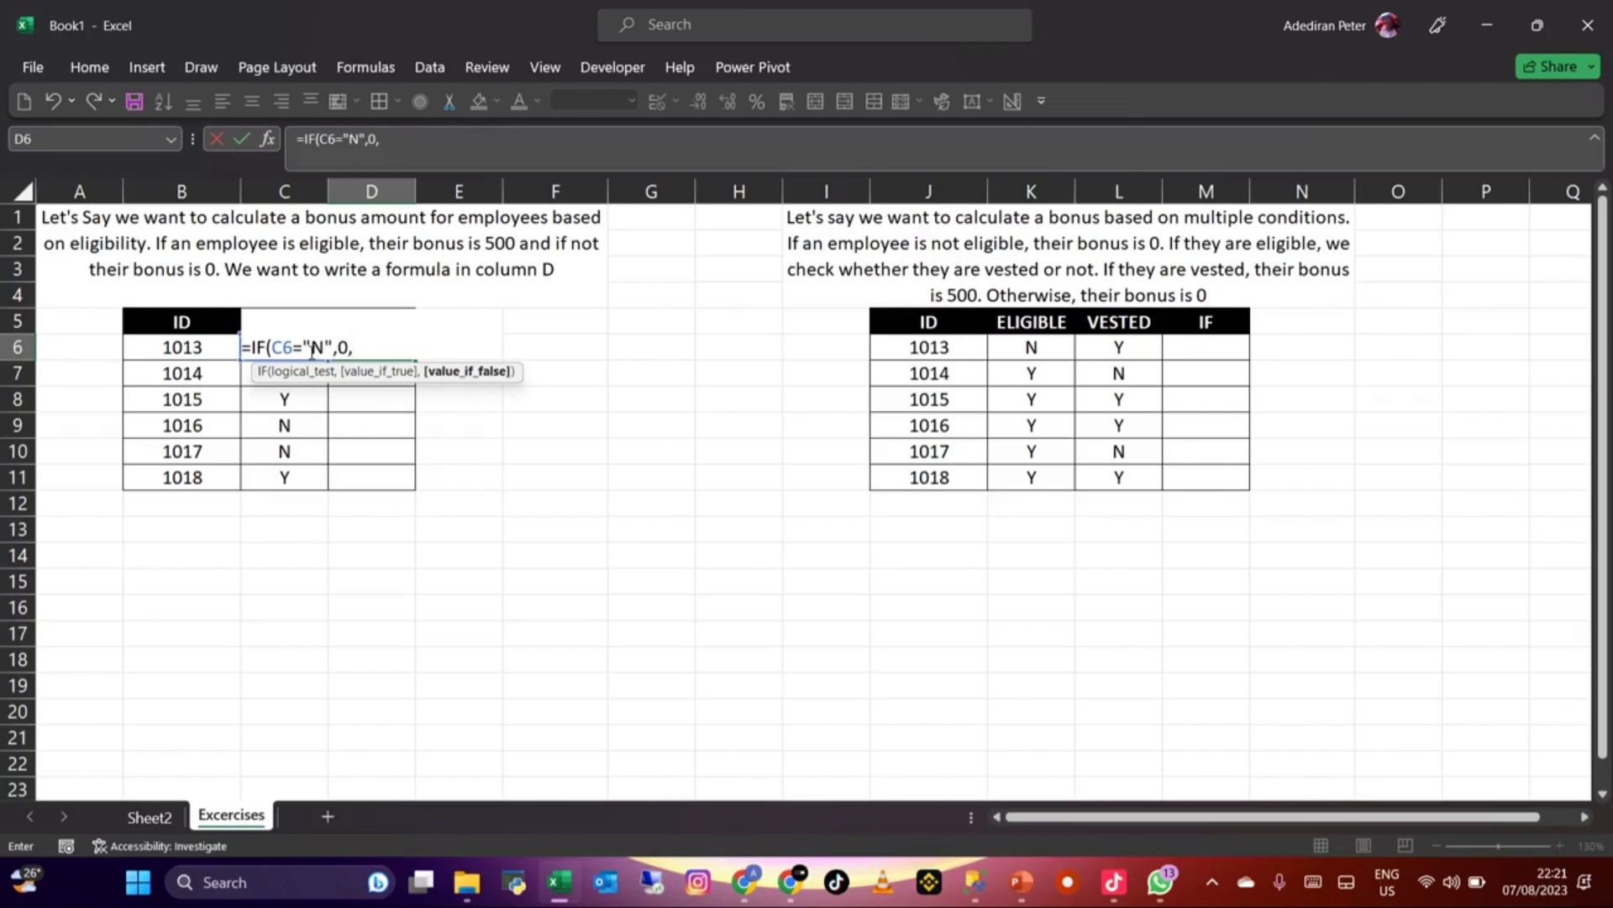
pyautogui.write('500')
pyautogui.press('Return')
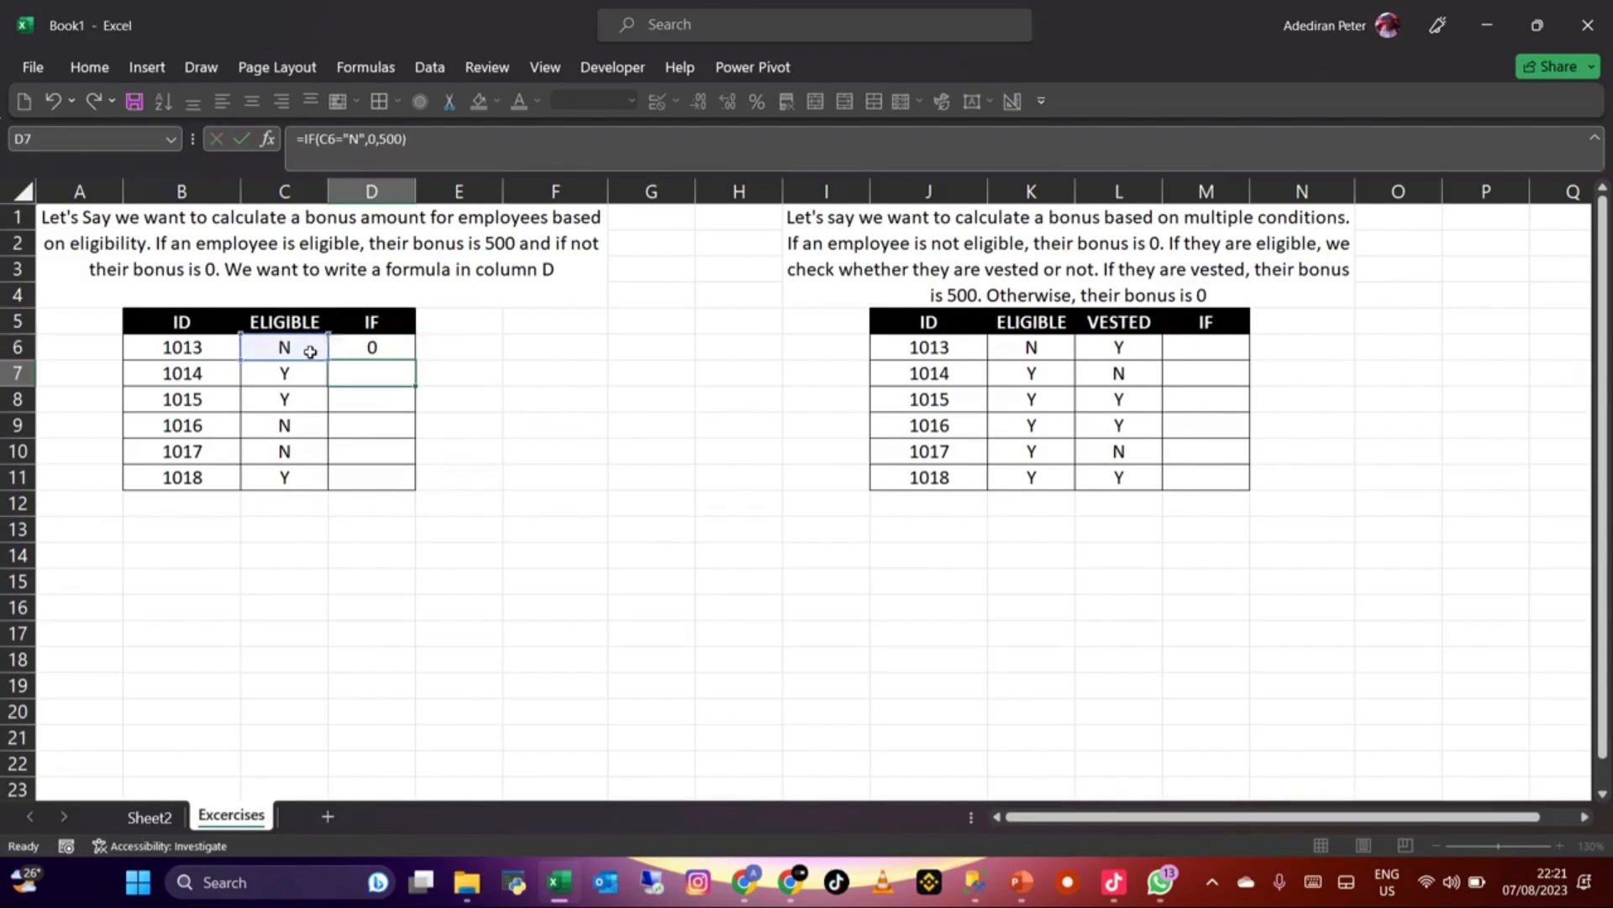
# Step: Copy the bonus formula from D6 down through D11 and check the copied formula in D9
pyautogui.click(369, 347)
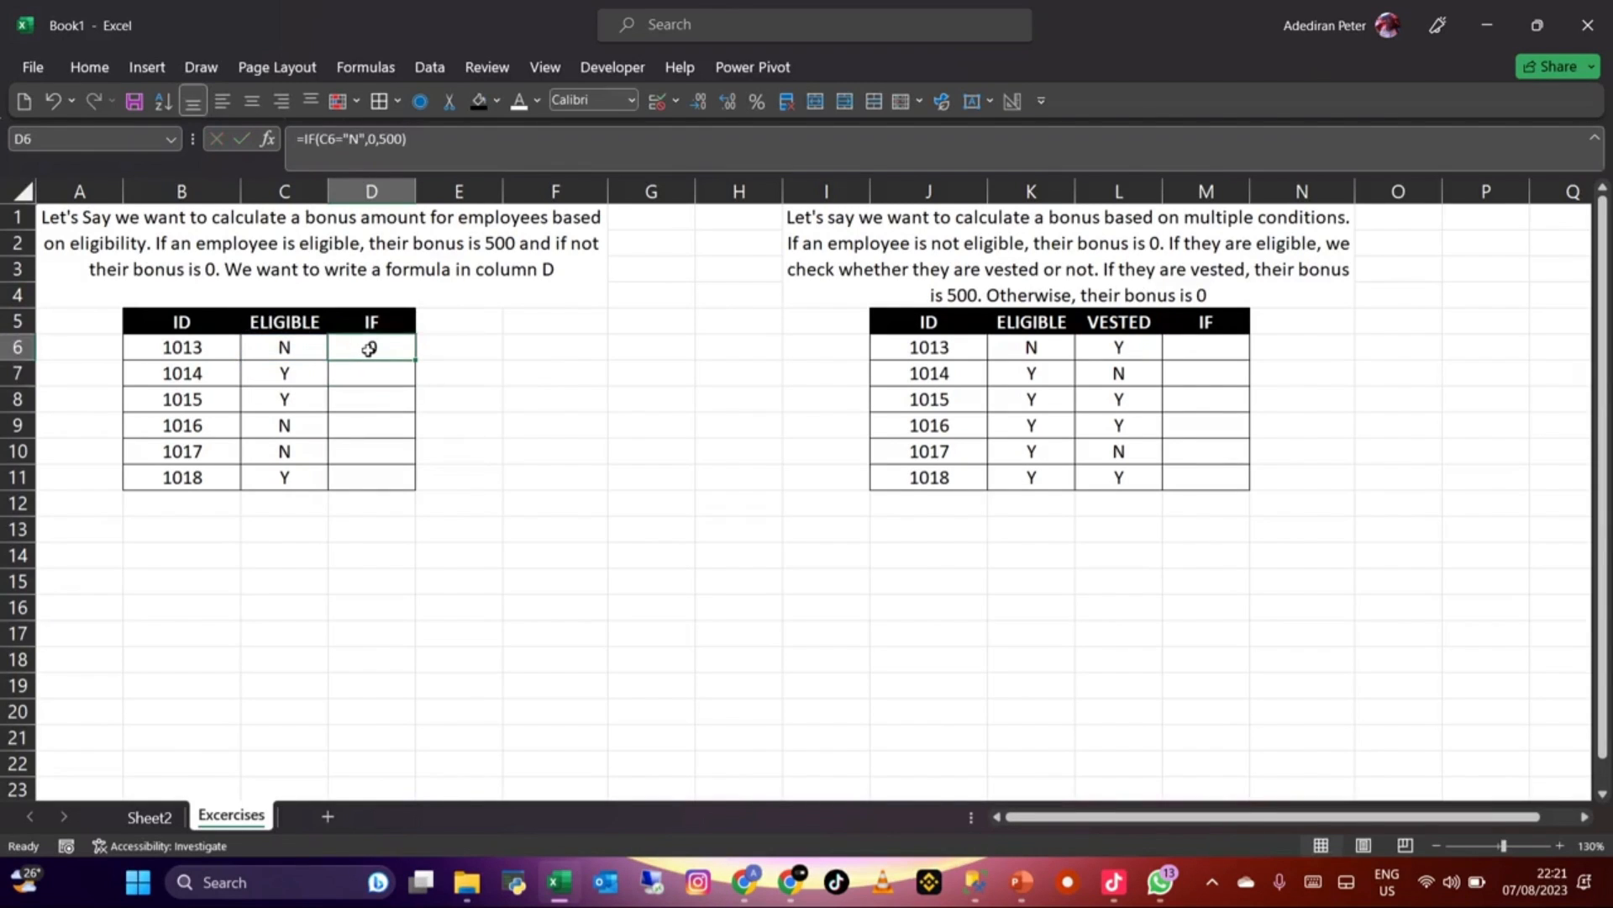
pyautogui.moveTo(414, 358); pyautogui.dragTo(392, 481)
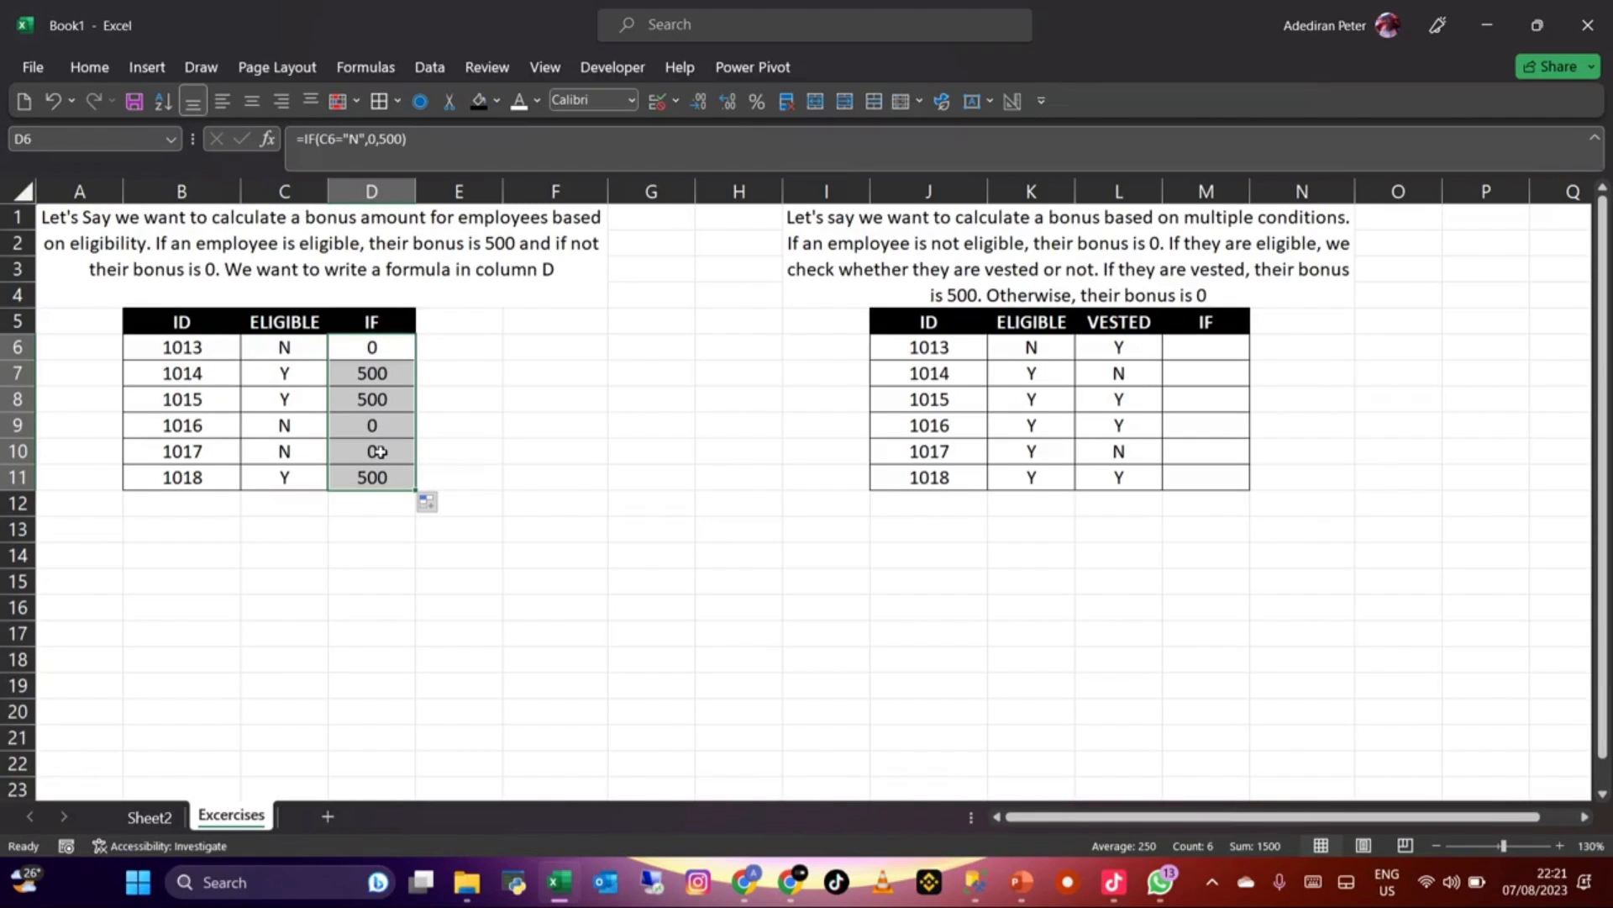
pyautogui.click(380, 415)
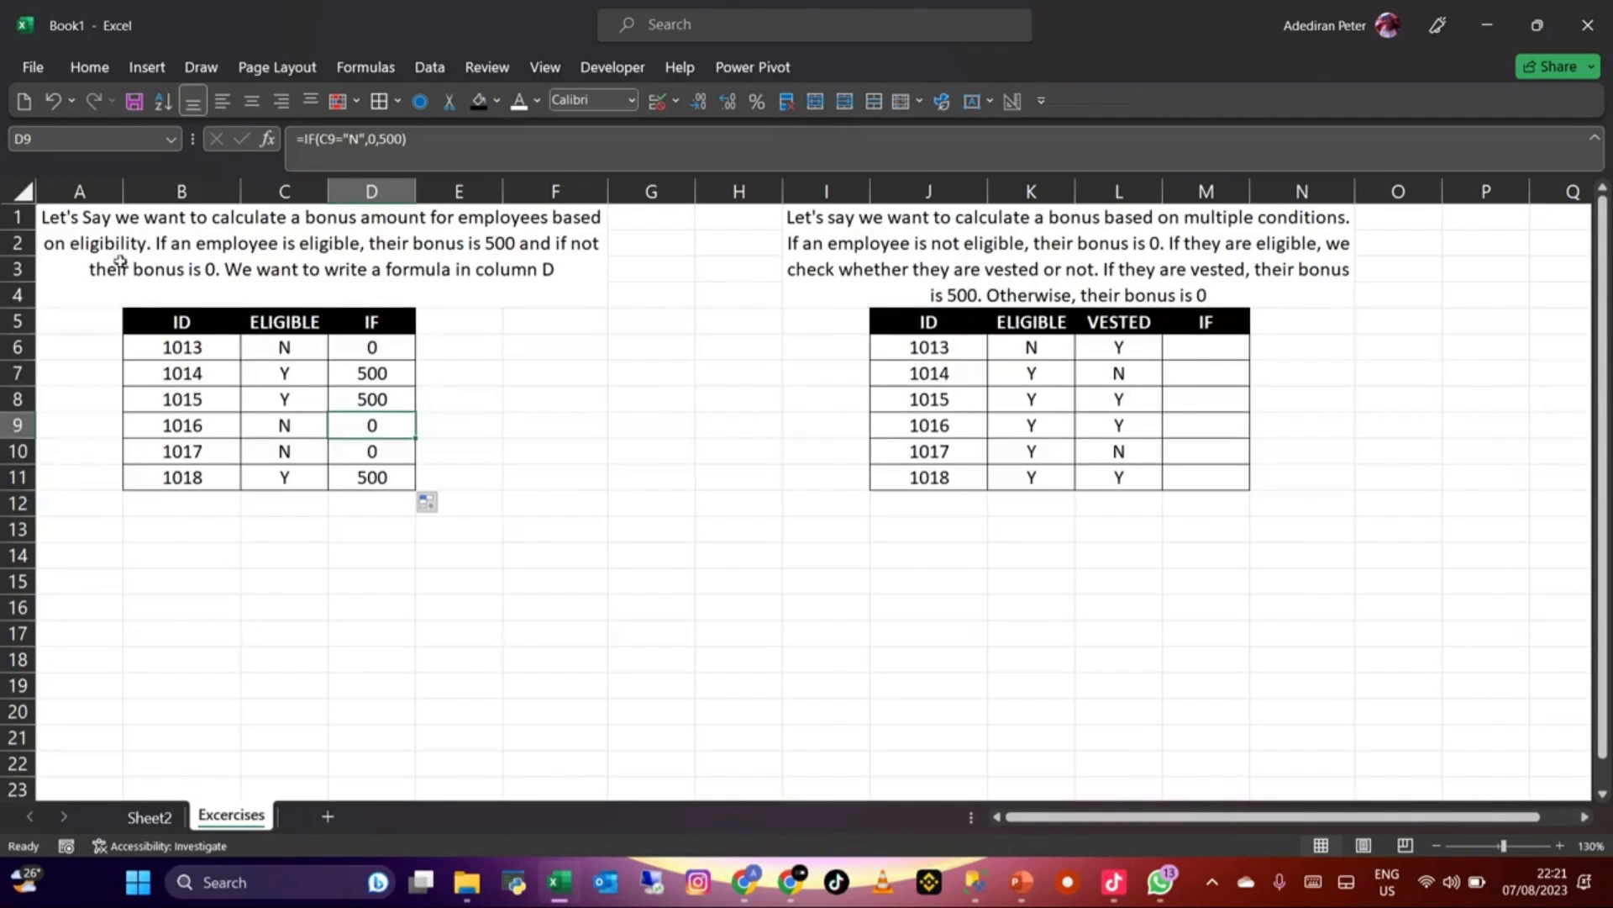
# Step: Compare the eligibility values in C6 and C7 with the employee IDs and the IF bonus results in column D
pyautogui.click(285, 349)
pyautogui.click(285, 374)
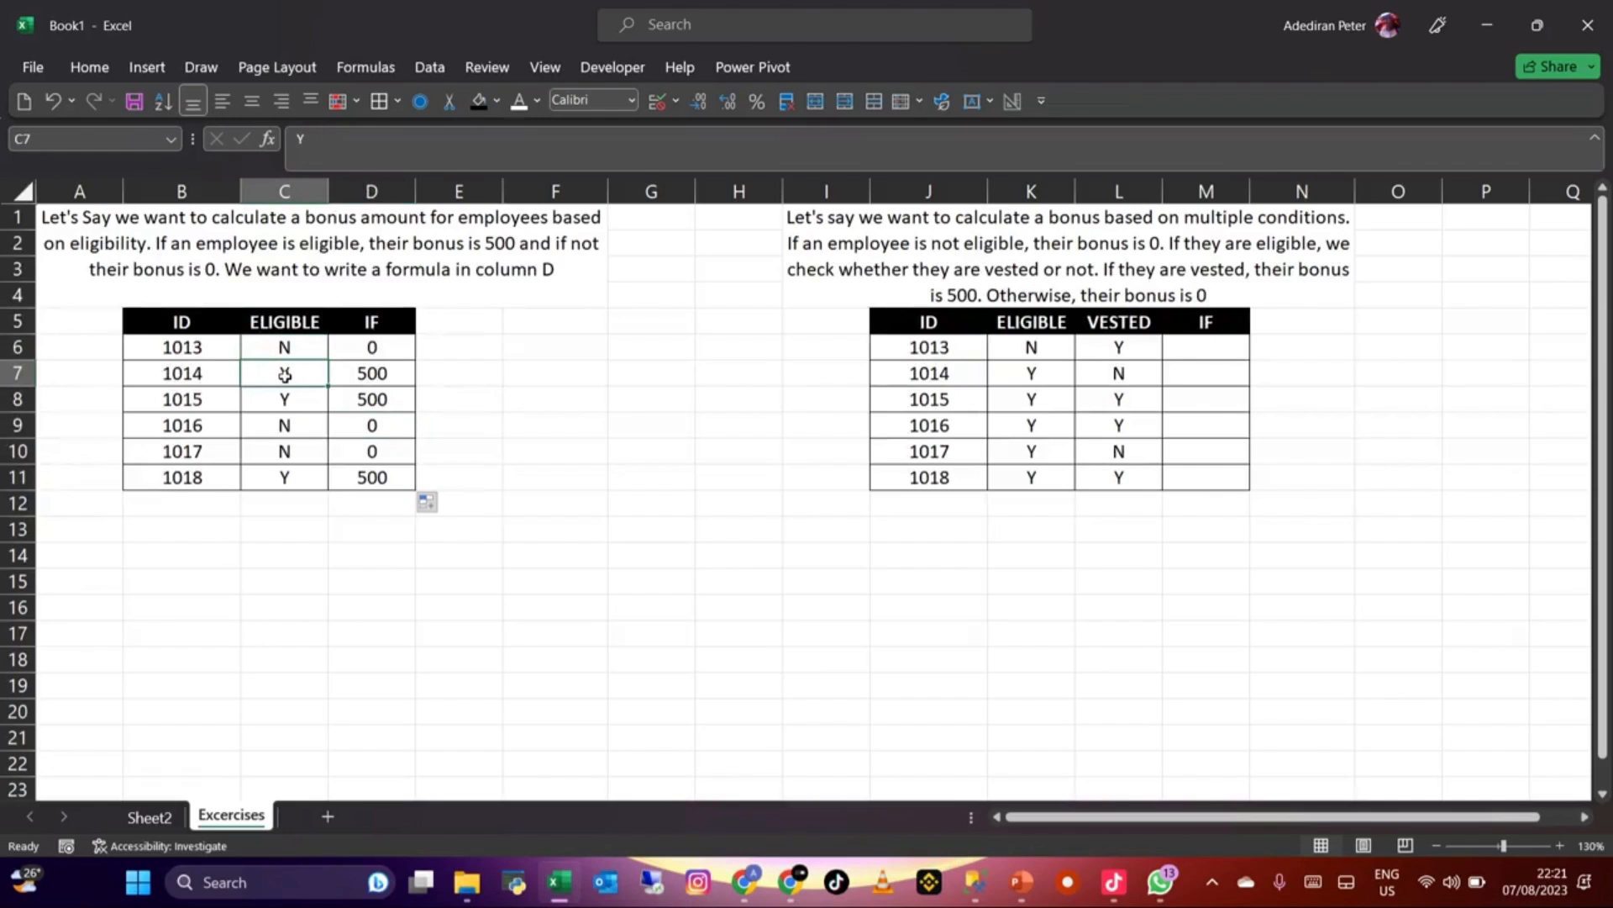
pyautogui.click(269, 346)
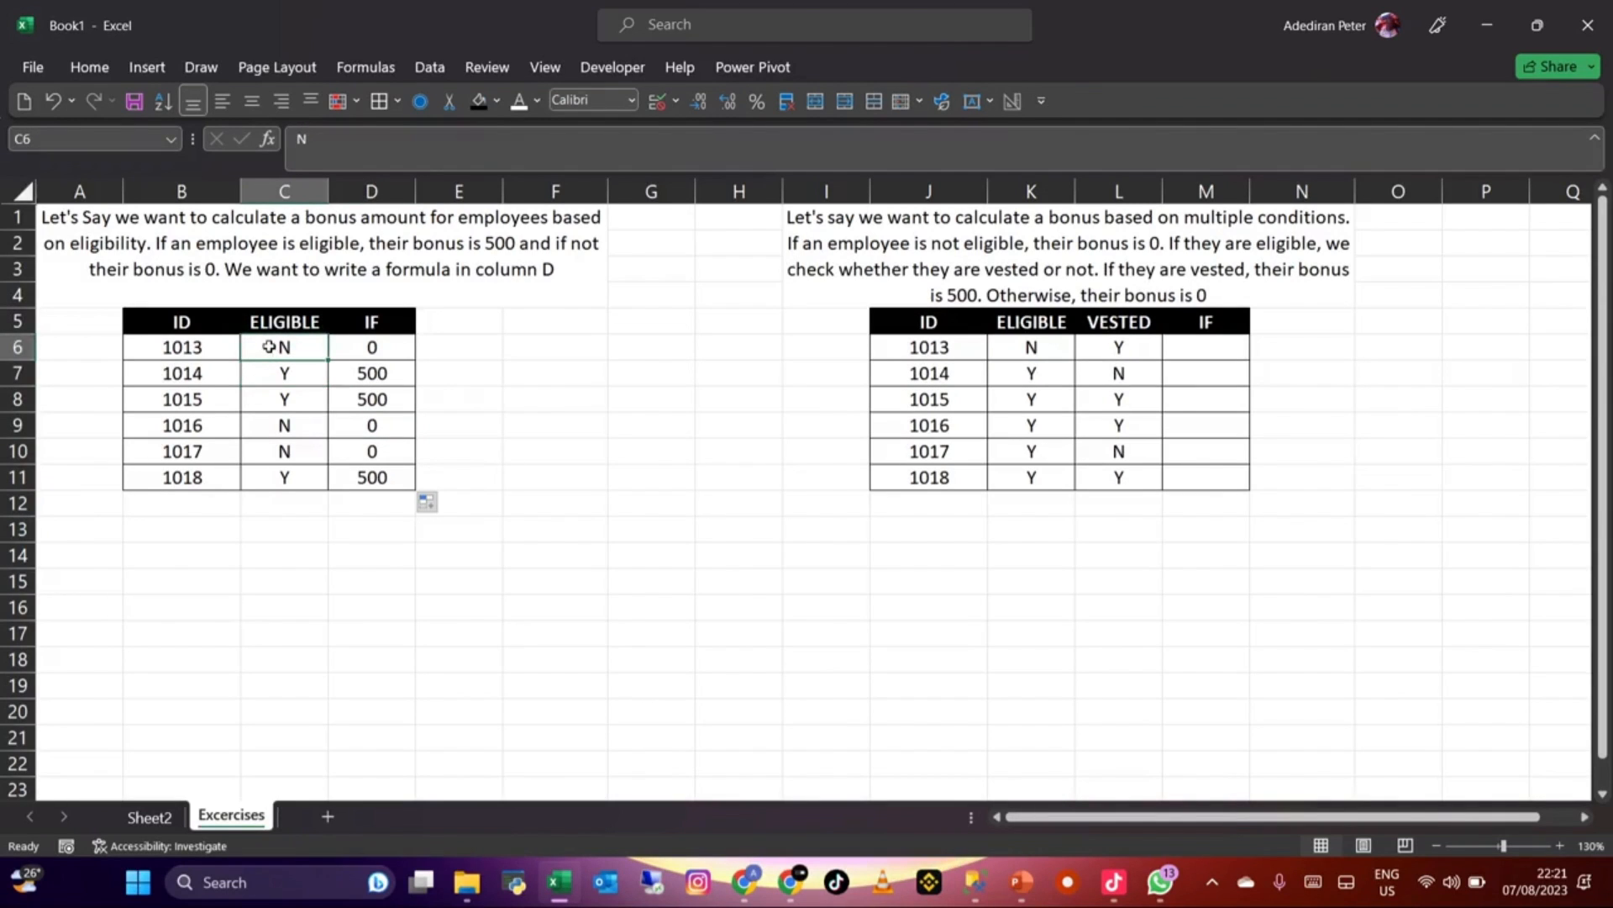
pyautogui.click(189, 348)
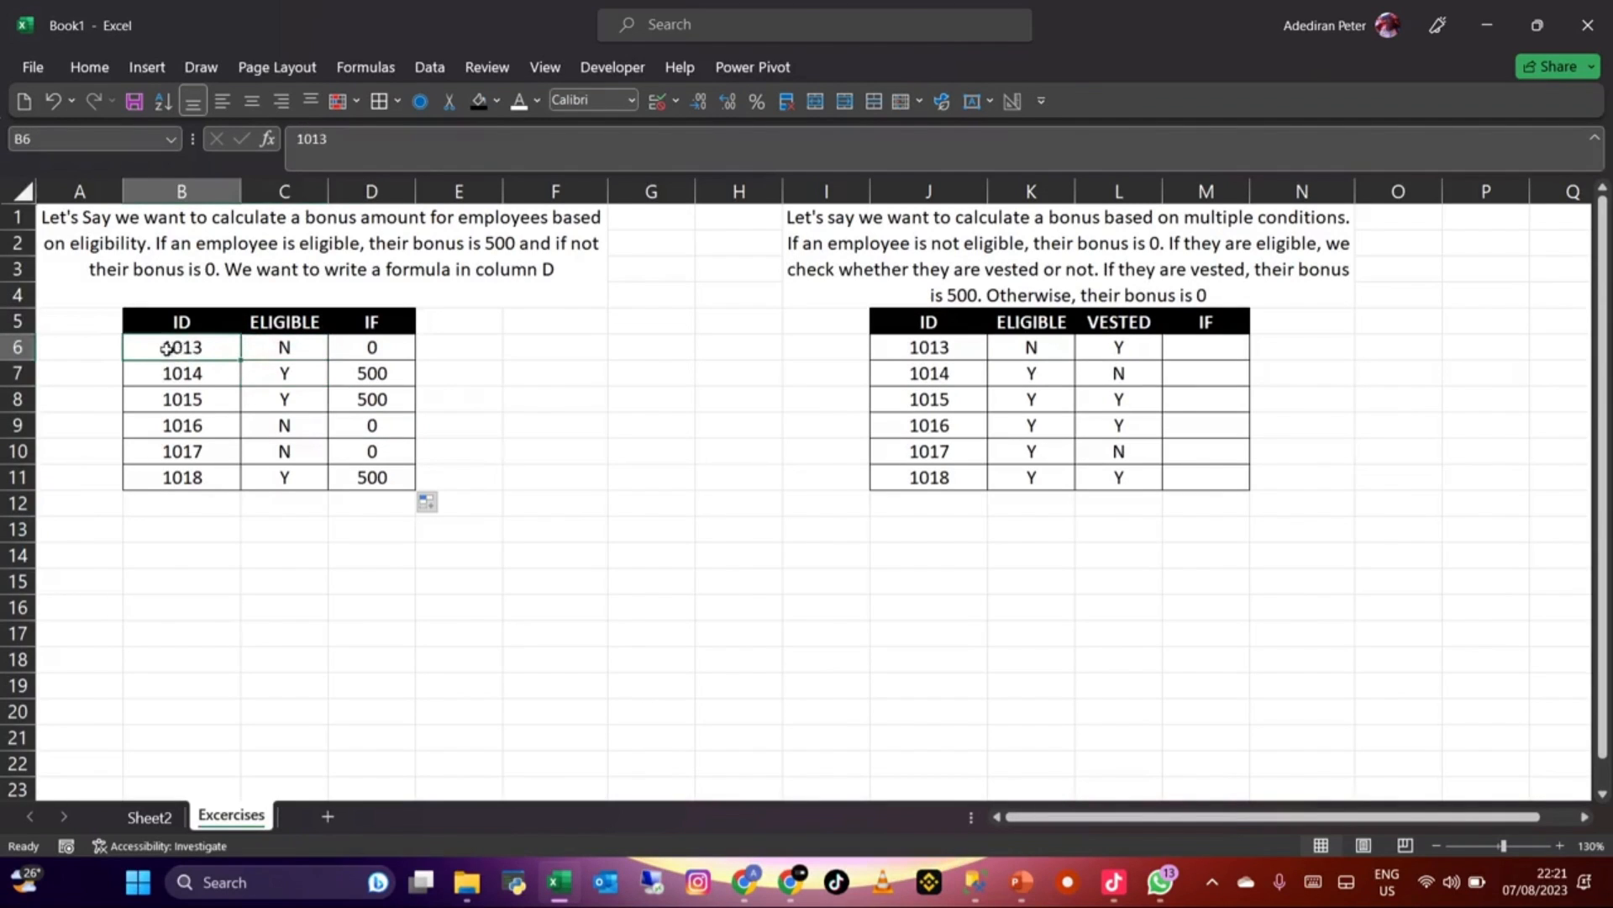
pyautogui.click(267, 348)
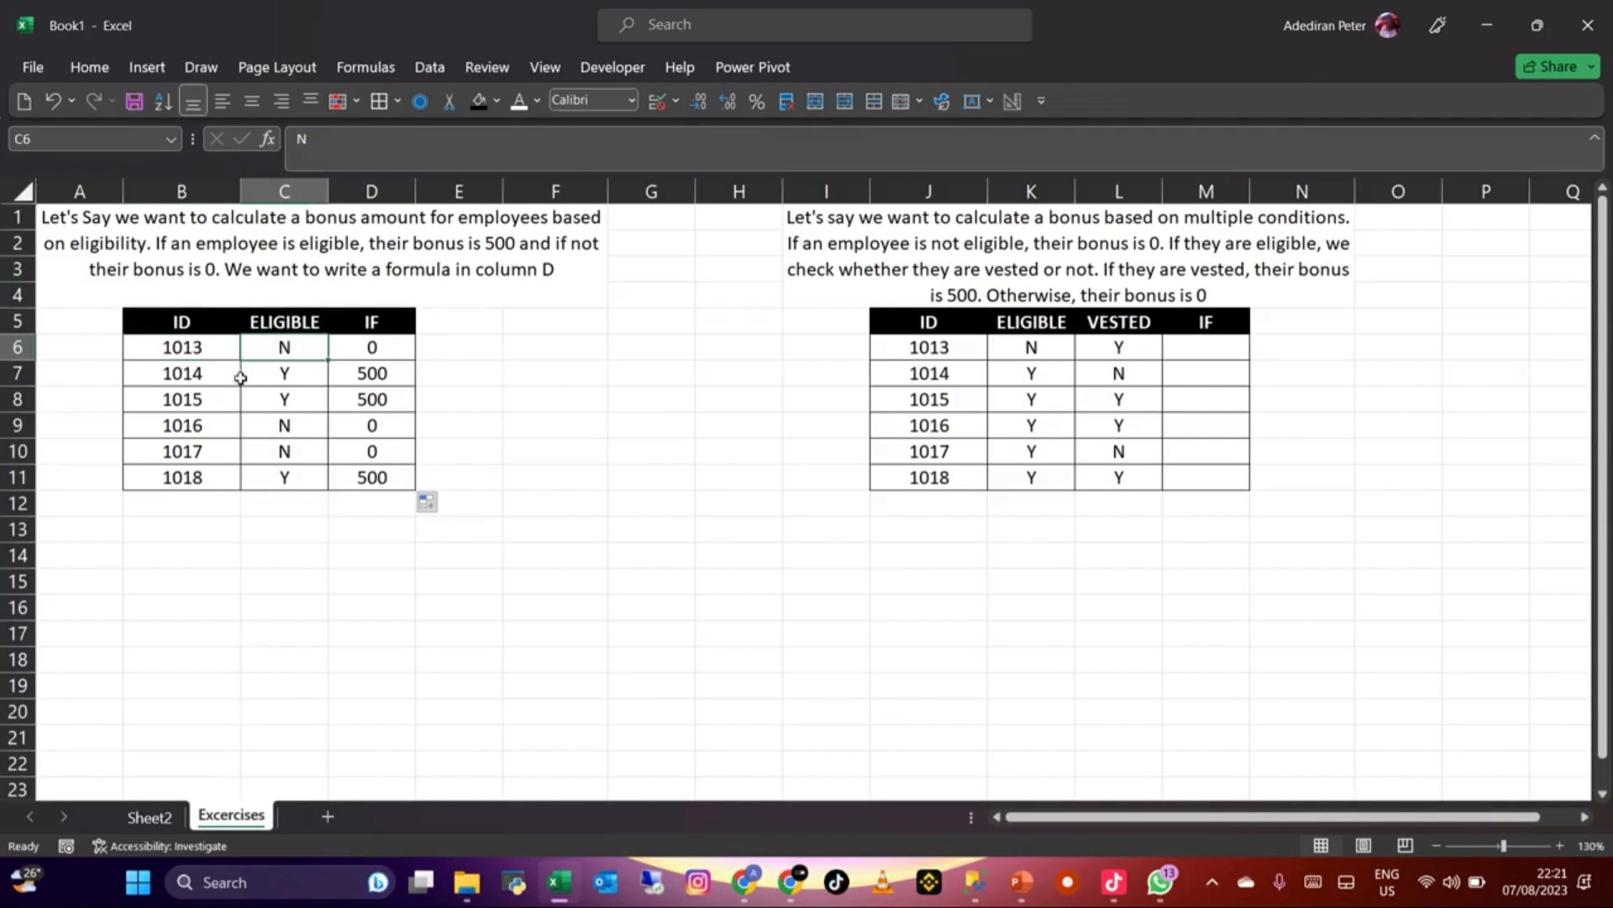
pyautogui.click(280, 376)
pyautogui.click(195, 375)
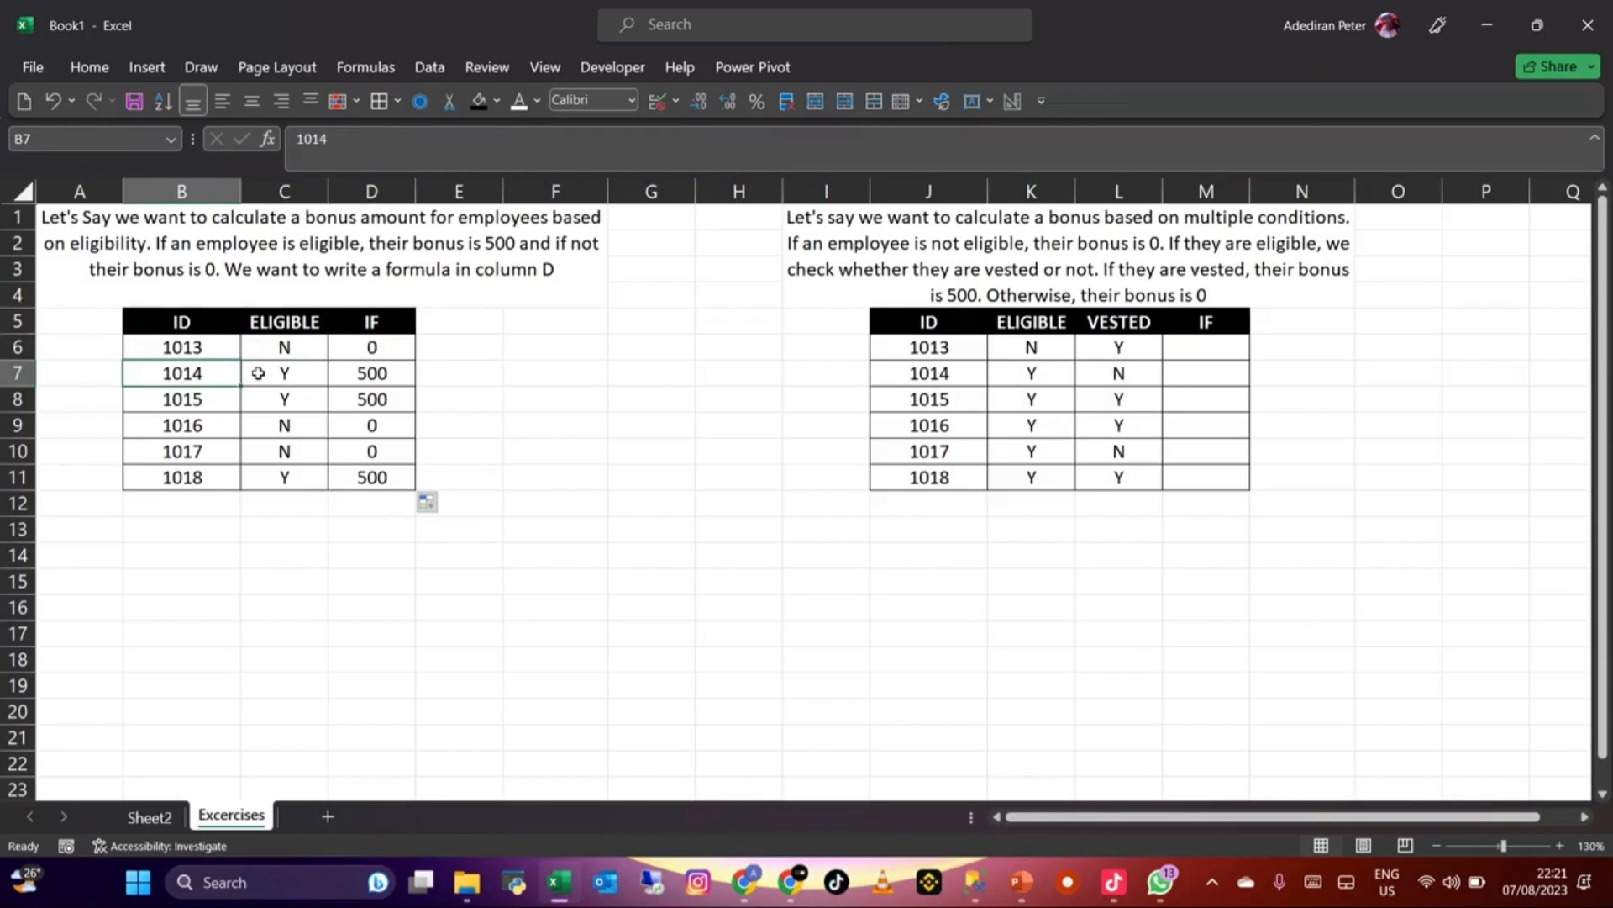
pyautogui.click(286, 374)
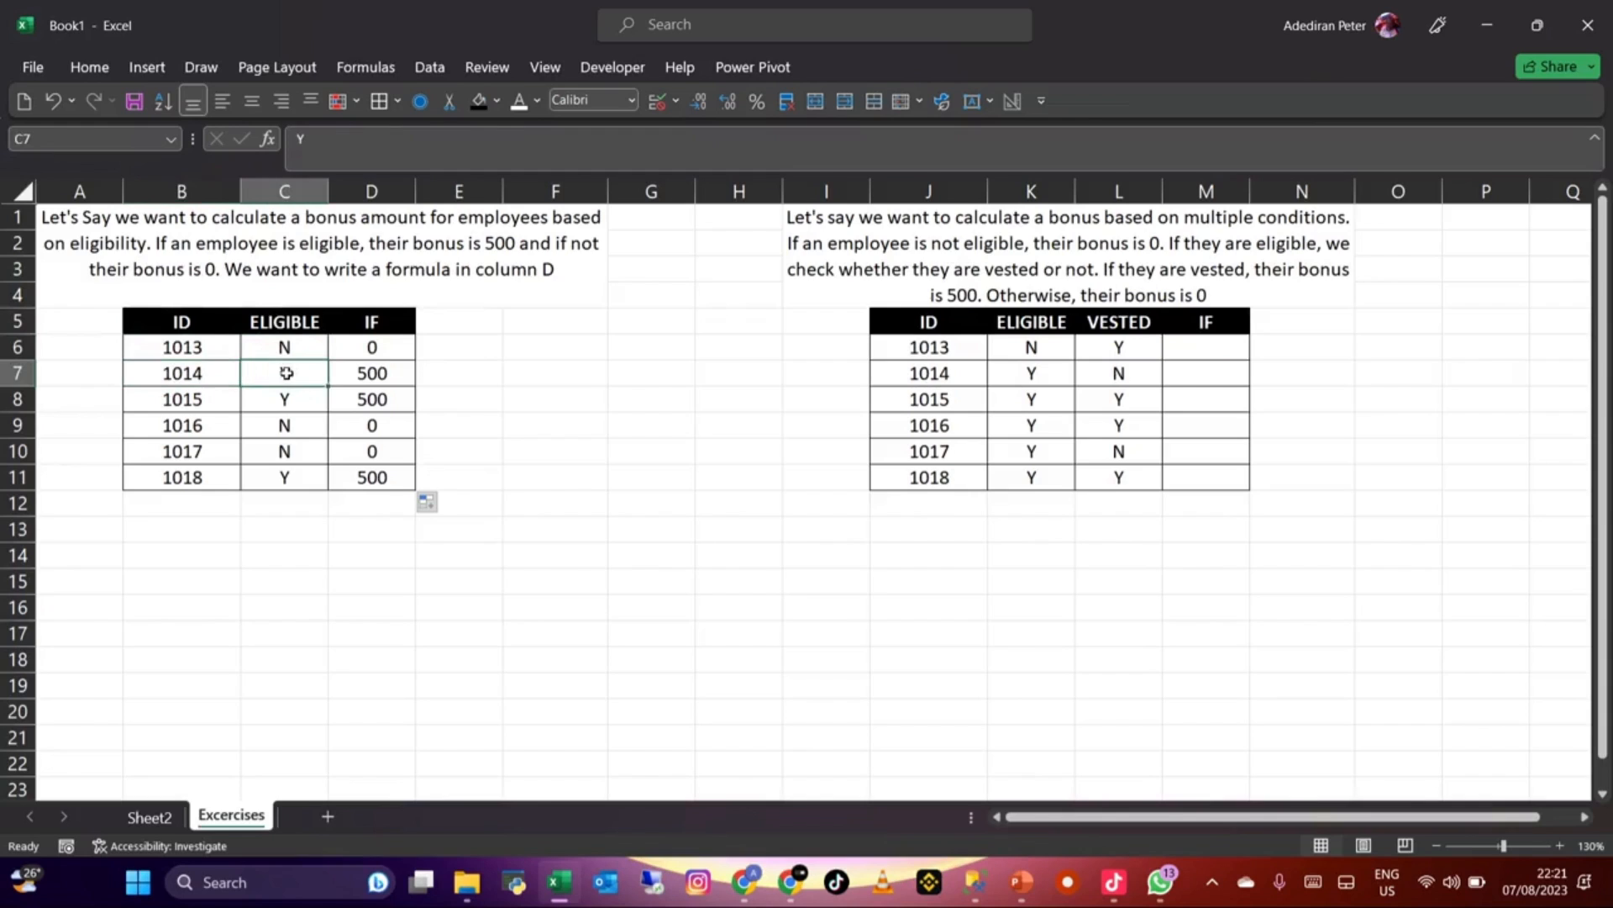
pyautogui.click(371, 376)
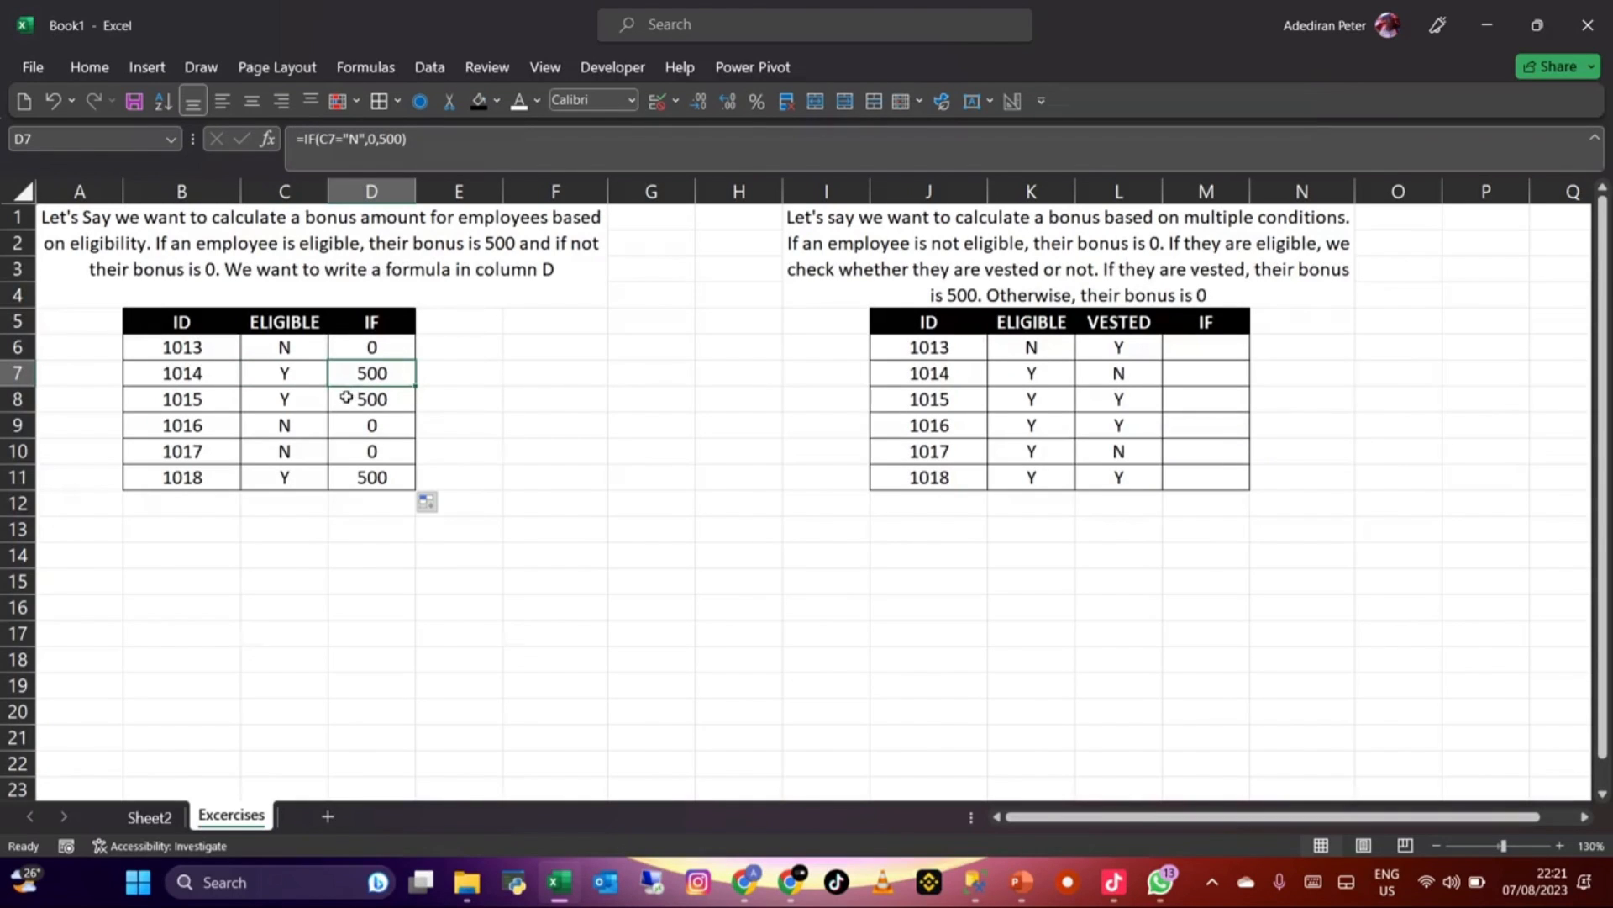
pyautogui.click(292, 349)
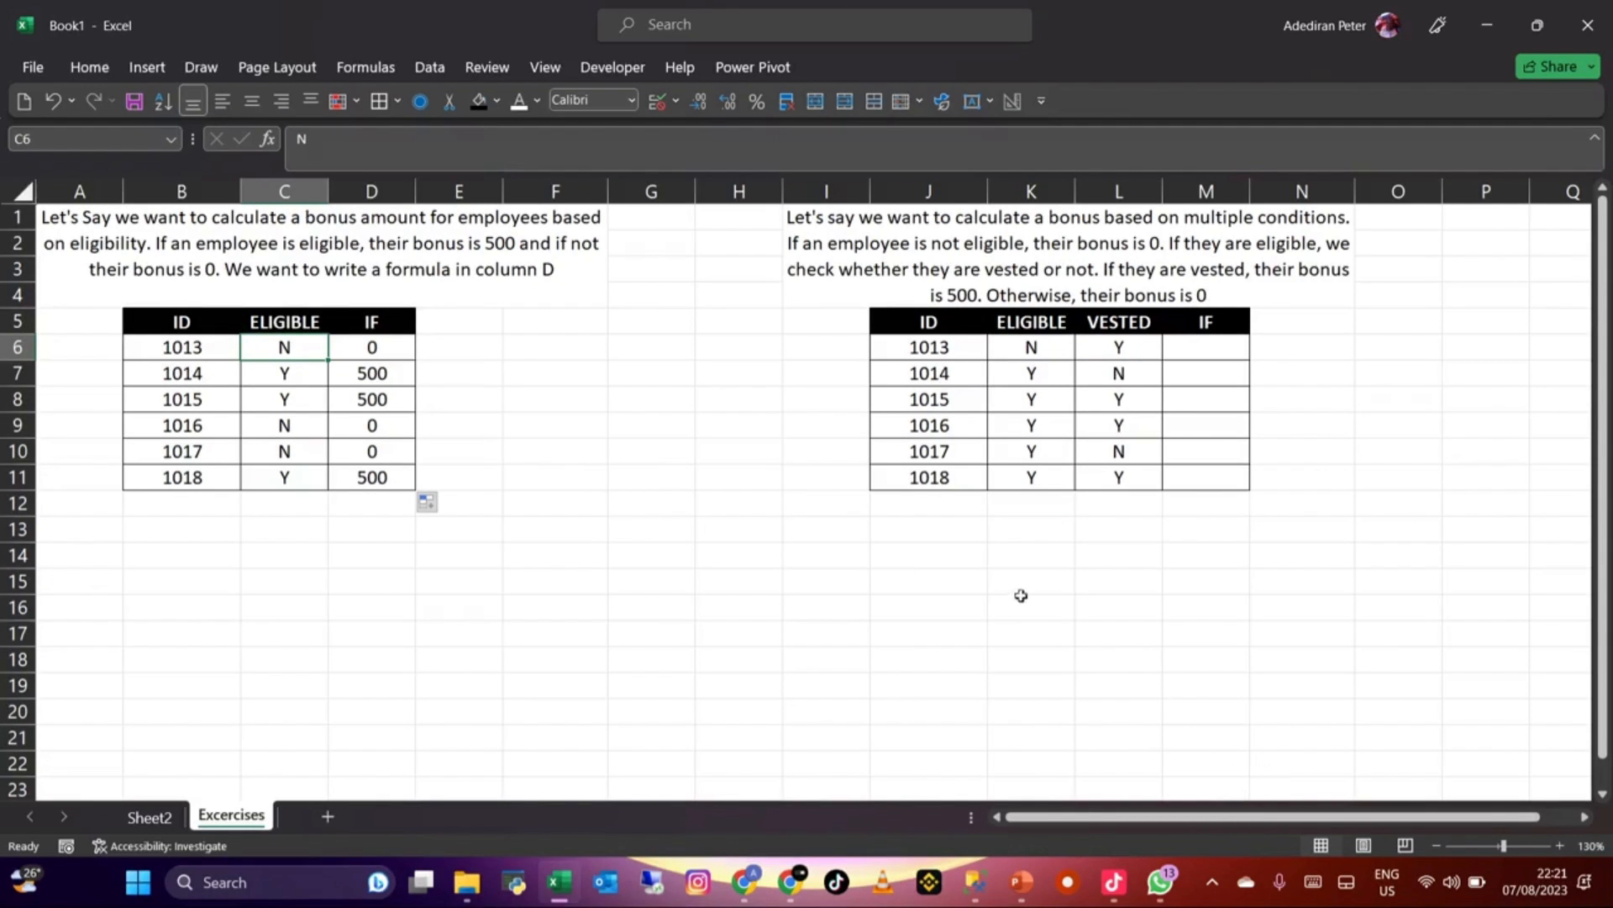
# Step: In the multiple-conditions table, start an IF formula in M6 that returns 0 when K6 equals "N"
pyautogui.click(1583, 817)
pyautogui.click(1583, 819)
pyautogui.click(1583, 818)
pyautogui.click(1583, 819)
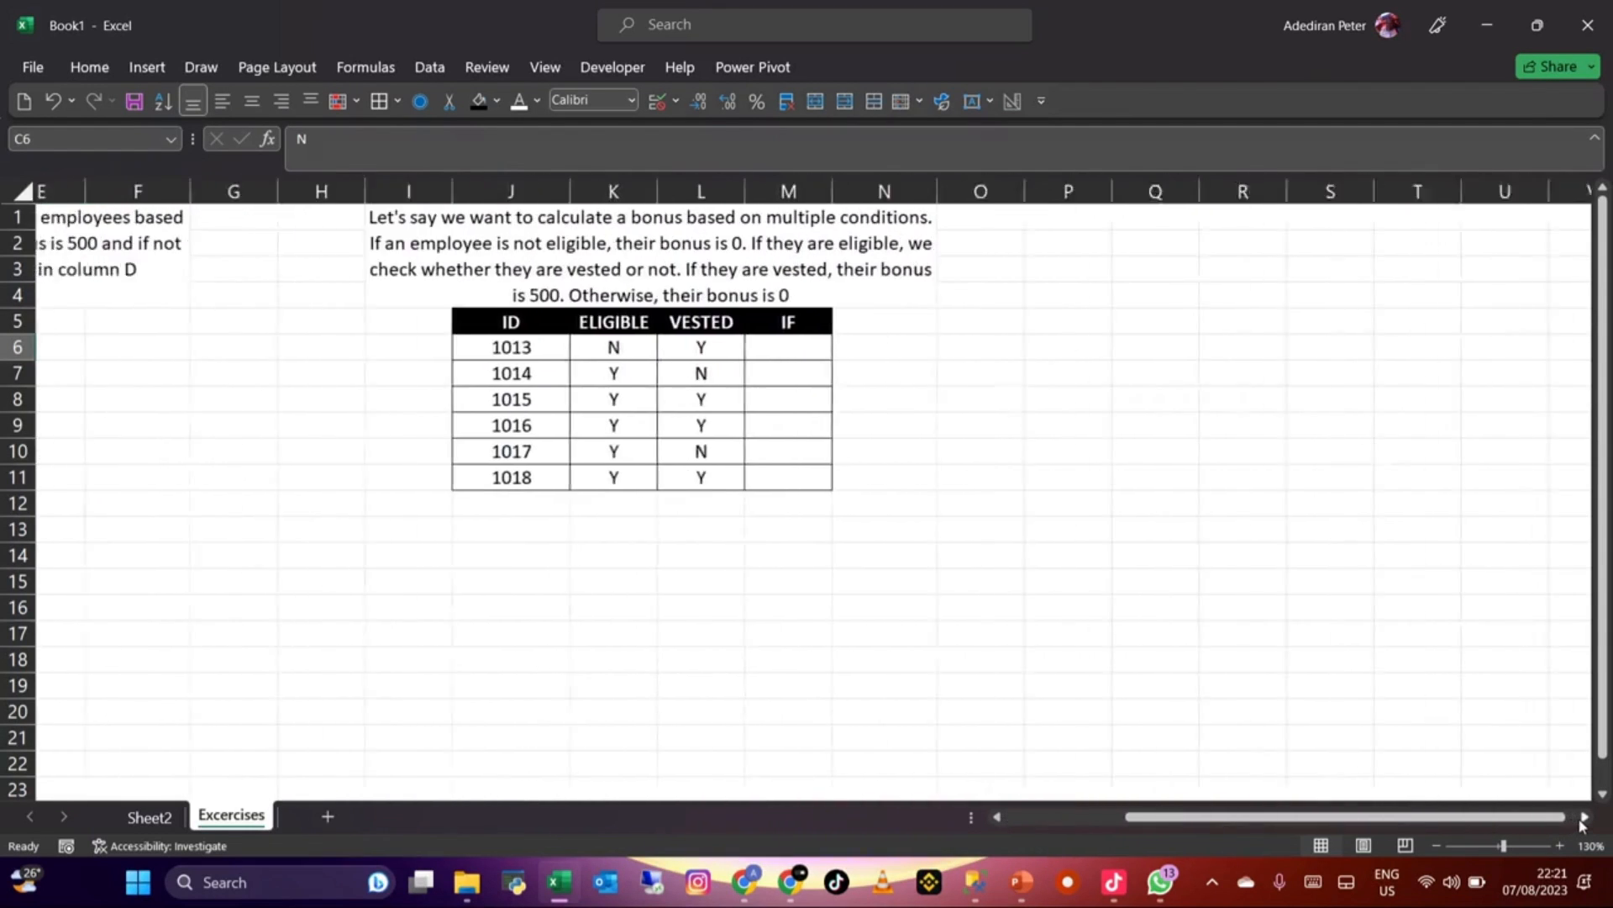
pyautogui.click(1583, 818)
pyautogui.click(1584, 818)
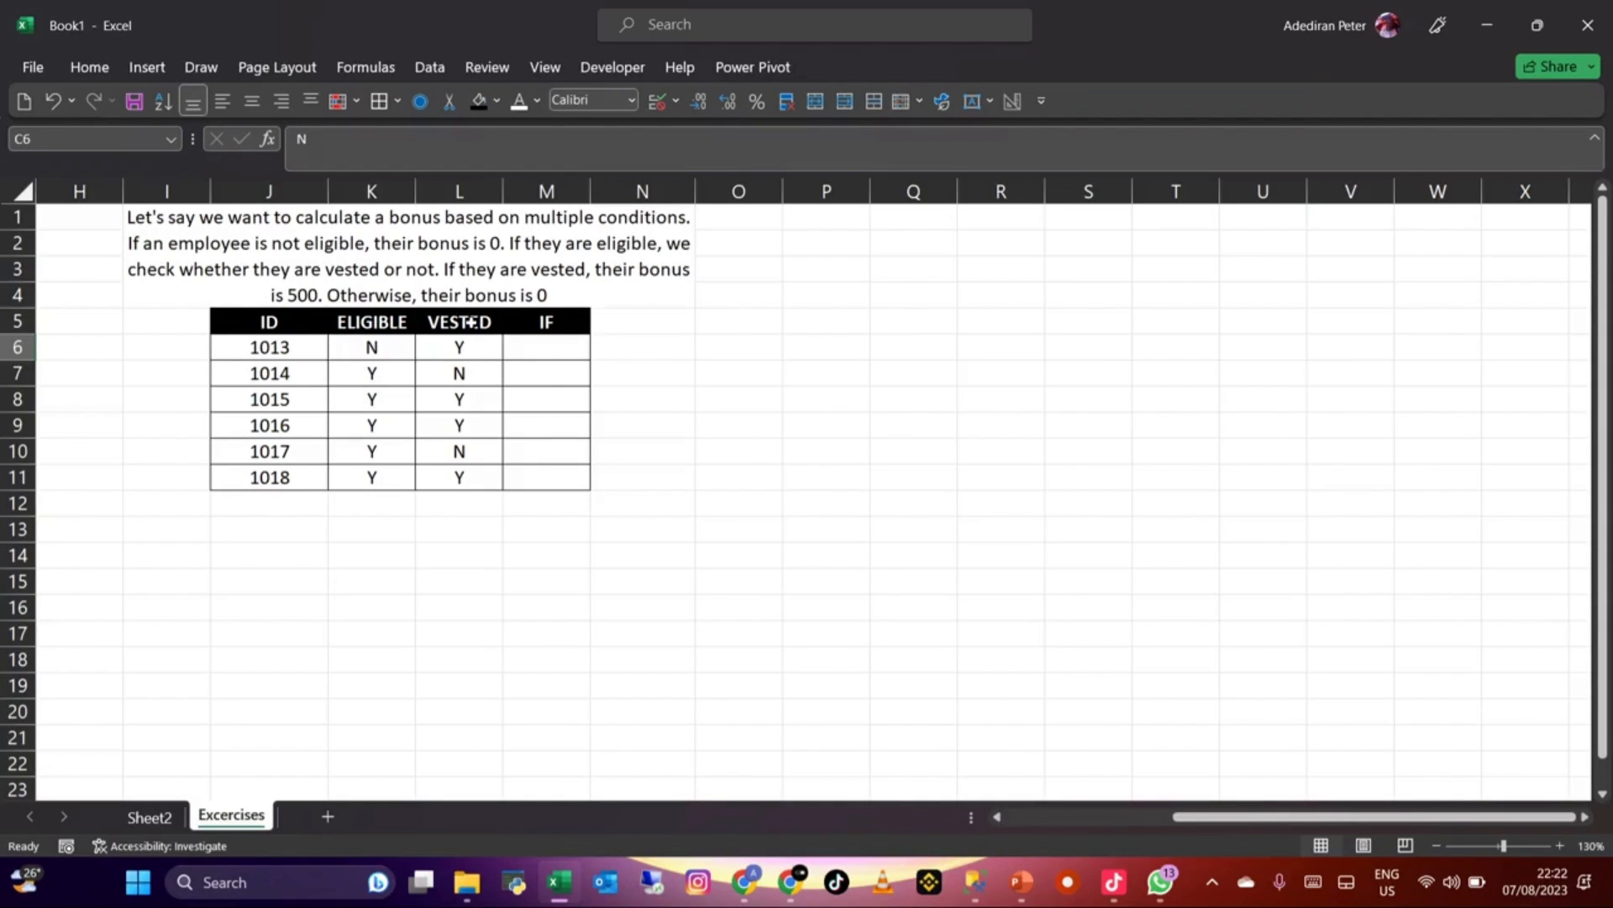
pyautogui.click(526, 345)
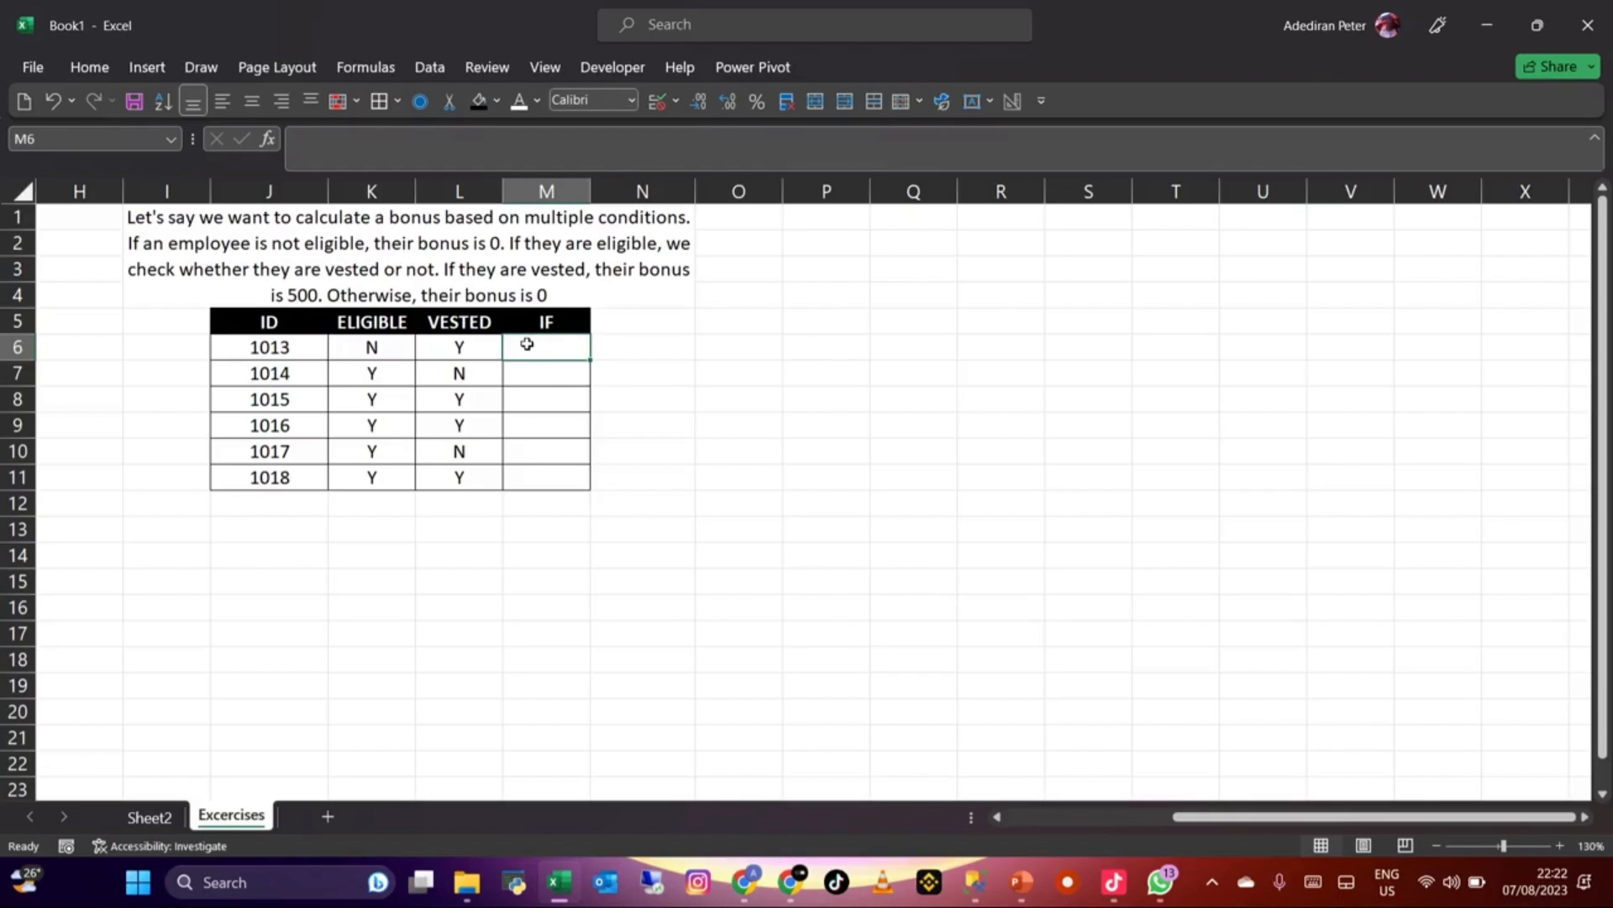
pyautogui.write('=if')
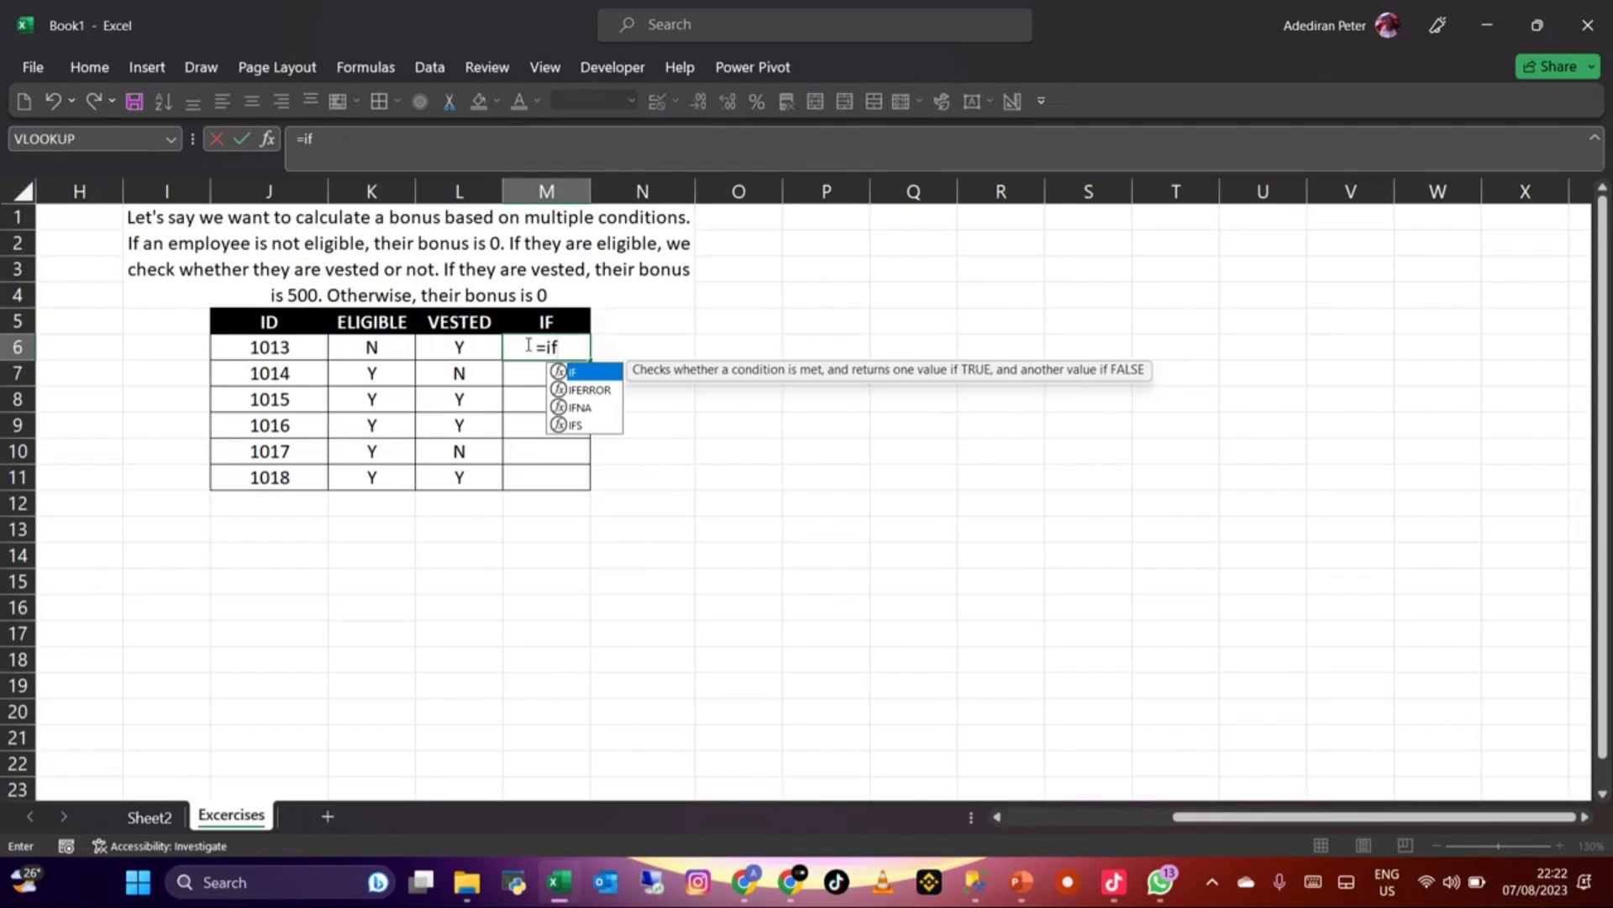
pyautogui.press('Tab')
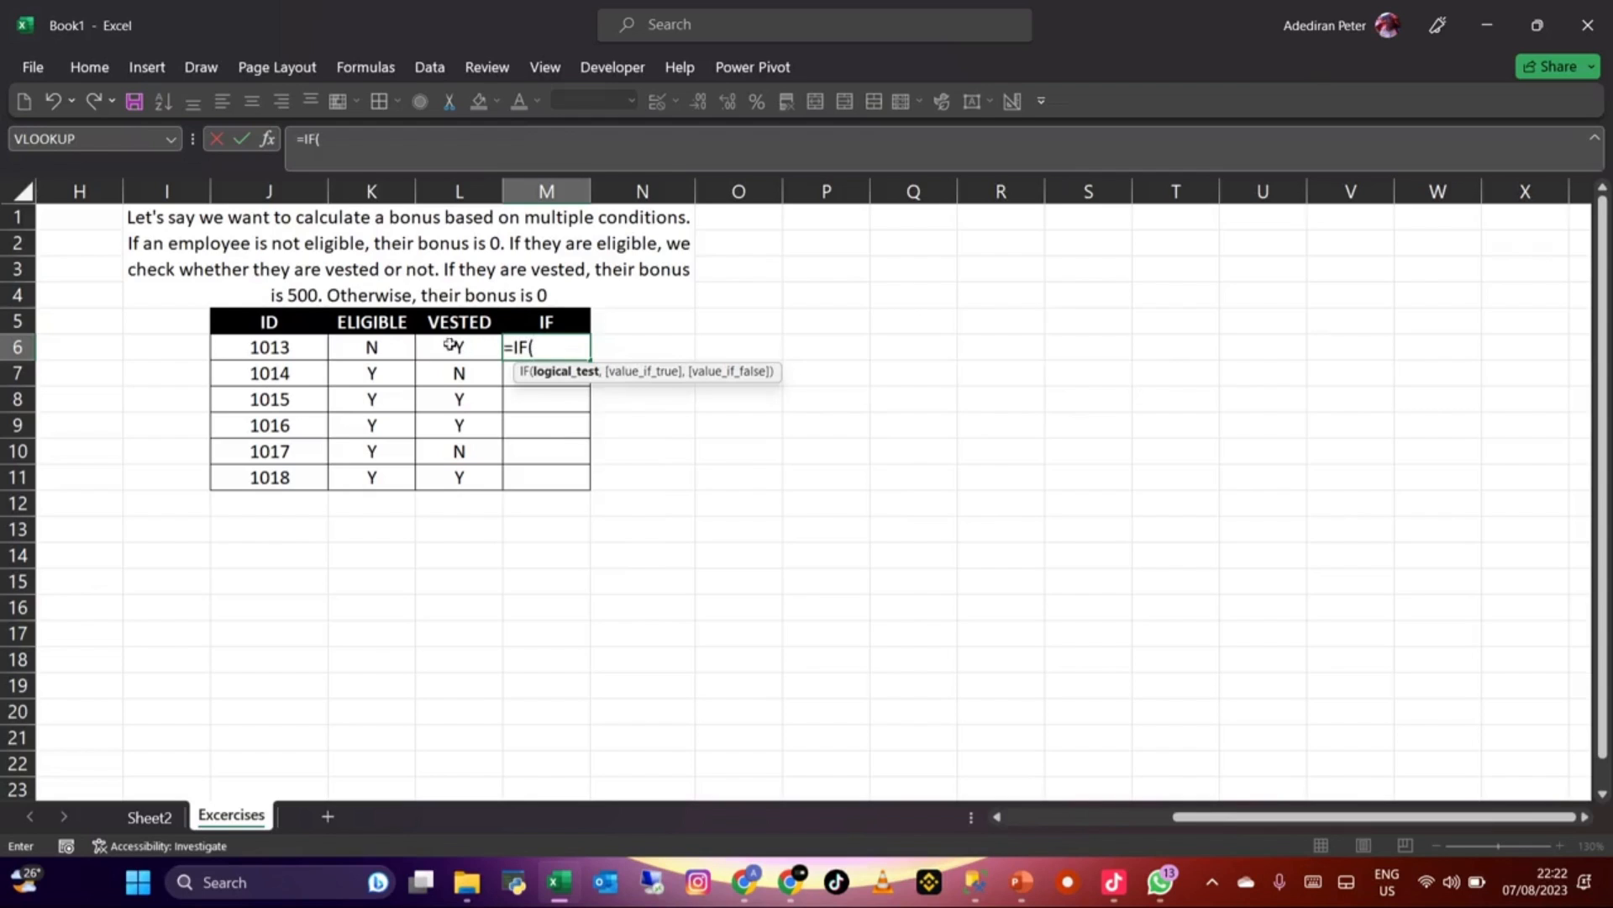
pyautogui.click(375, 347)
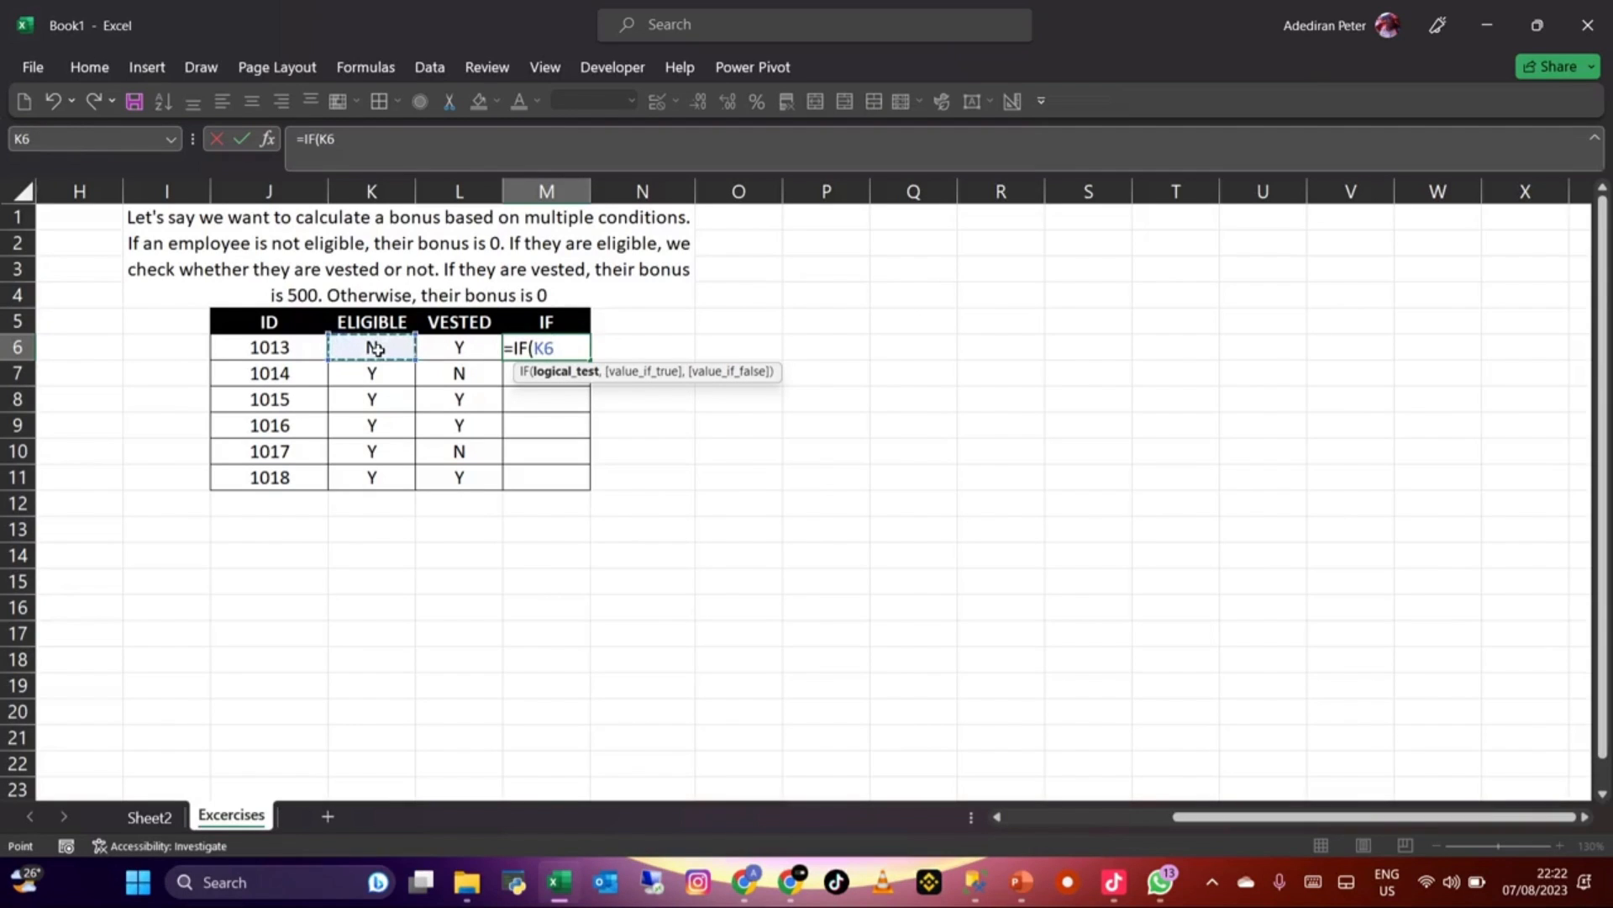
pyautogui.write('= ')
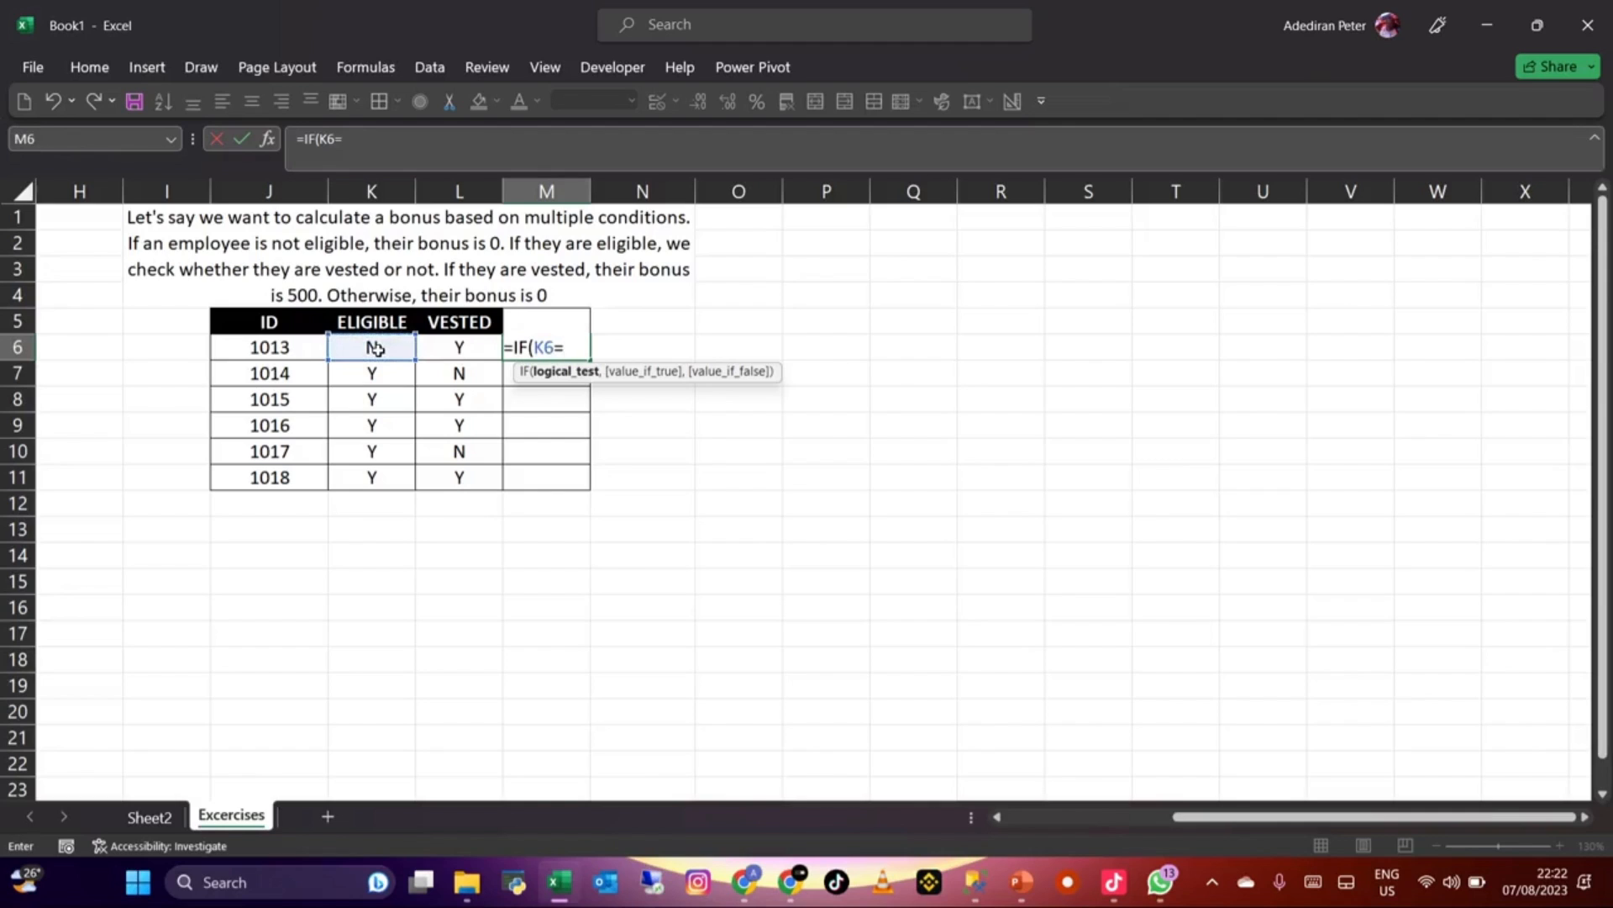
pyautogui.write('"N",')
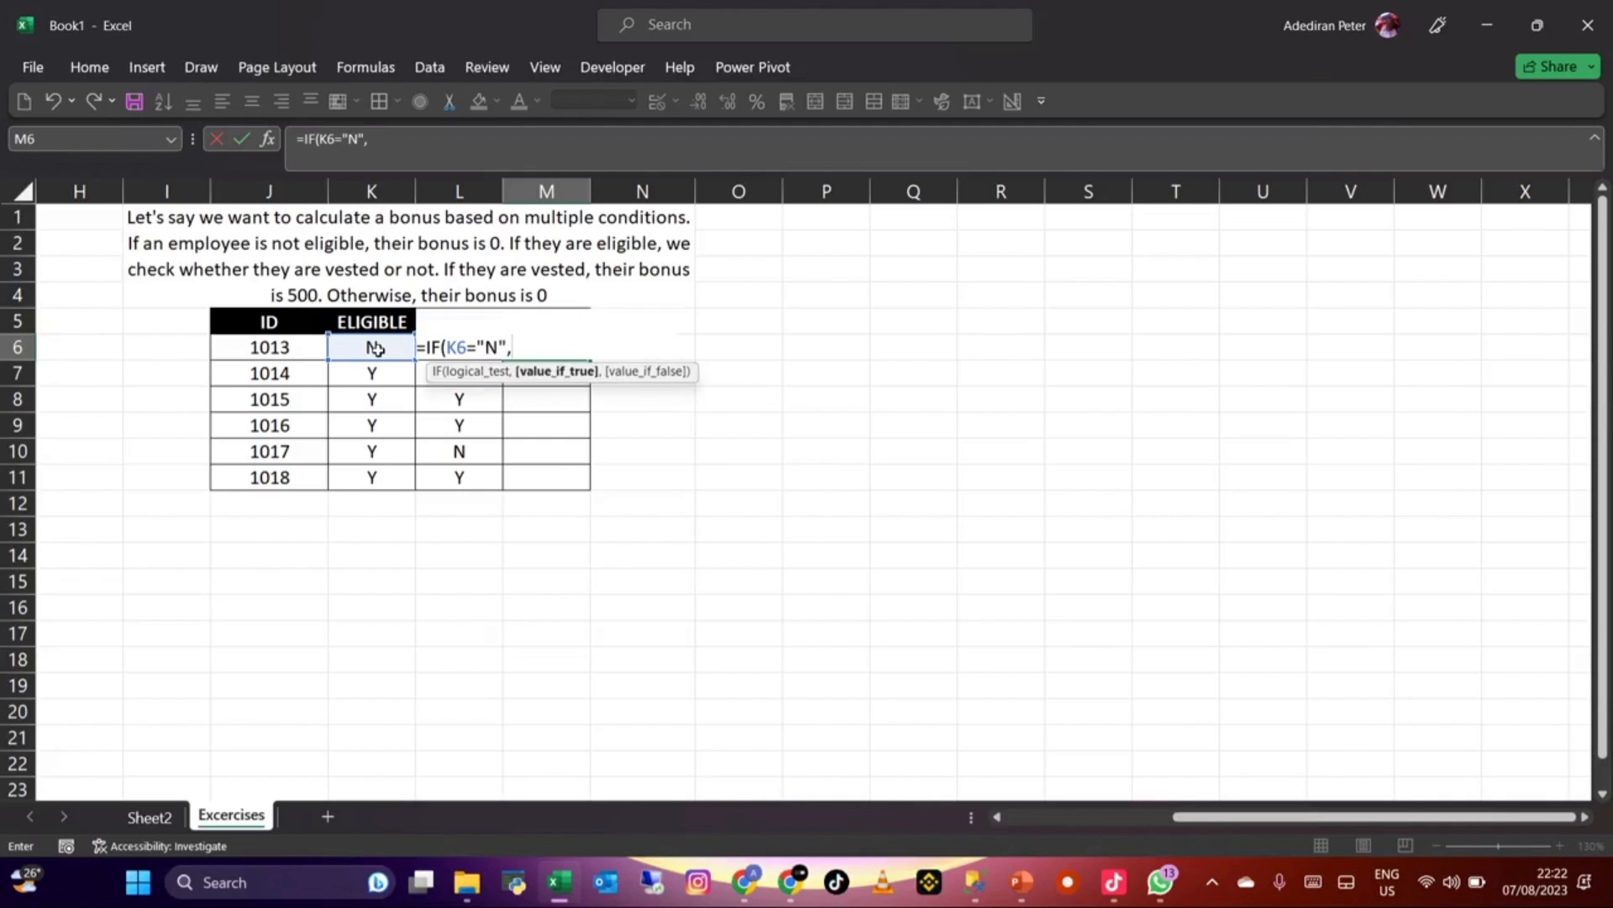
pyautogui.write('0,')
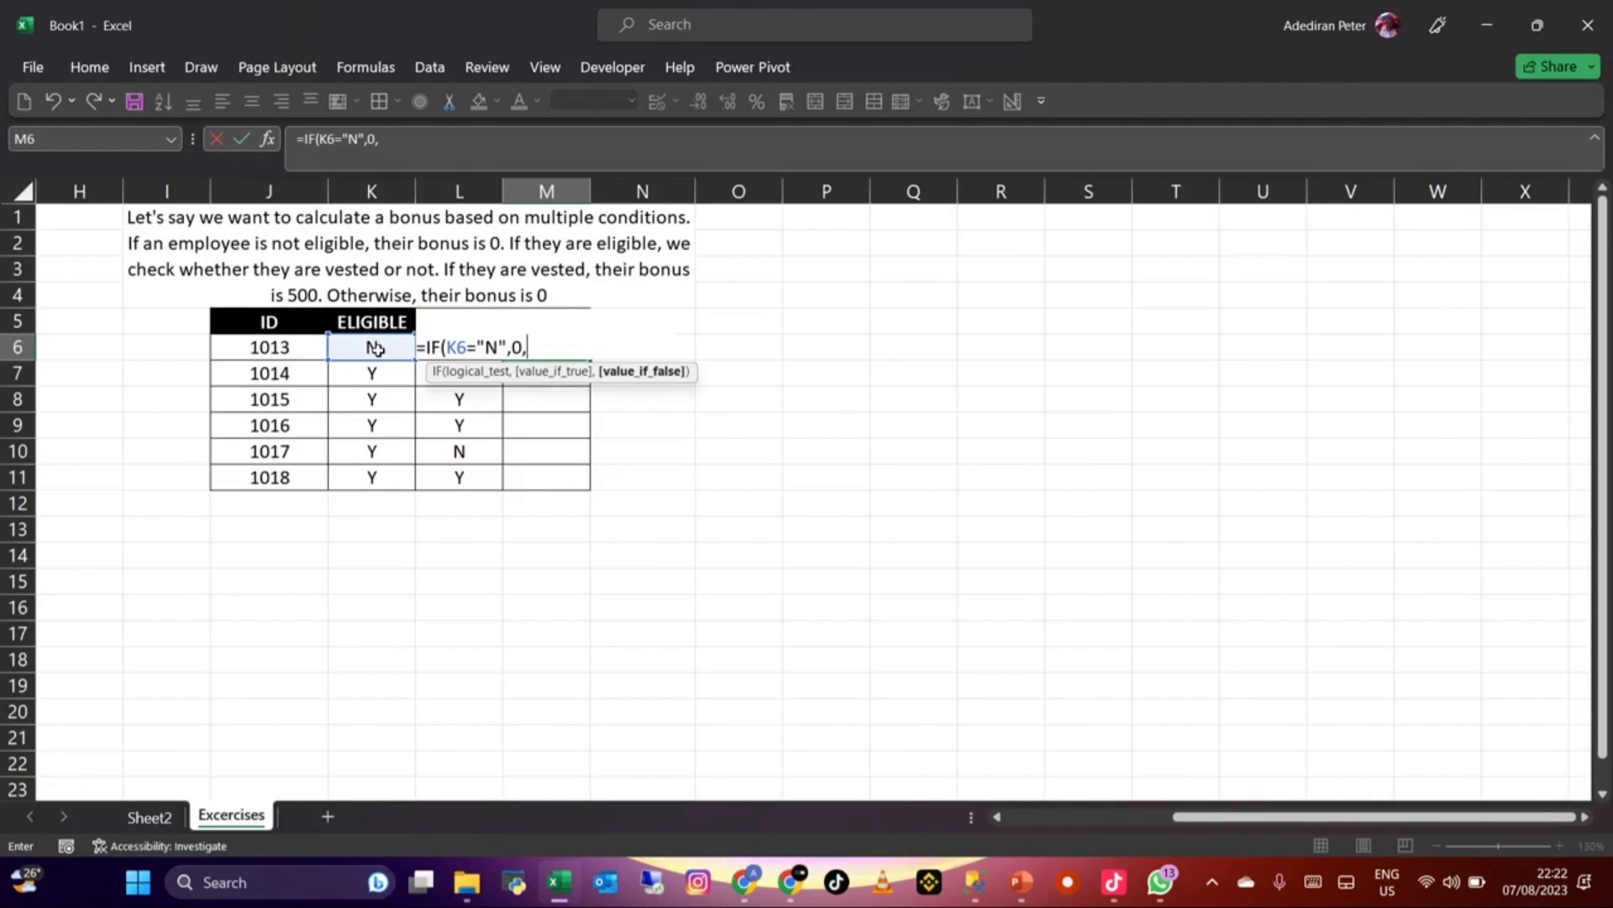
# Step: Complete the M6 formula with a nested IF that returns 500 when L6 equals "Y" and 0 otherwise
pyautogui.write('IF(')
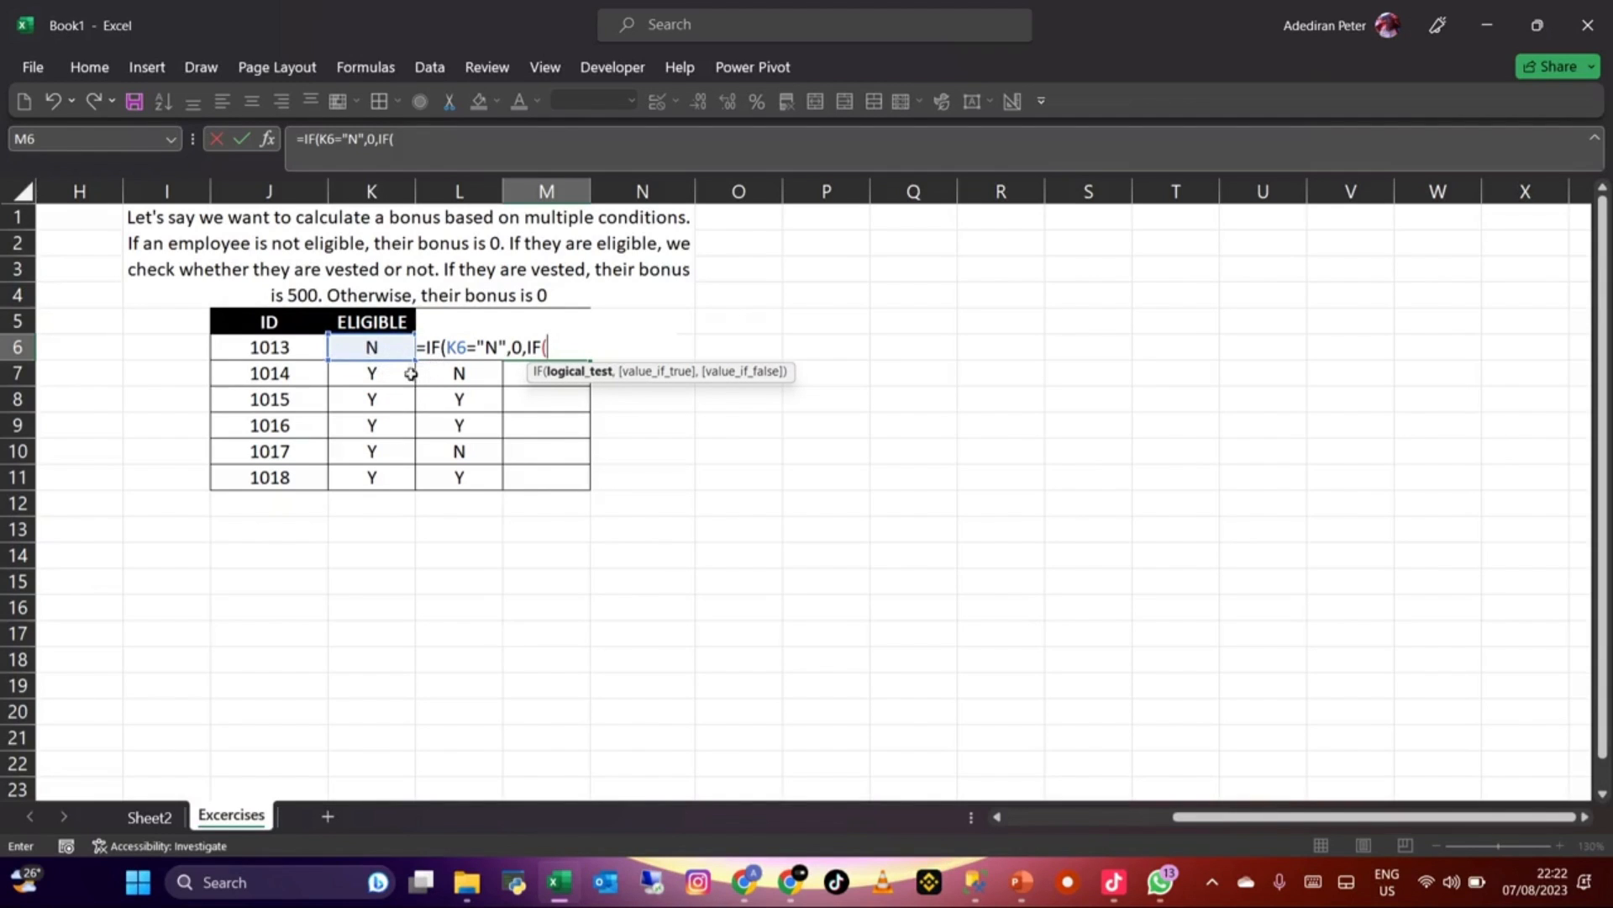
pyautogui.click(367, 345)
pyautogui.press('Right')
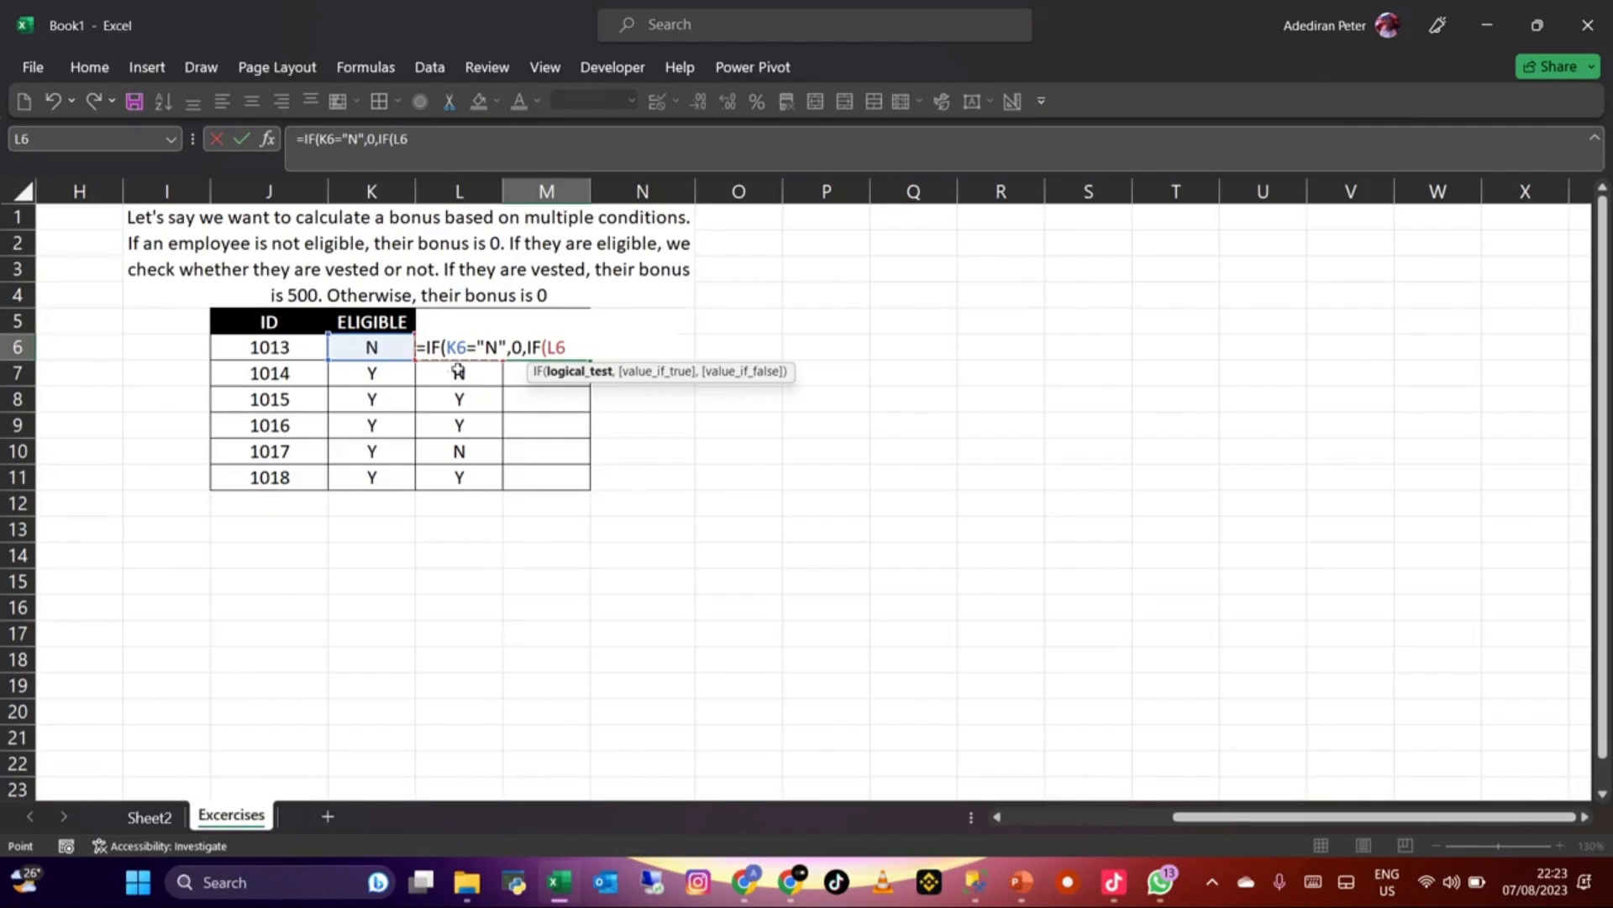
pyautogui.click(498, 193)
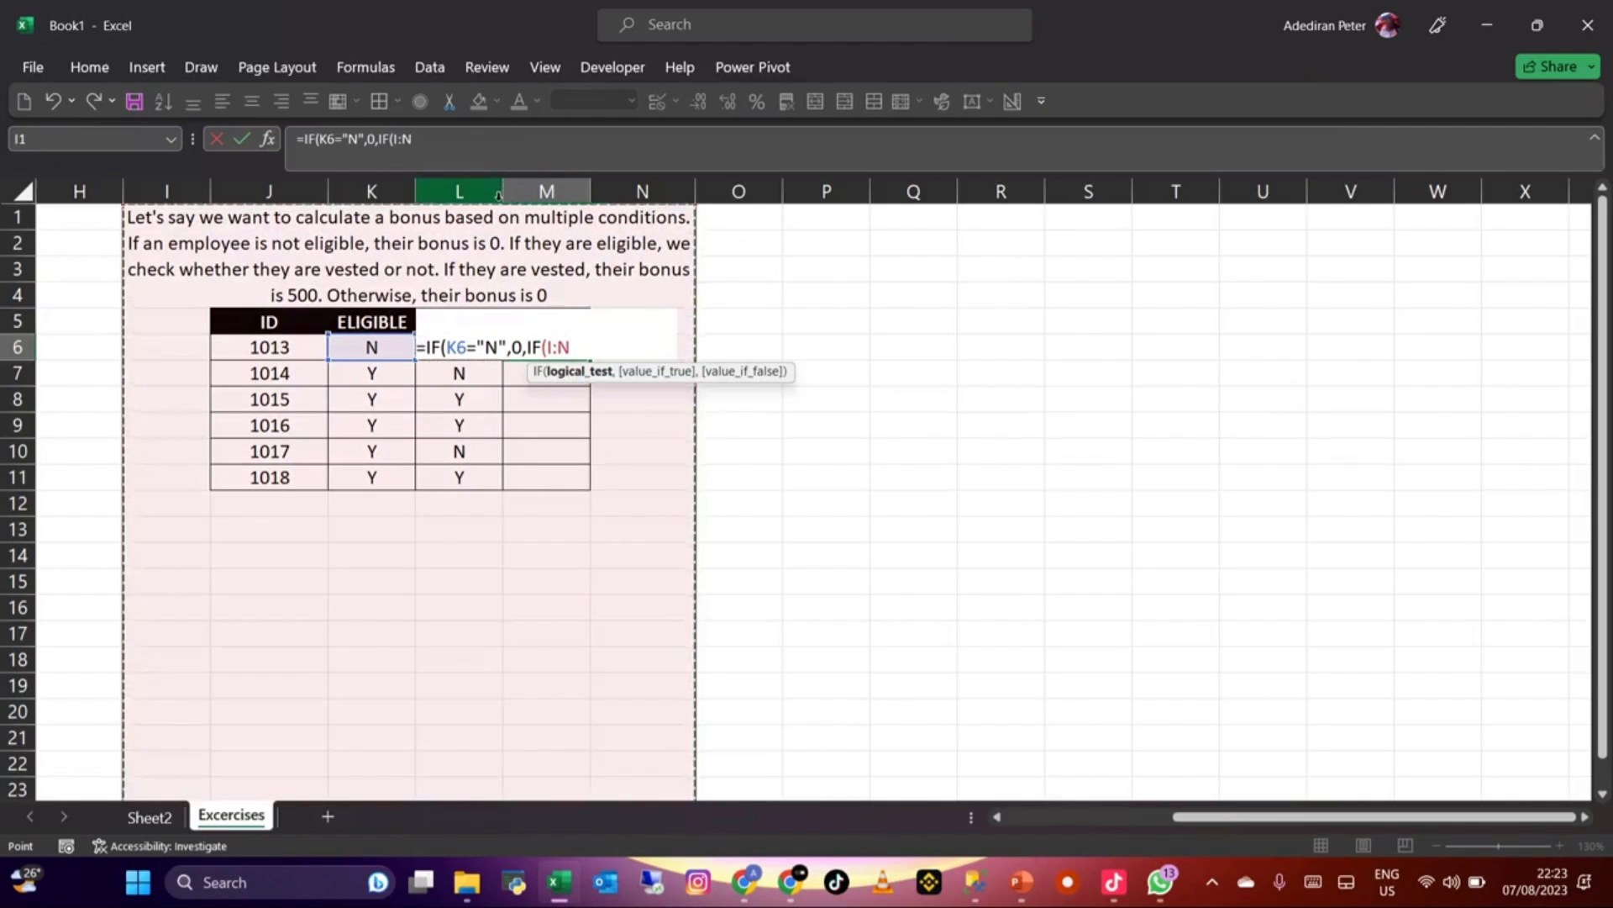
pyautogui.press('BackSpace')
pyautogui.press('BackSpace')
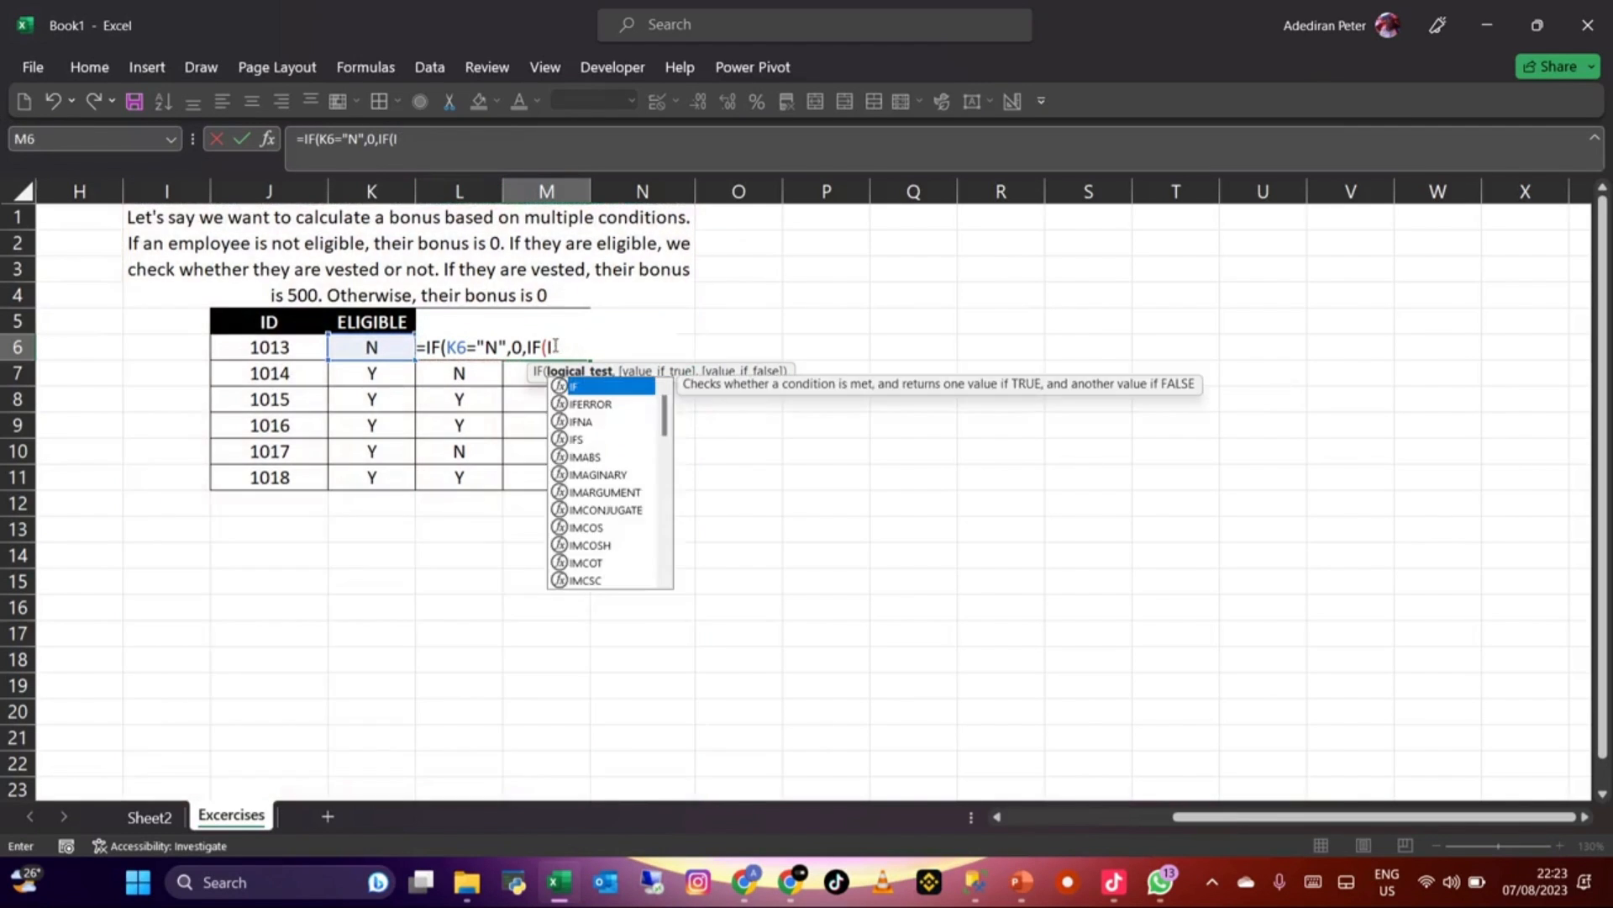
pyautogui.press('BackSpace')
pyautogui.click(367, 347)
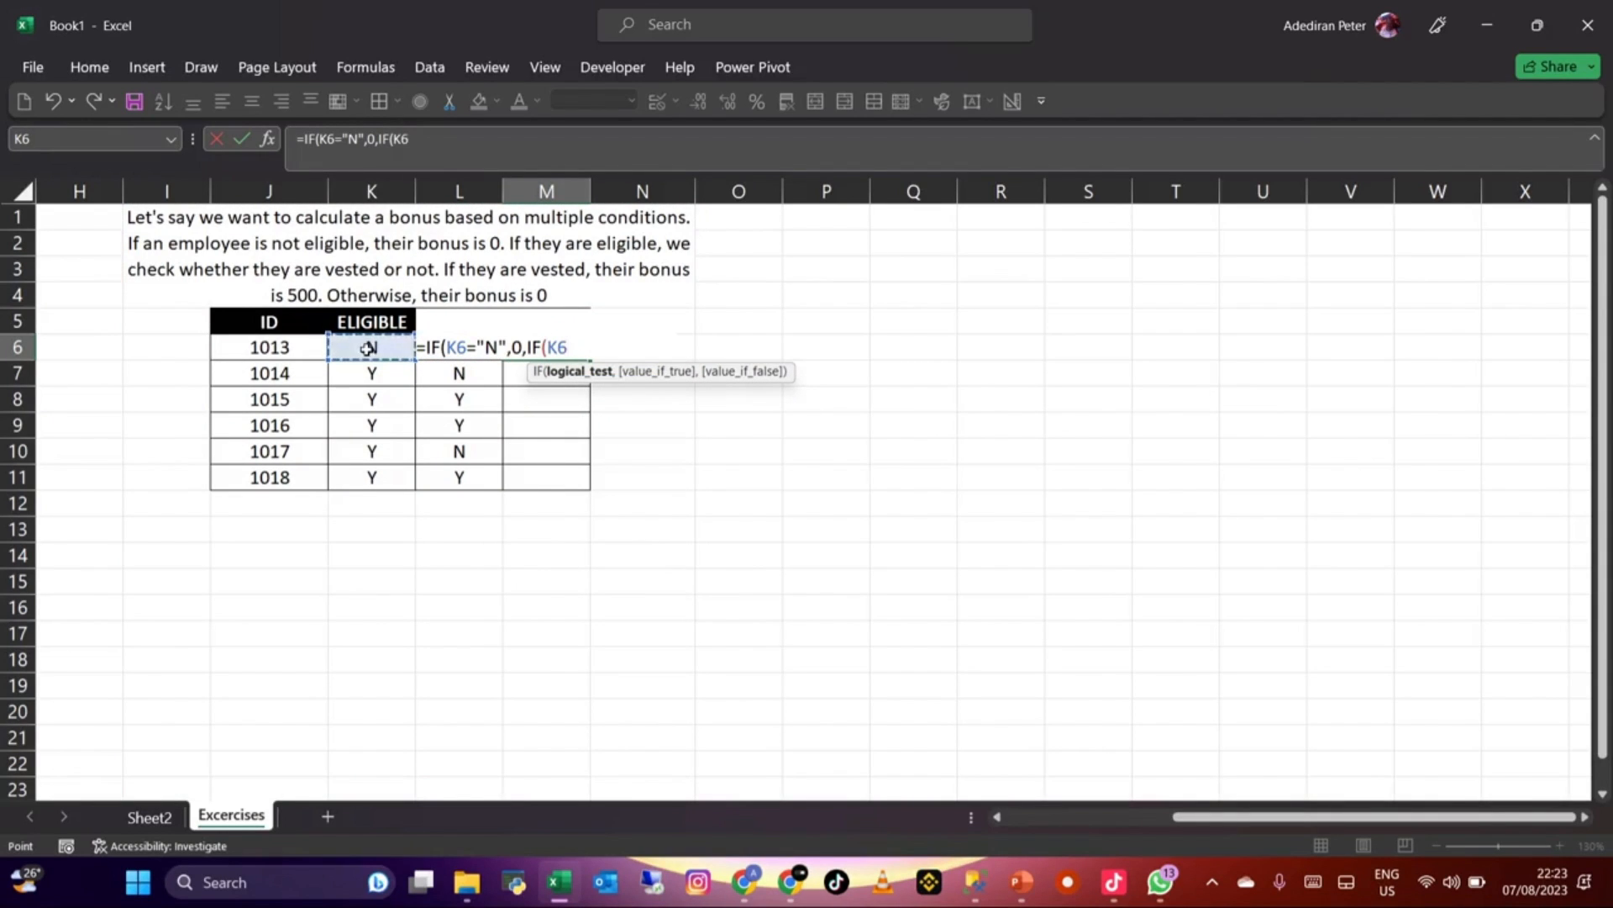
pyautogui.press('Right')
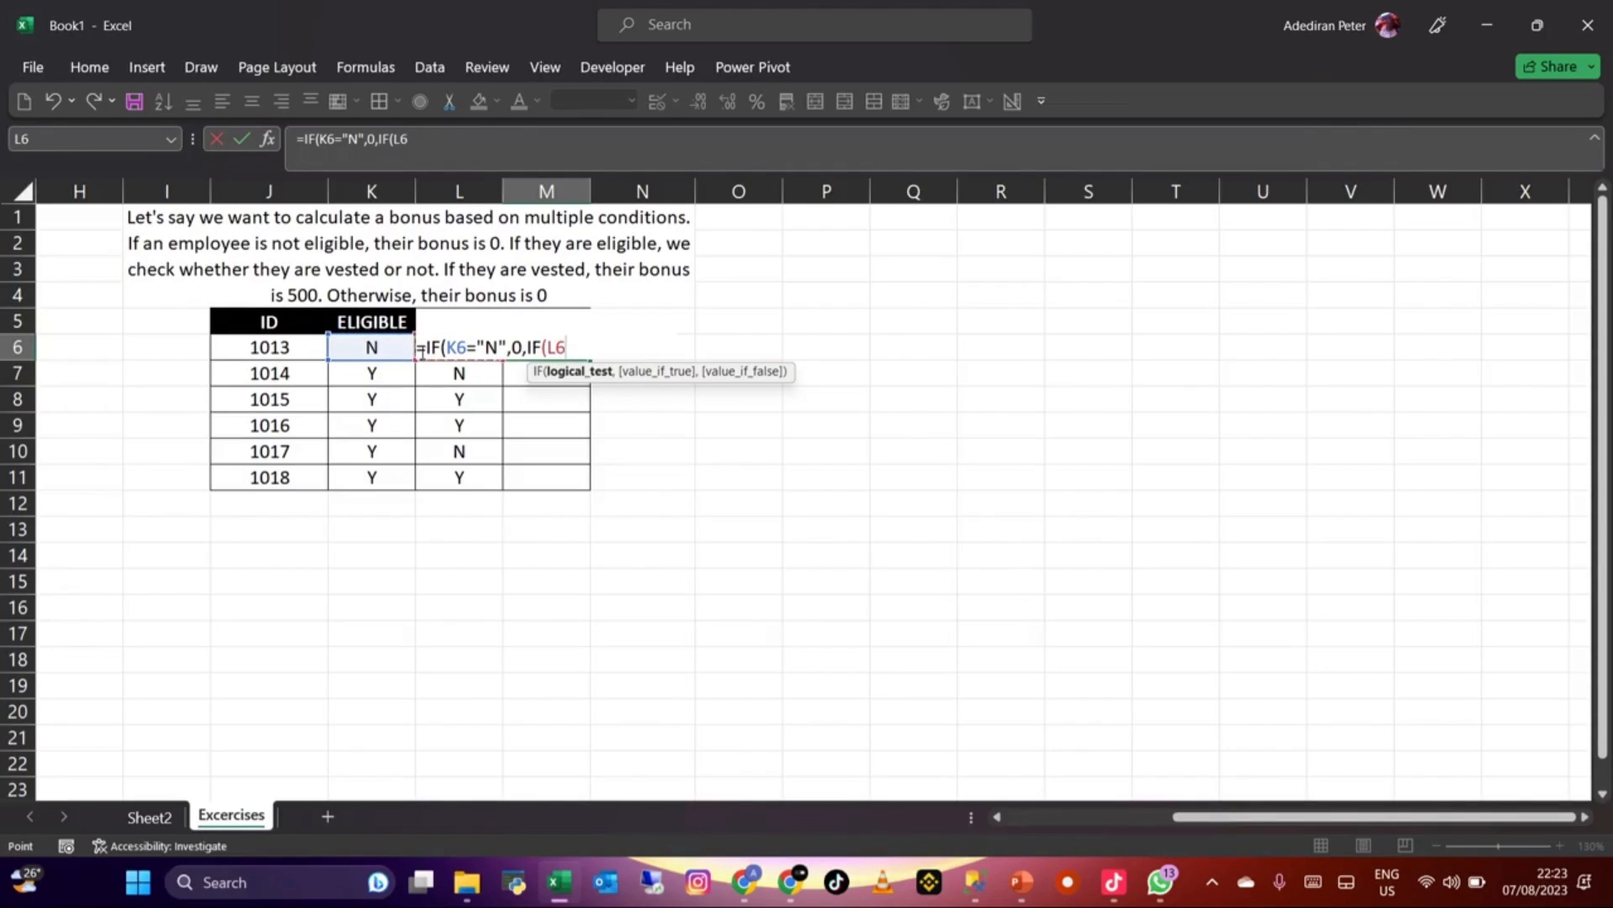
pyautogui.write('="Y",')
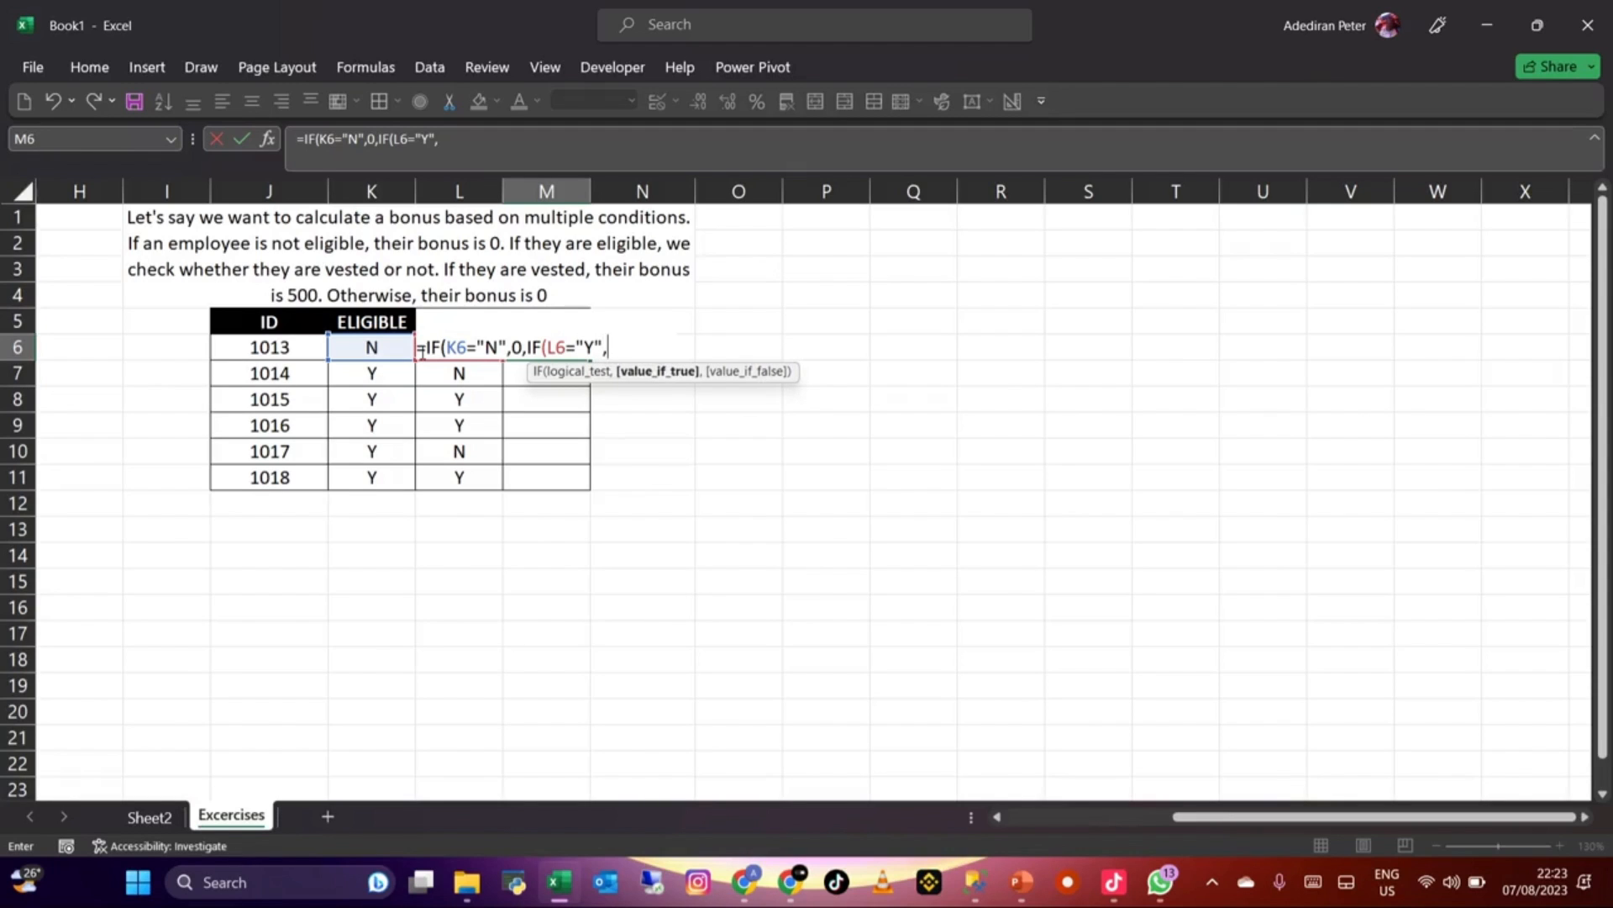
pyautogui.write('500,')
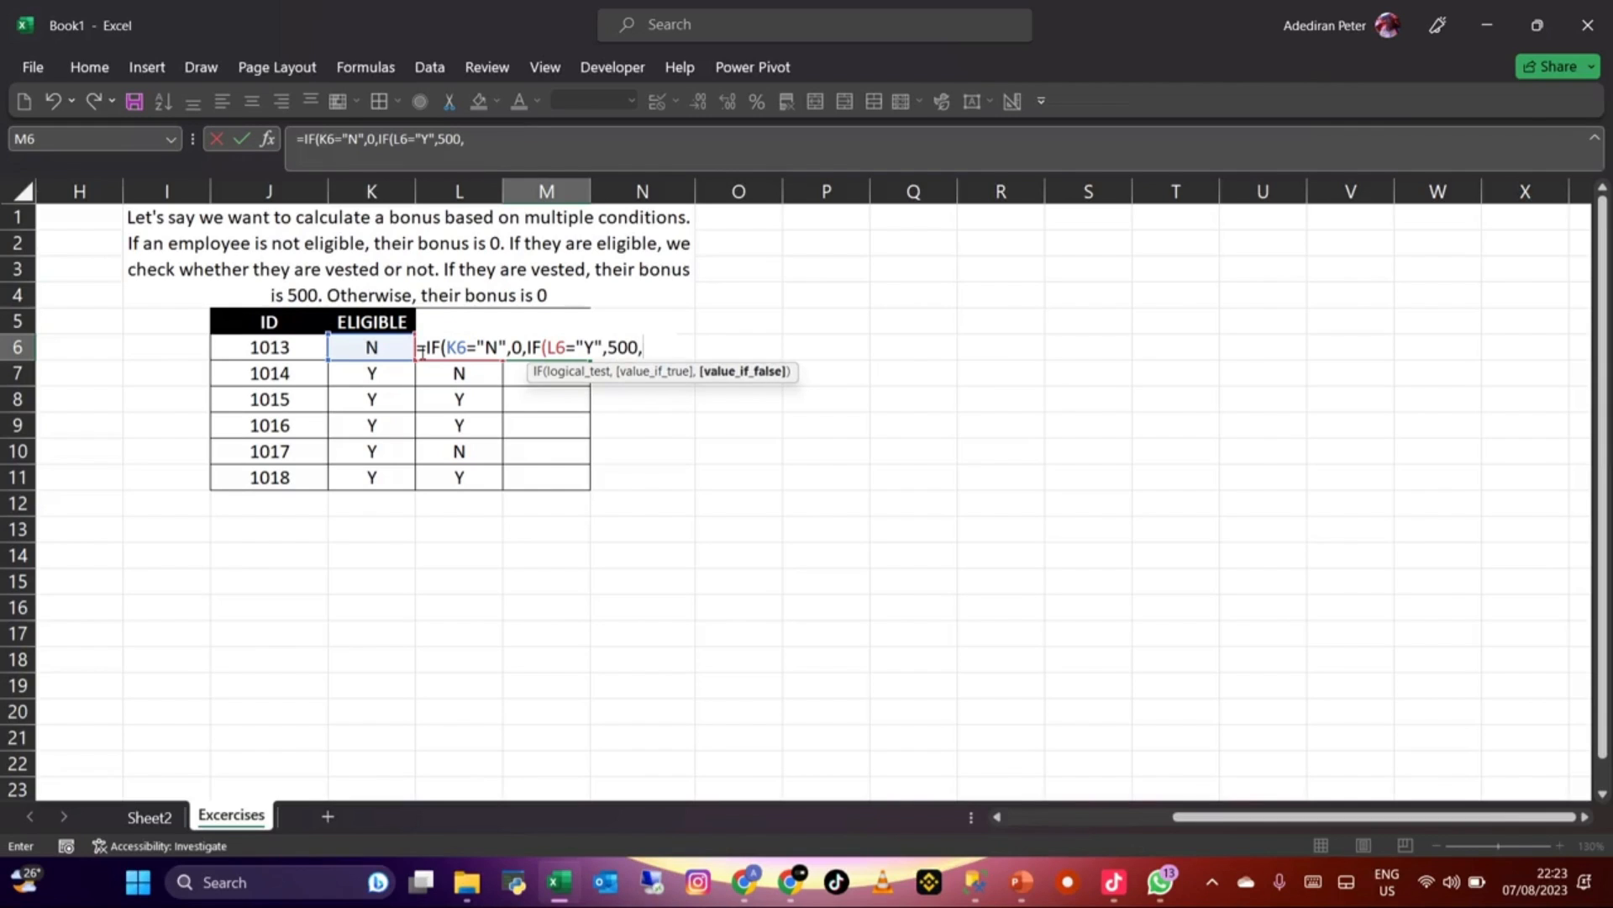
pyautogui.write('0))')
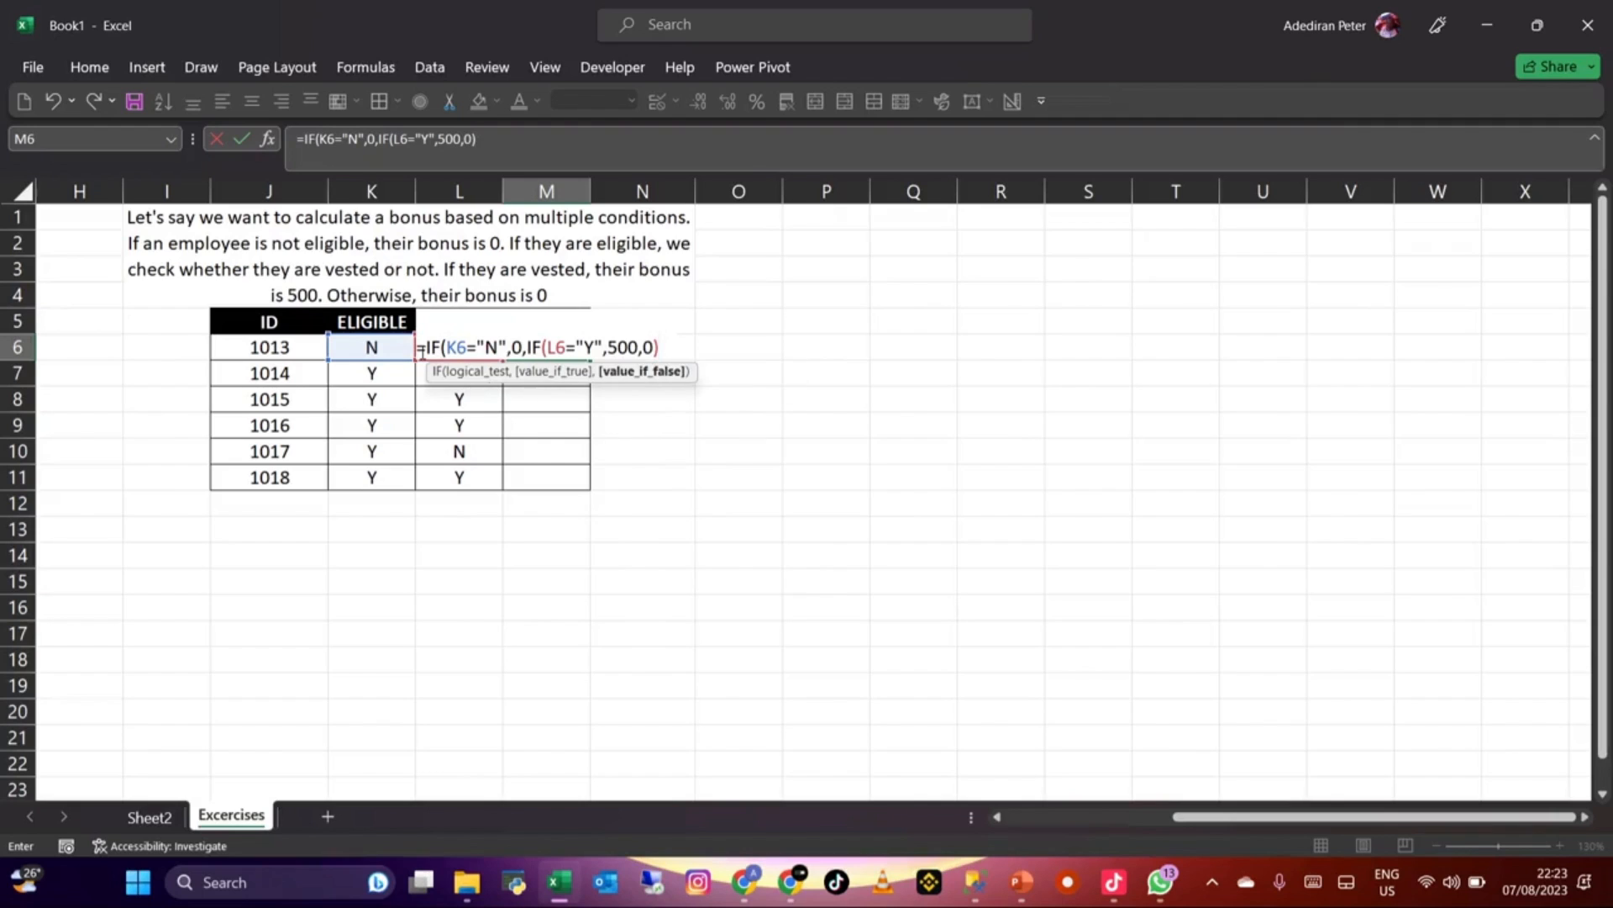
pyautogui.press('Return')
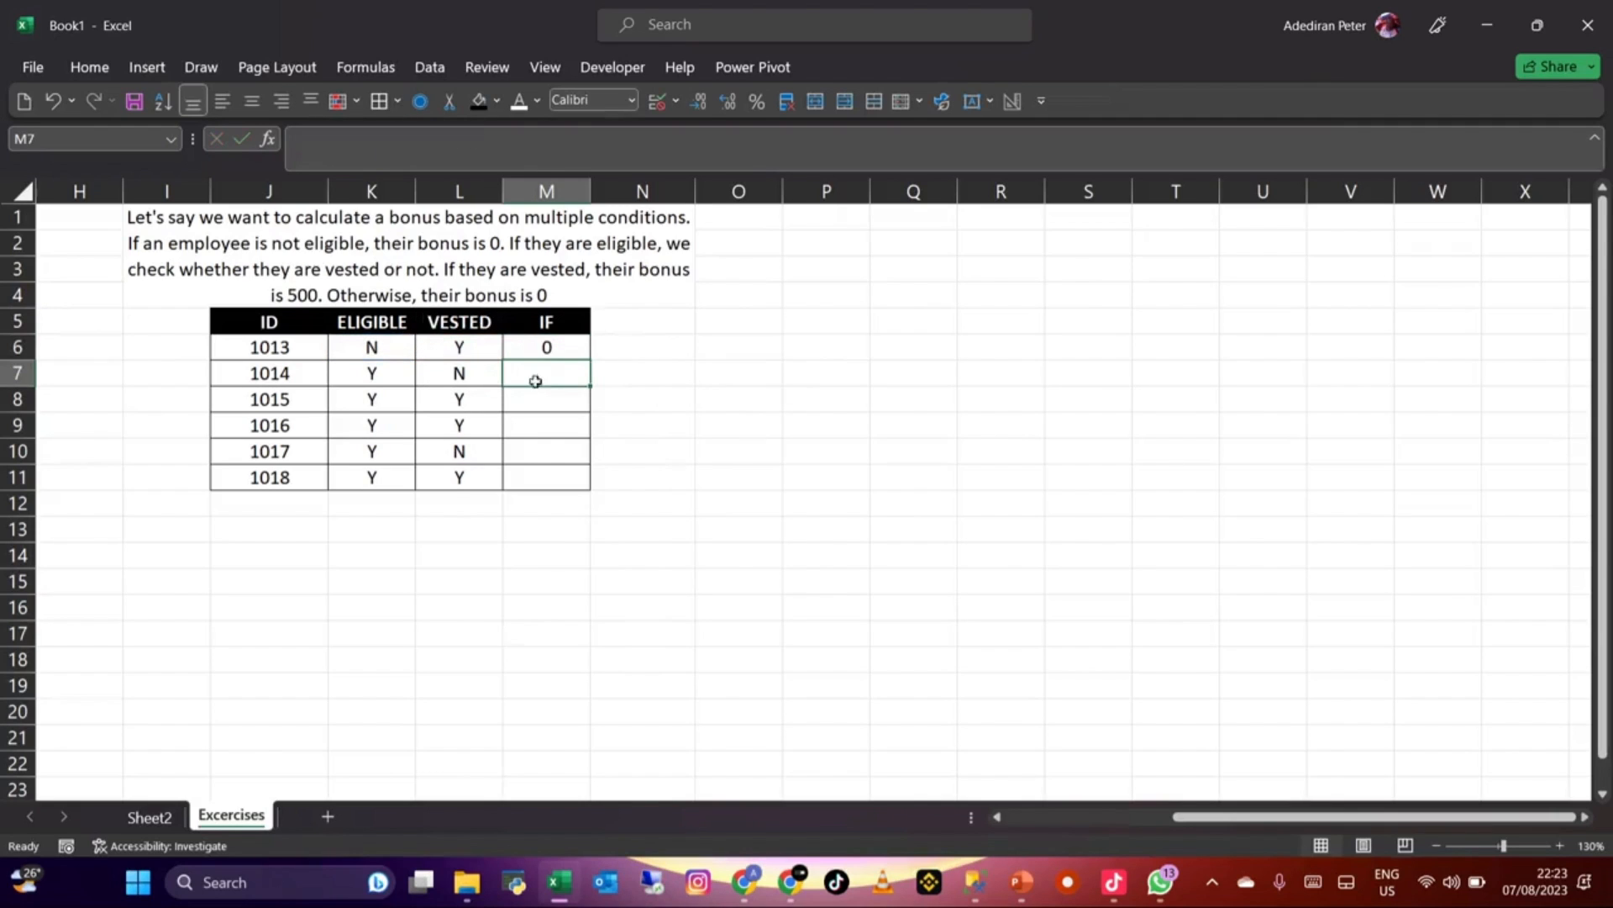
# Step: Copy the nested IF formula from M6 down through M11 and widen columns M and L
pyautogui.click(549, 347)
pyautogui.moveTo(589, 360); pyautogui.dragTo(563, 477)
pyautogui.moveTo(591, 193); pyautogui.dragTo(720, 244)
pyautogui.doubleClick(644, 354)
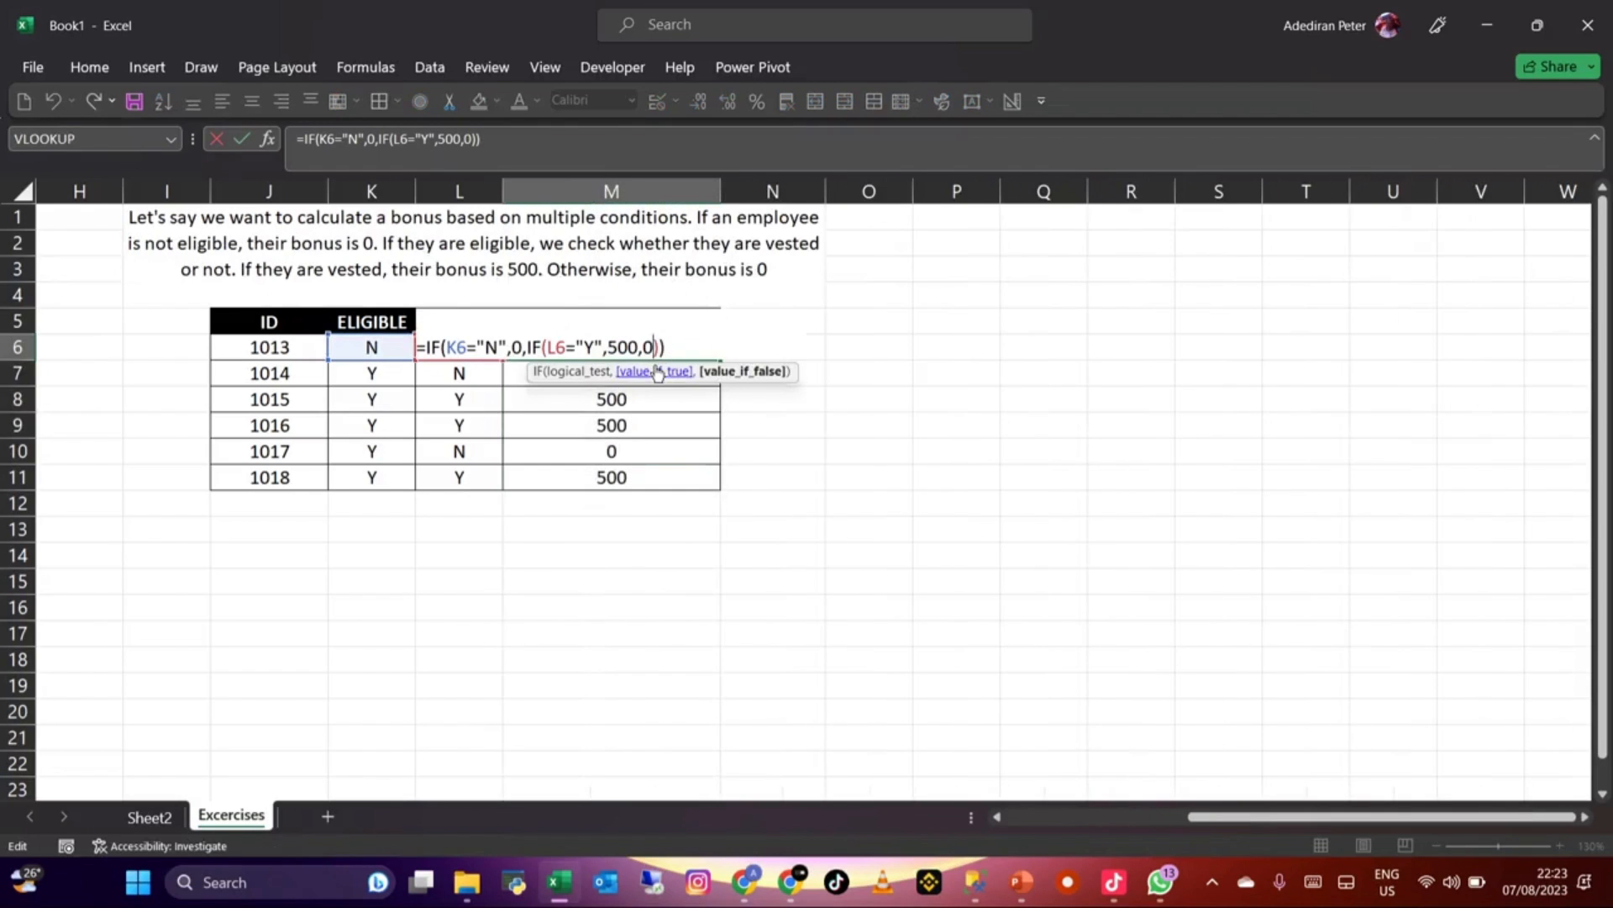
pyautogui.press('Escape')
pyautogui.moveTo(503, 192); pyautogui.dragTo(625, 191)
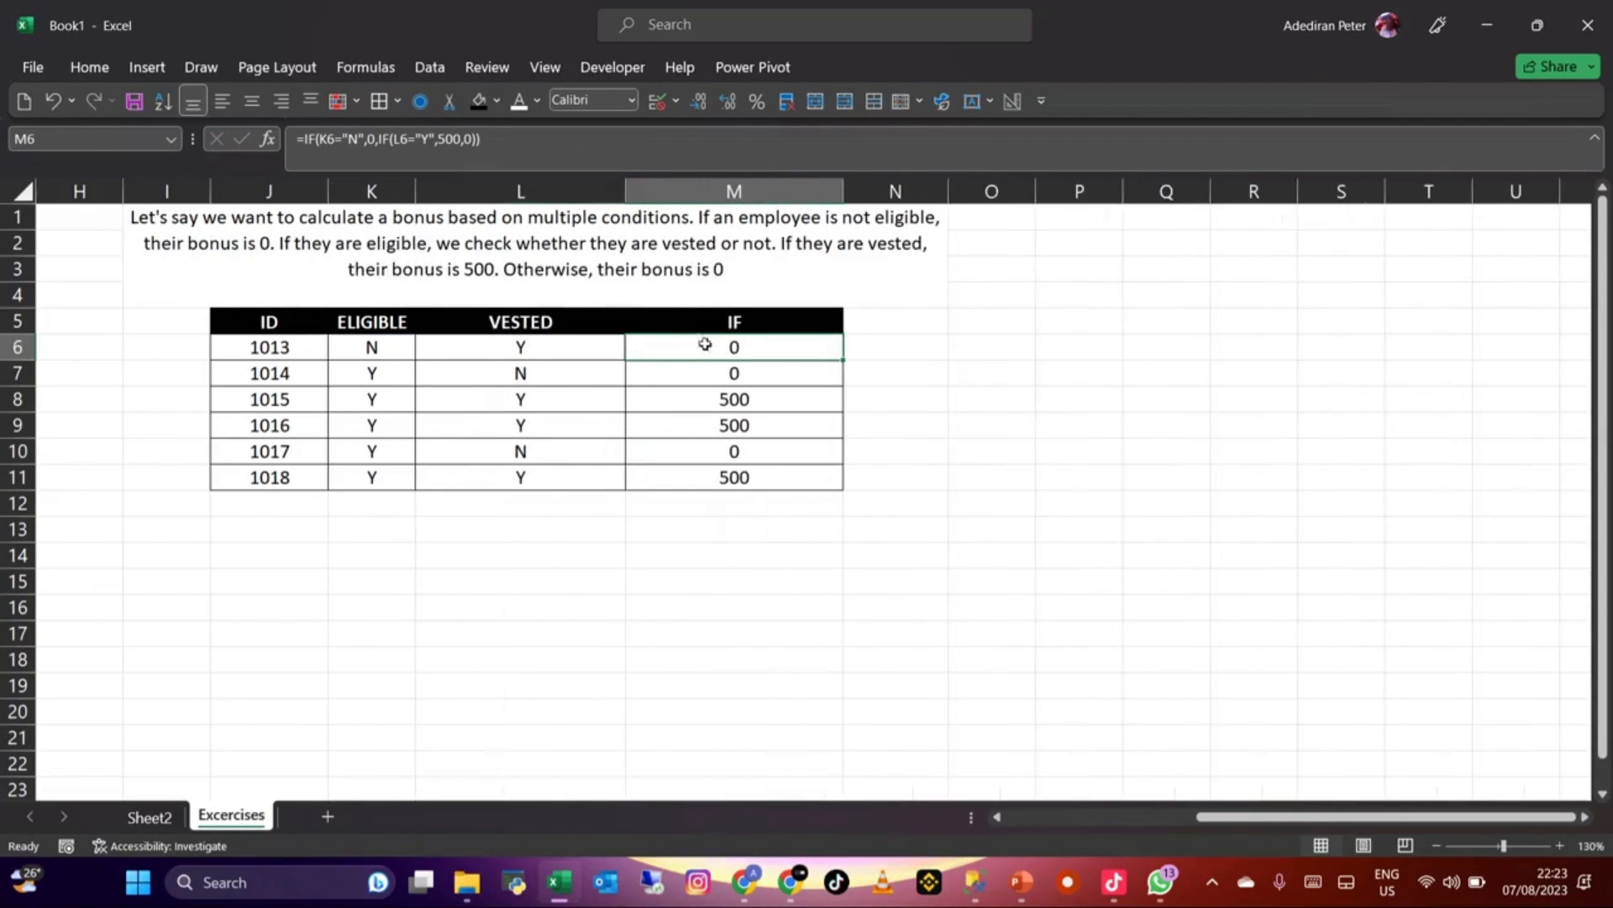
# Step: Examine the nested IF formula in M6 against the eligibility value in K6 and the vested value in L6
pyautogui.doubleClick(723, 344)
pyautogui.click(565, 418)
pyautogui.click(721, 346)
pyautogui.doubleClick(713, 347)
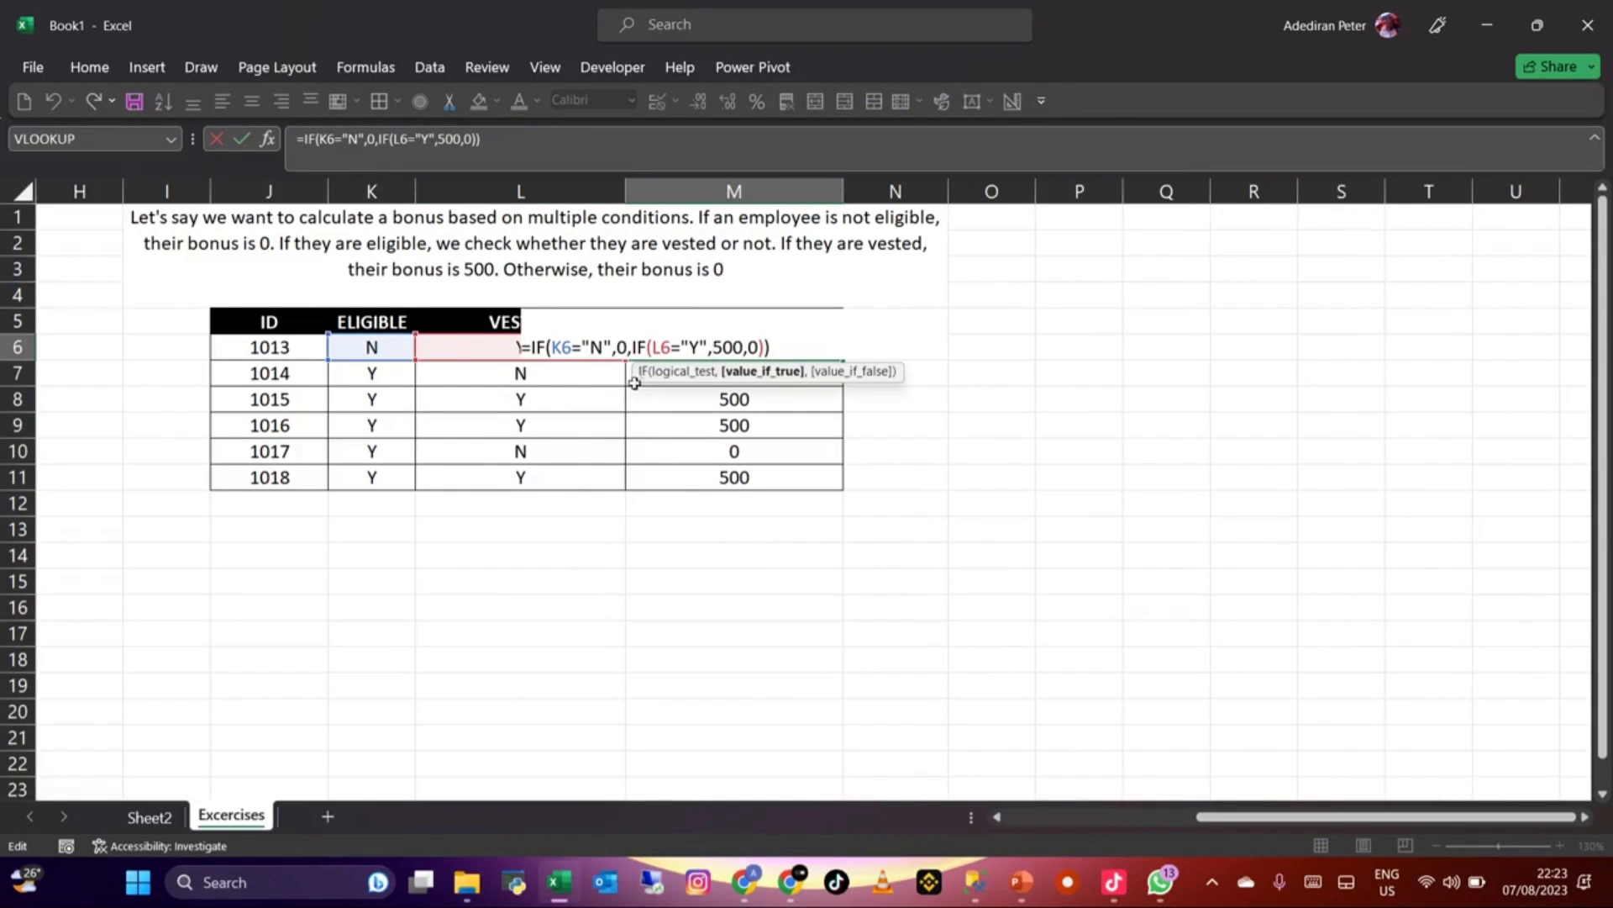
pyautogui.press('Escape')
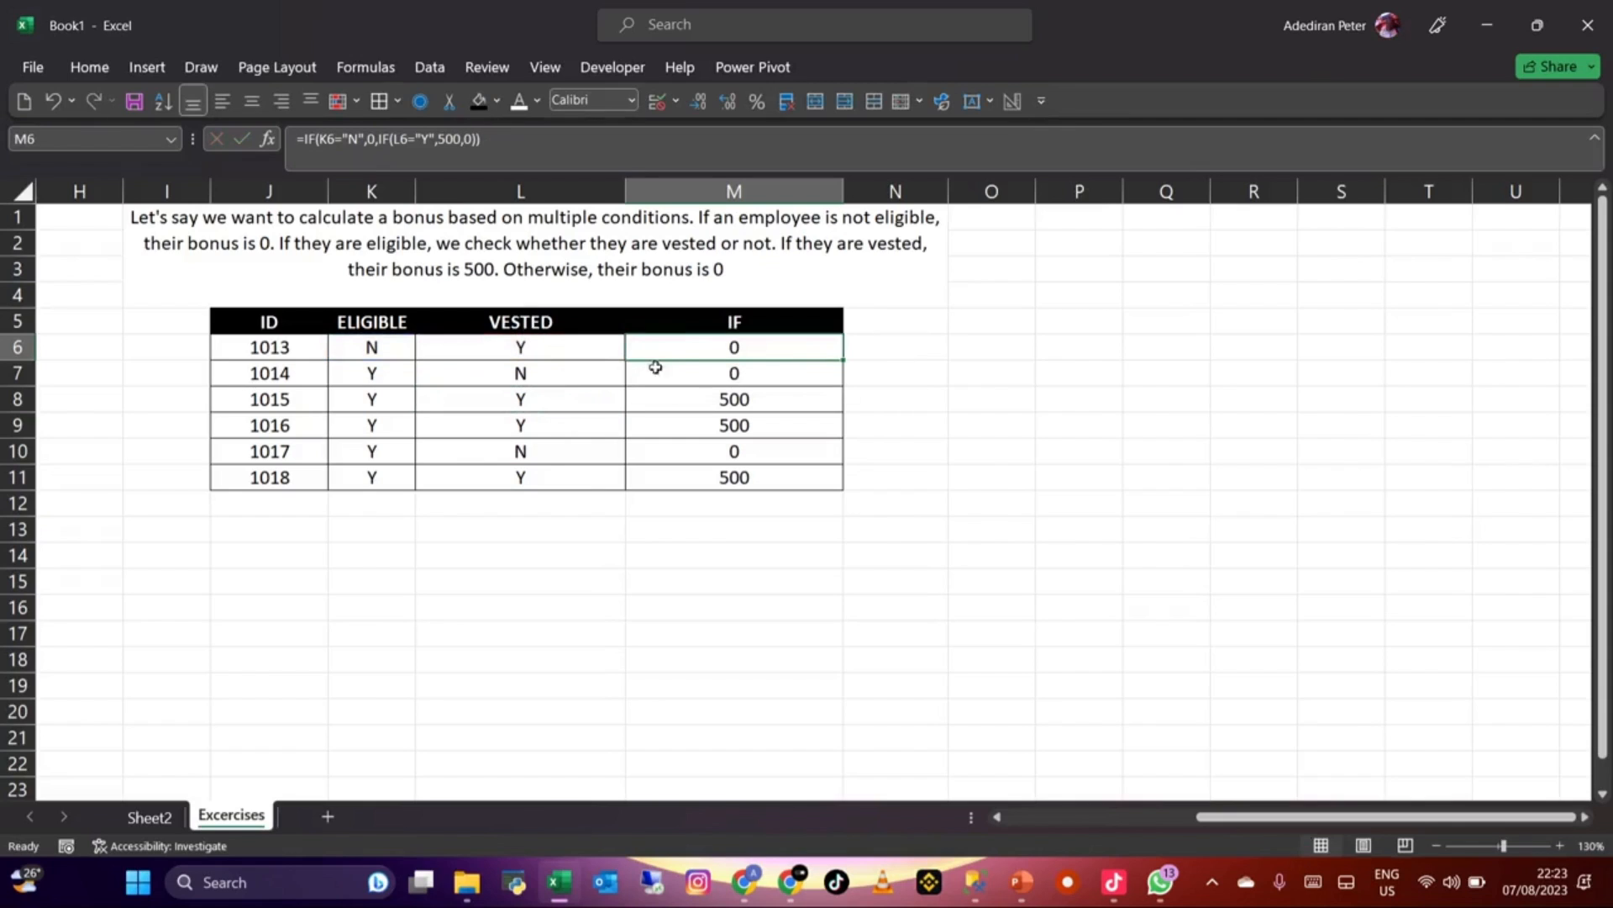
pyautogui.click(369, 348)
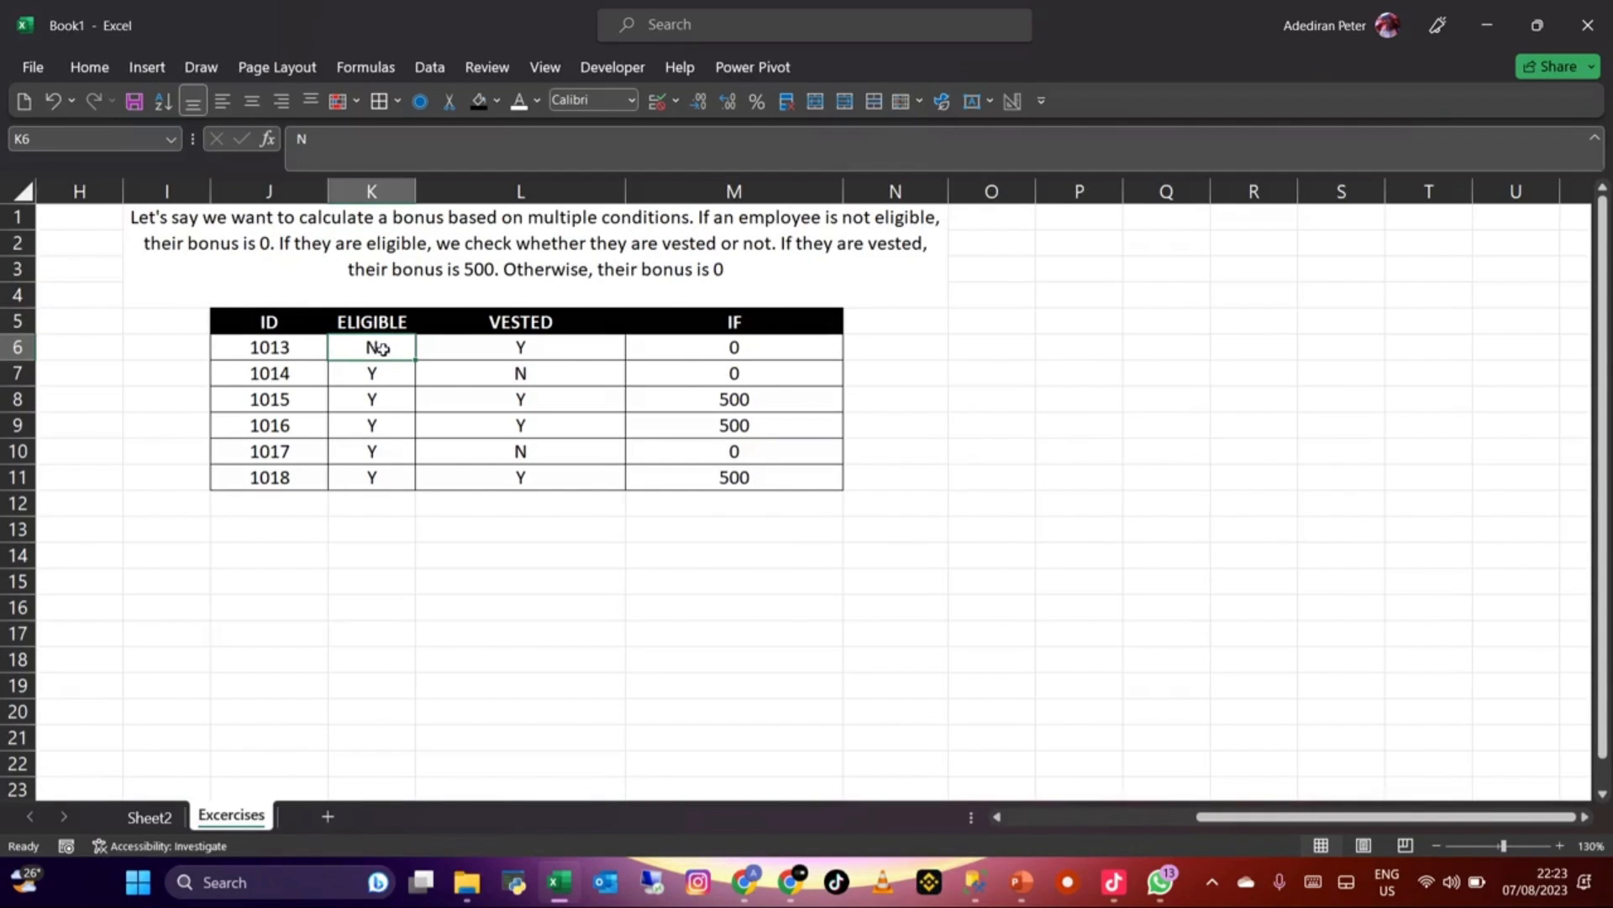
pyautogui.click(460, 349)
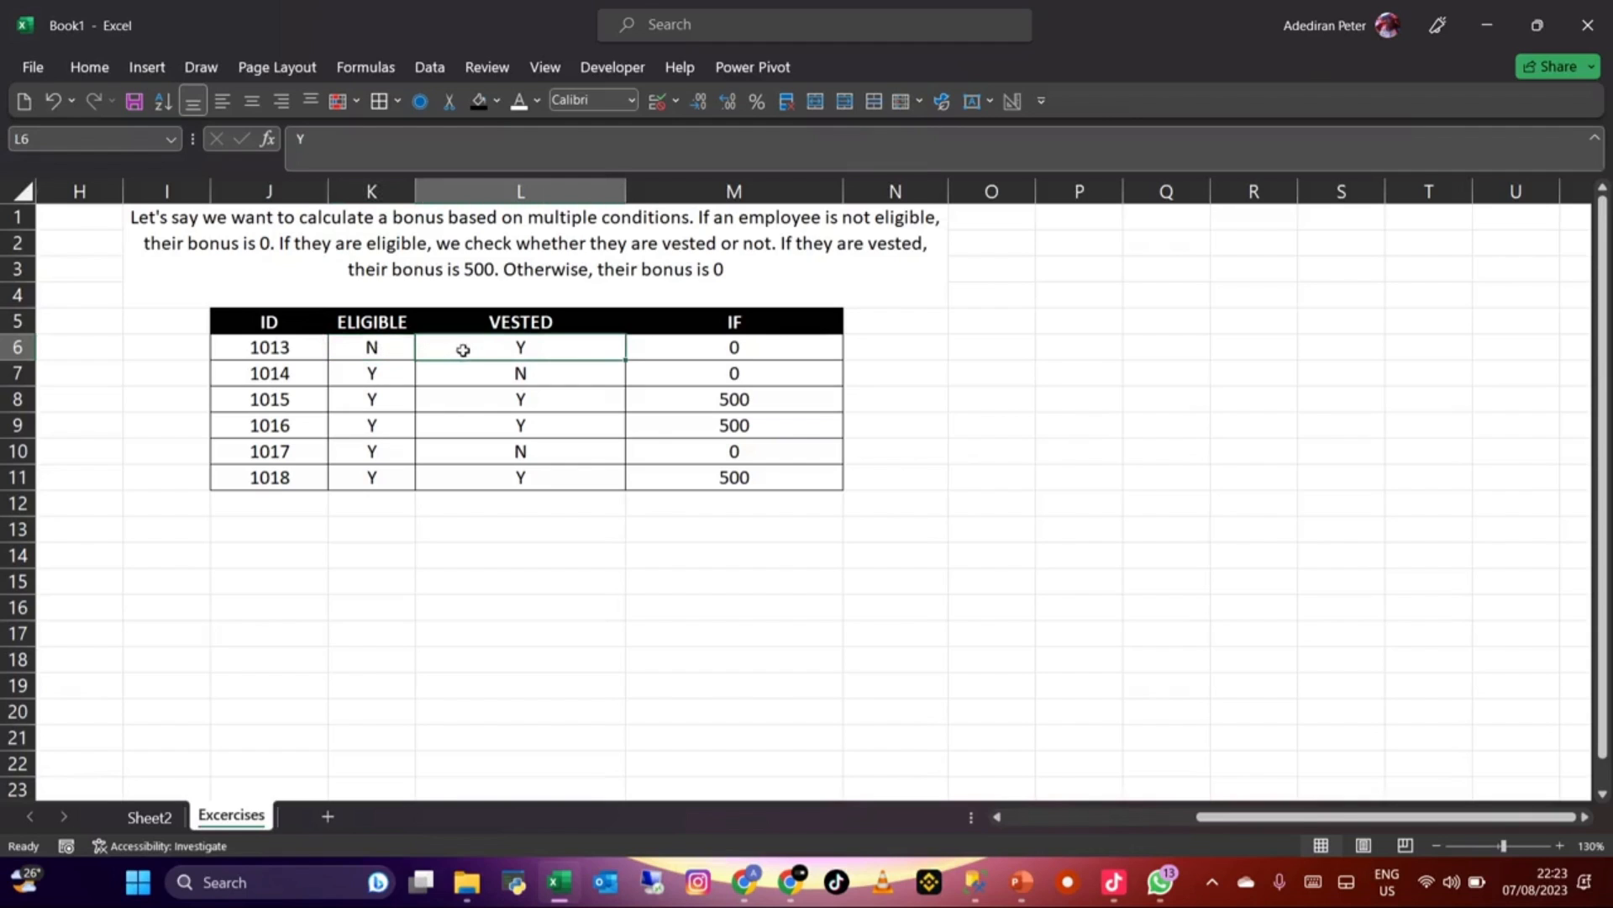
pyautogui.click(760, 347)
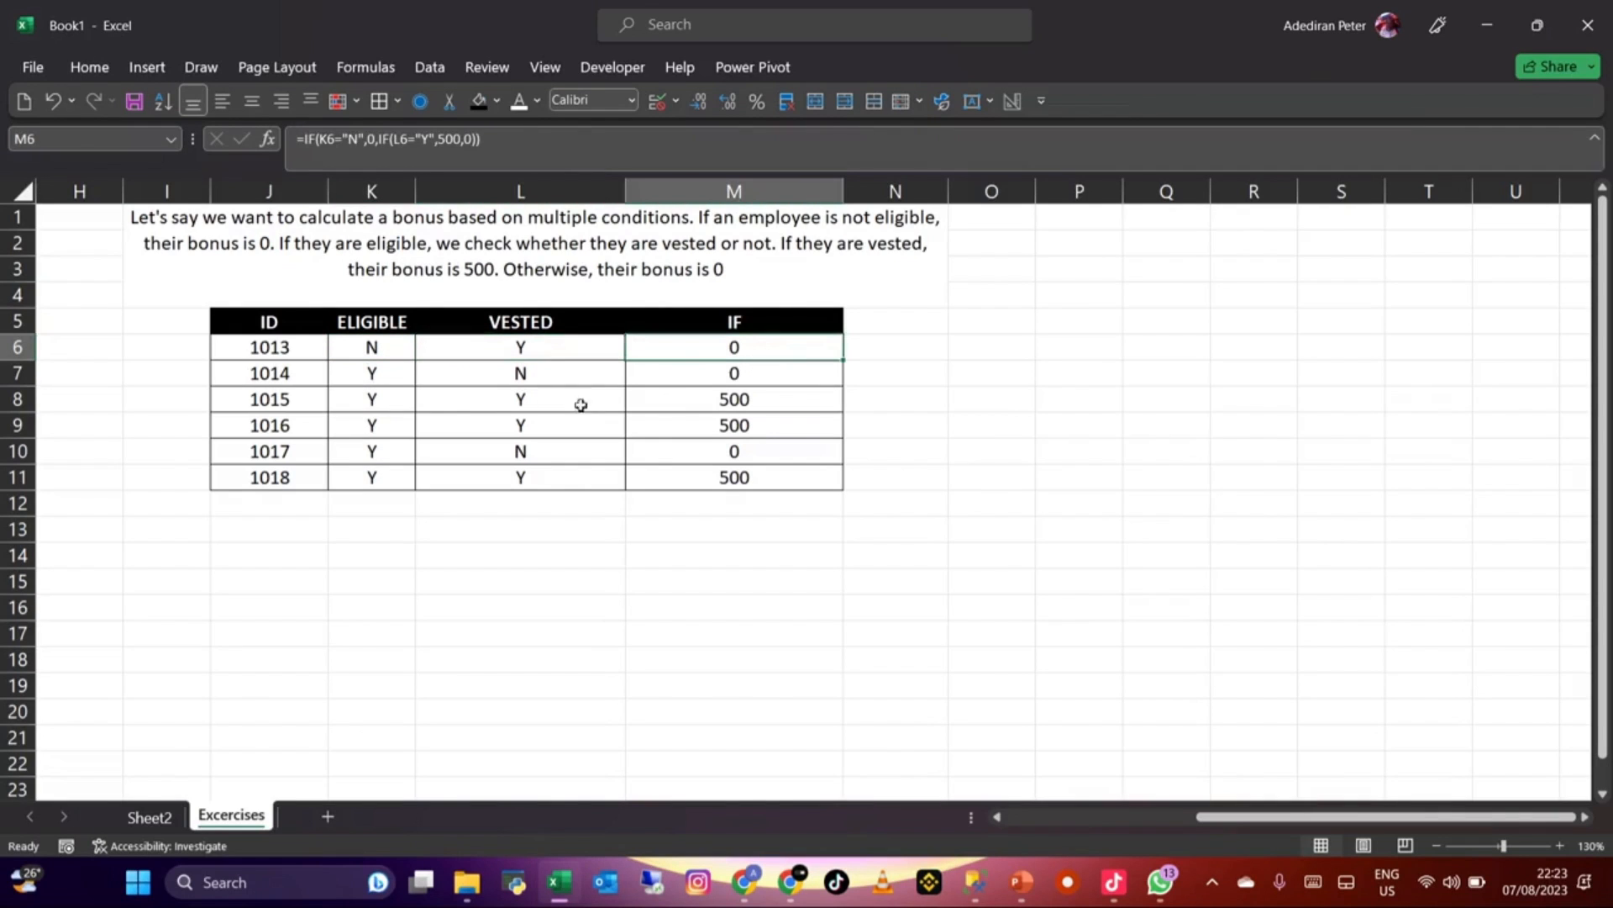
# Step: Compare the eligible and vested values in rows 7 to 9 with the nested IF results in column M
pyautogui.click(372, 374)
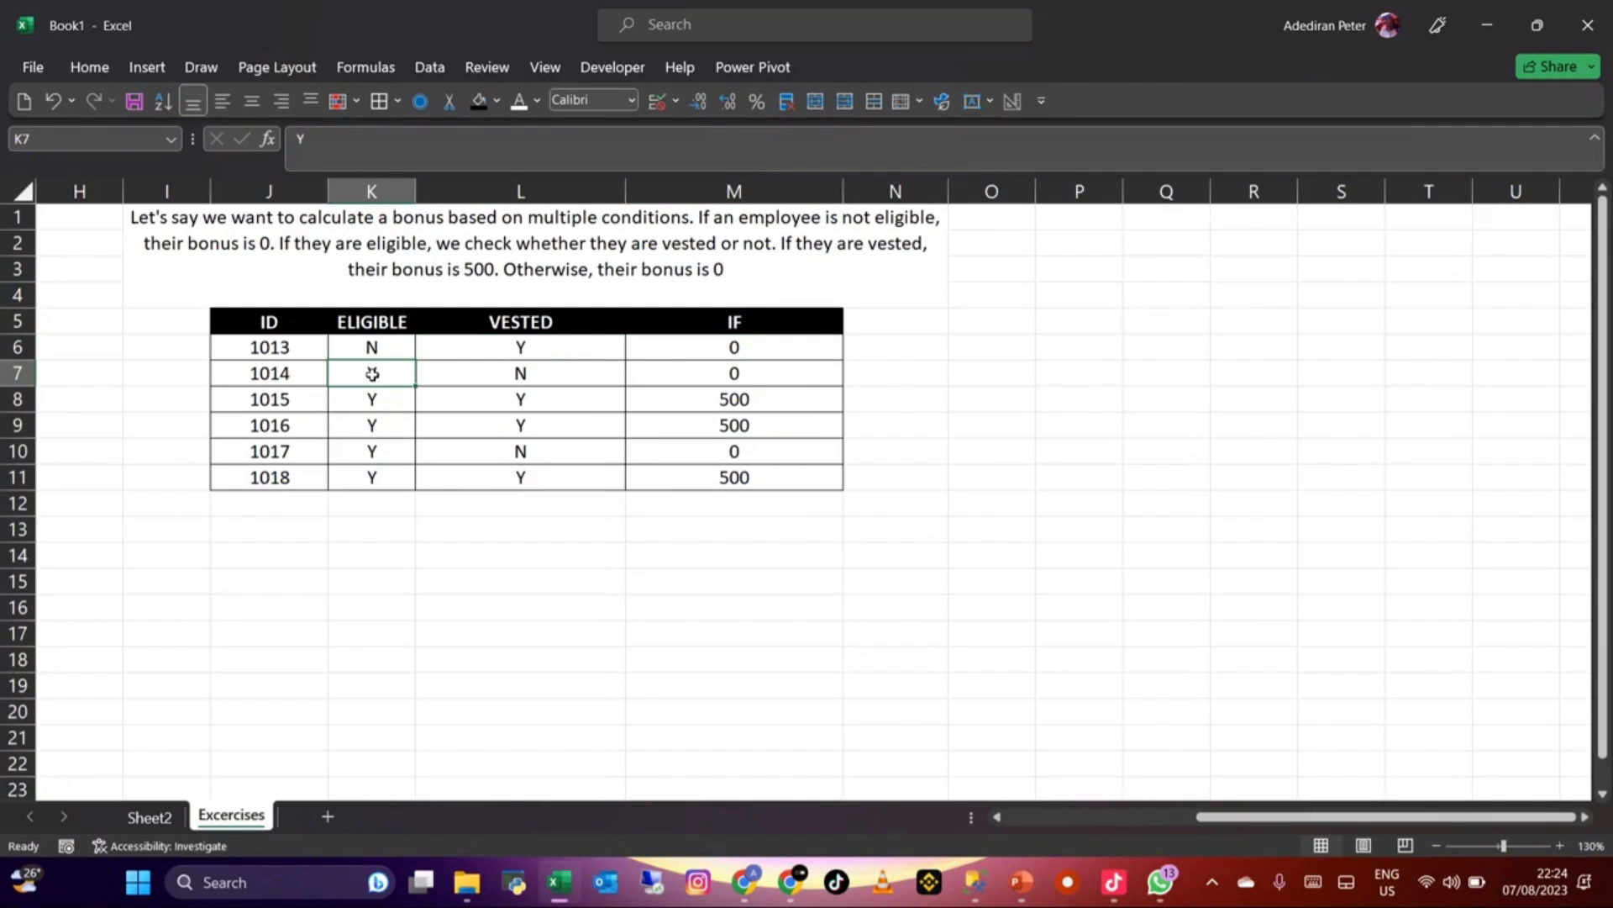
pyautogui.click(448, 379)
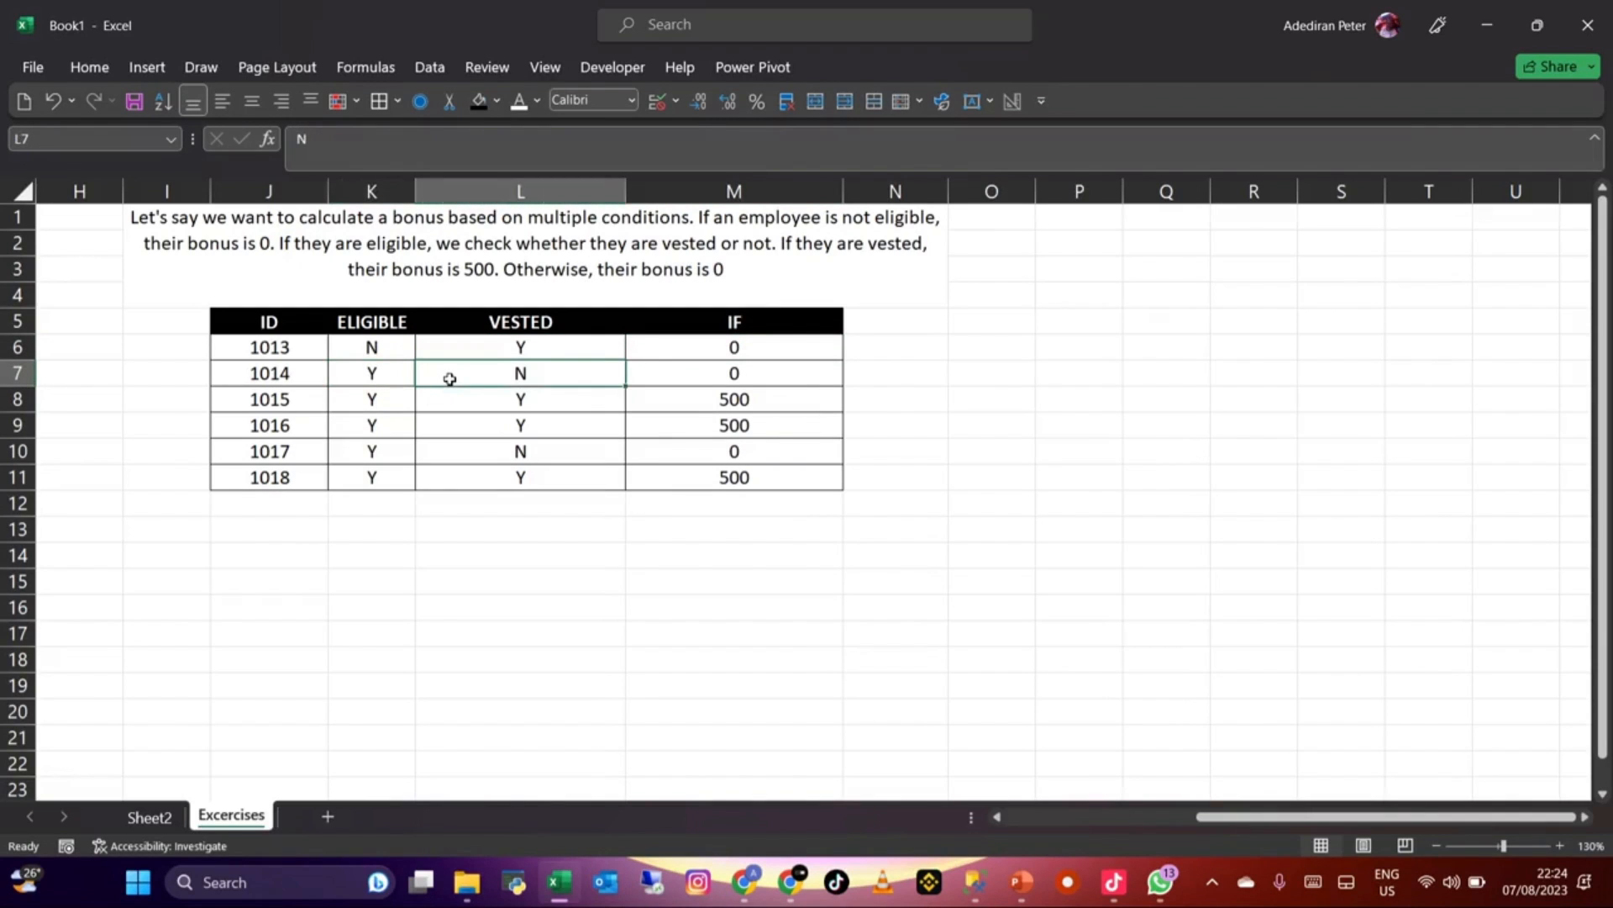
pyautogui.click(700, 371)
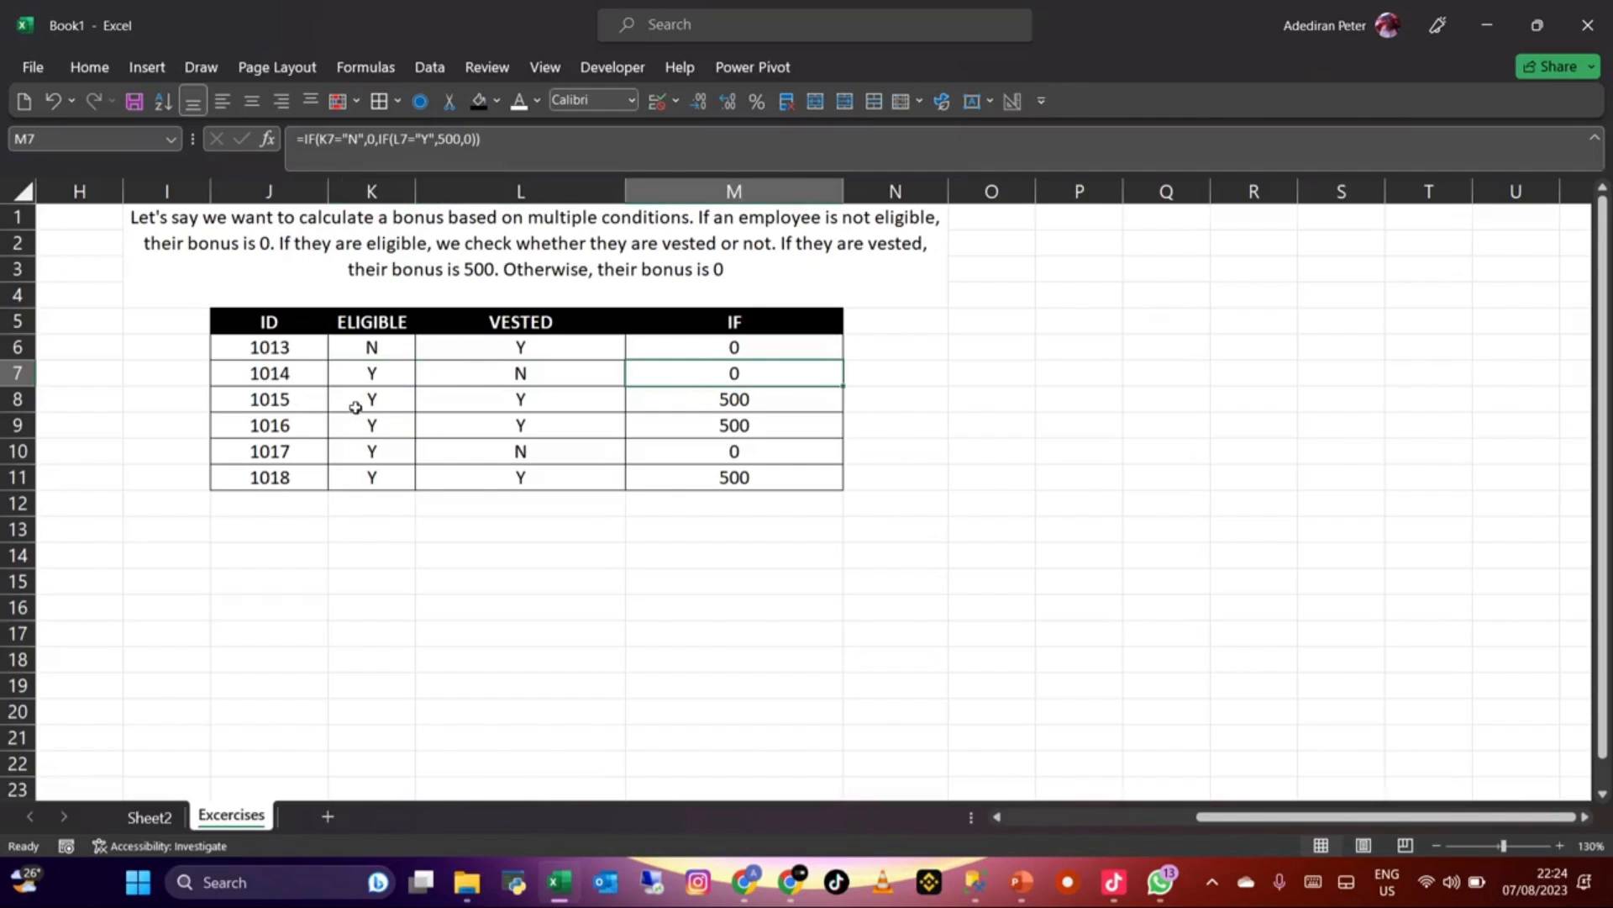
pyautogui.click(449, 396)
pyautogui.click(672, 400)
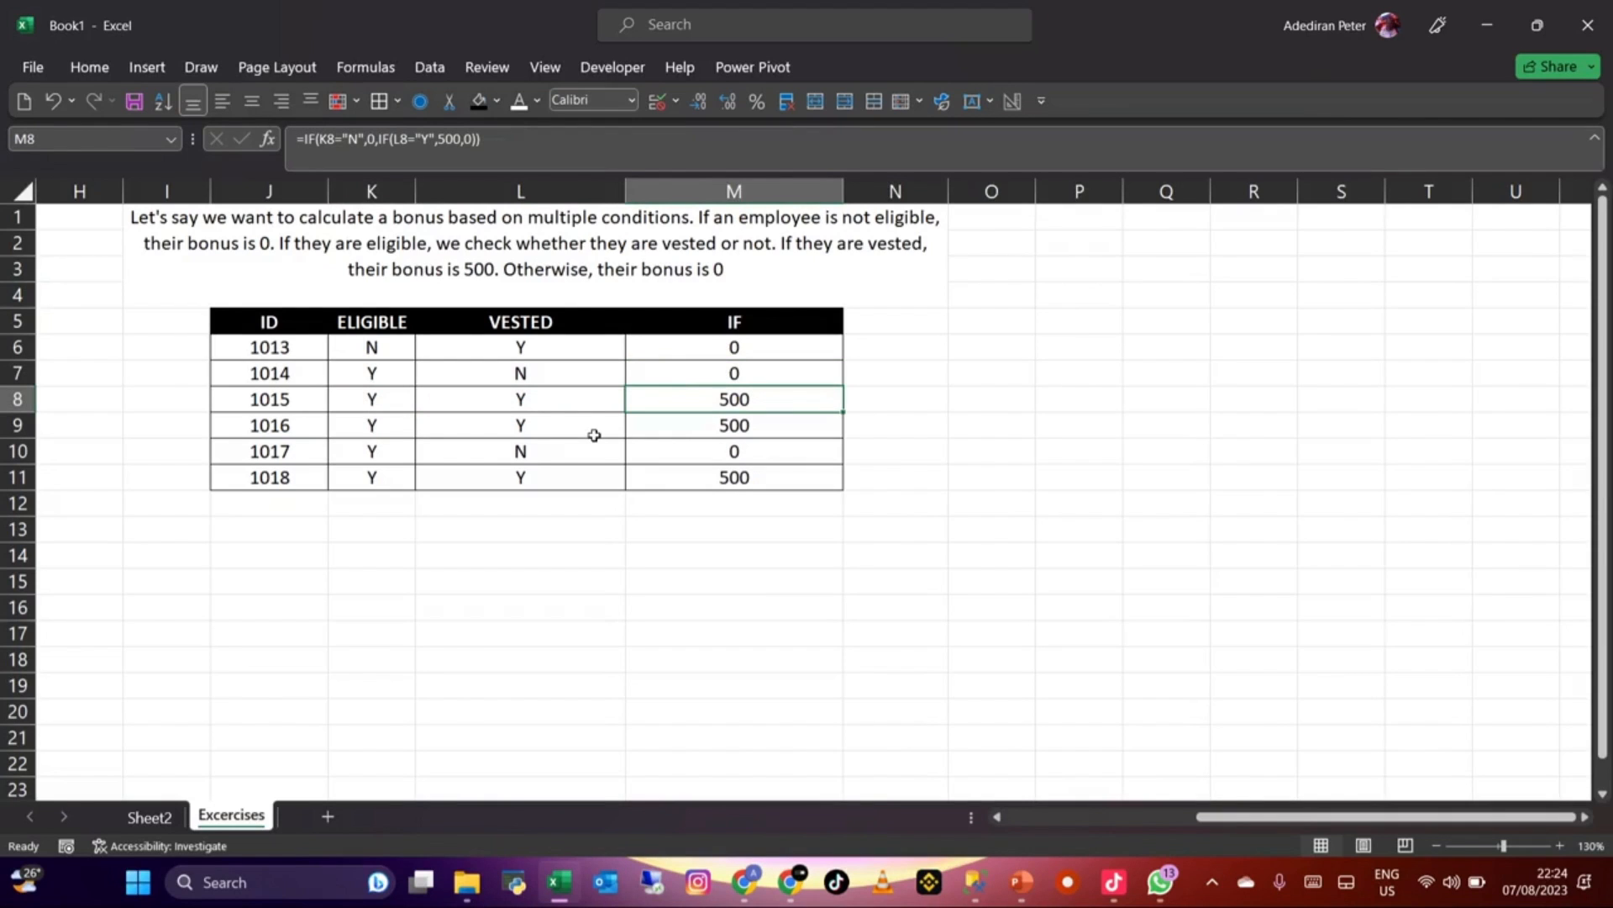
pyautogui.click(362, 429)
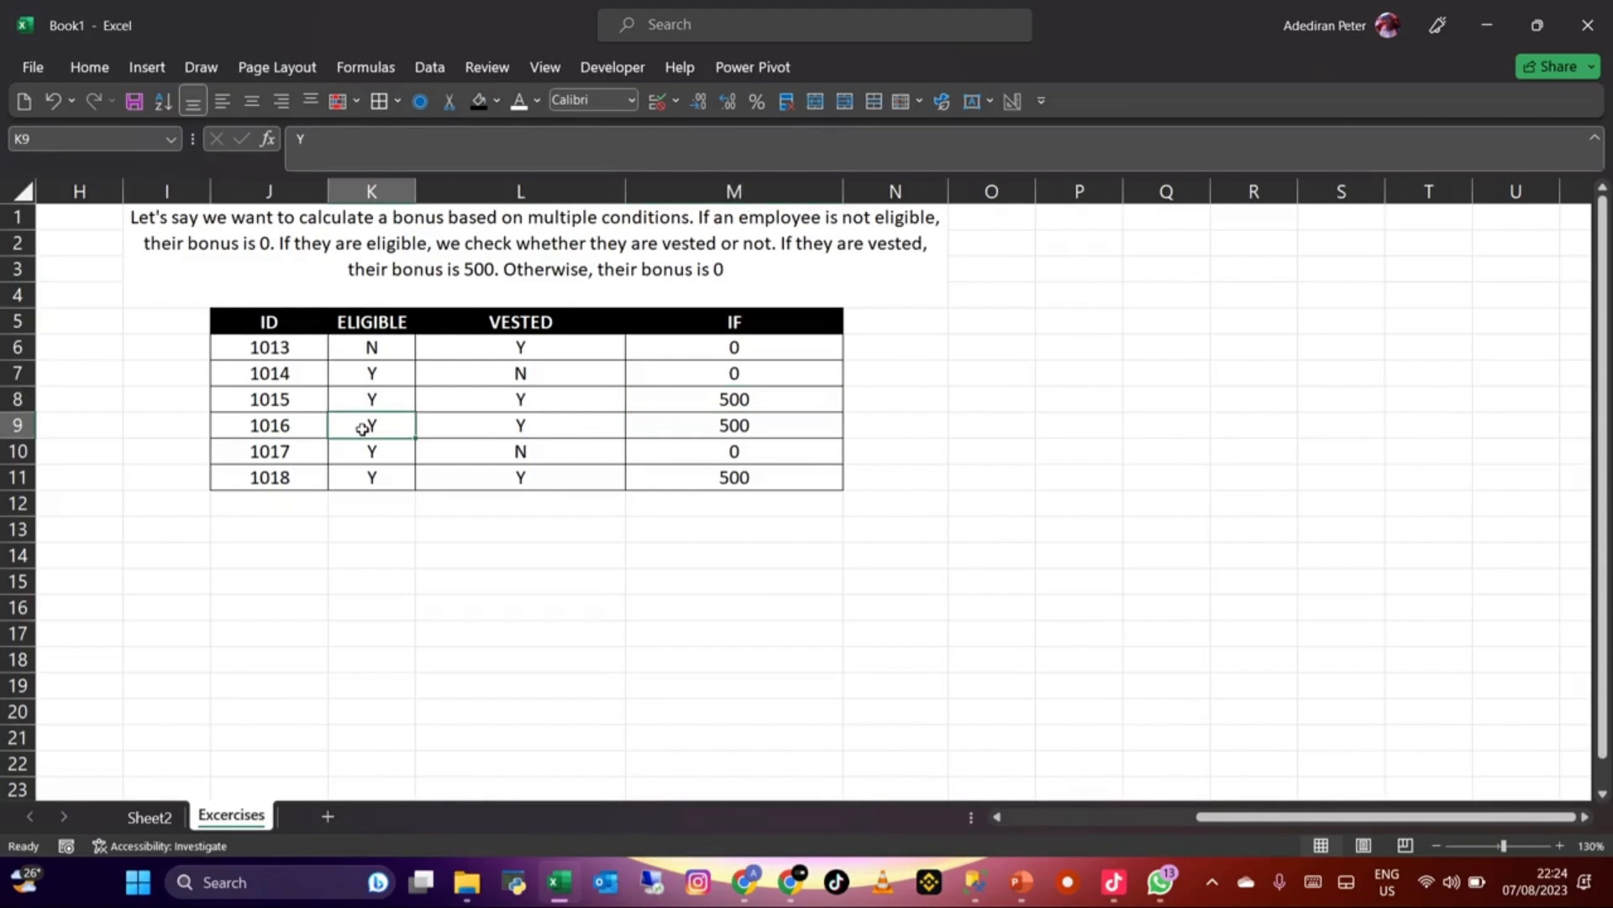
pyautogui.click(470, 430)
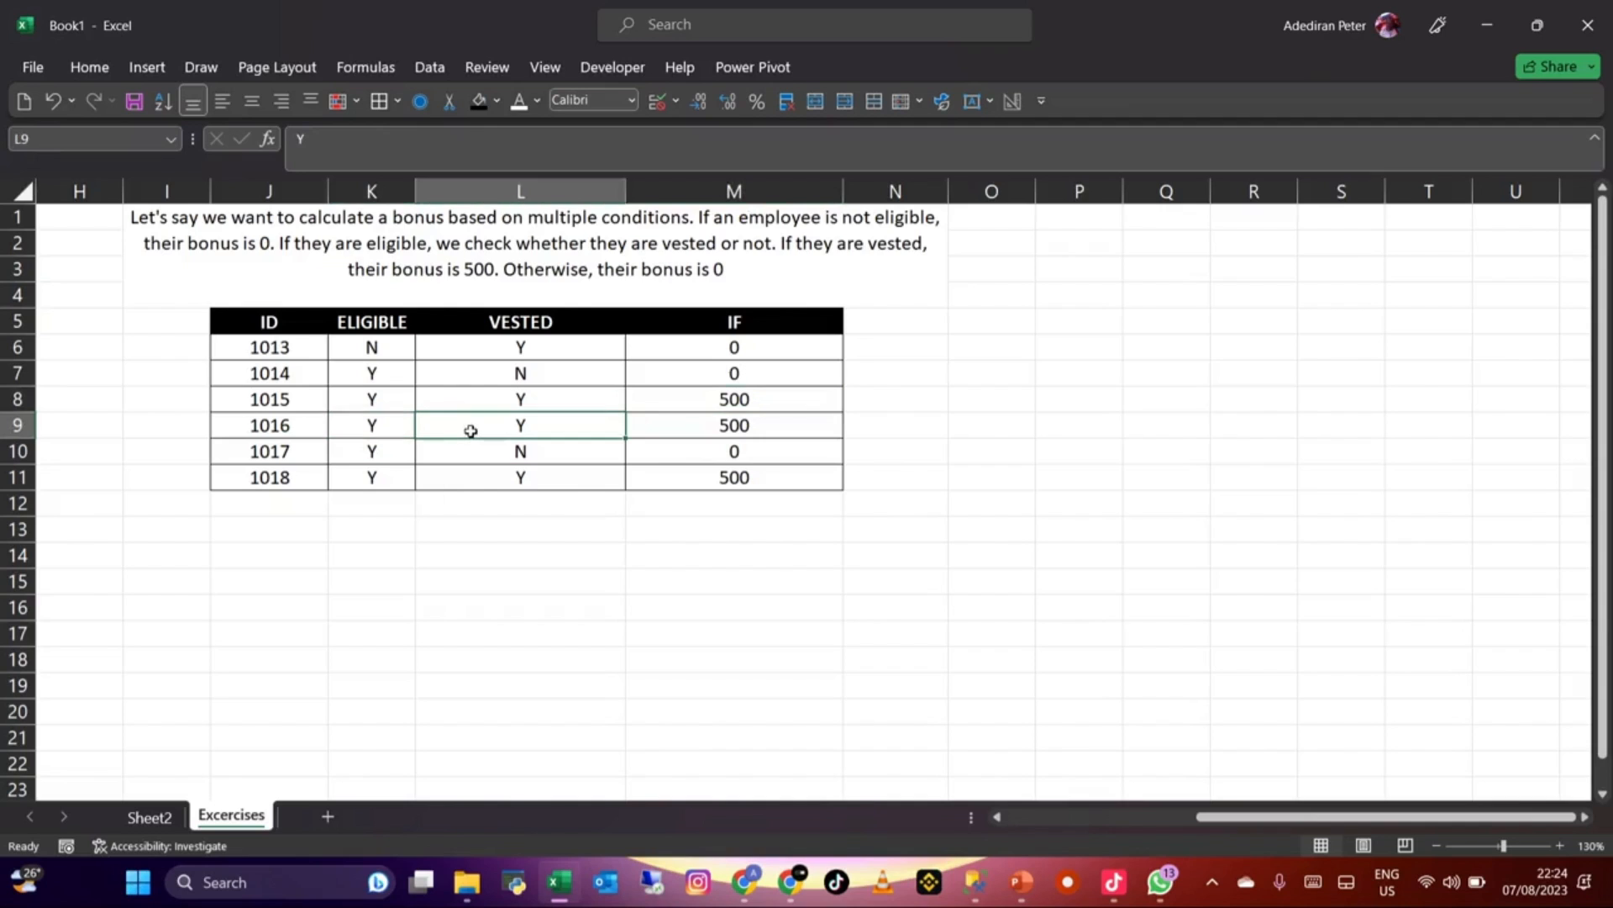
pyautogui.click(719, 427)
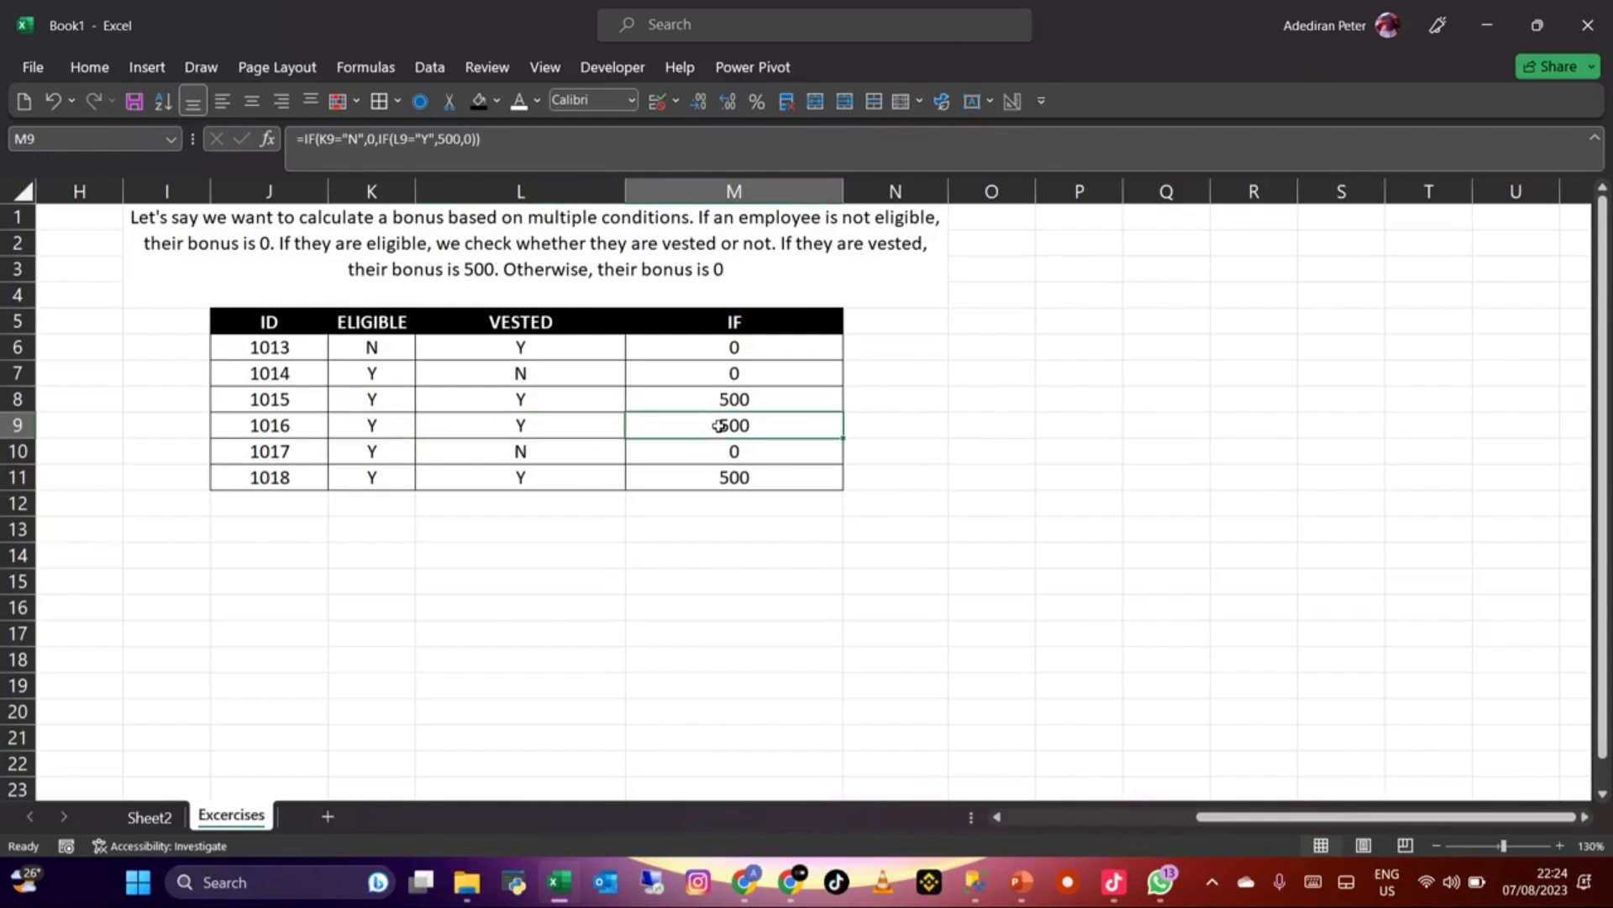
# Step: Check the nested IF results in M10 and M11 against the eligible and vested values of those rows
pyautogui.click(381, 455)
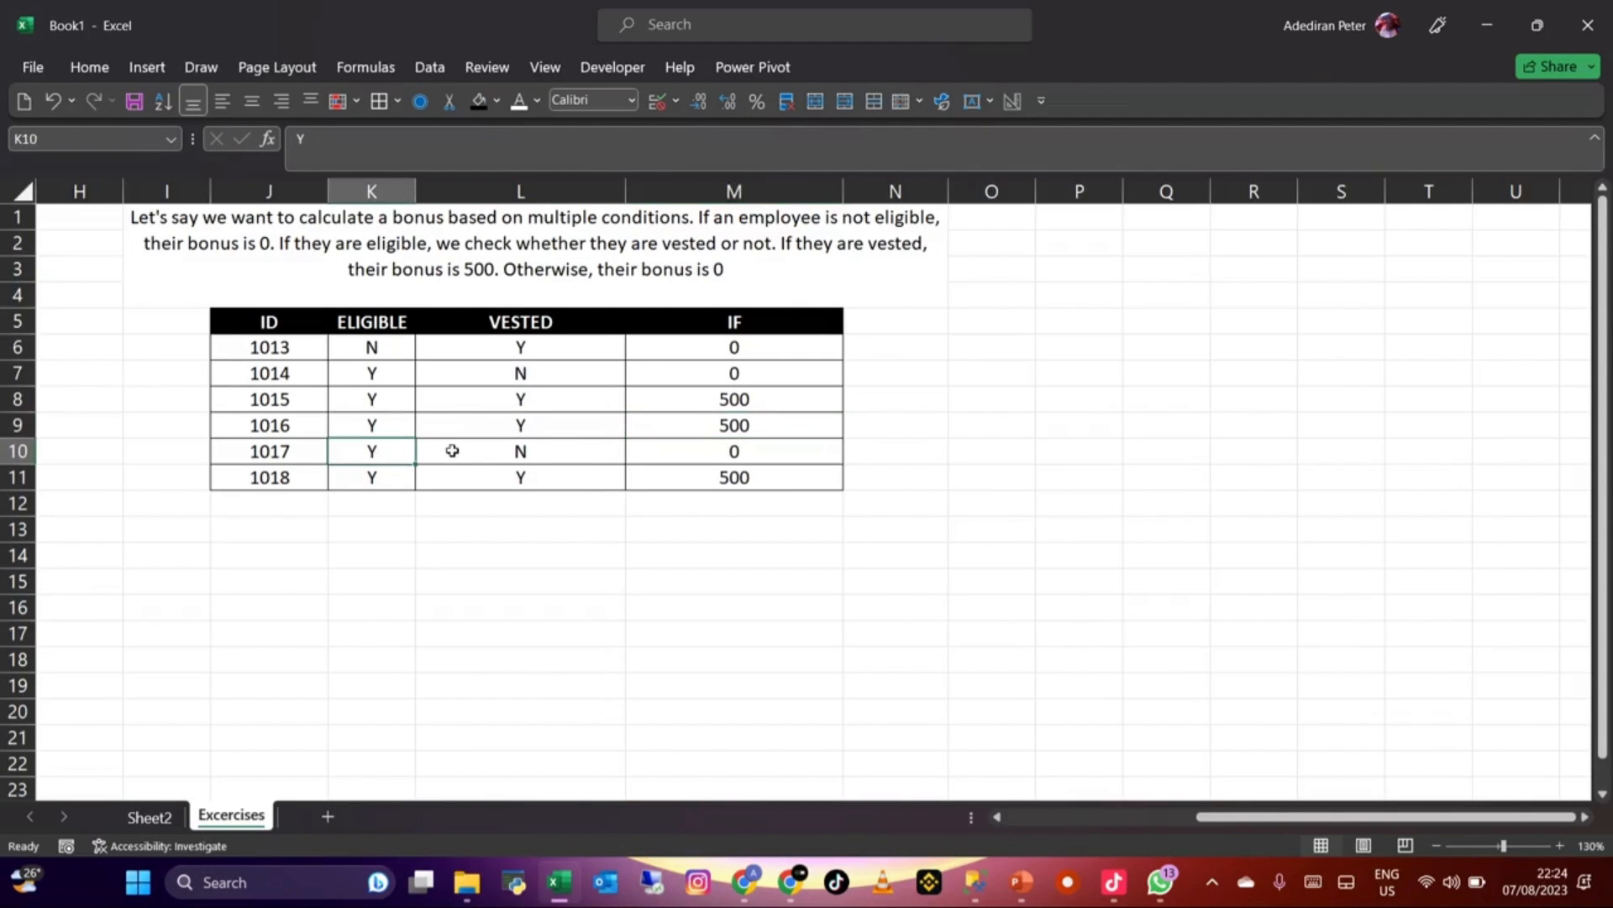
pyautogui.click(691, 454)
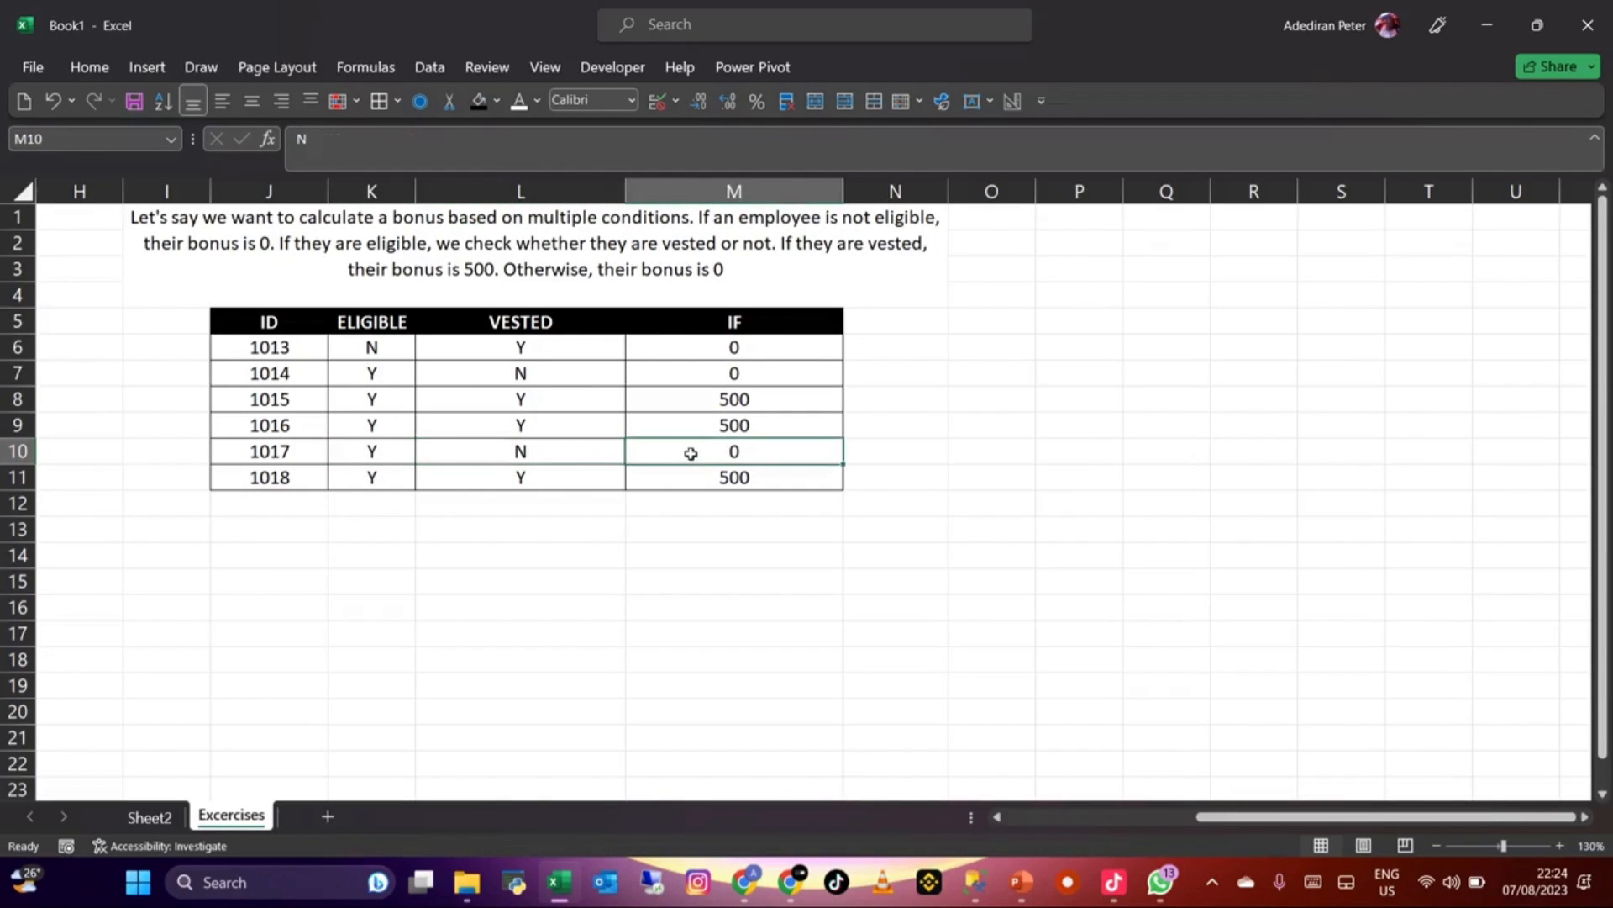
pyautogui.click(357, 475)
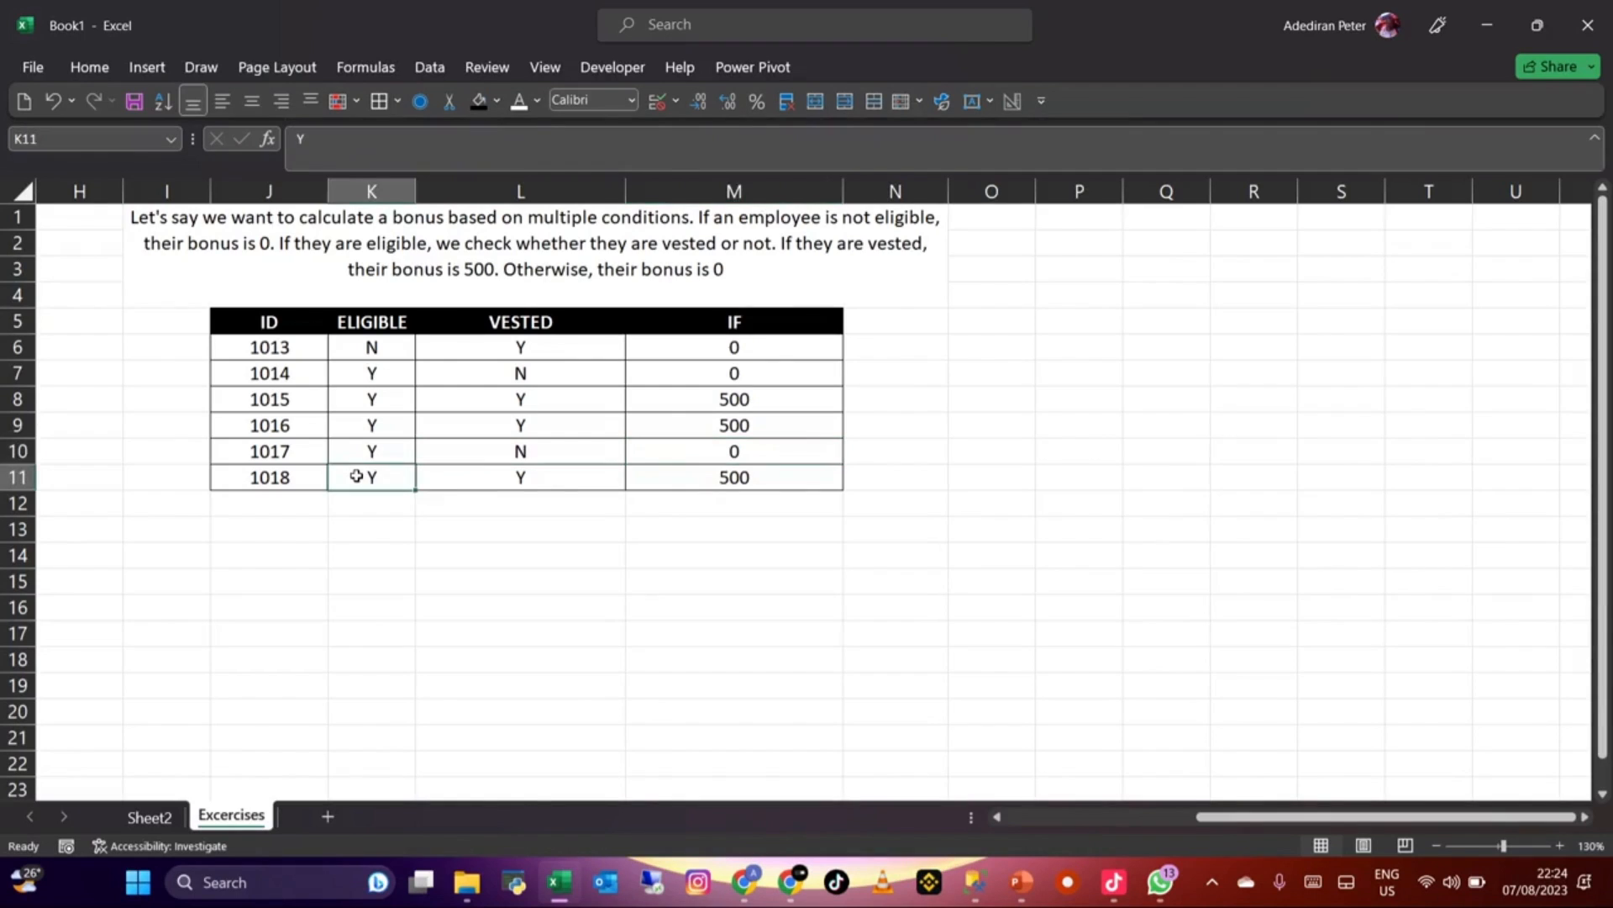
pyautogui.click(457, 479)
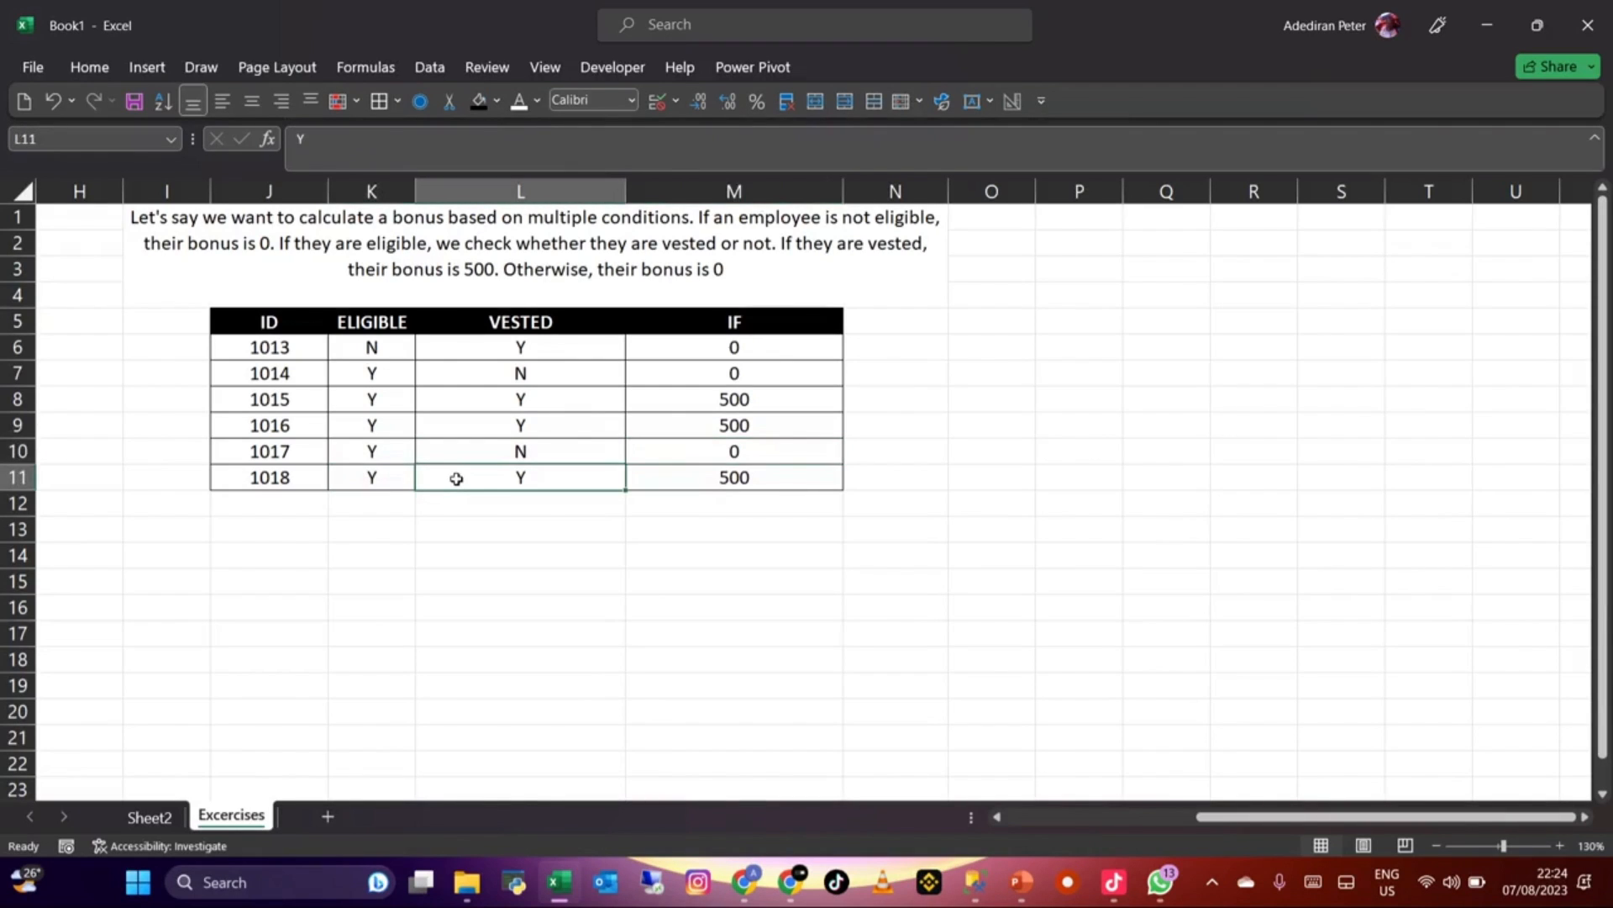
pyautogui.click(730, 477)
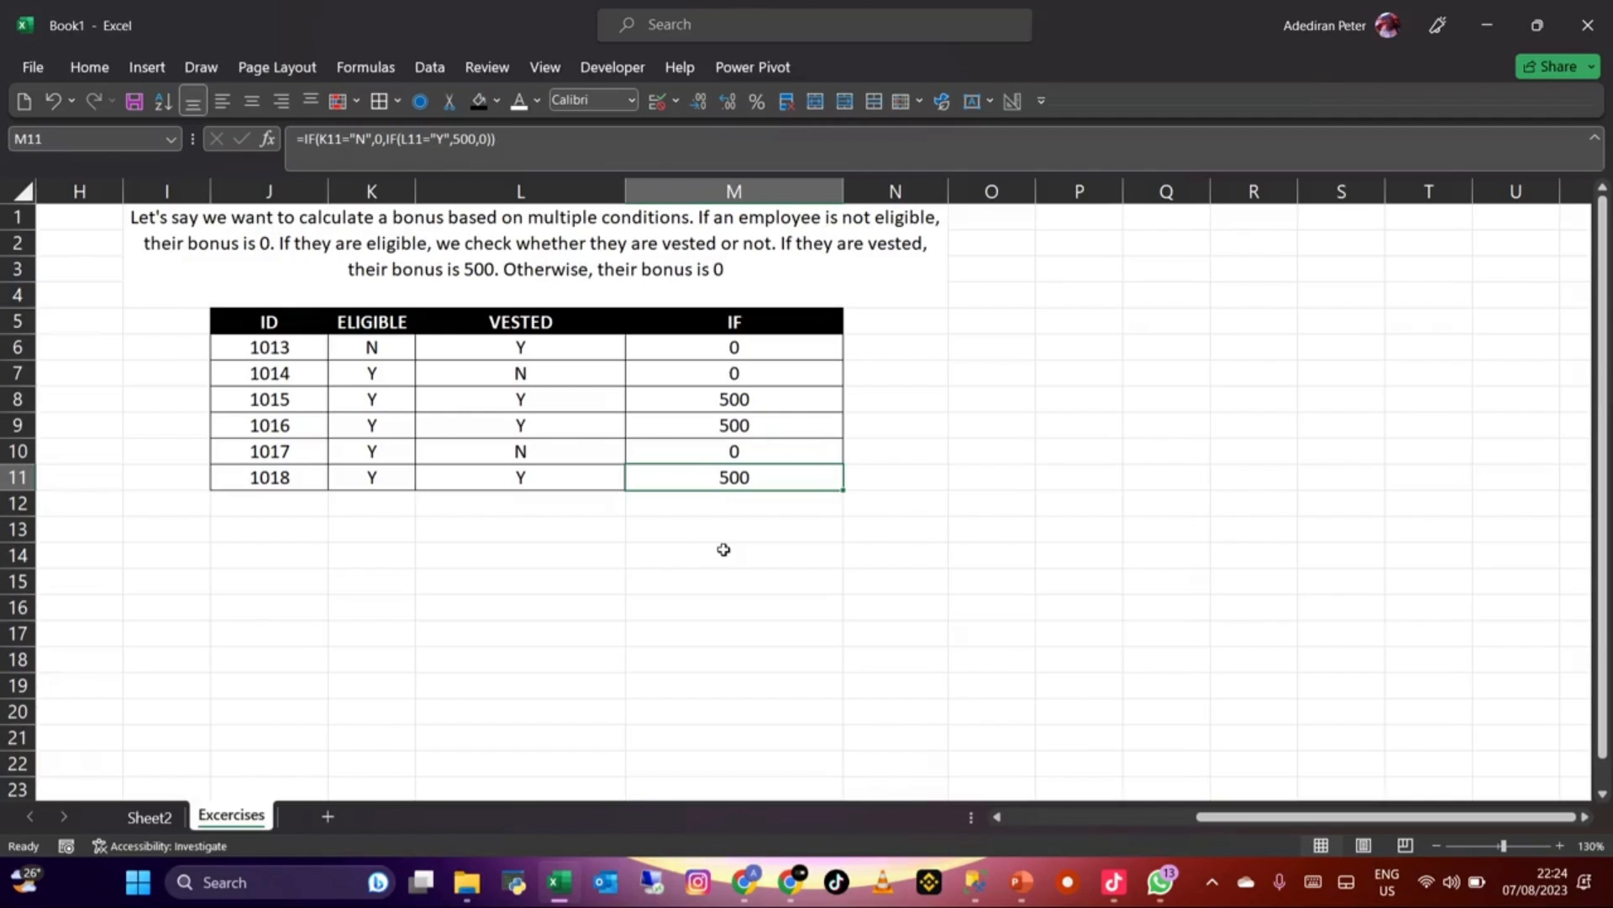
pyautogui.click(724, 550)
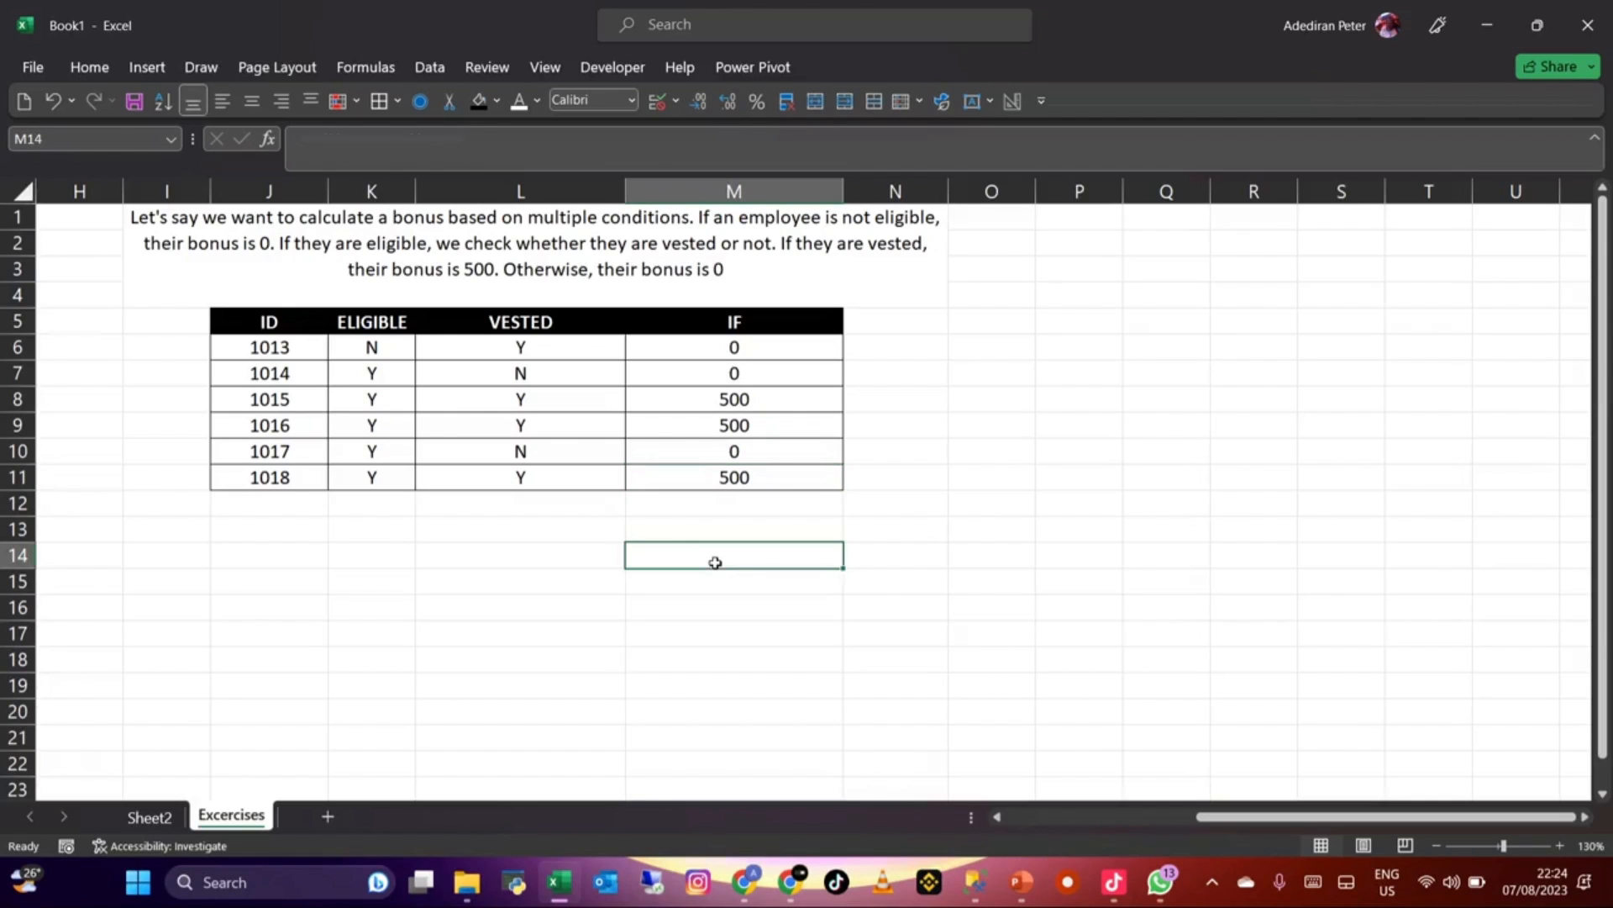
pyautogui.click(478, 547)
pyautogui.click(384, 482)
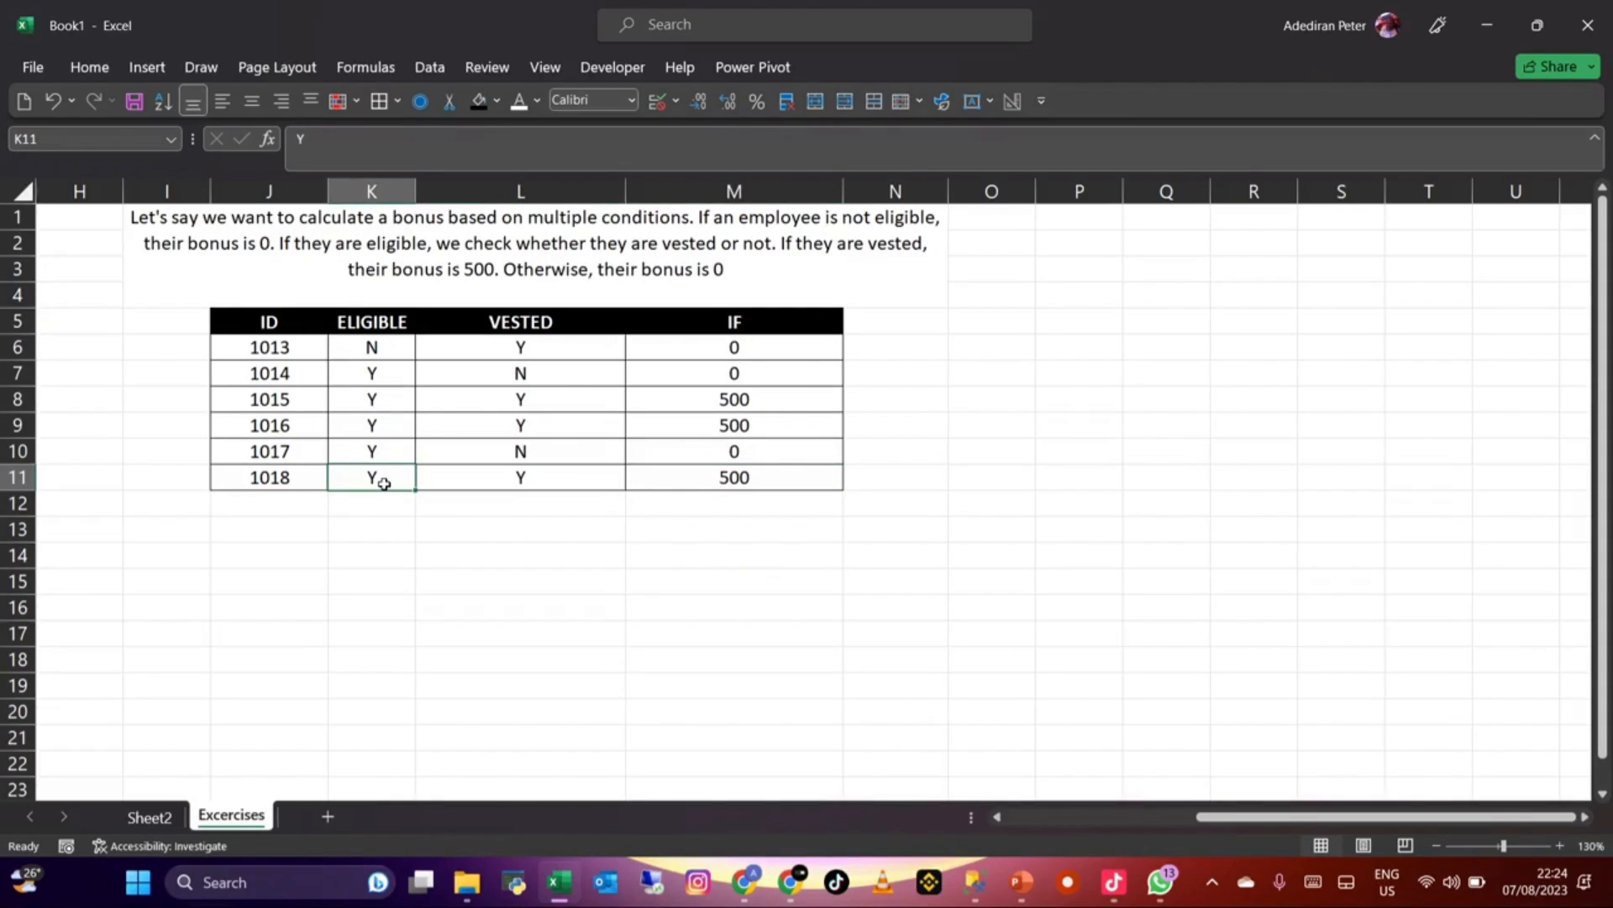
# Step: Copy the formula text =IF(K6="N",0,IF(L6="Y",500,0)) from M6 and place it as visible text in N6
pyautogui.click(708, 350)
pyautogui.moveTo(482, 138); pyautogui.dragTo(292, 138)
pyautogui.hotkey('ctrl', 'c')
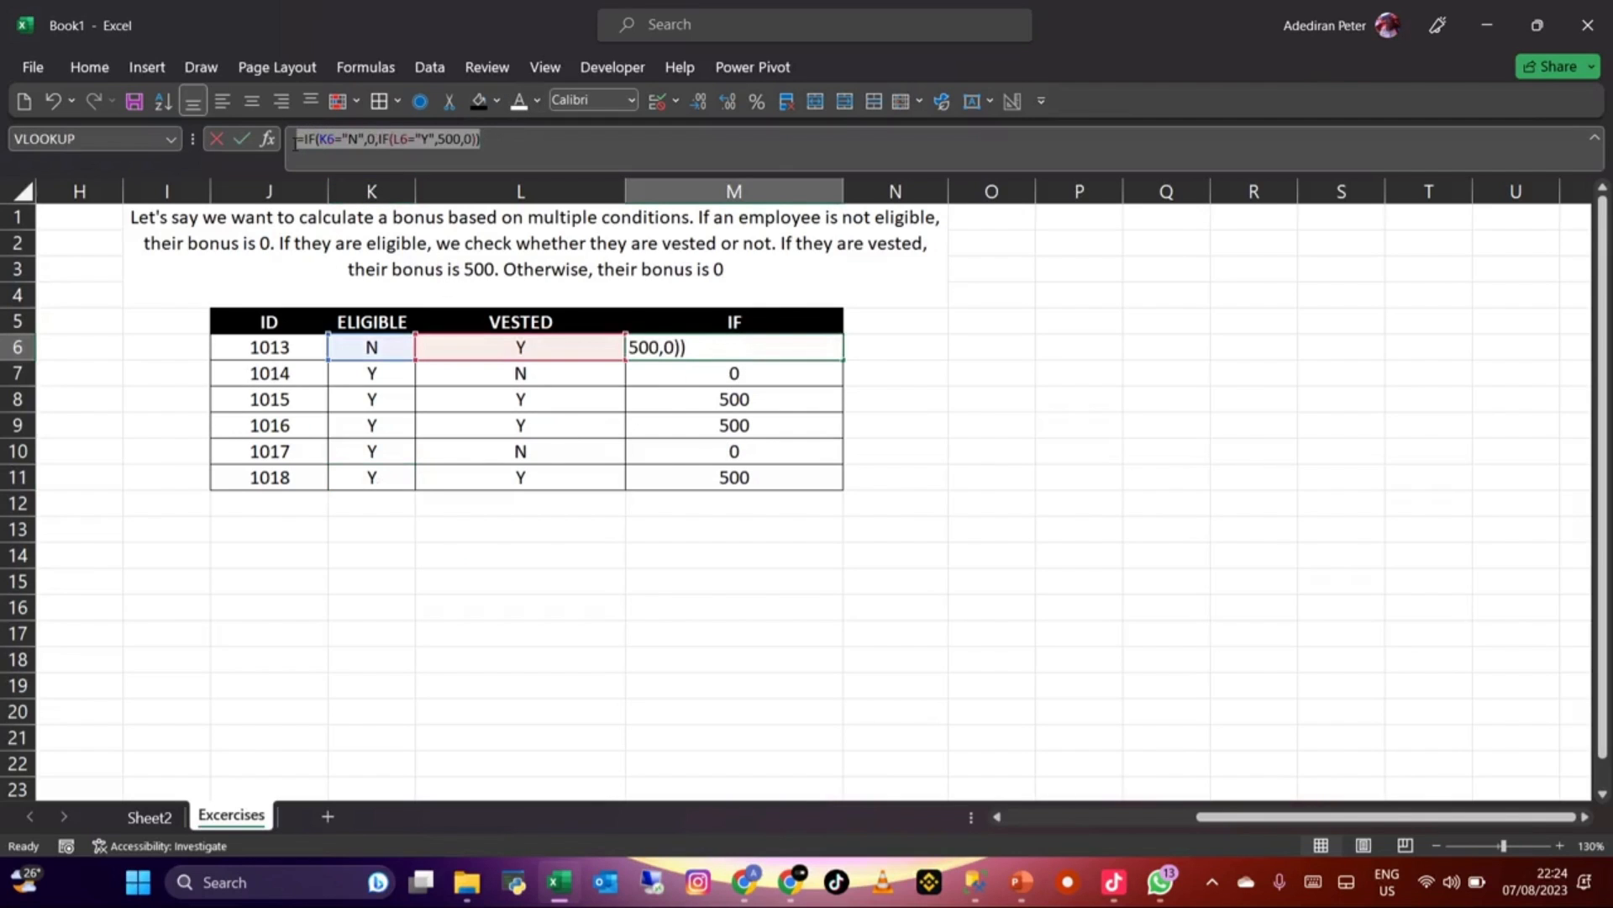
pyautogui.press('Escape')
pyautogui.click(900, 344)
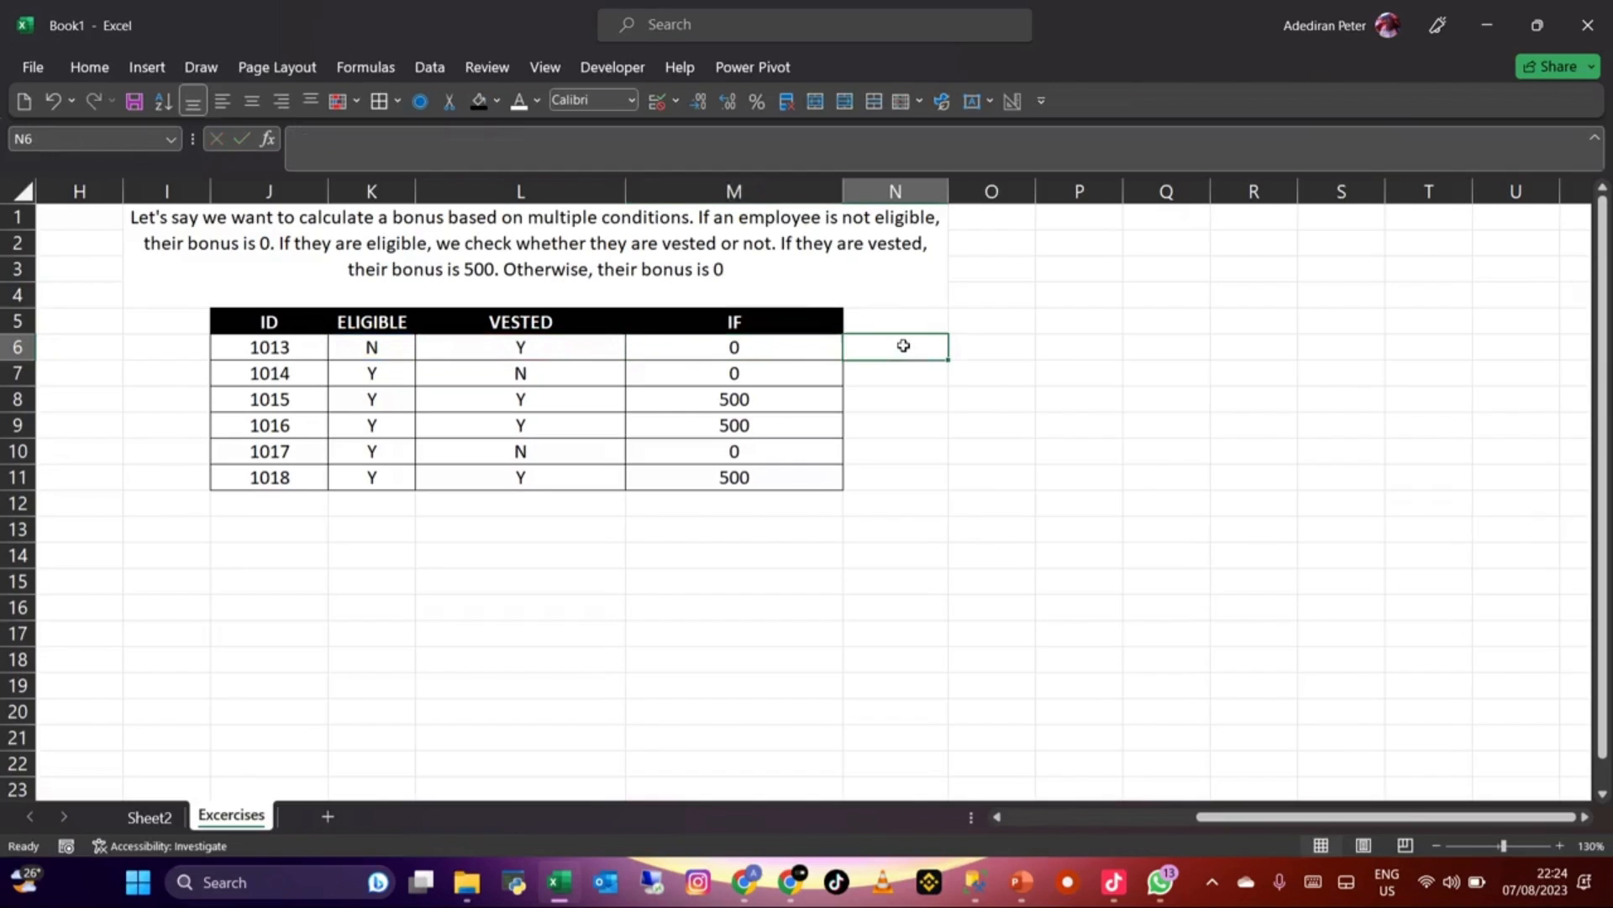
pyautogui.hotkey('ctrl', 'v')
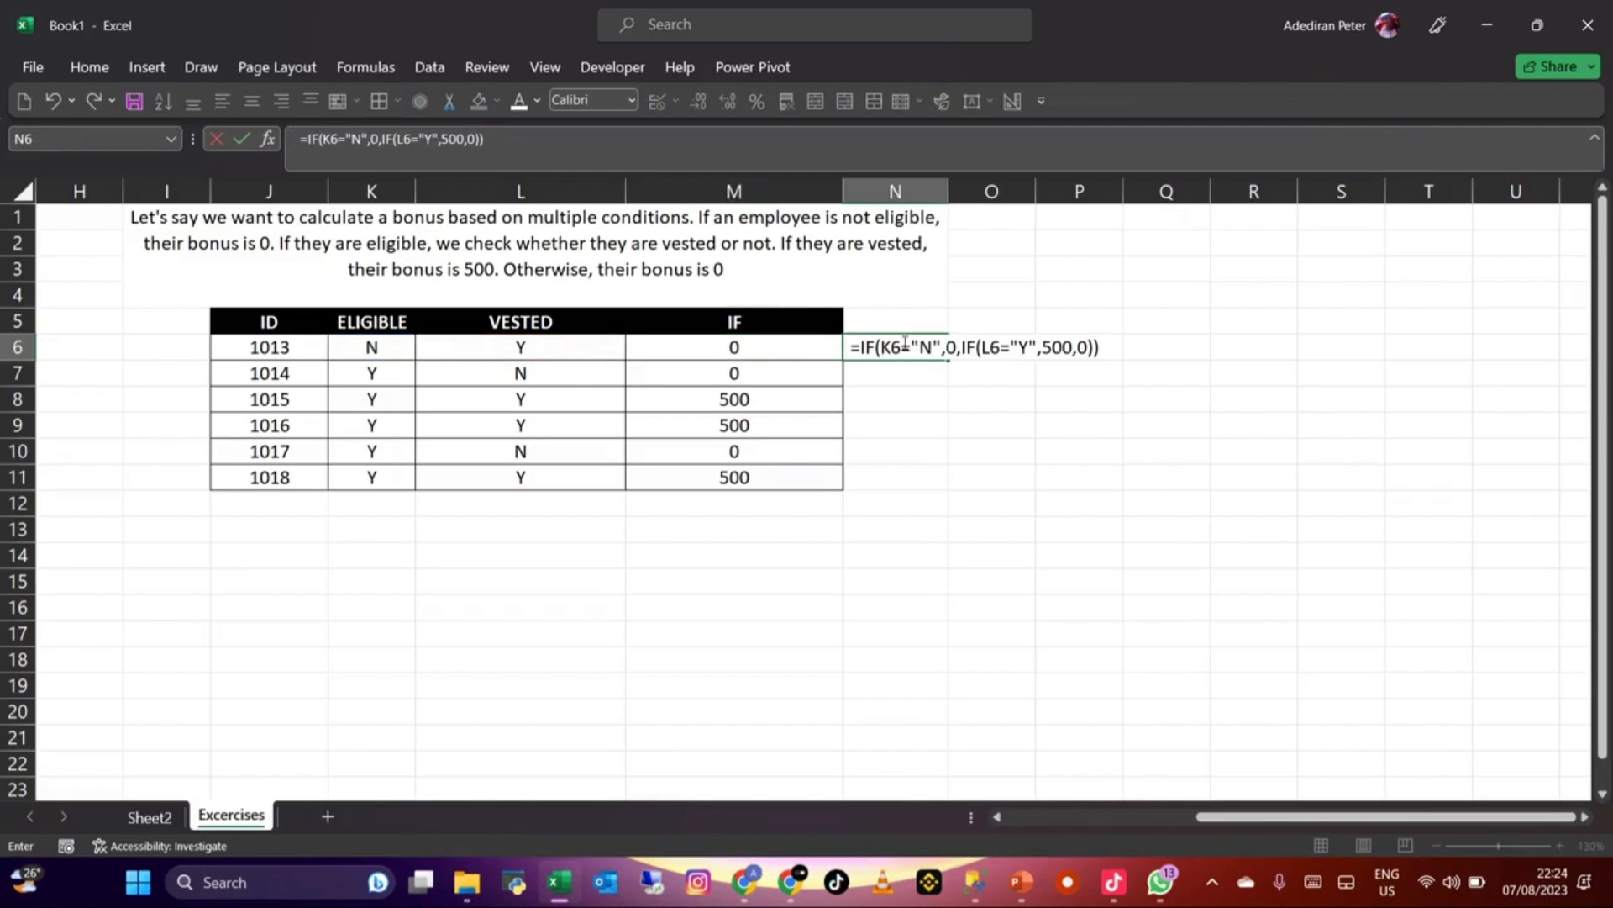
pyautogui.press('Return')
pyautogui.click(980, 439)
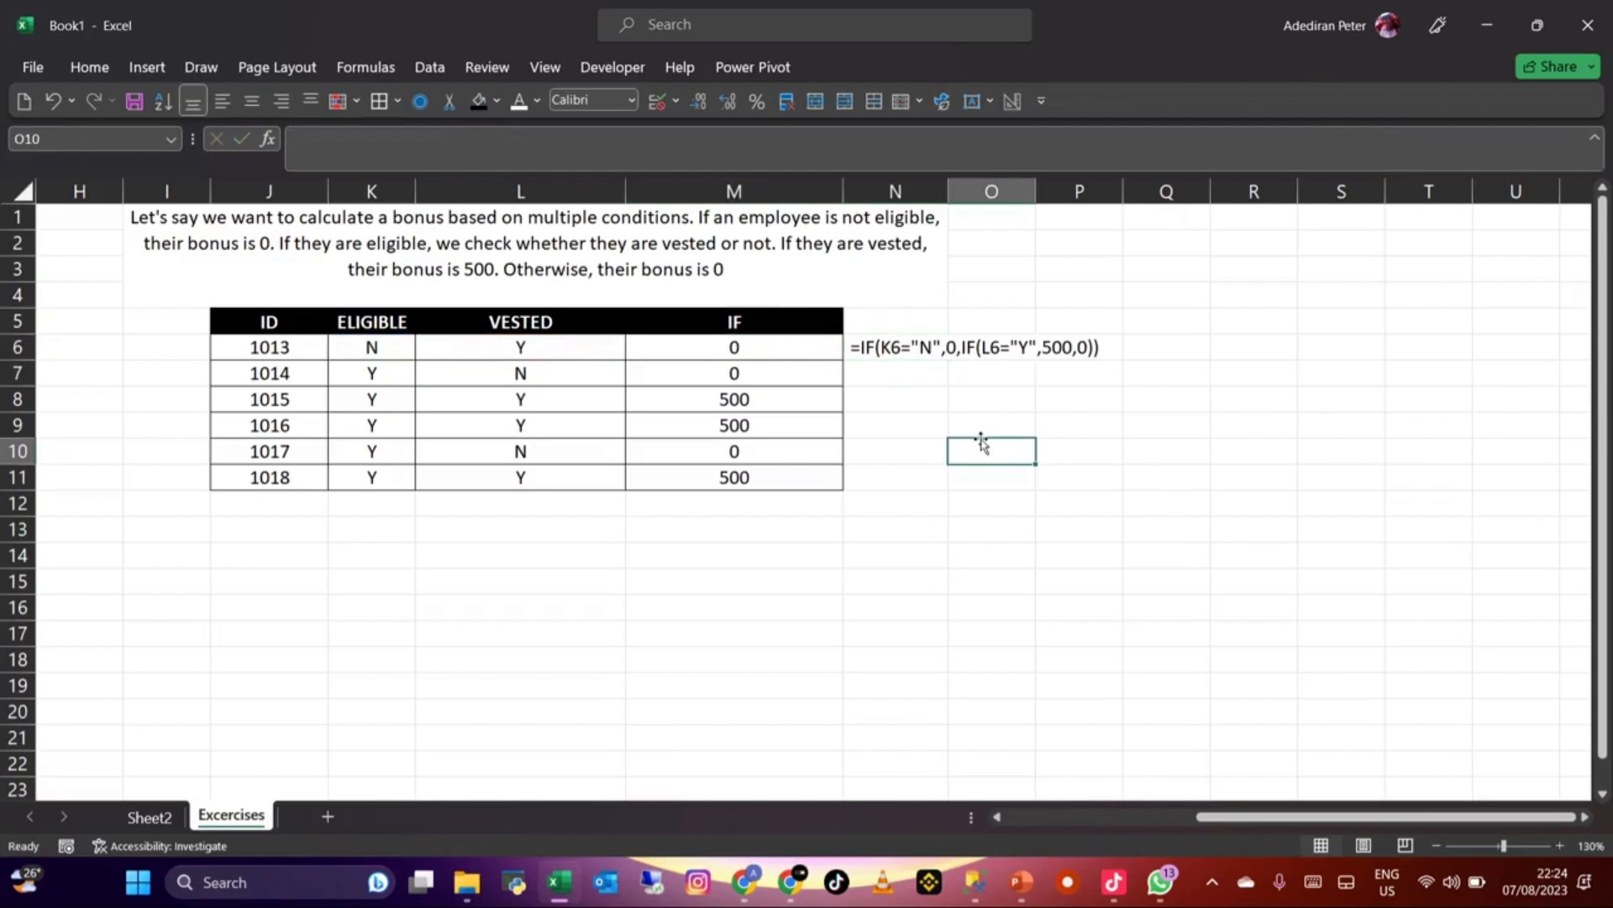
# Step: Review the formula text in N6 alongside the eligibility value in K6 and the live formula in M6
pyautogui.click(872, 348)
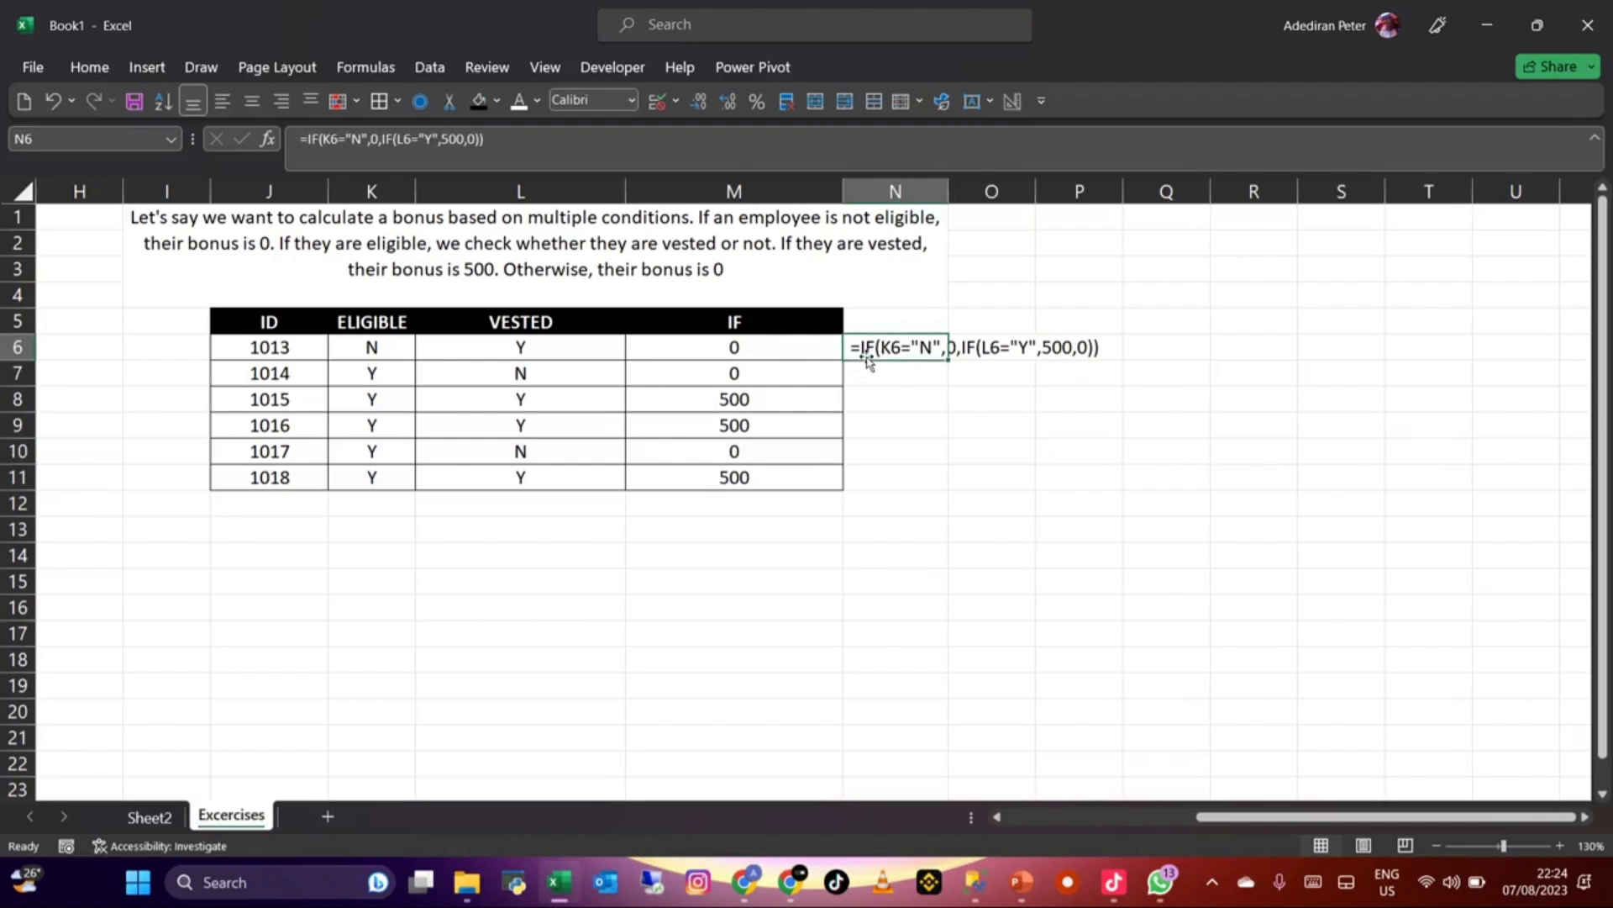
pyautogui.click(368, 348)
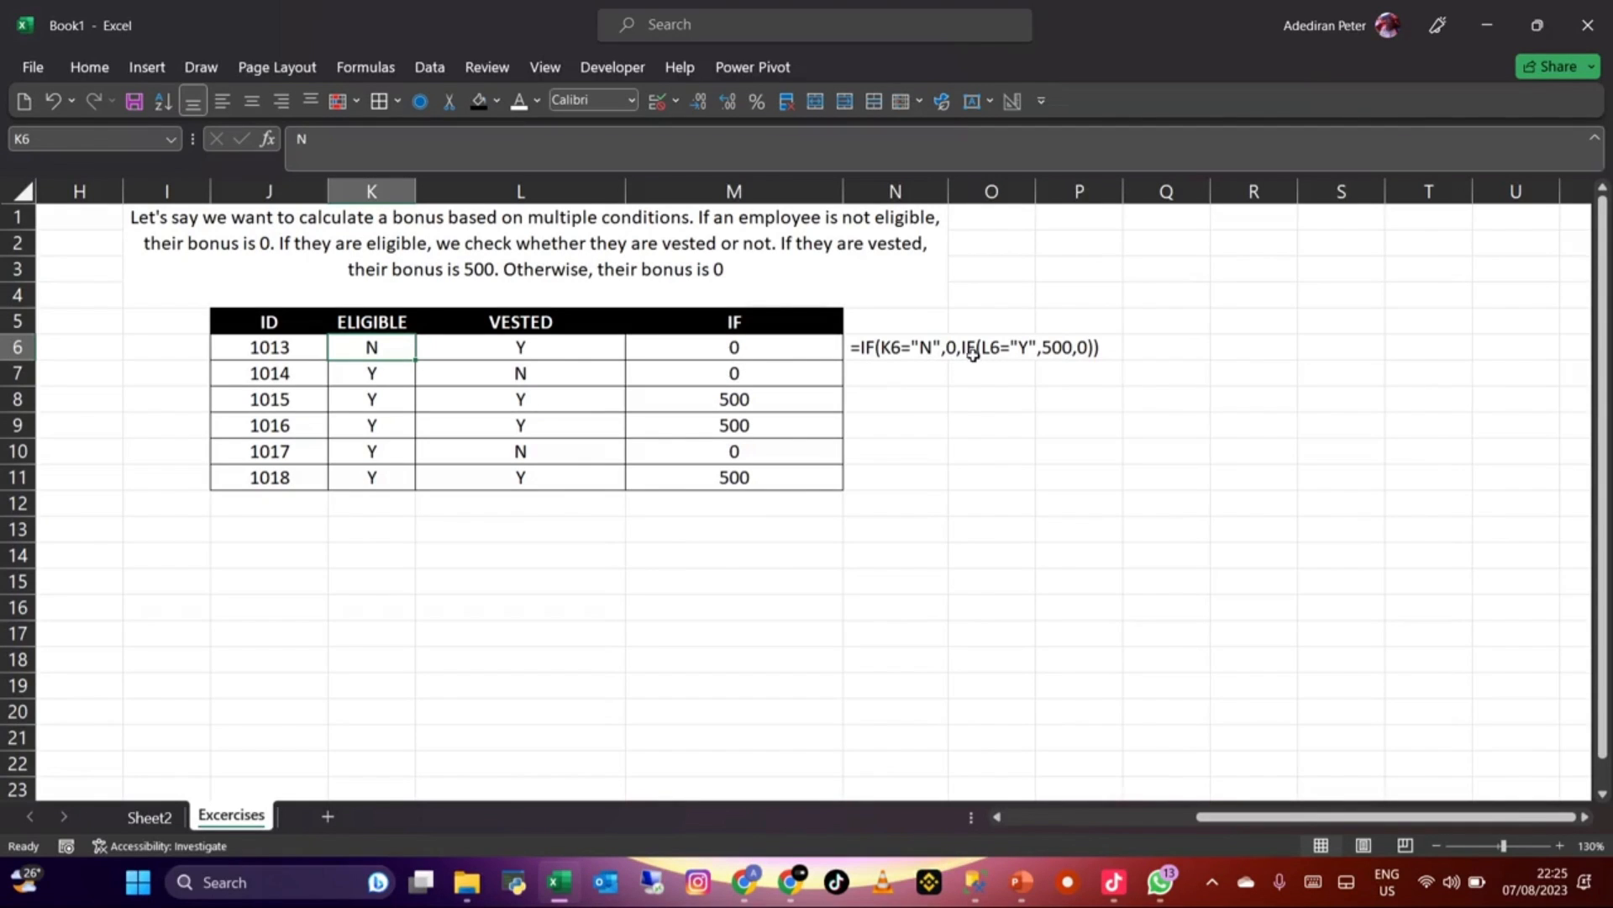
pyautogui.click(736, 345)
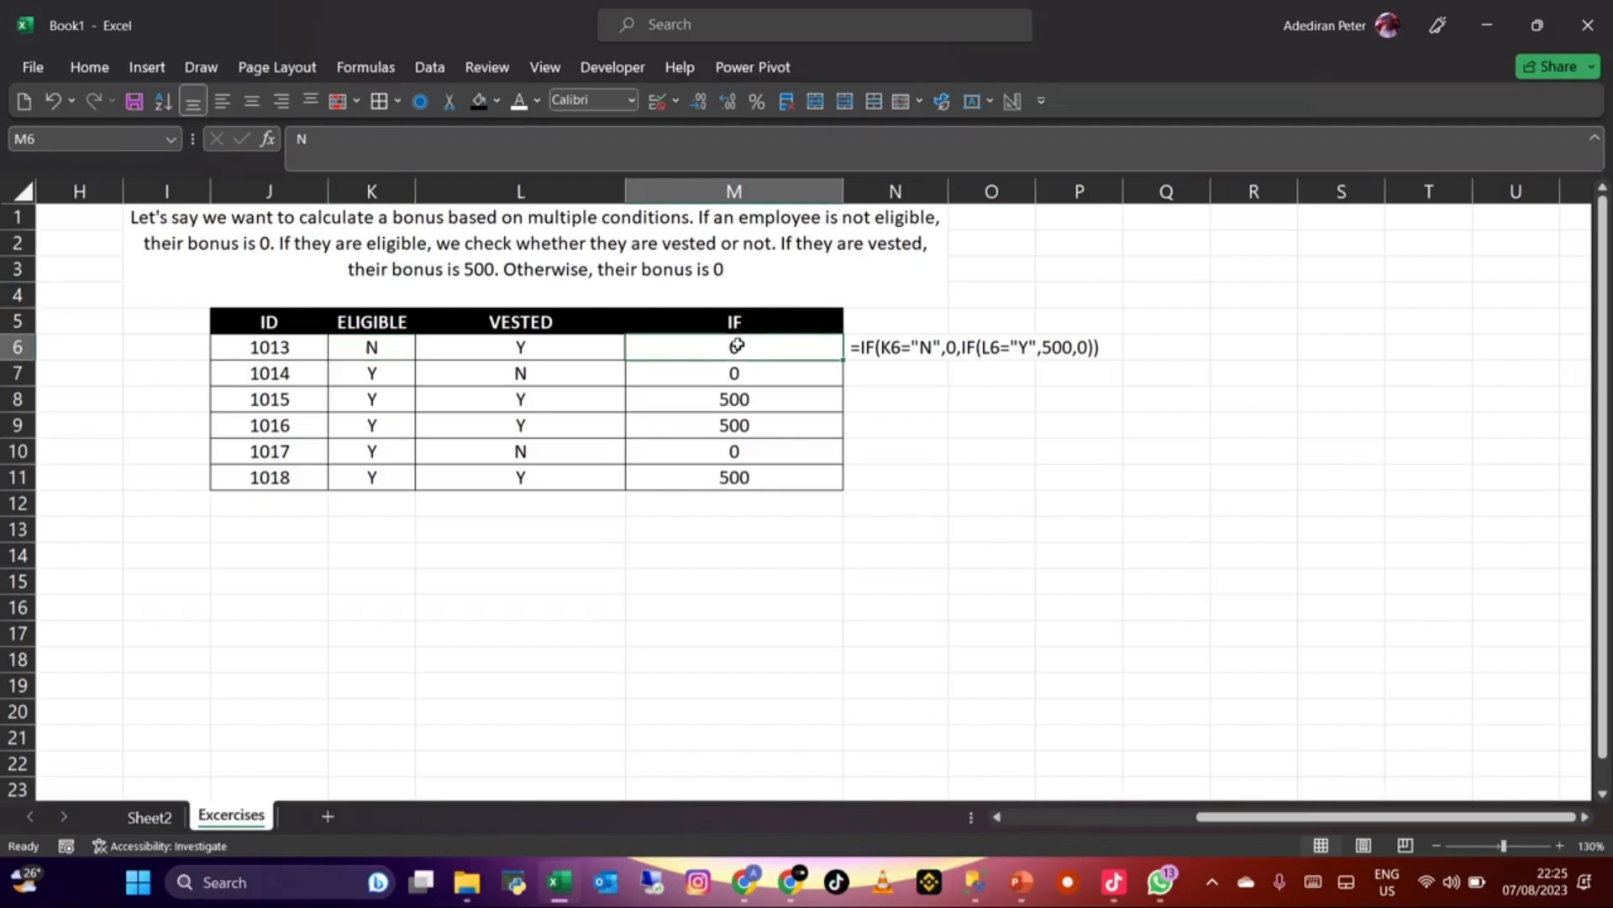
pyautogui.doubleClick(736, 345)
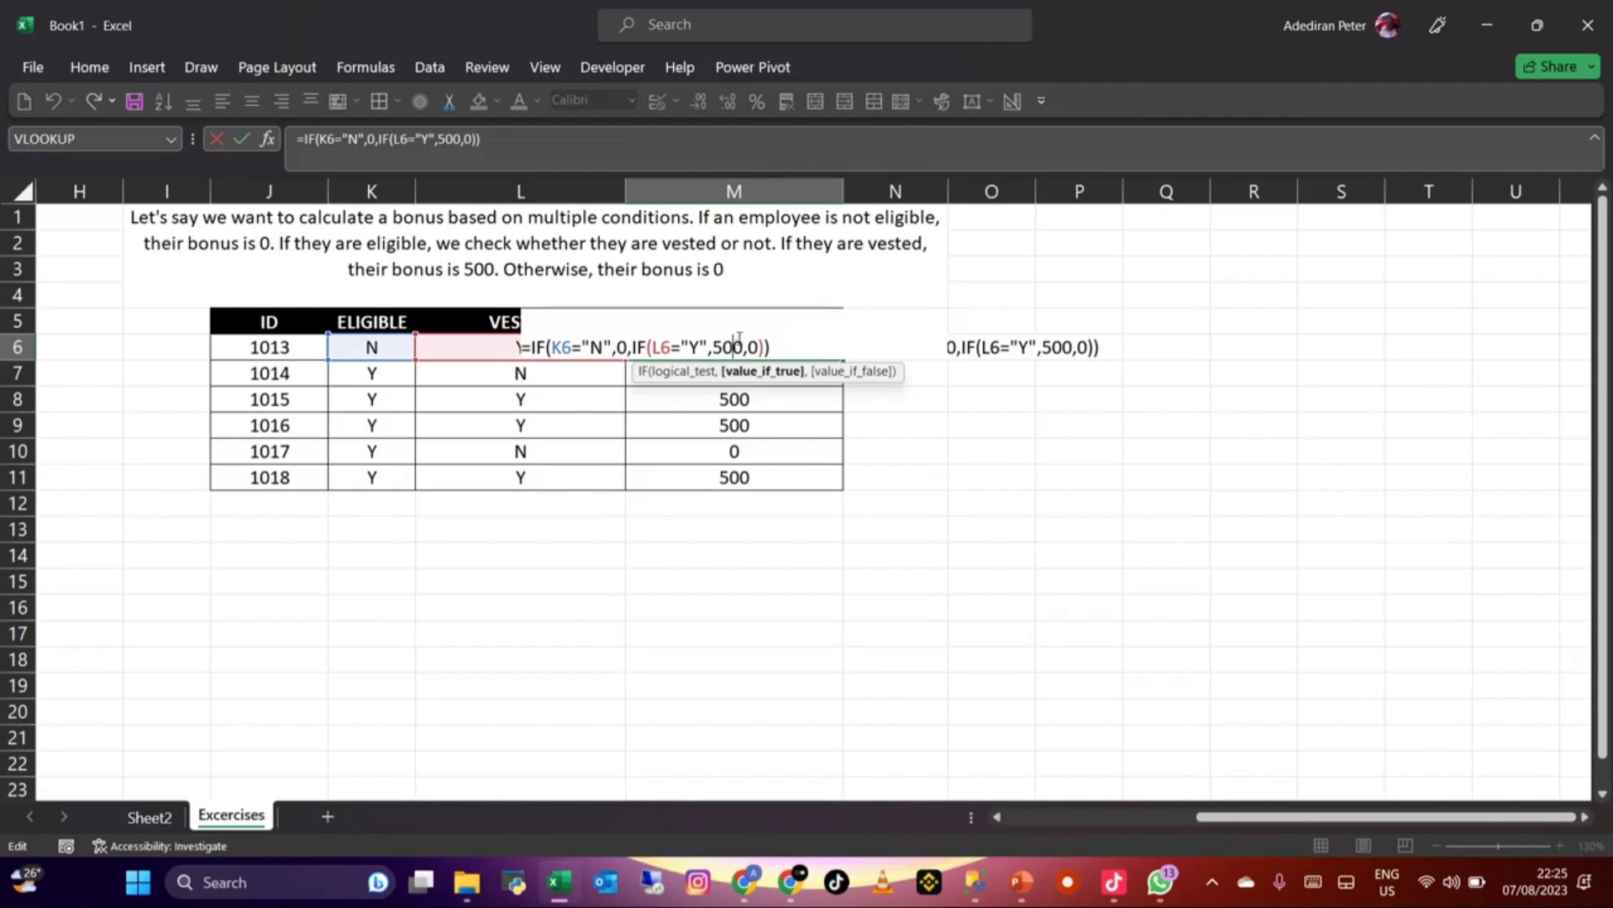
pyautogui.press('Escape')
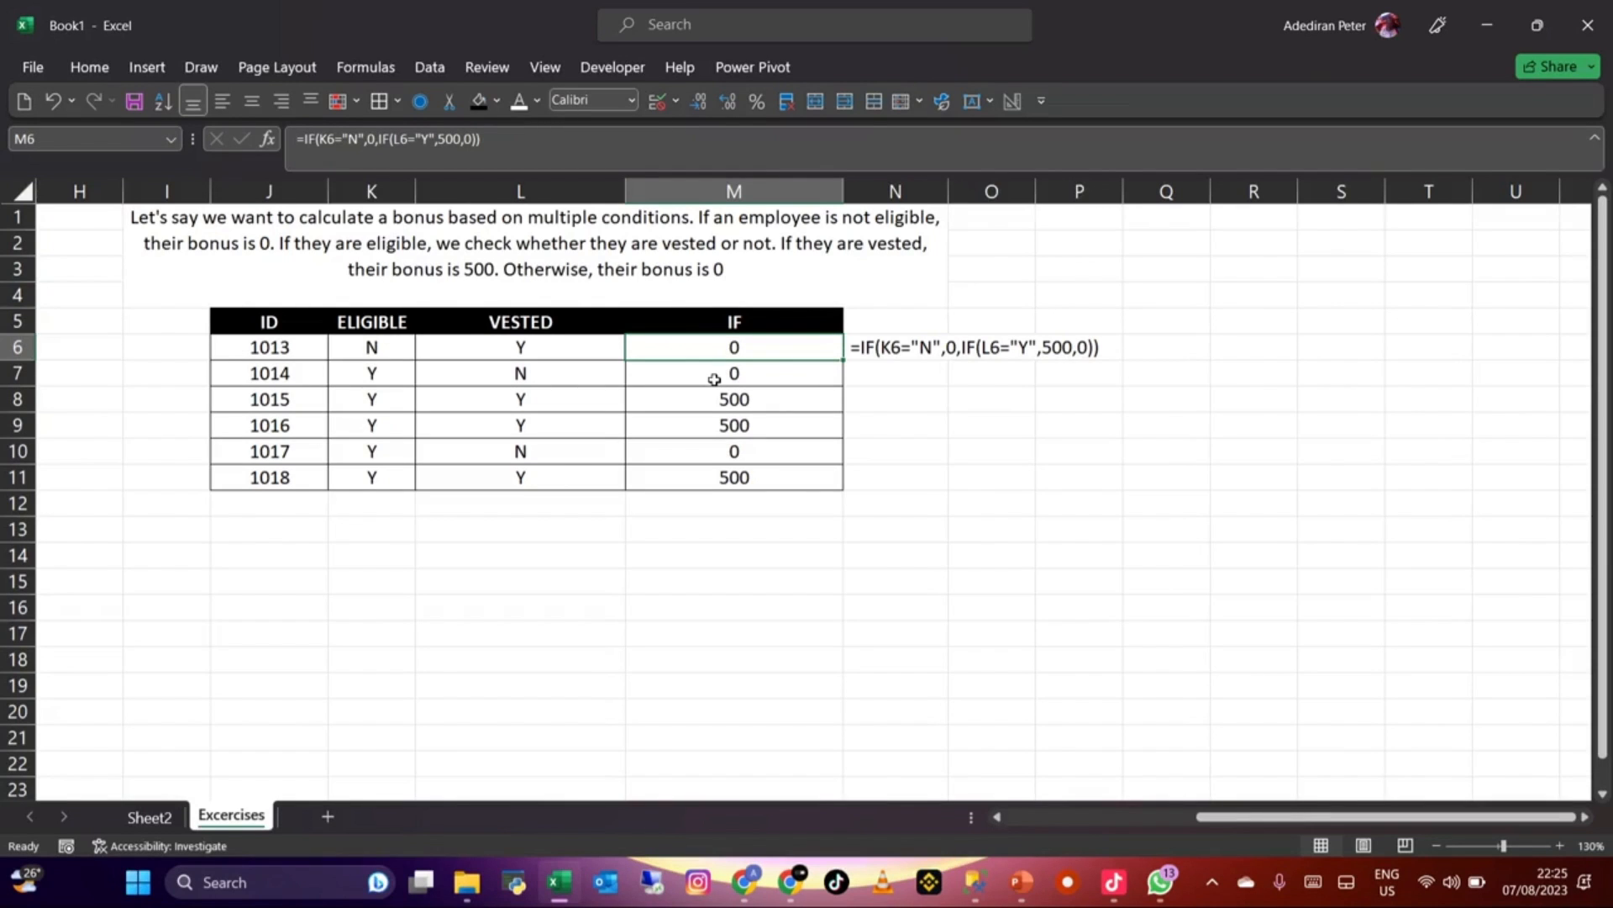
# Step: Look back at the simple IF examples on Sheet2 and return to the Excercises sheet
pyautogui.click(149, 817)
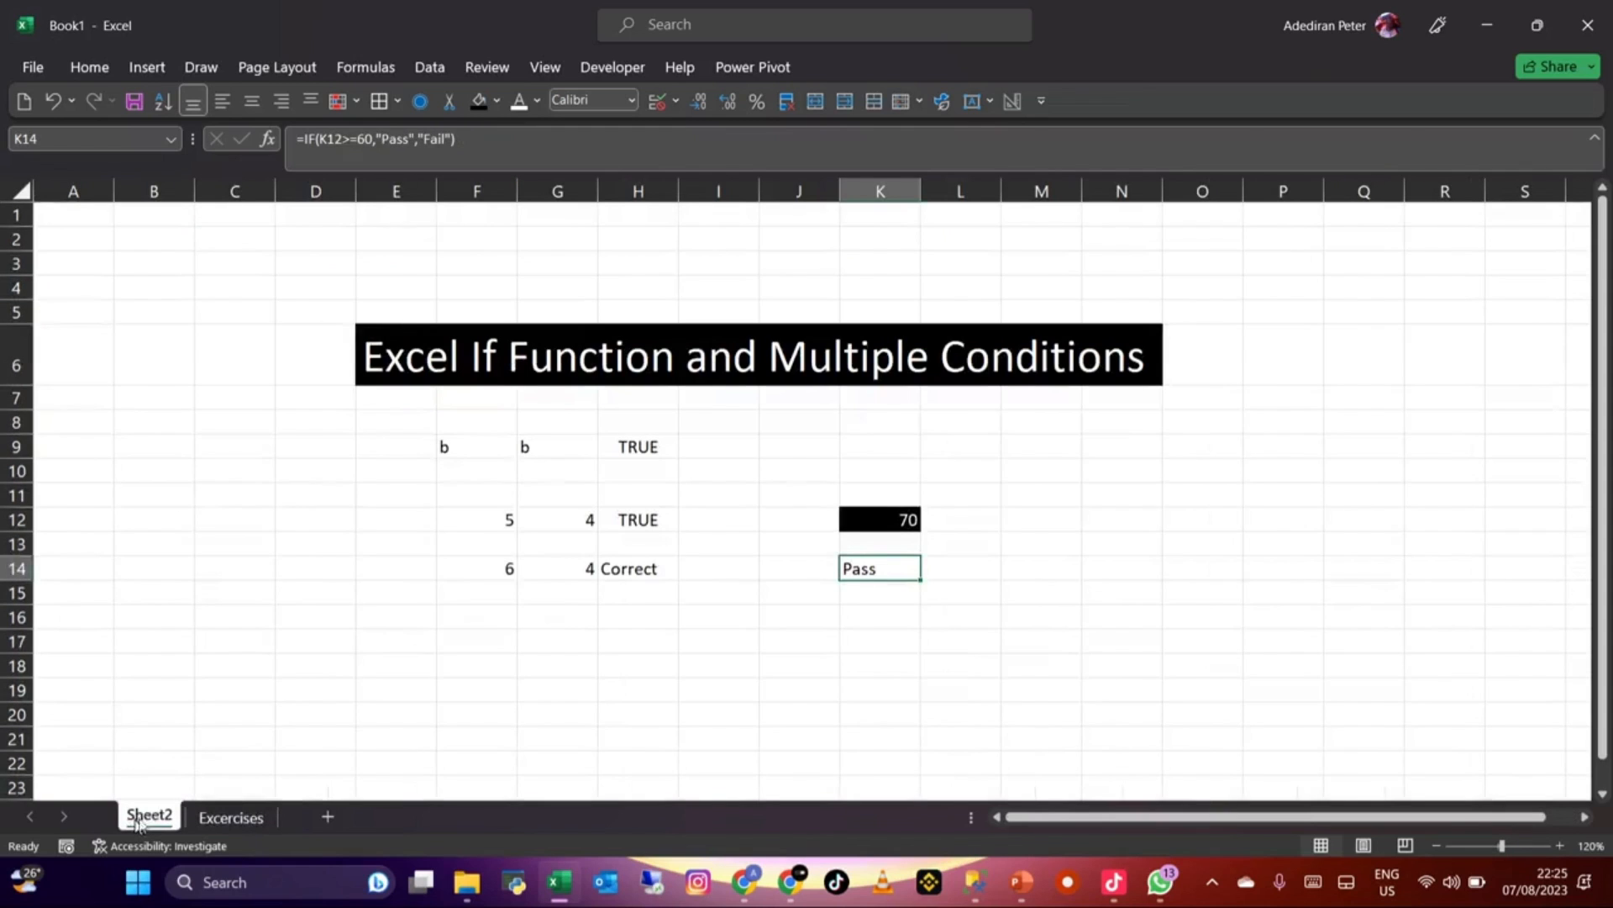
pyautogui.click(361, 649)
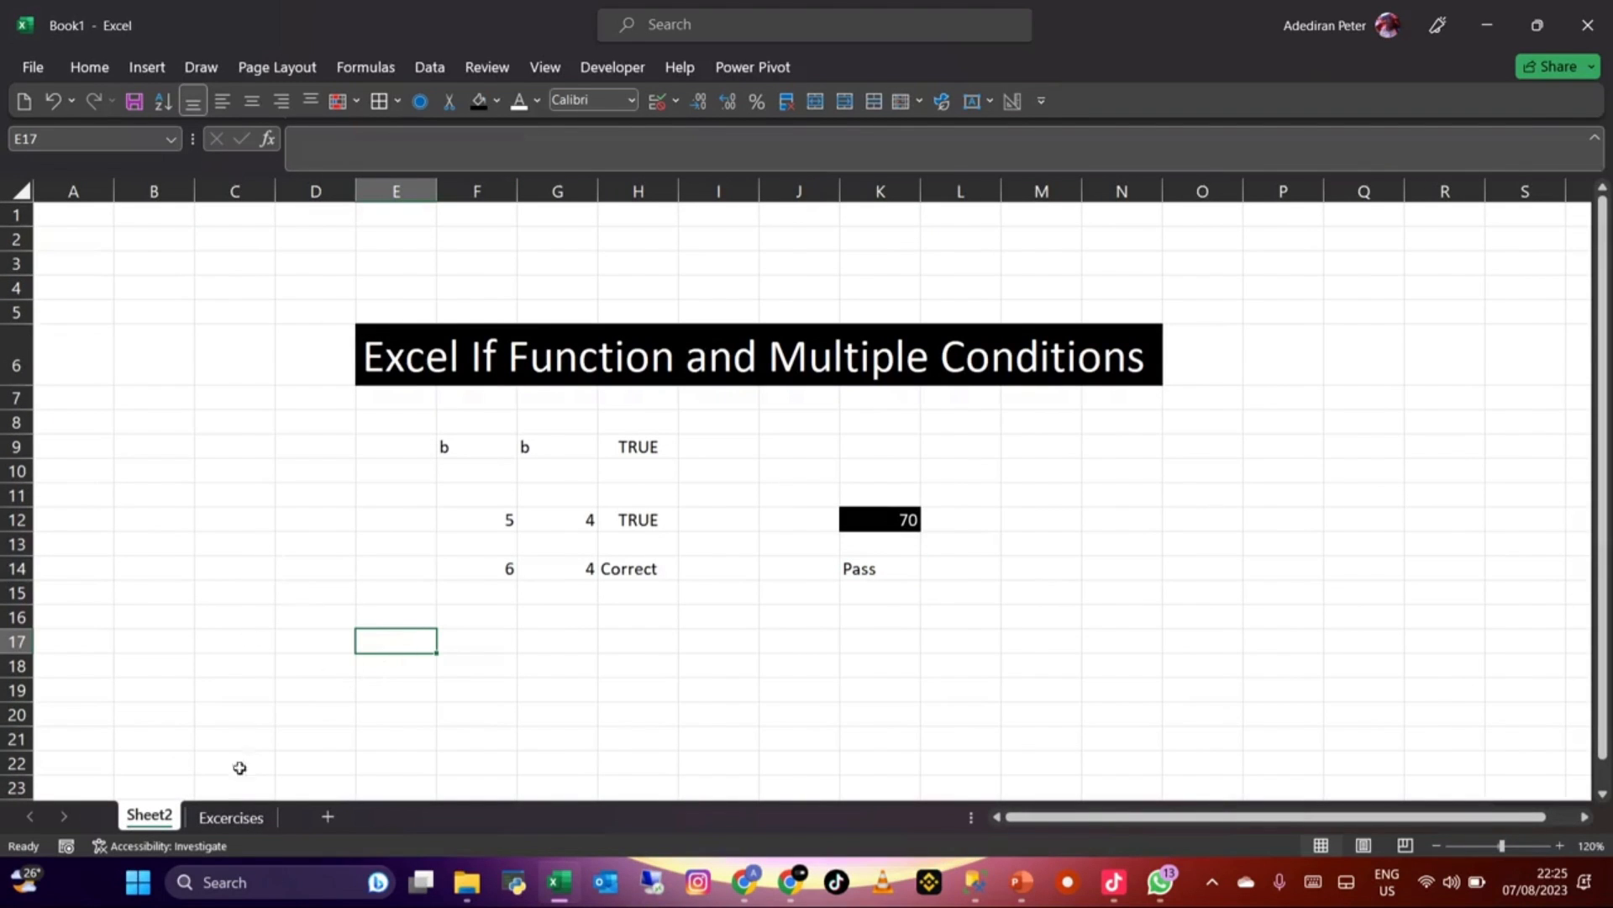
pyautogui.click(231, 817)
pyautogui.click(400, 590)
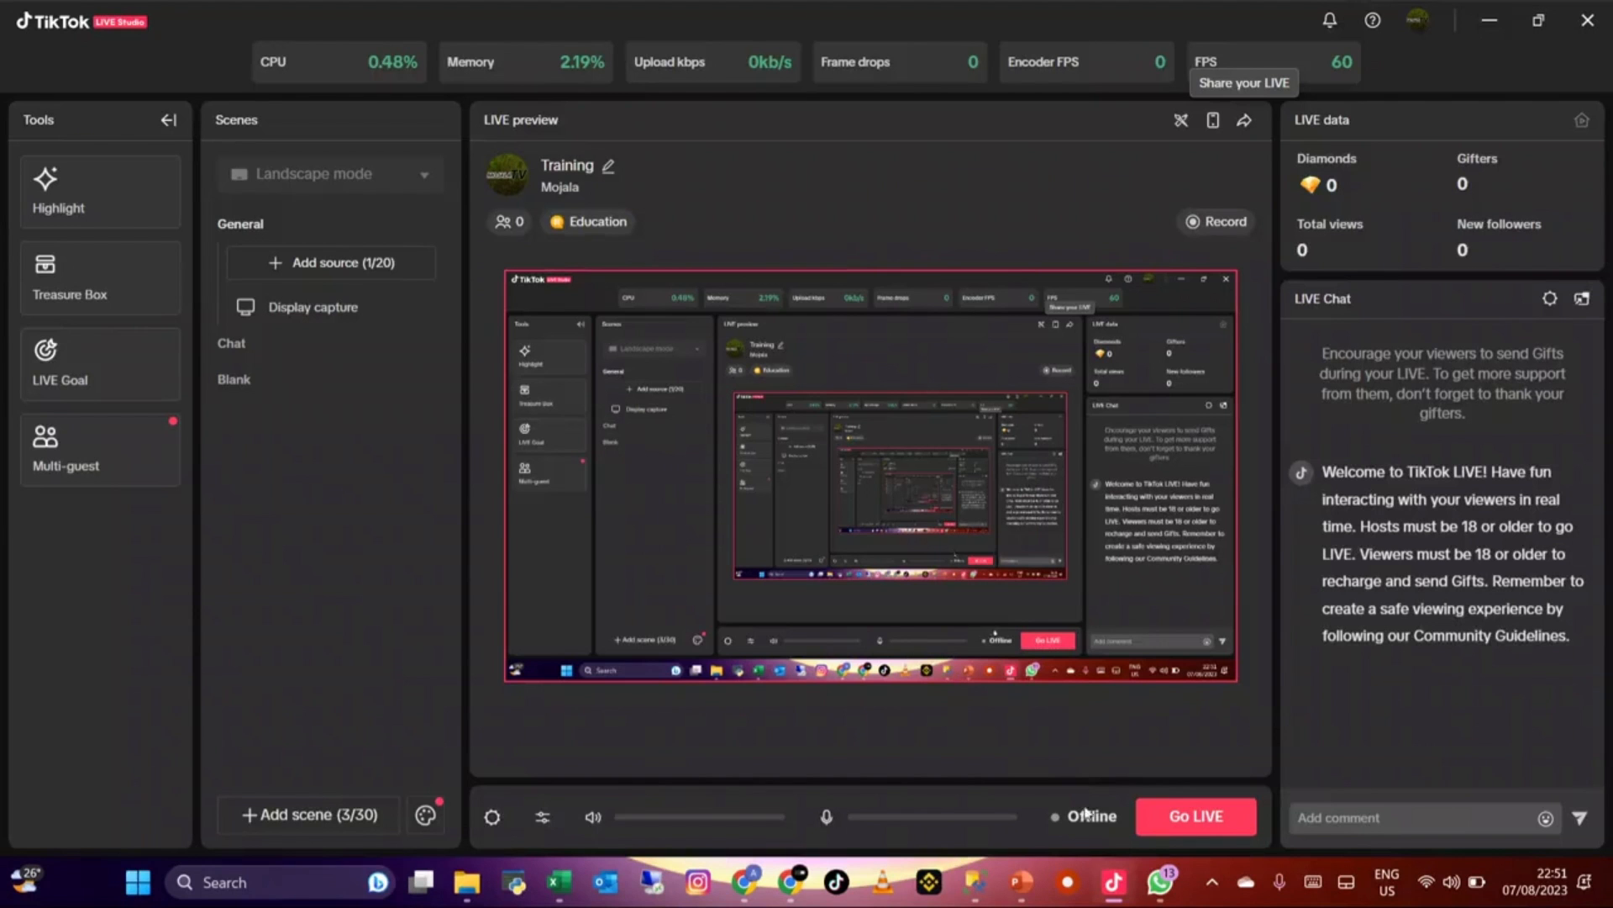
# Step: Switch back to the Excel workbook and view the AND and OR function examples on Sheet3
pyautogui.click(1176, 813)
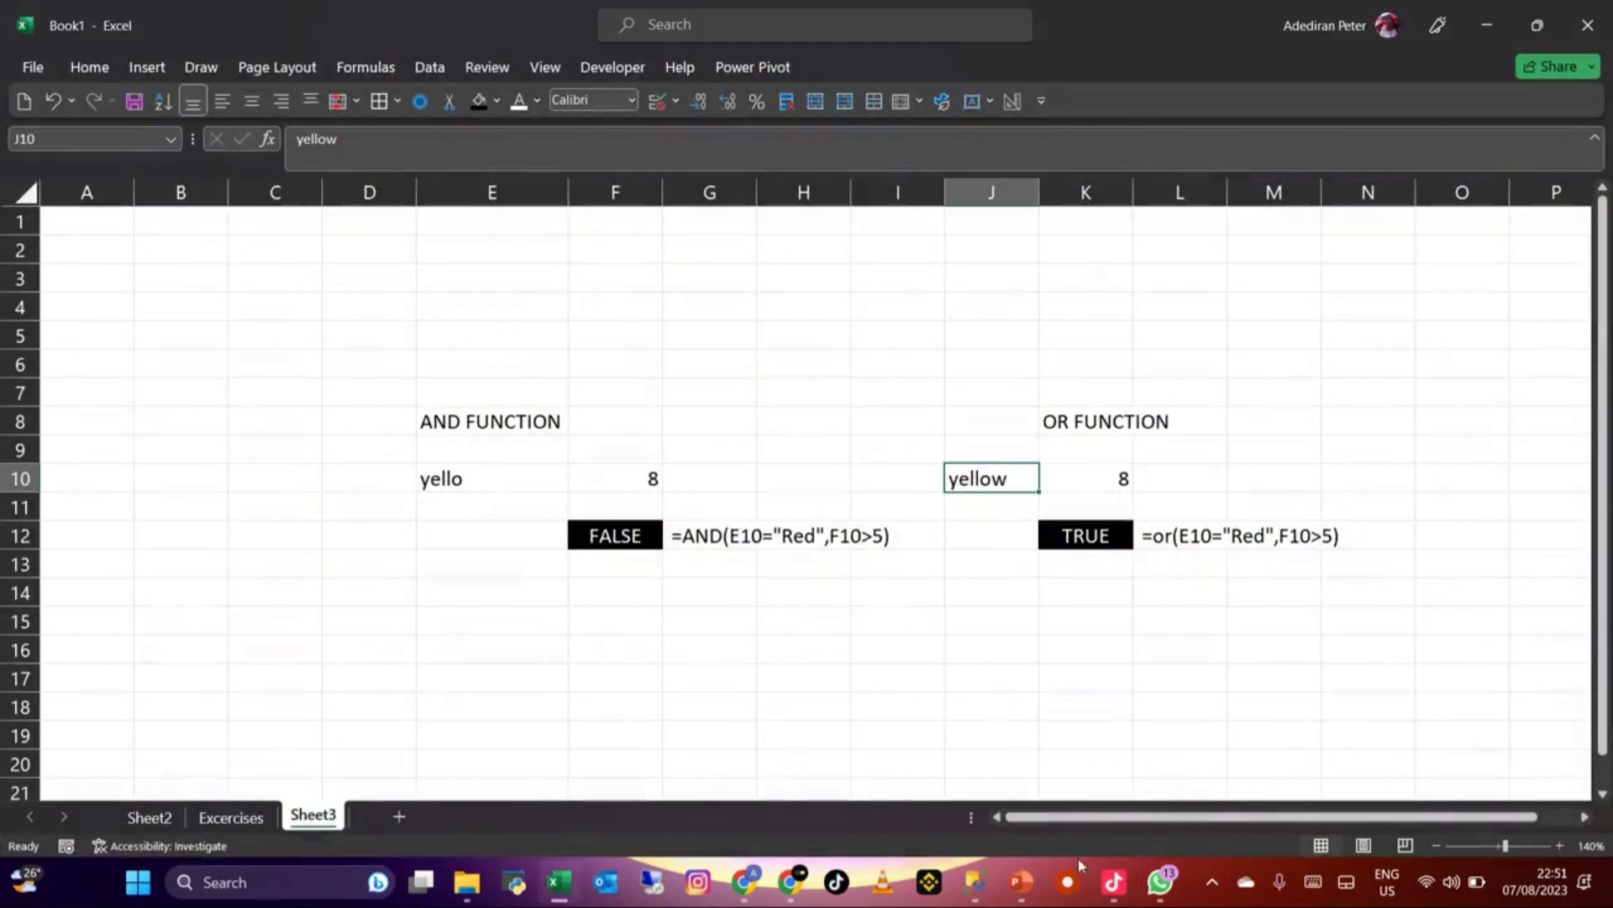
pyautogui.click(794, 672)
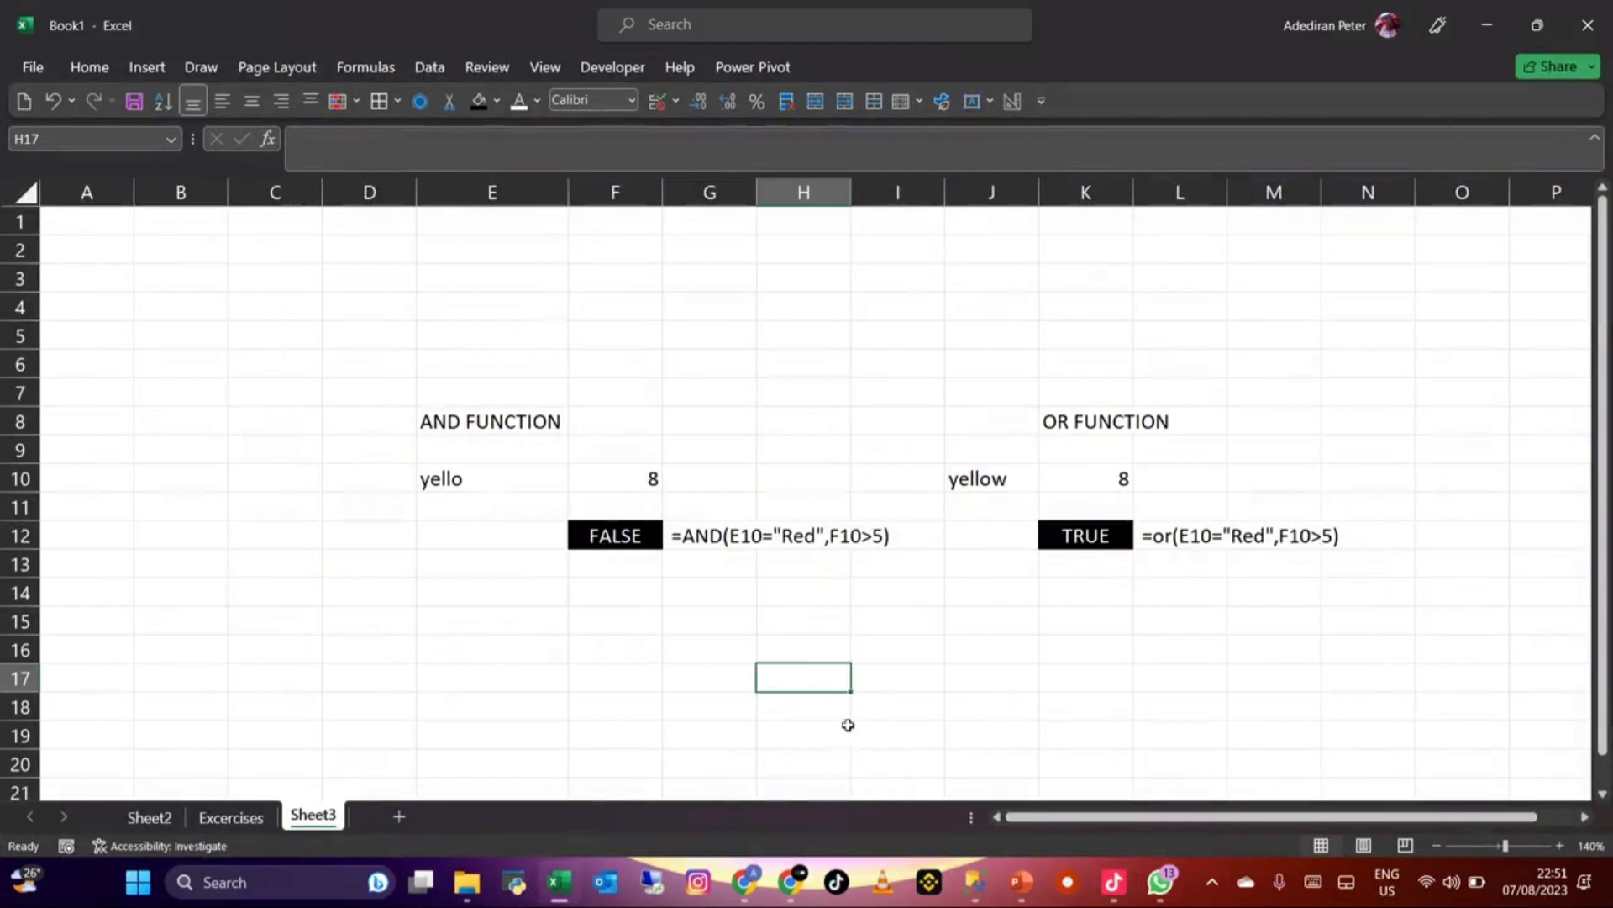
pyautogui.click(1582, 817)
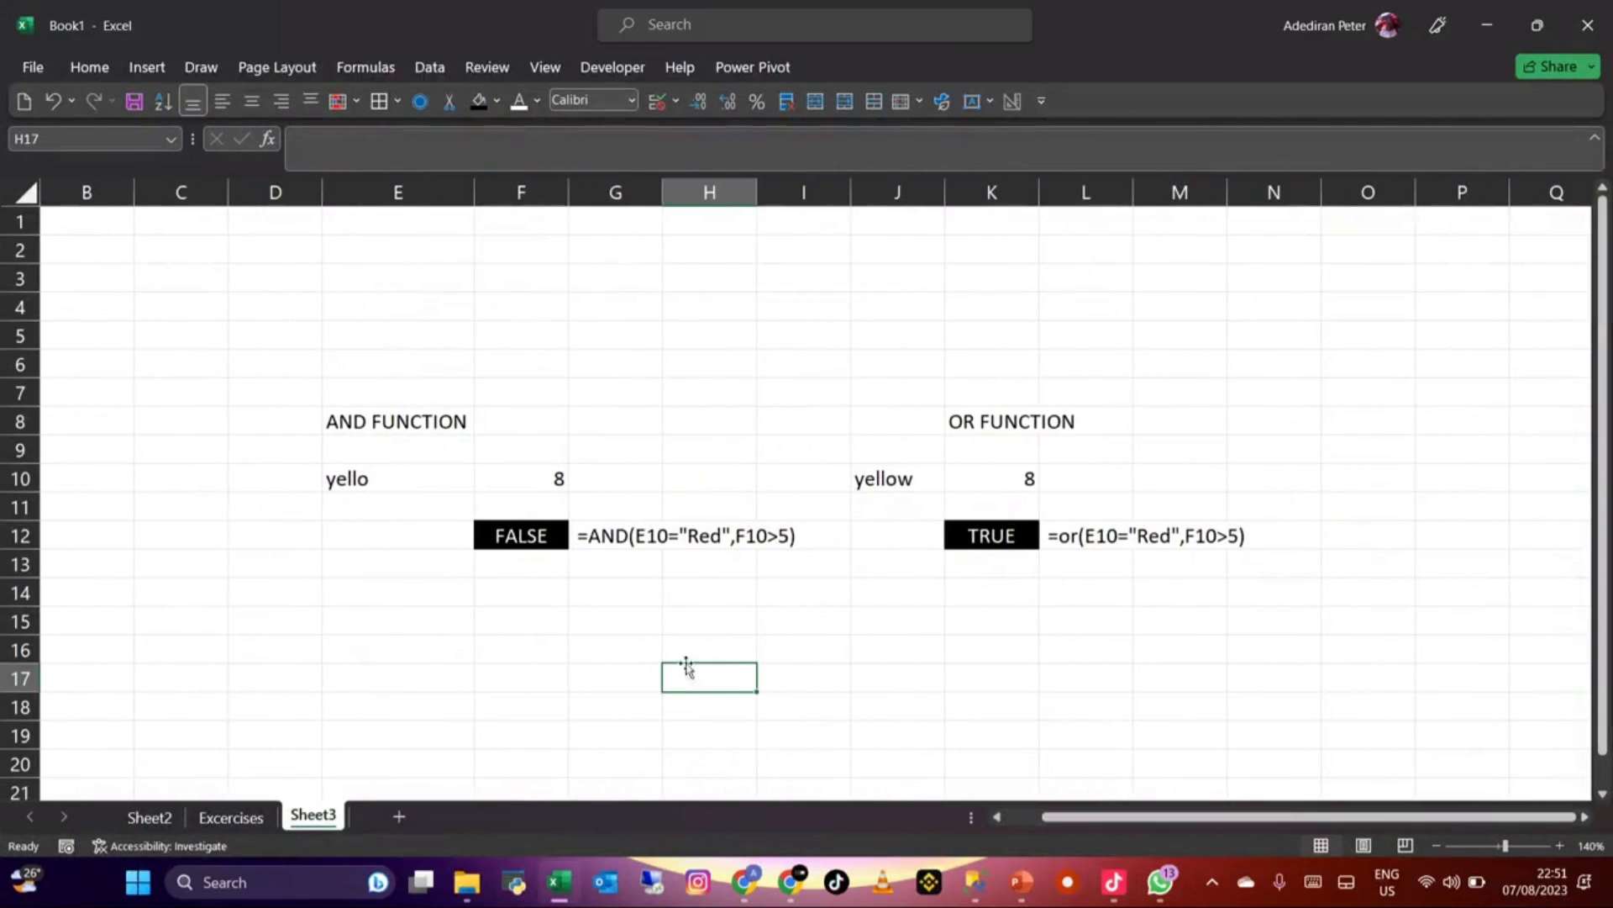
pyautogui.click(357, 589)
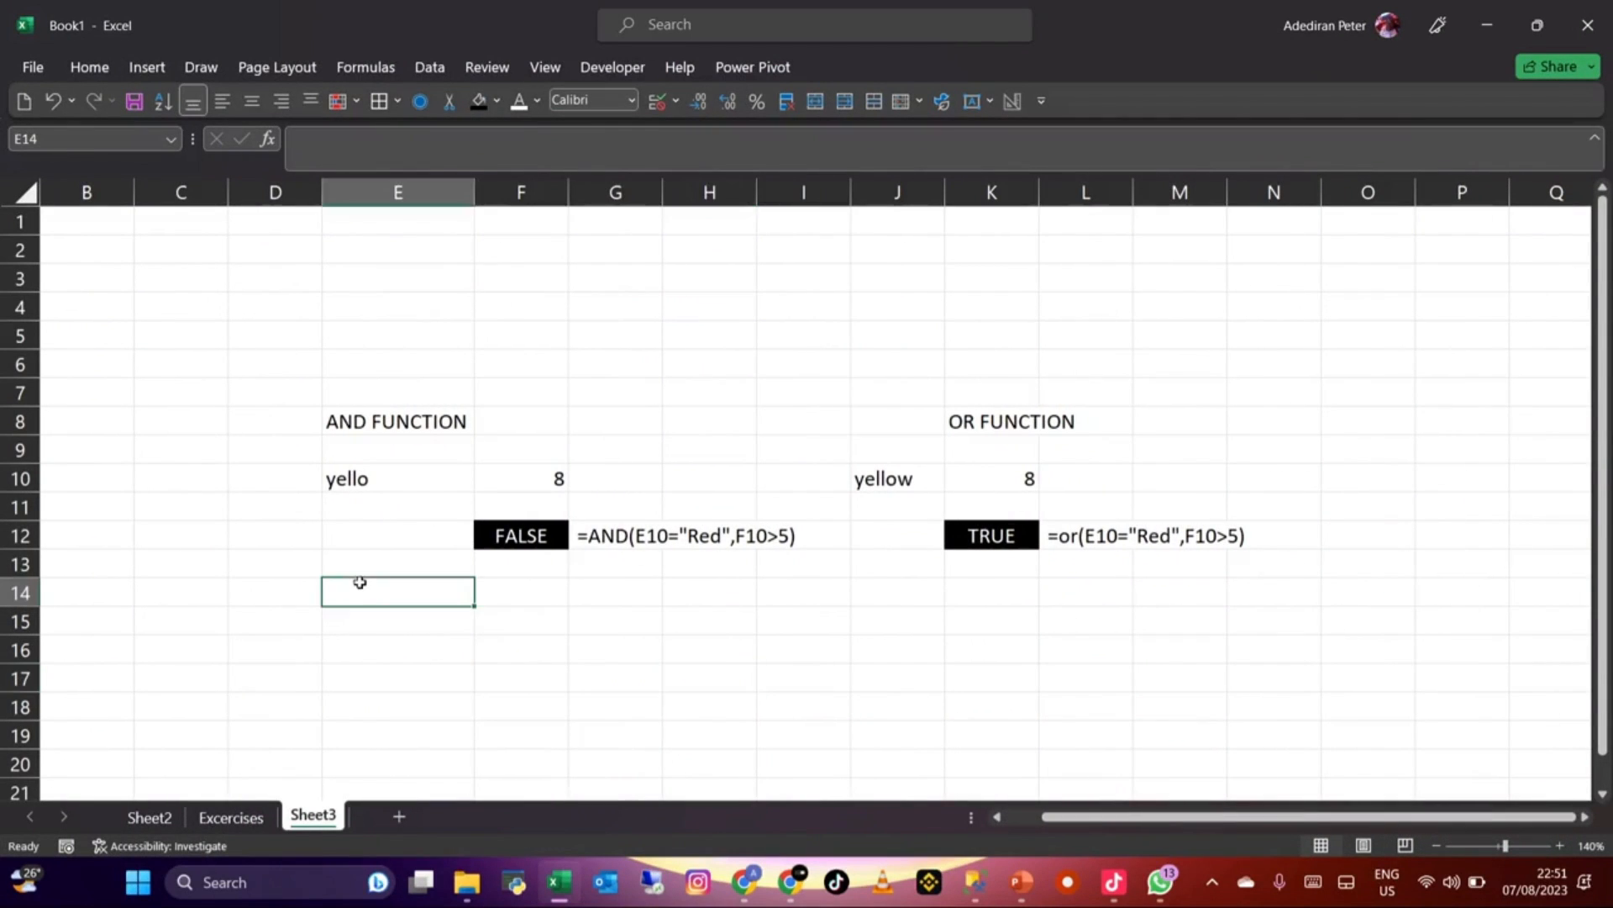
# Step: Review the AND FUNCTION example and open its formula in F12 to inspect the cells it references
pyautogui.click(333, 424)
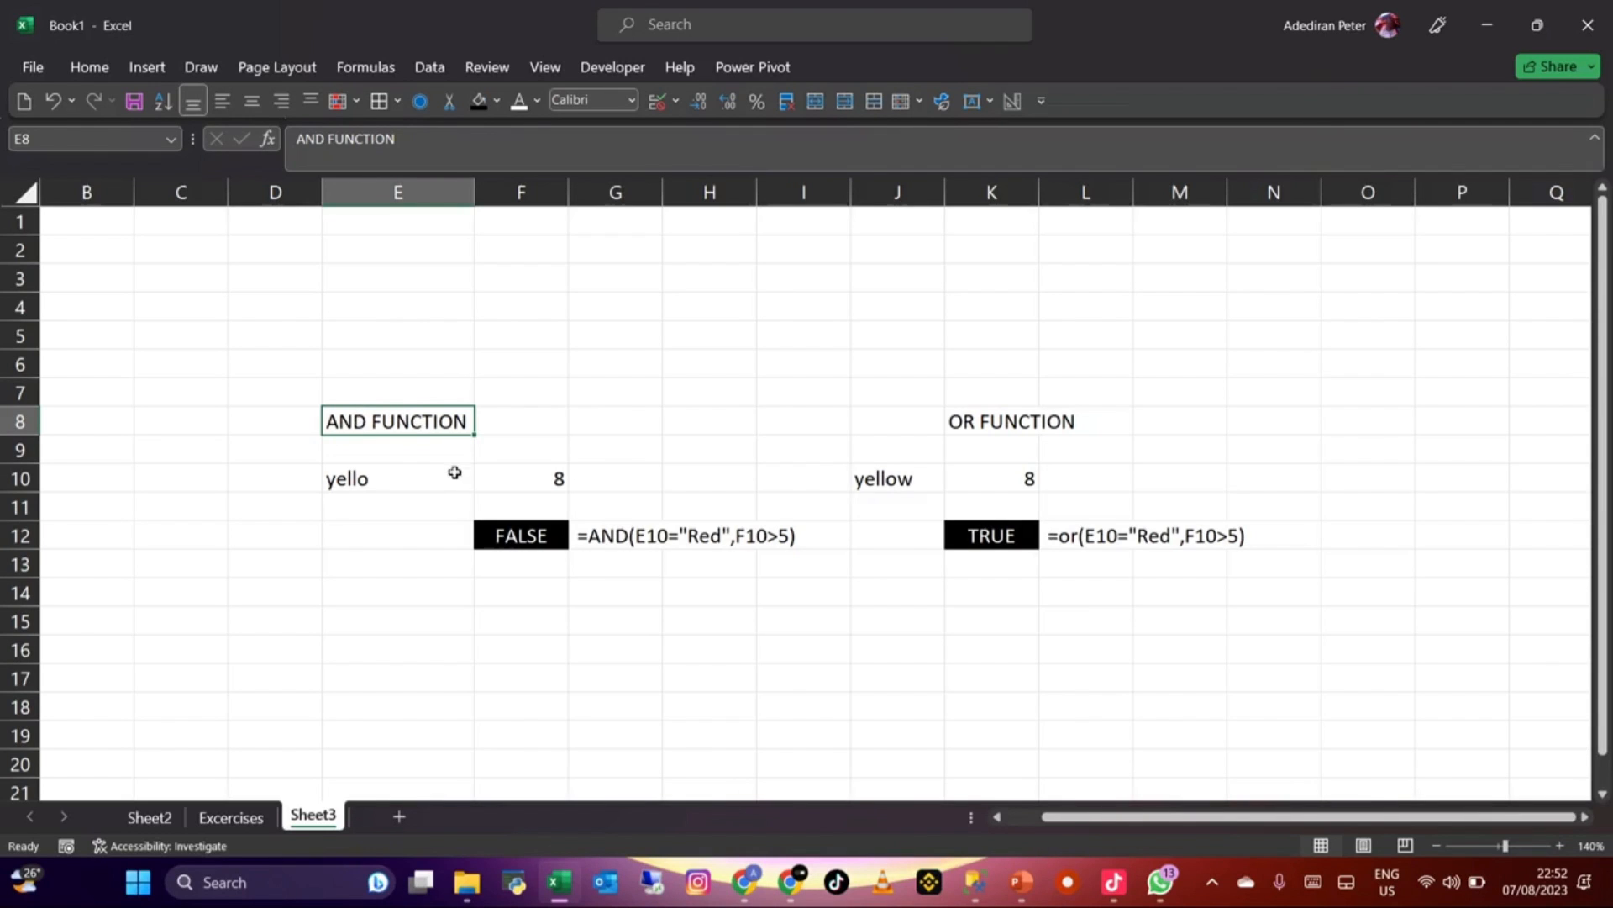
pyautogui.click(522, 530)
pyautogui.doubleClick(522, 529)
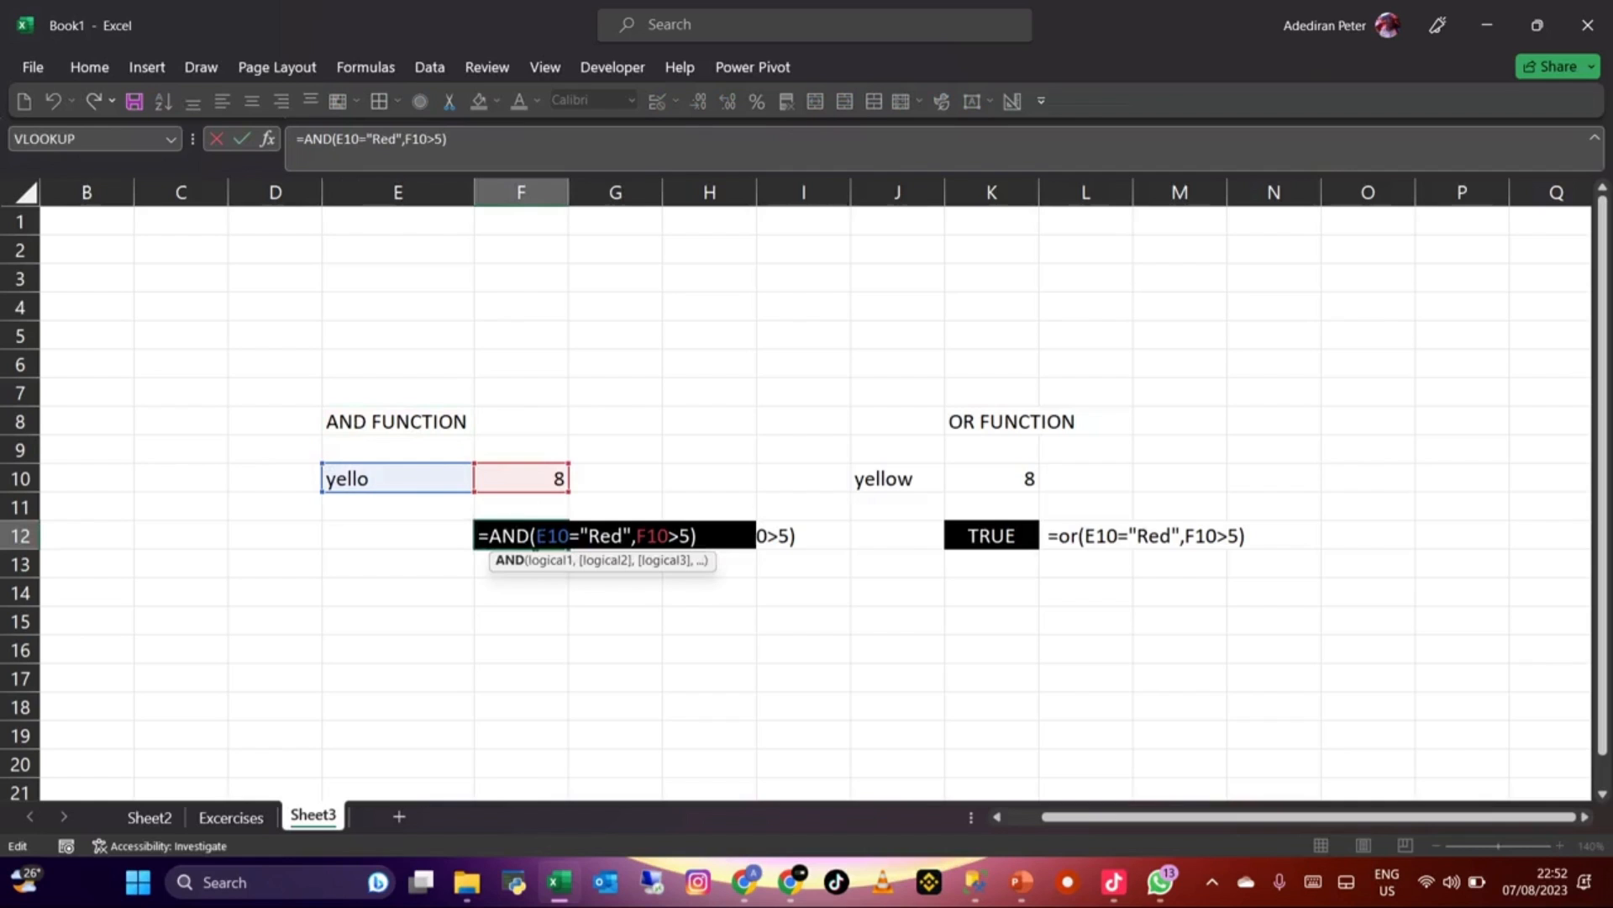
pyautogui.click(498, 618)
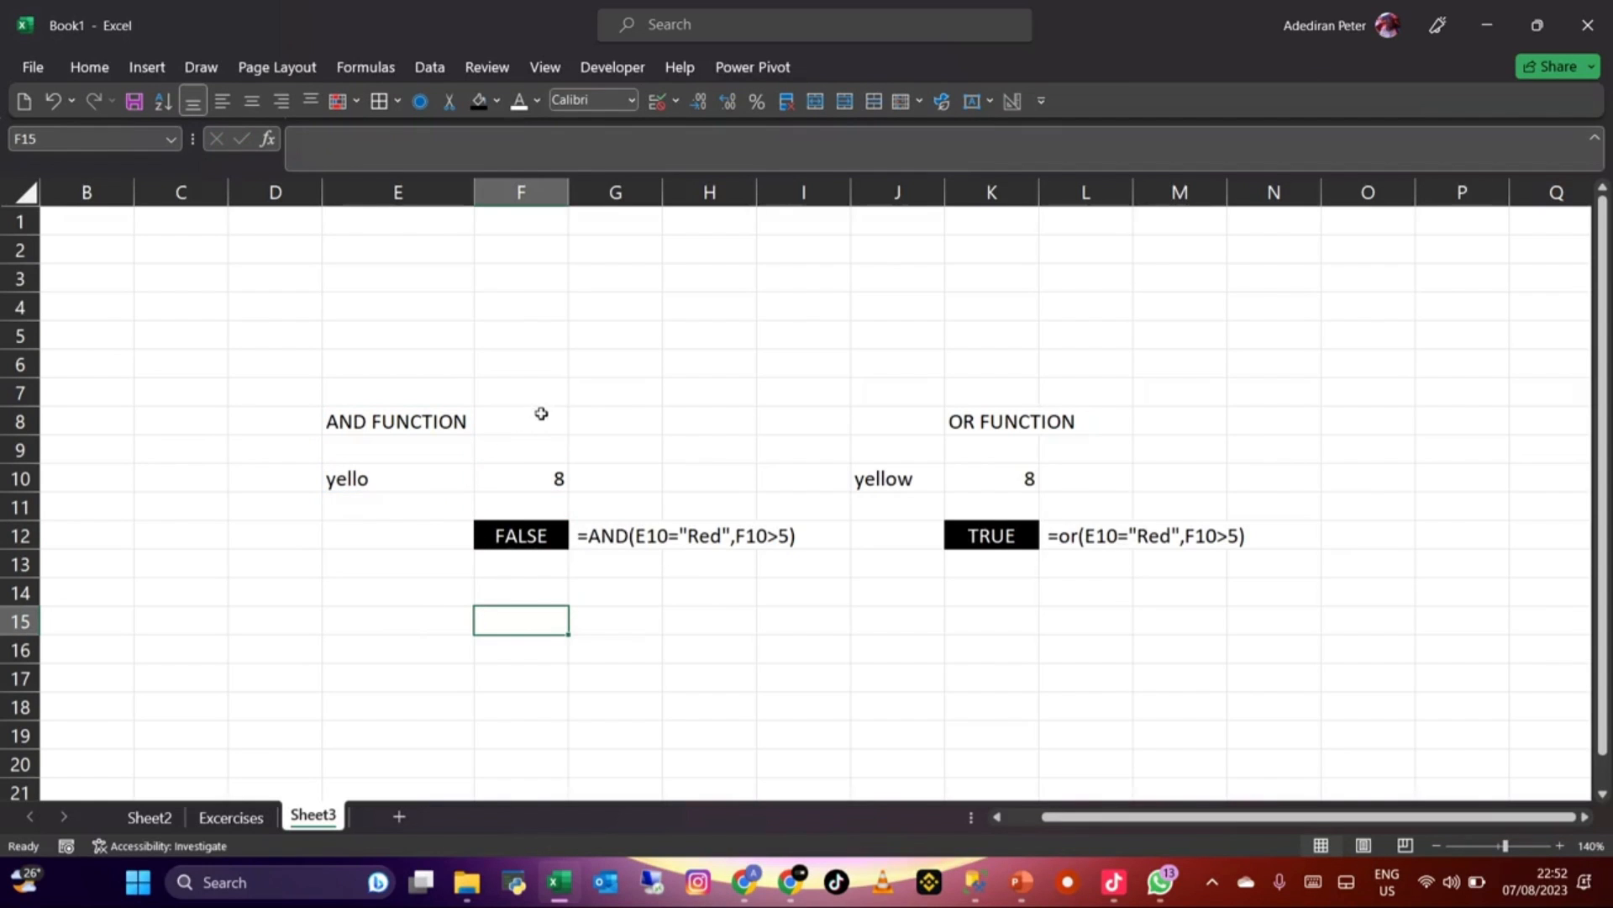
# Step: Begin an =and formula in F6 to read the AND function's description, and compare it with the formula text in G12
pyautogui.click(519, 365)
pyautogui.write('=and')
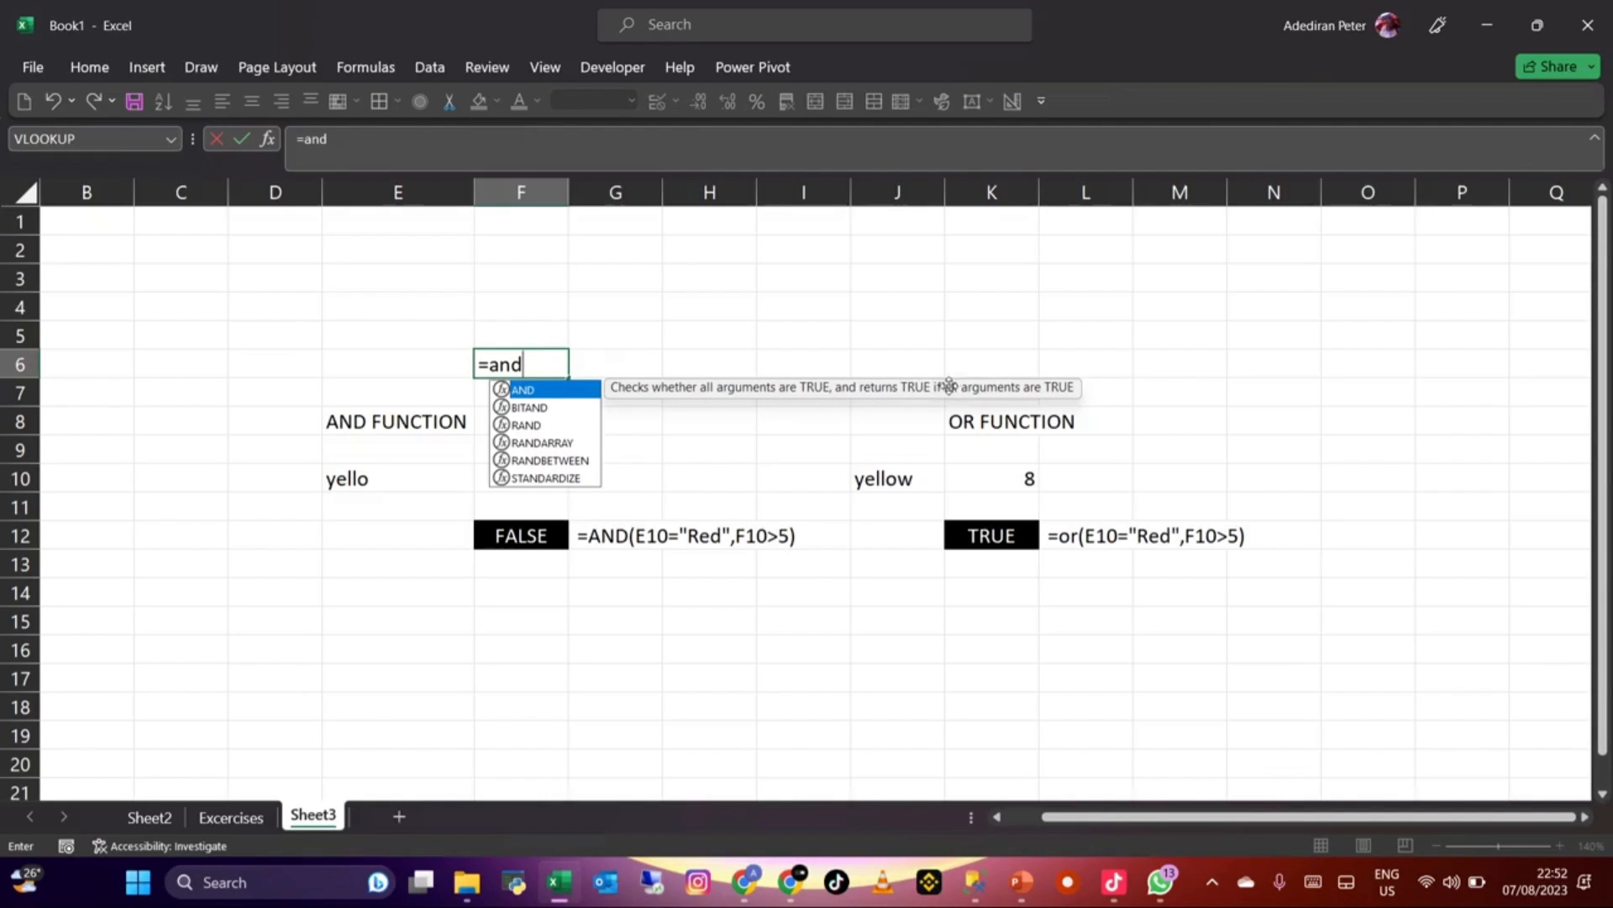
pyautogui.press('Escape')
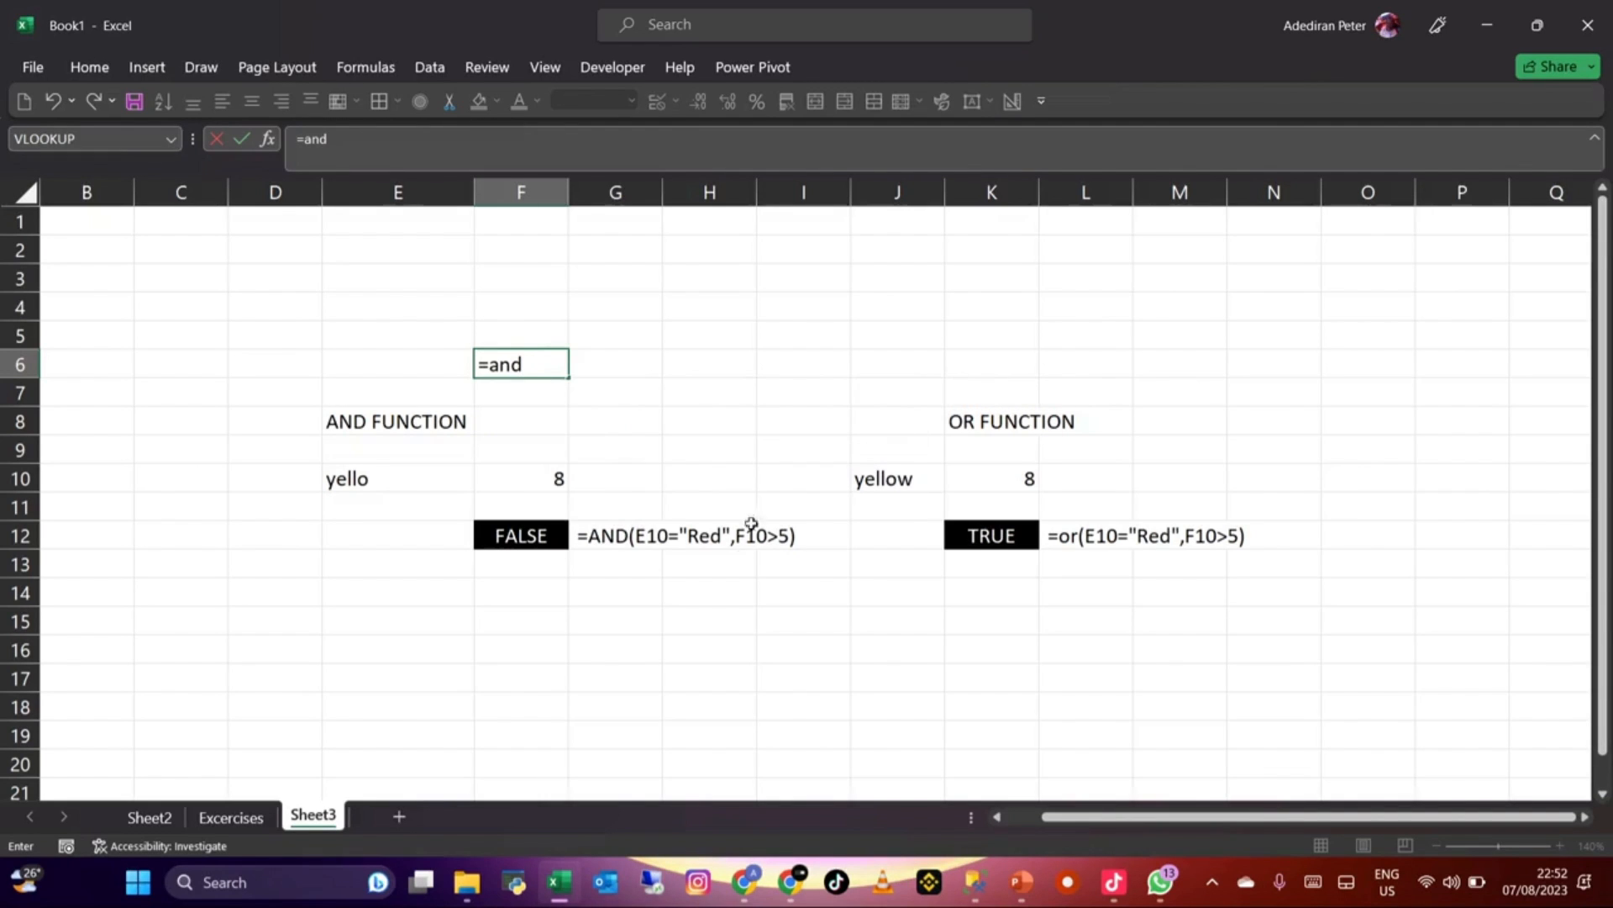
pyautogui.click(672, 539)
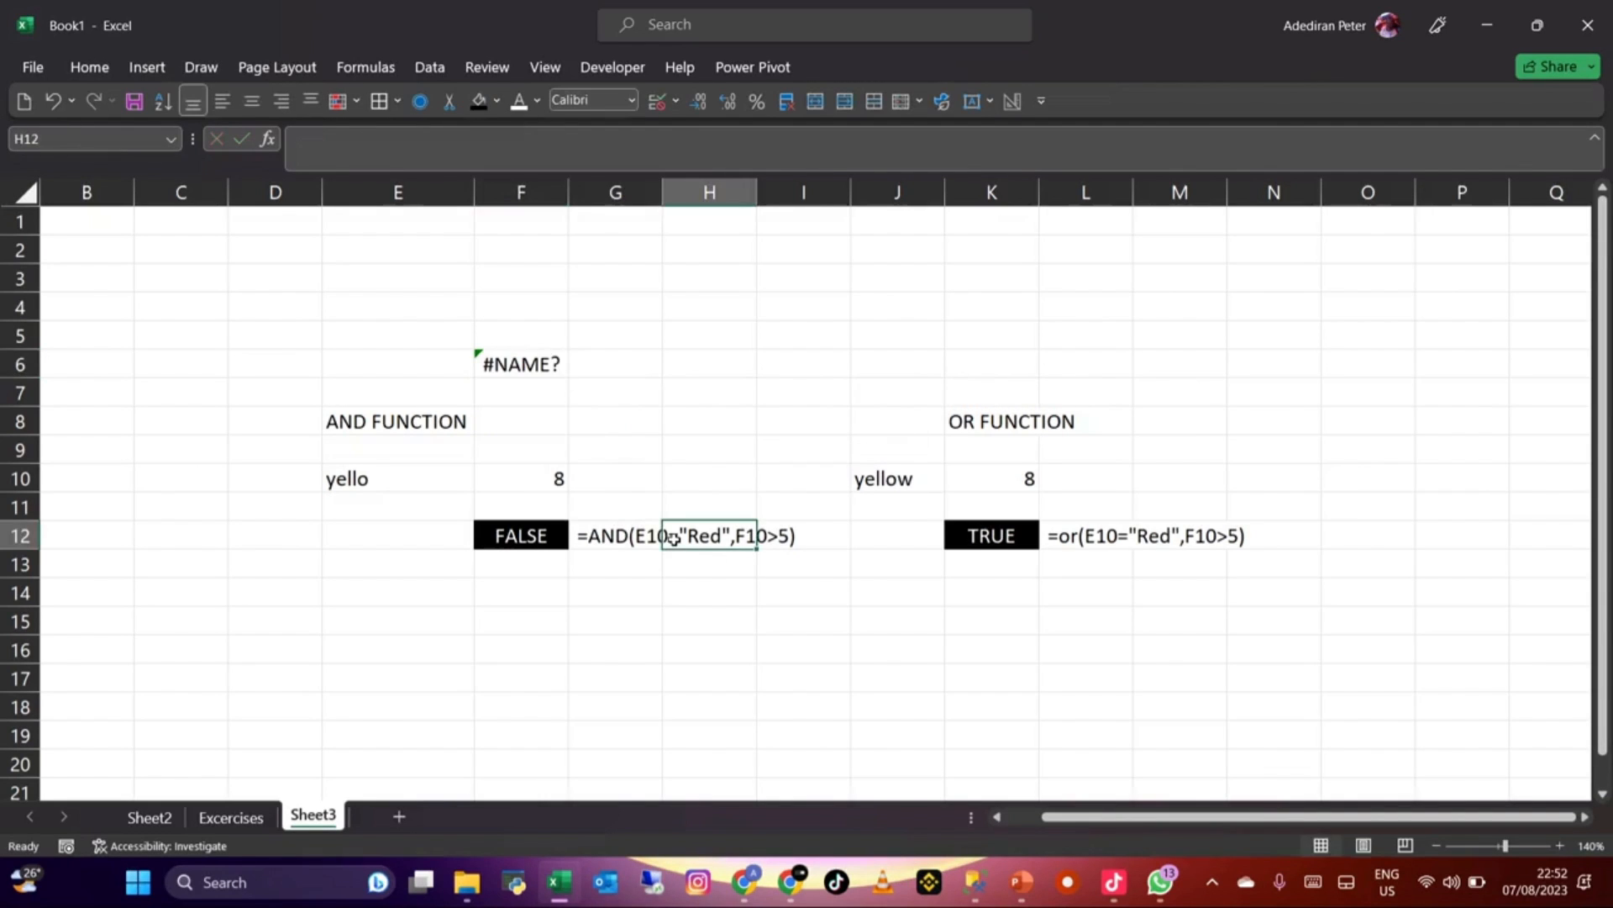
pyautogui.click(578, 536)
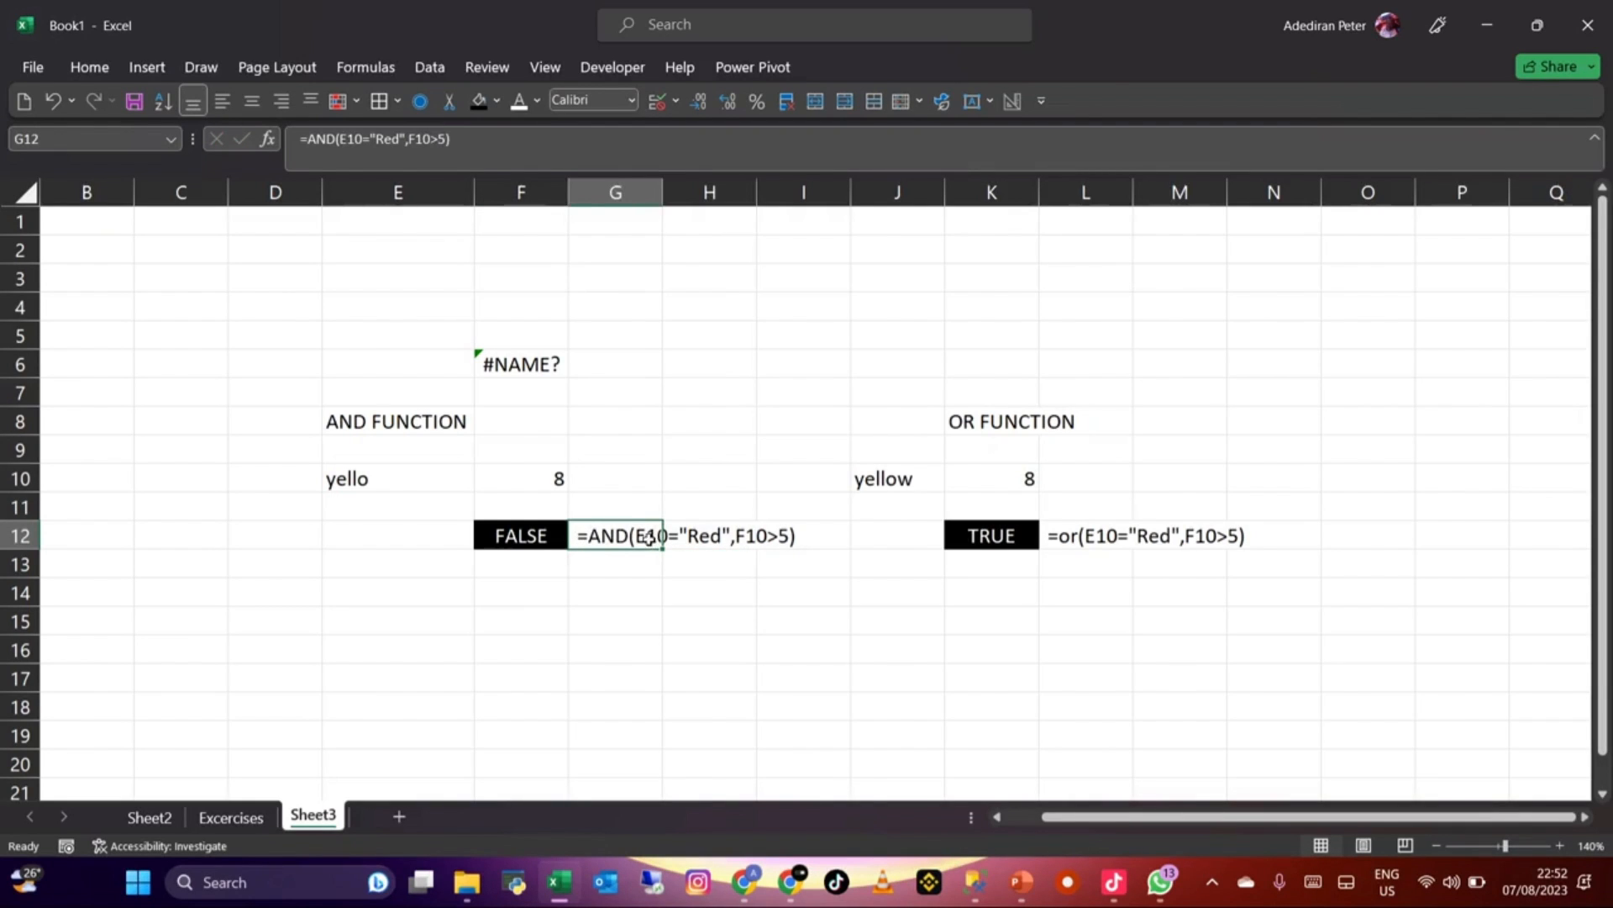
# Step: Correct the color text in E10 to read yellow
pyautogui.click(431, 478)
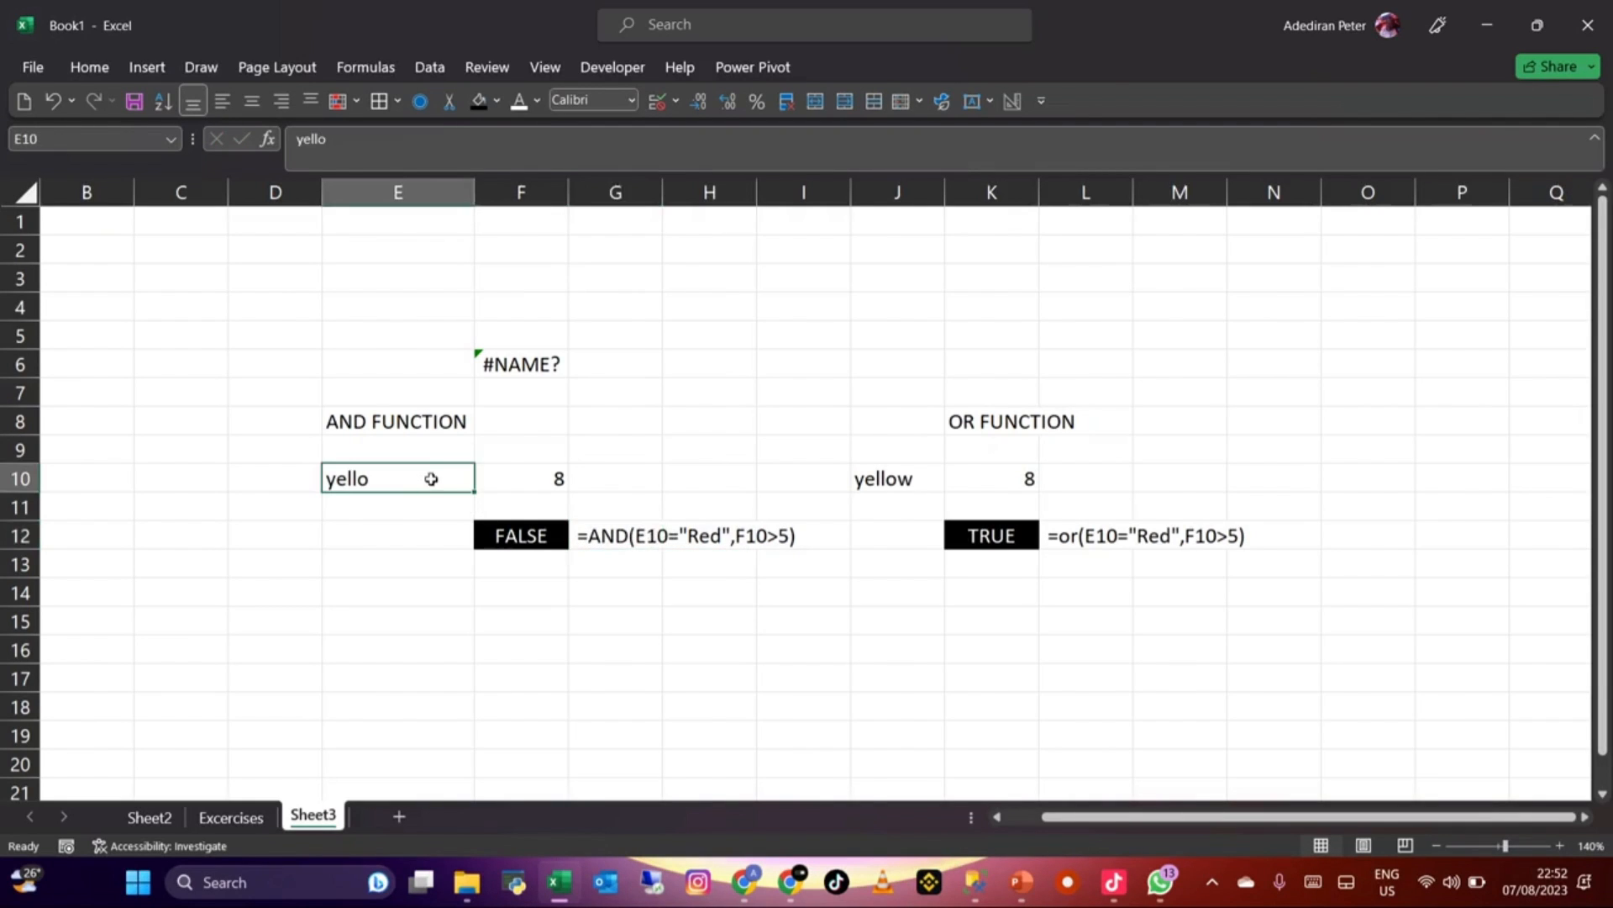
pyautogui.doubleClick(439, 477)
pyautogui.write('w')
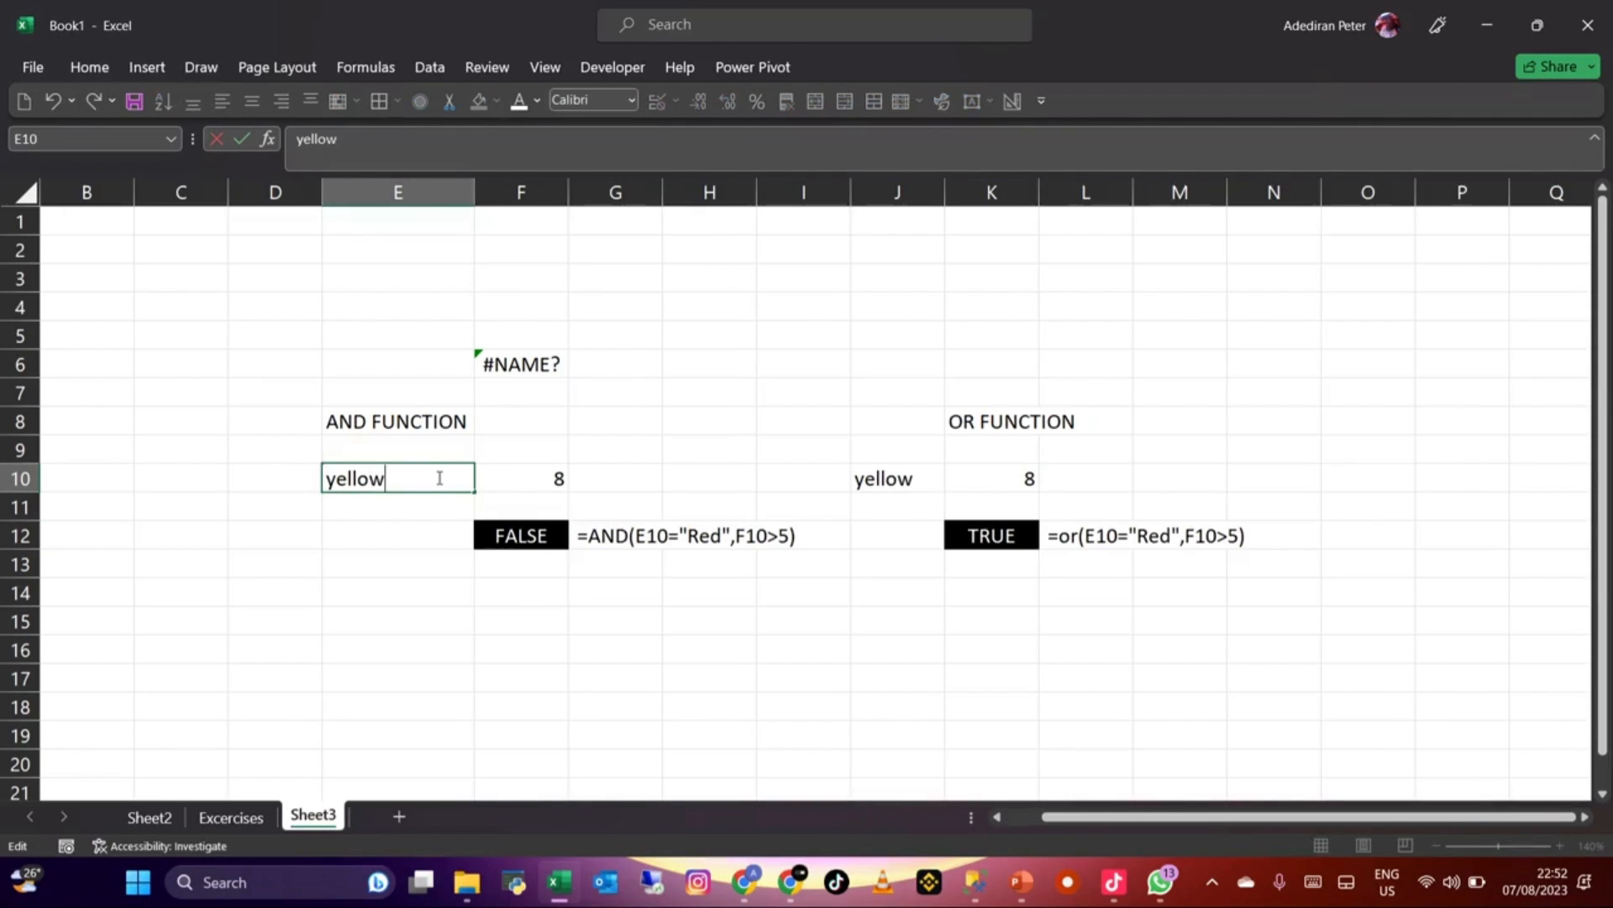
pyautogui.press('Return')
# Step: Compare the inputs in E10 and F10 with the AND result in F12
pyautogui.click(438, 477)
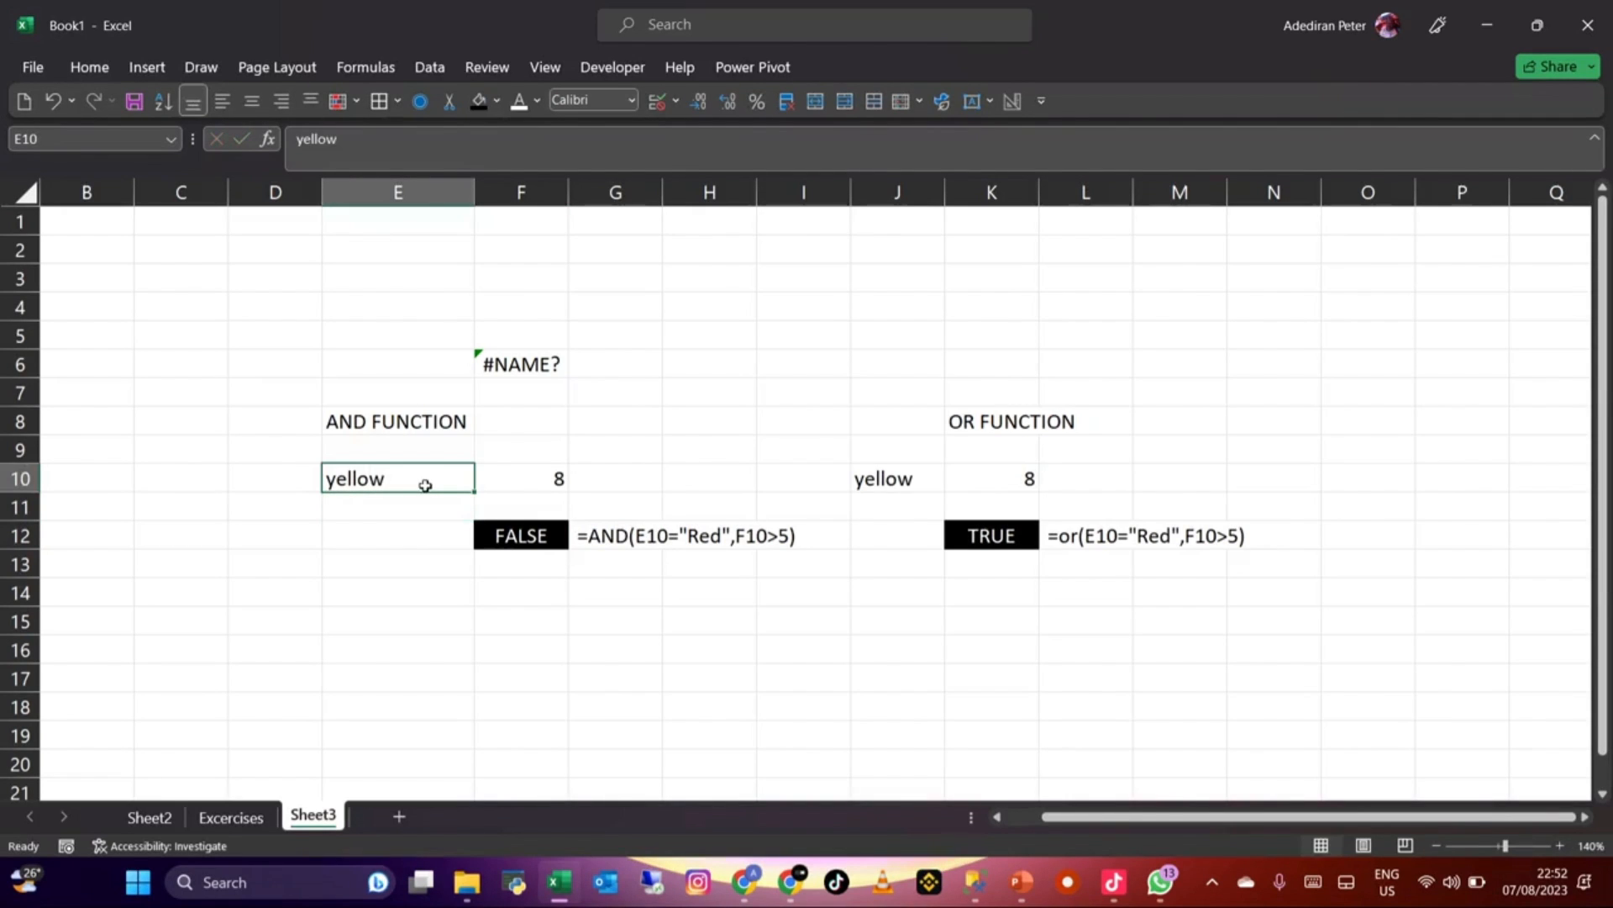
pyautogui.click(542, 483)
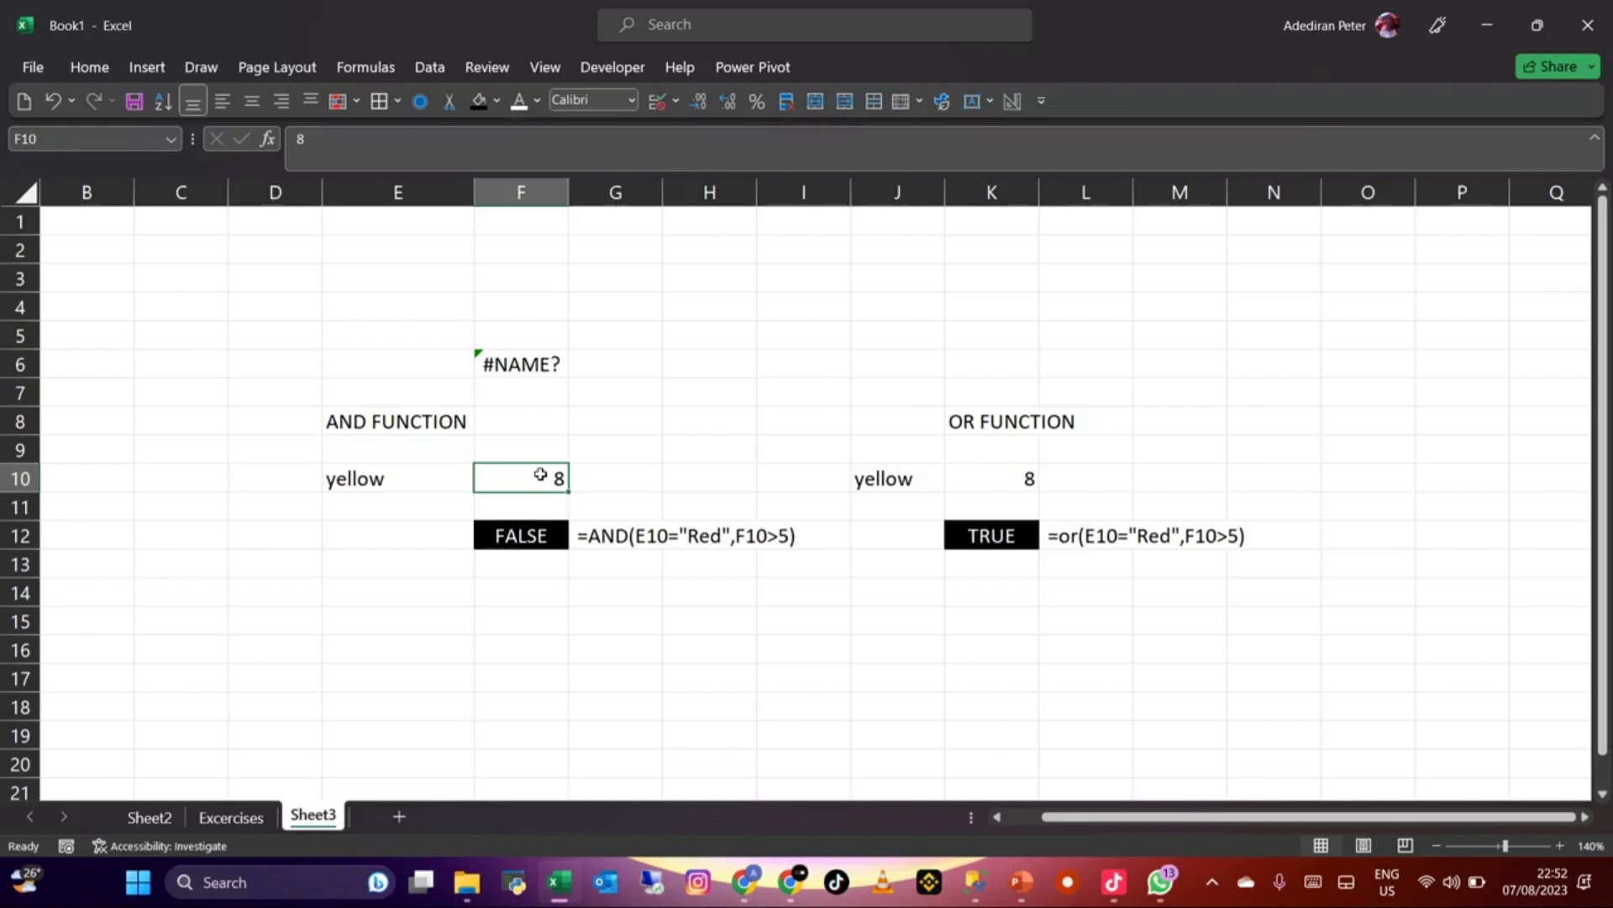
pyautogui.click(500, 535)
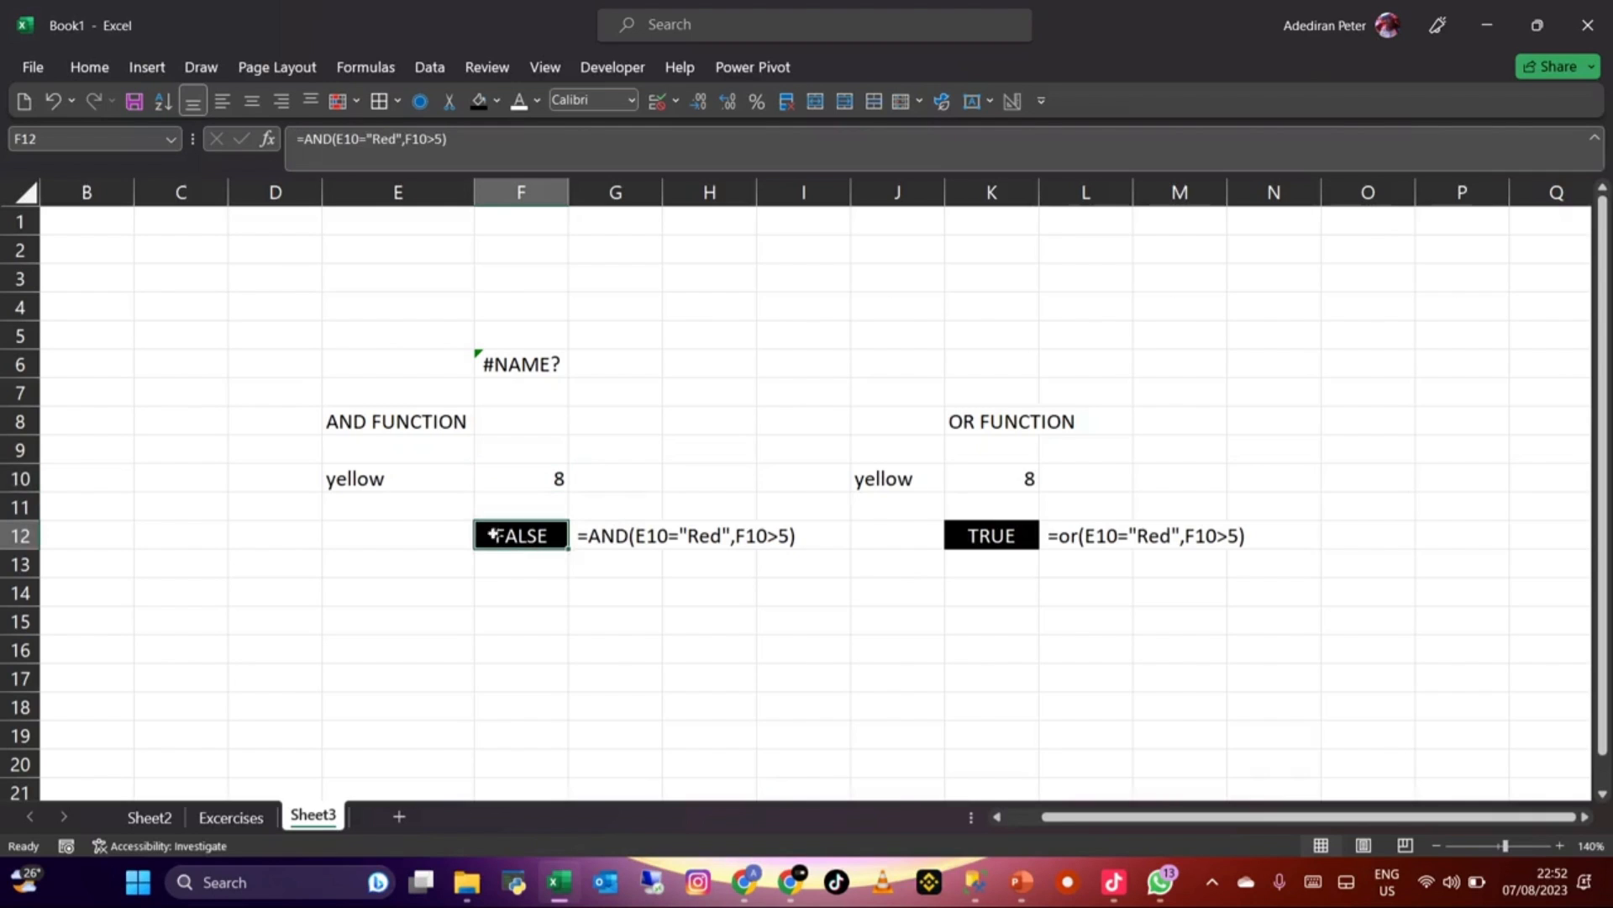
pyautogui.click(398, 478)
pyautogui.click(504, 477)
pyautogui.click(465, 482)
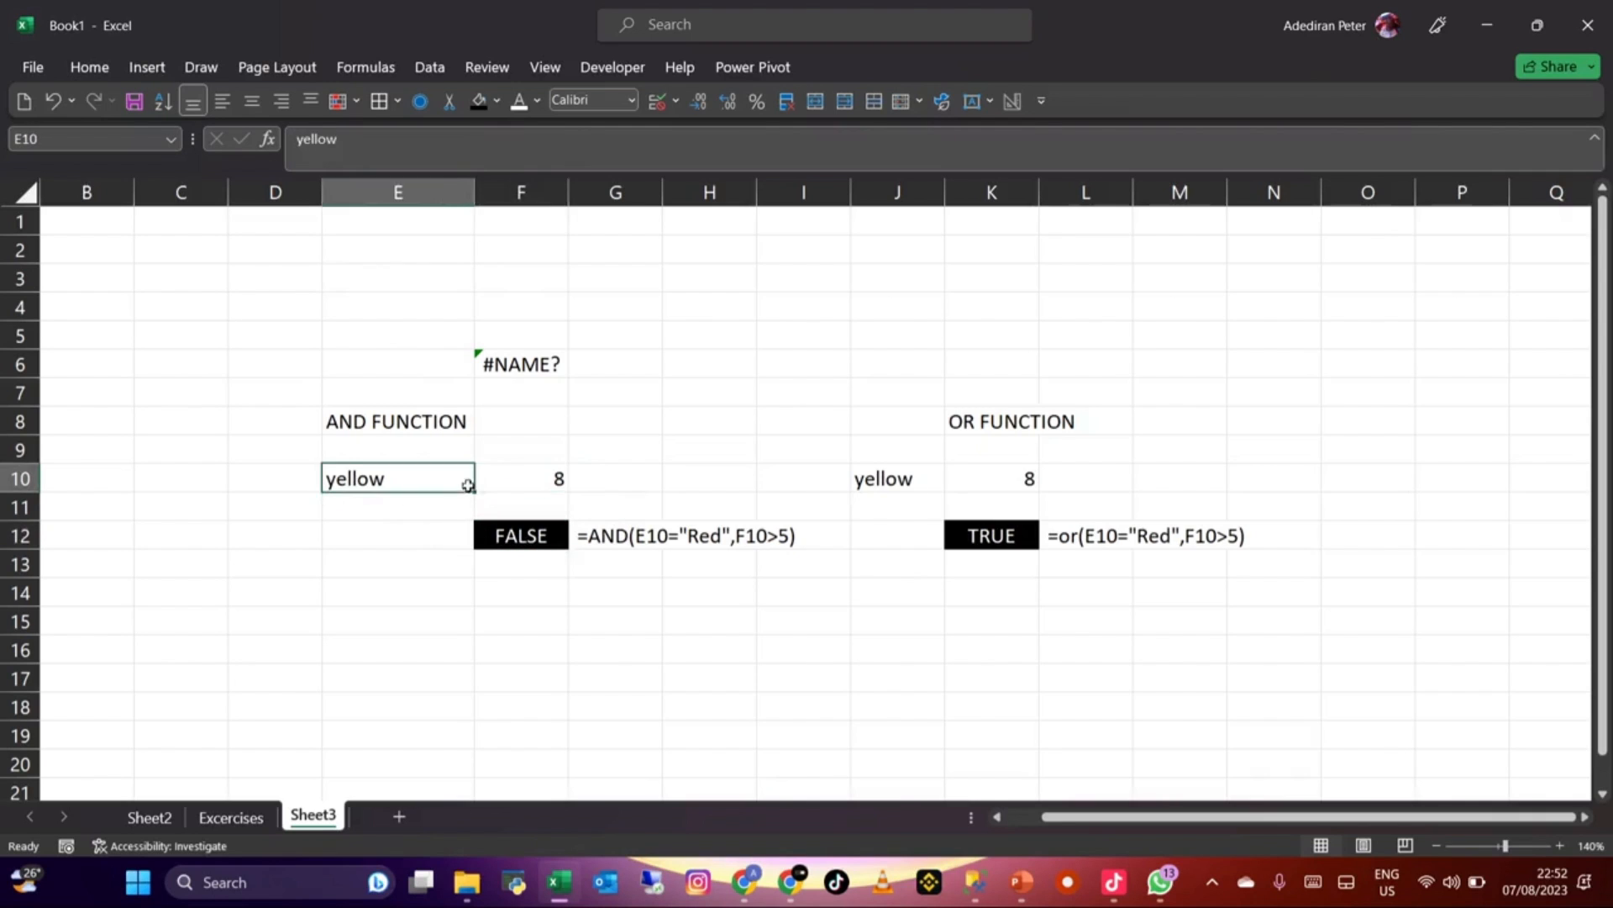
pyautogui.click(503, 477)
pyautogui.click(446, 475)
pyautogui.click(505, 475)
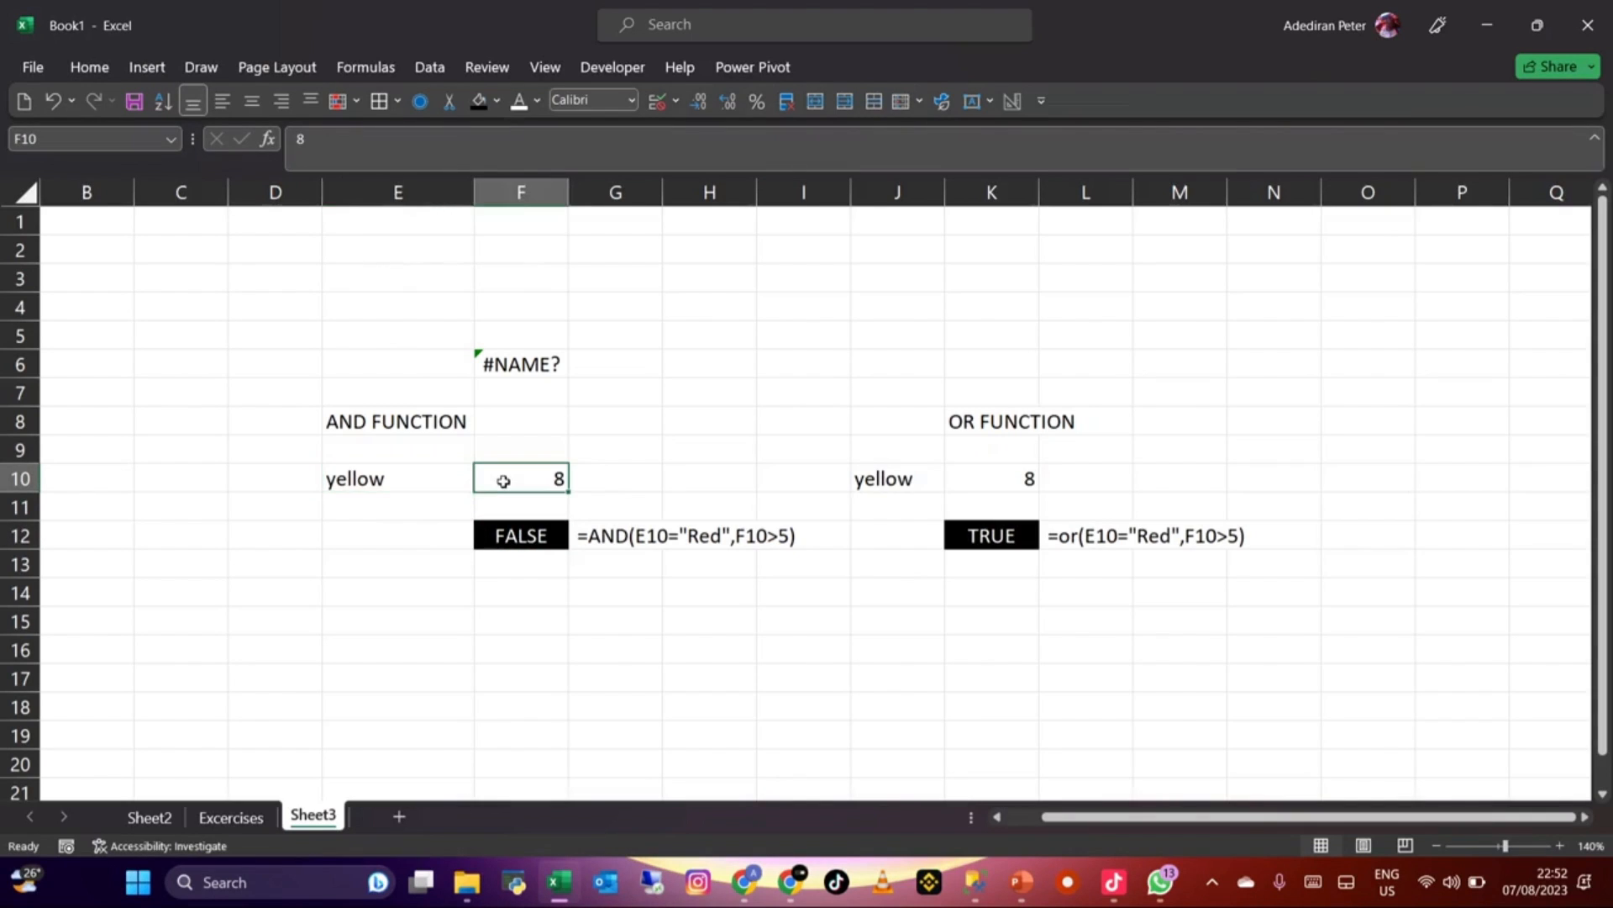
pyautogui.click(514, 535)
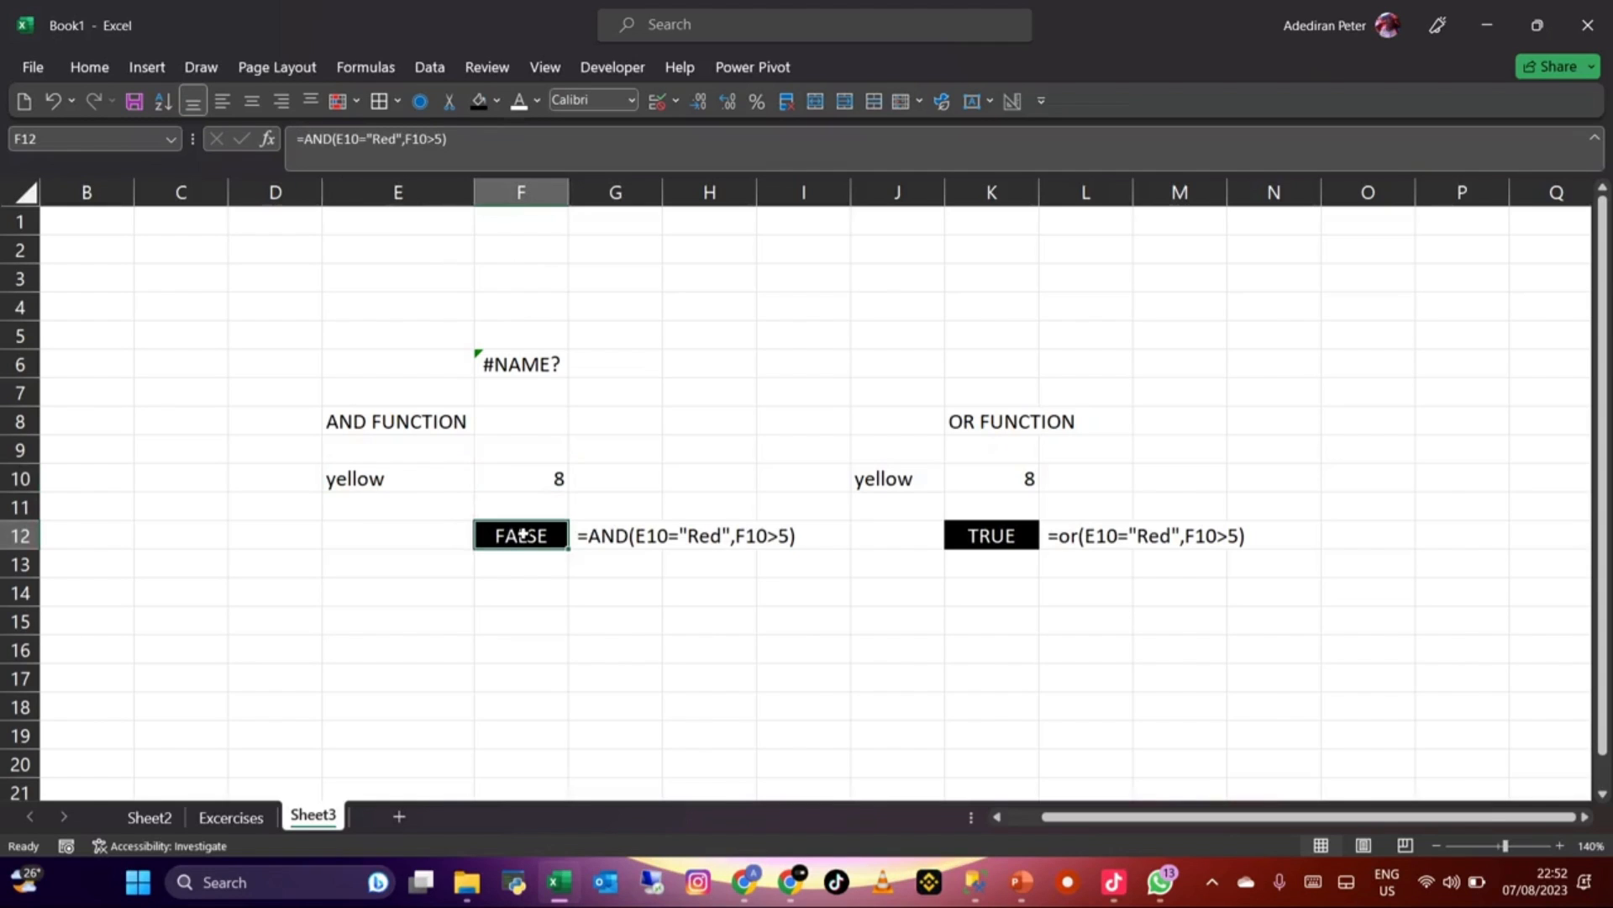
# Step: Change E10 to red and check both AND inputs against the result in F12
pyautogui.click(438, 485)
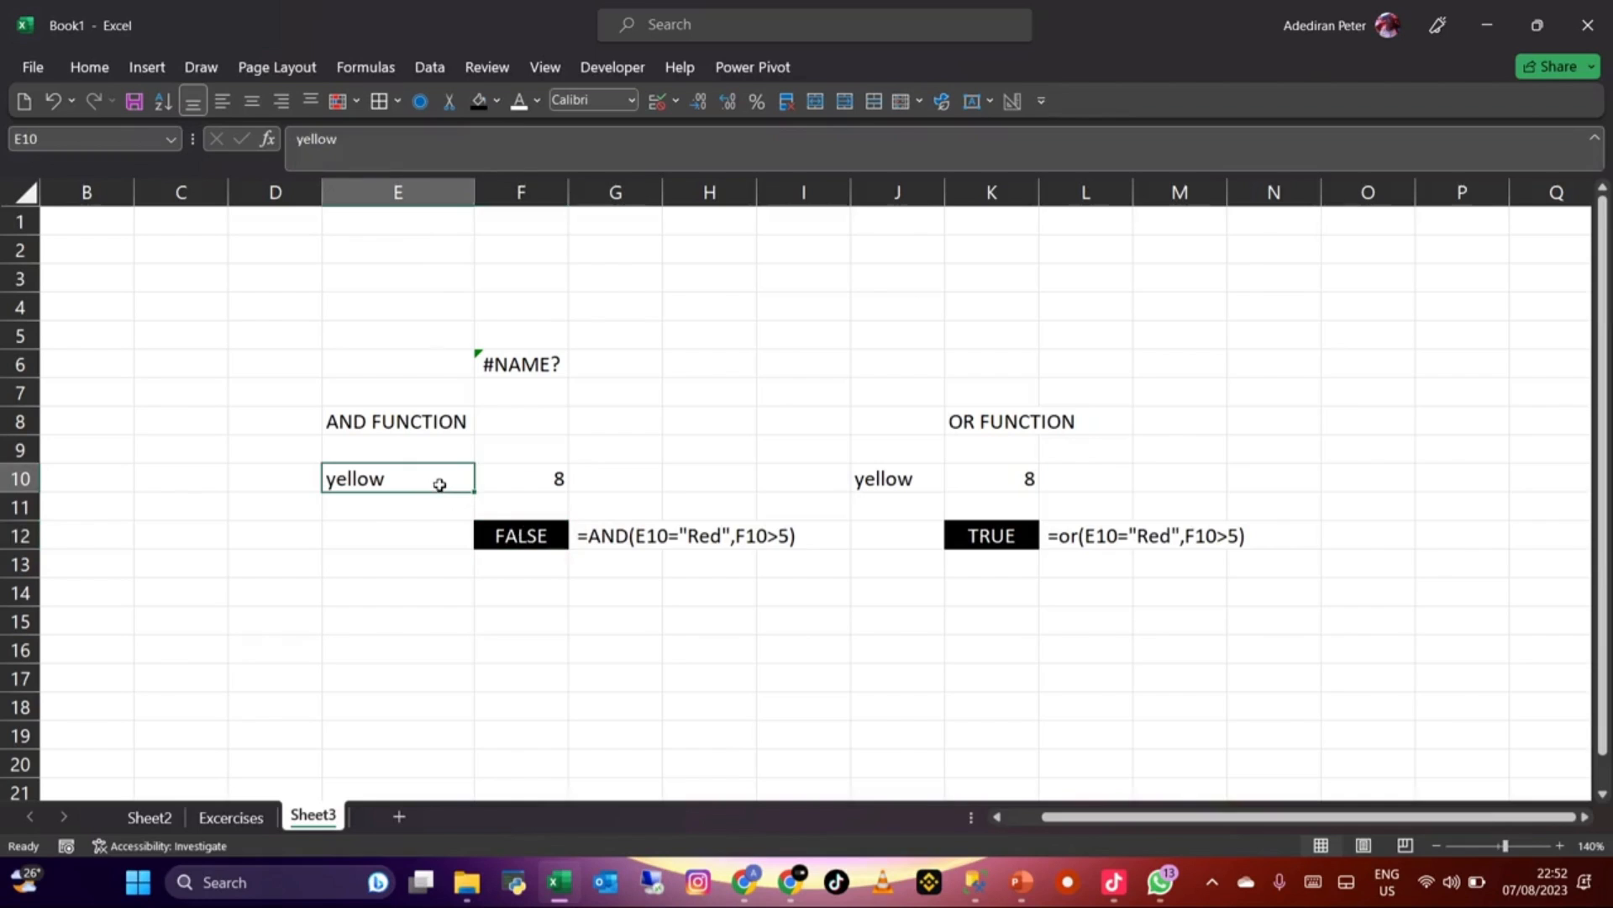
pyautogui.write('red')
pyautogui.press('Return')
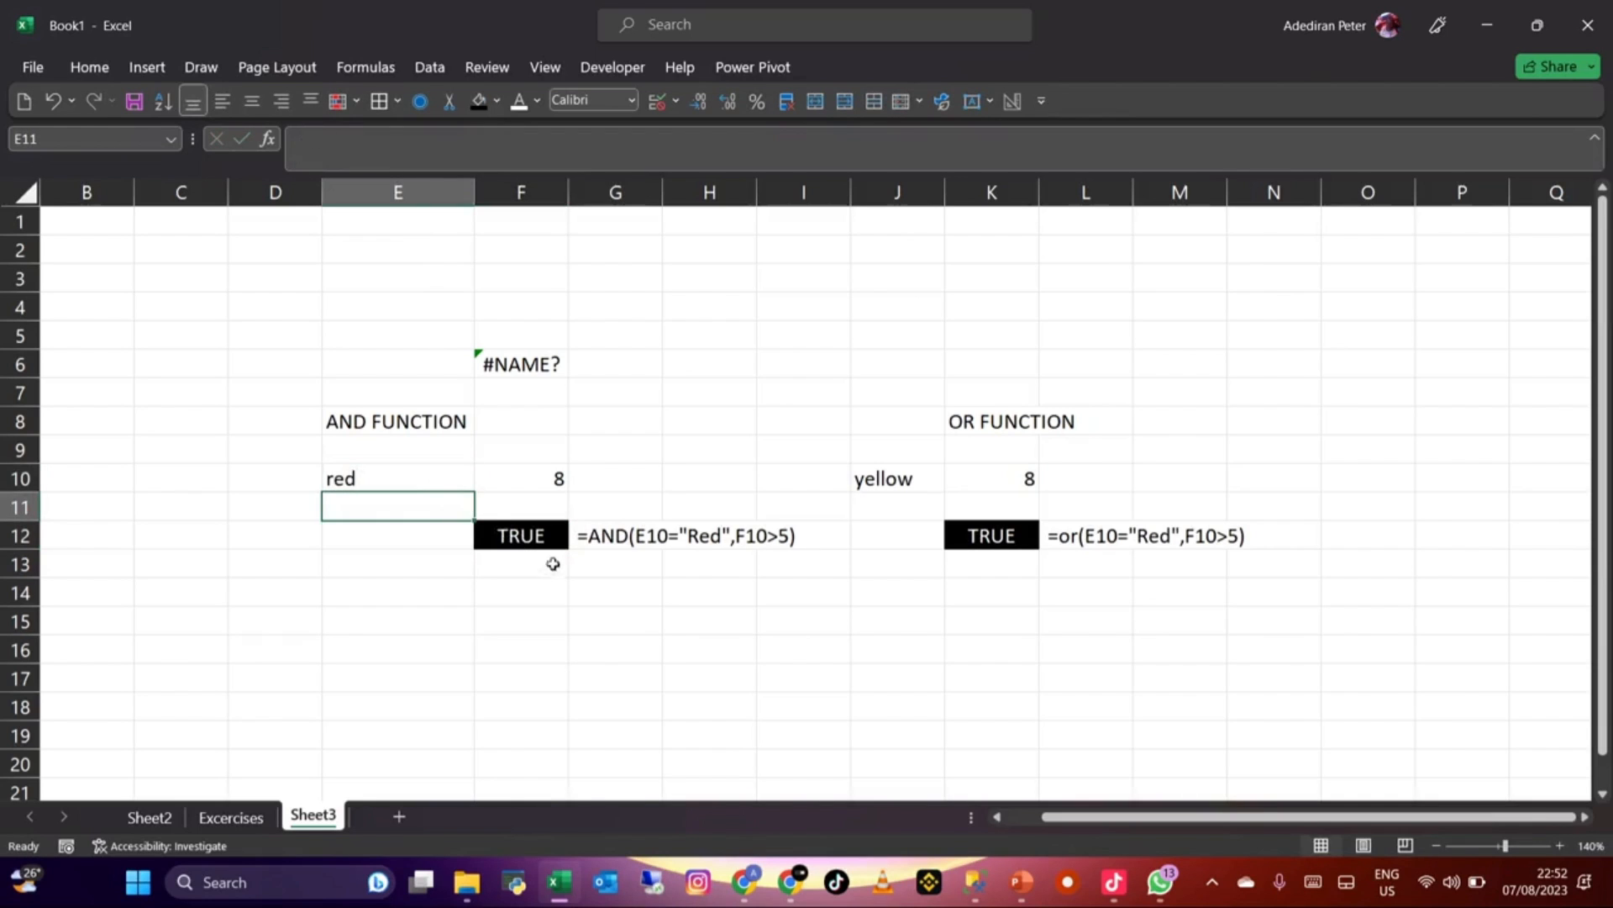
pyautogui.click(542, 534)
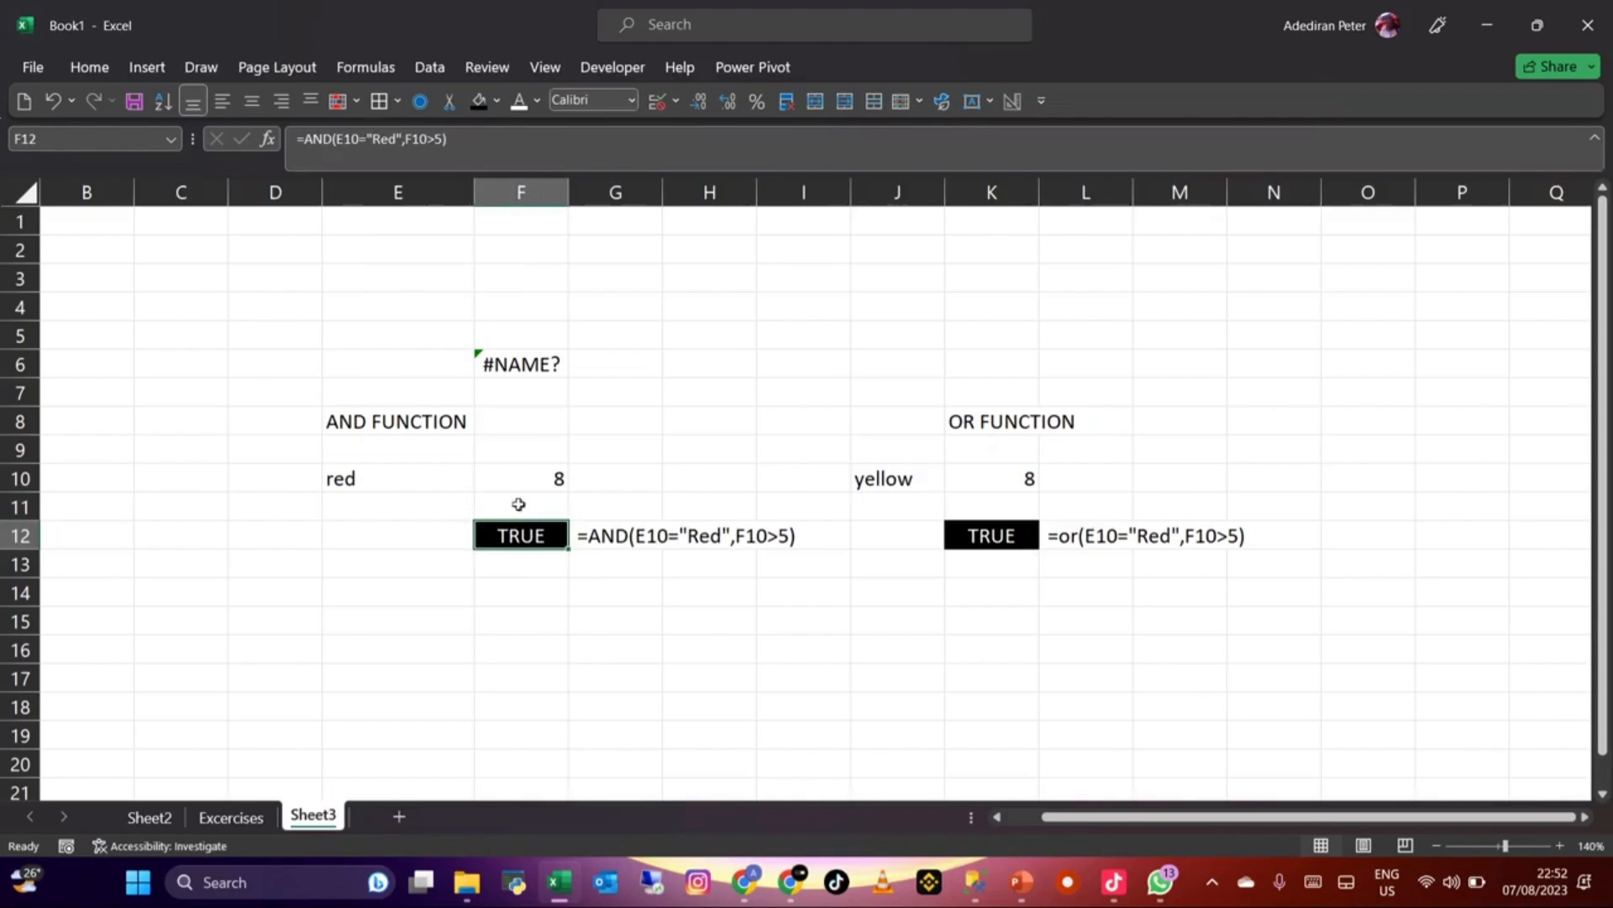
pyautogui.click(393, 477)
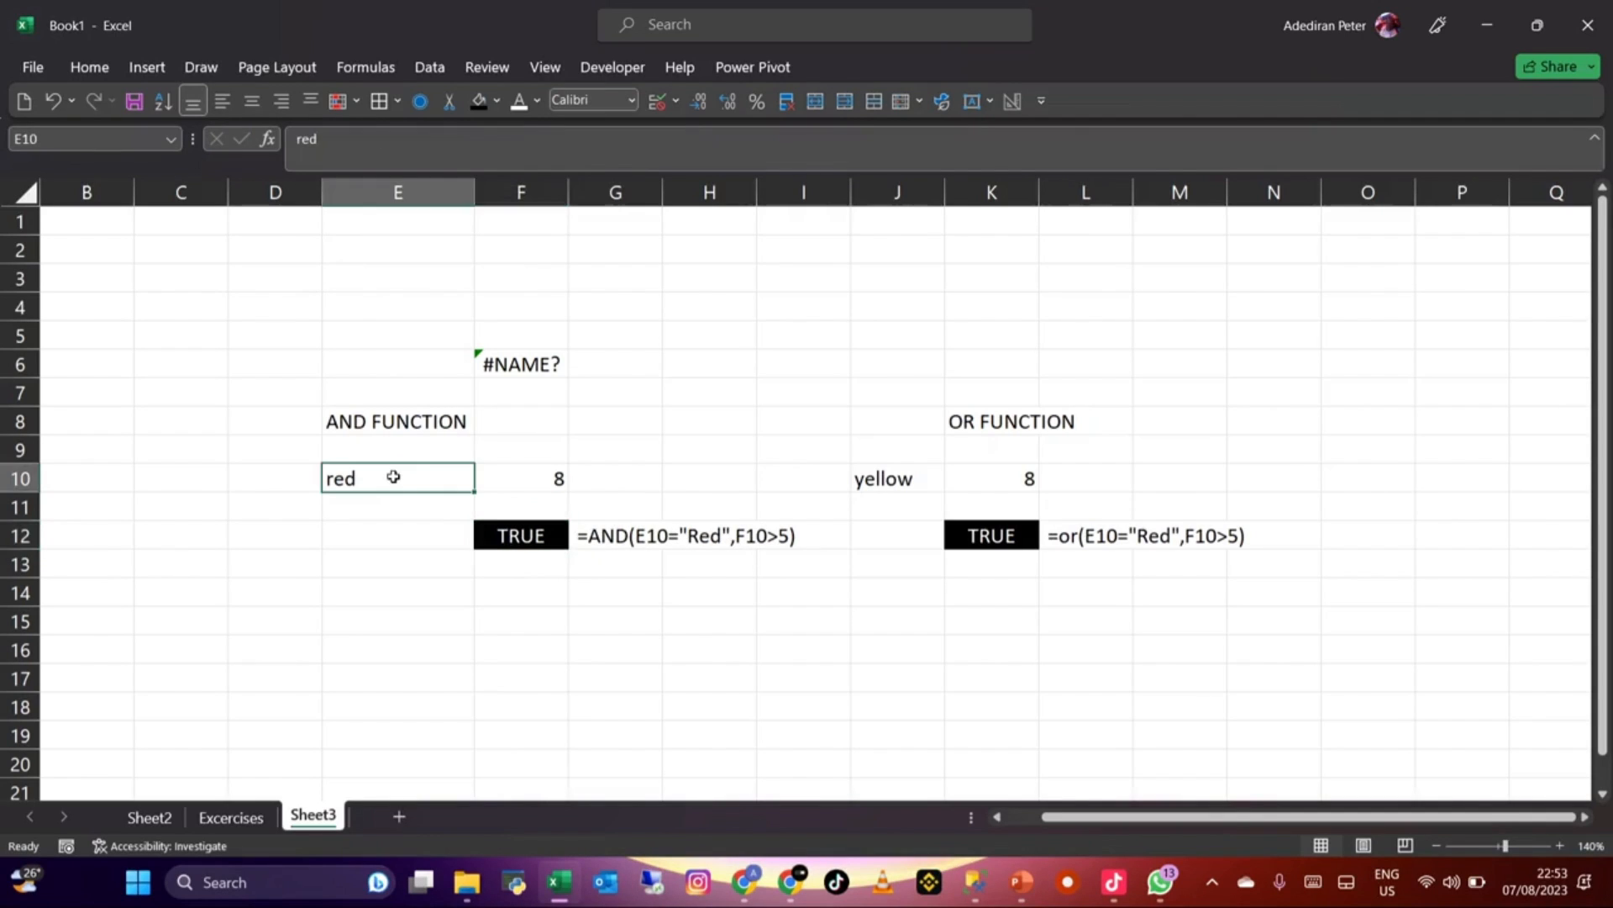
pyautogui.click(521, 476)
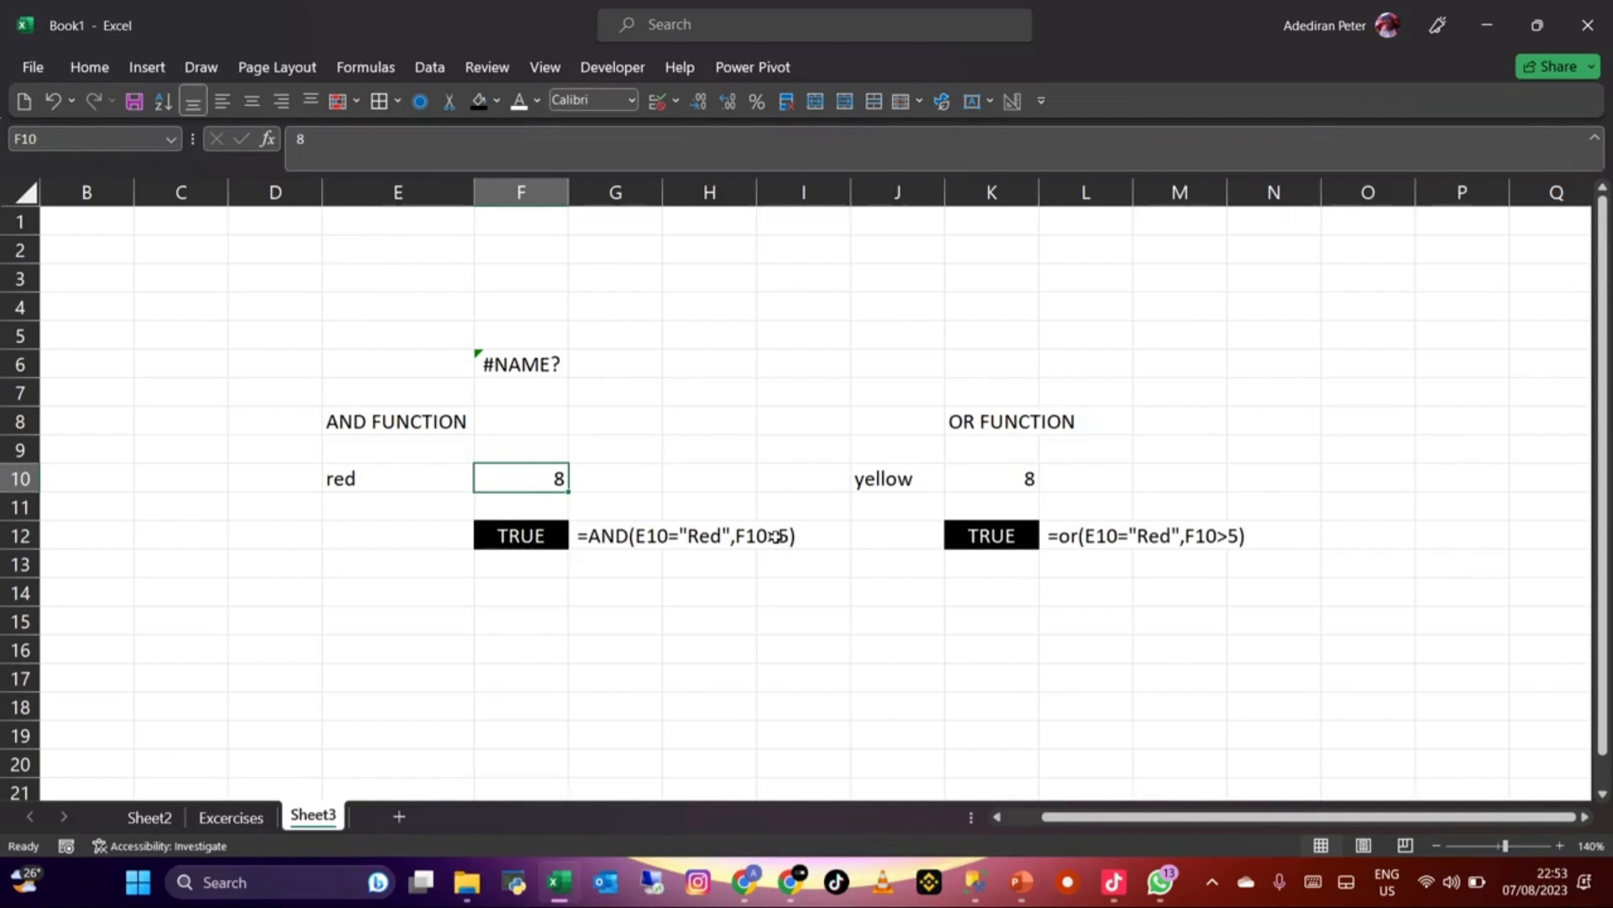
pyautogui.click(517, 366)
pyautogui.write('=and')
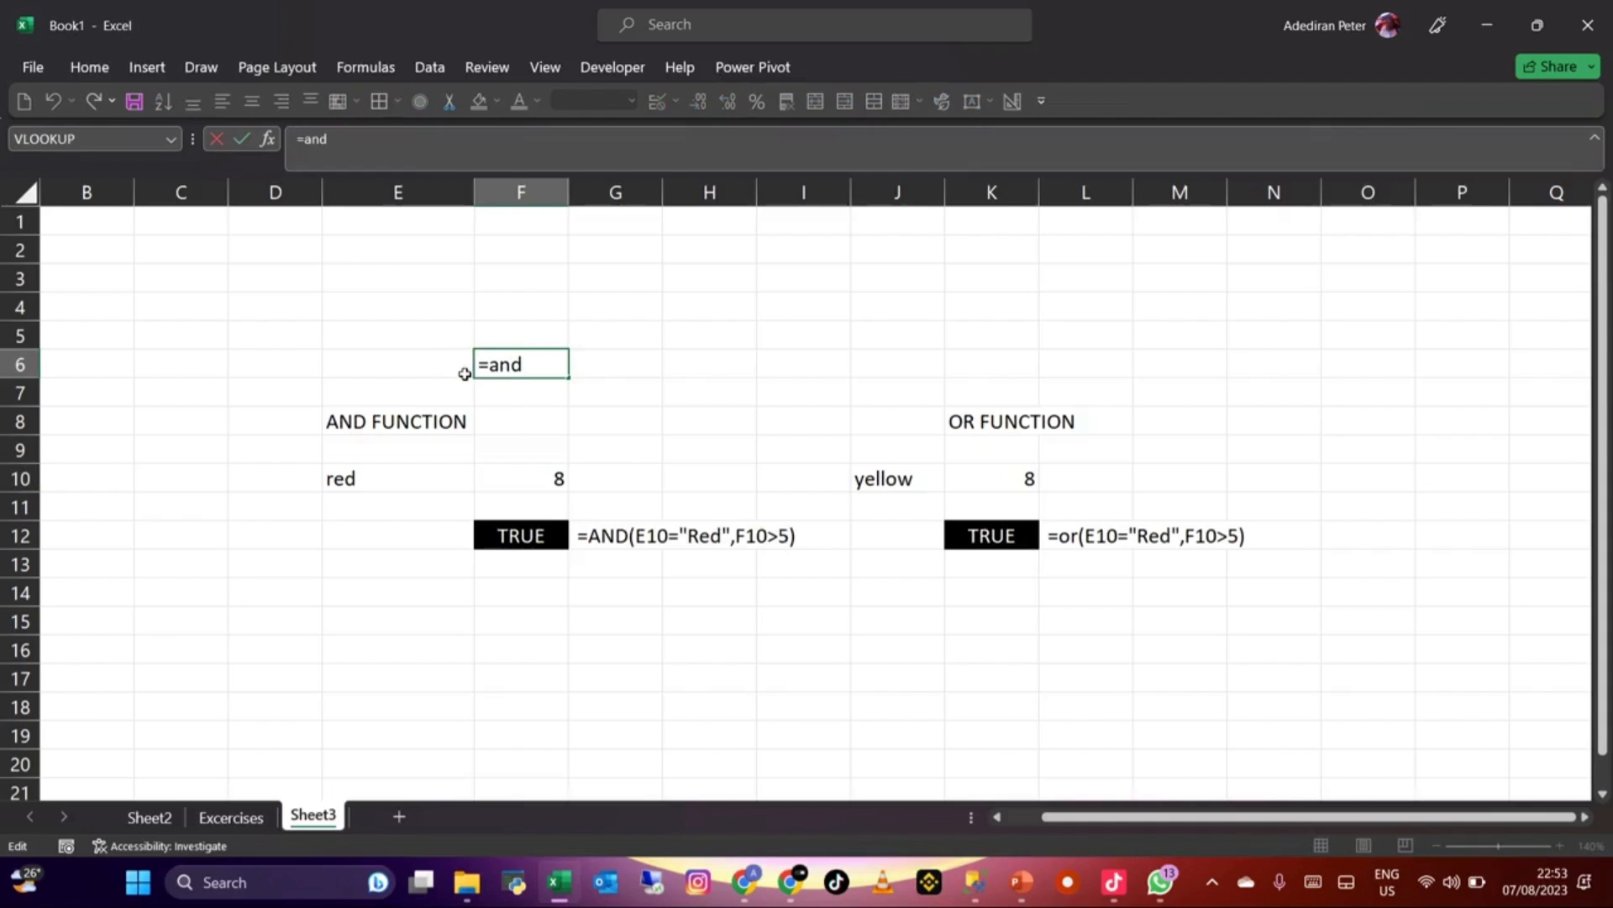
pyautogui.write('(')
pyautogui.press('Escape')
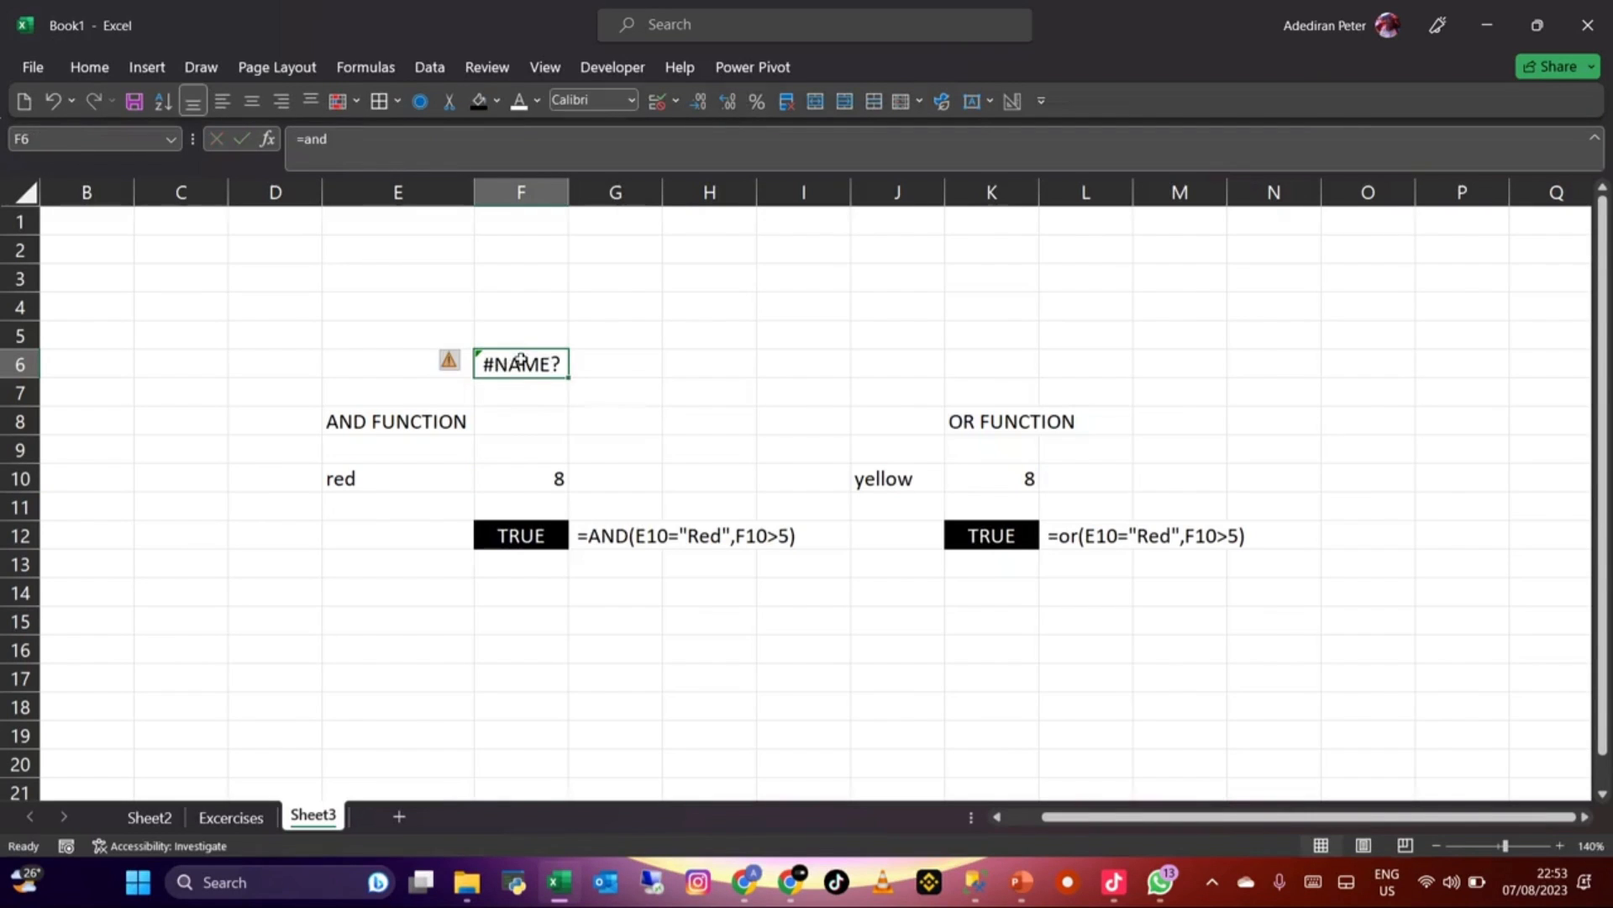
# Step: Clear the incomplete =and formula from F6 and return to the AND result in F12
pyautogui.click(531, 411)
pyautogui.click(527, 363)
pyautogui.press('Delete')
pyautogui.click(520, 536)
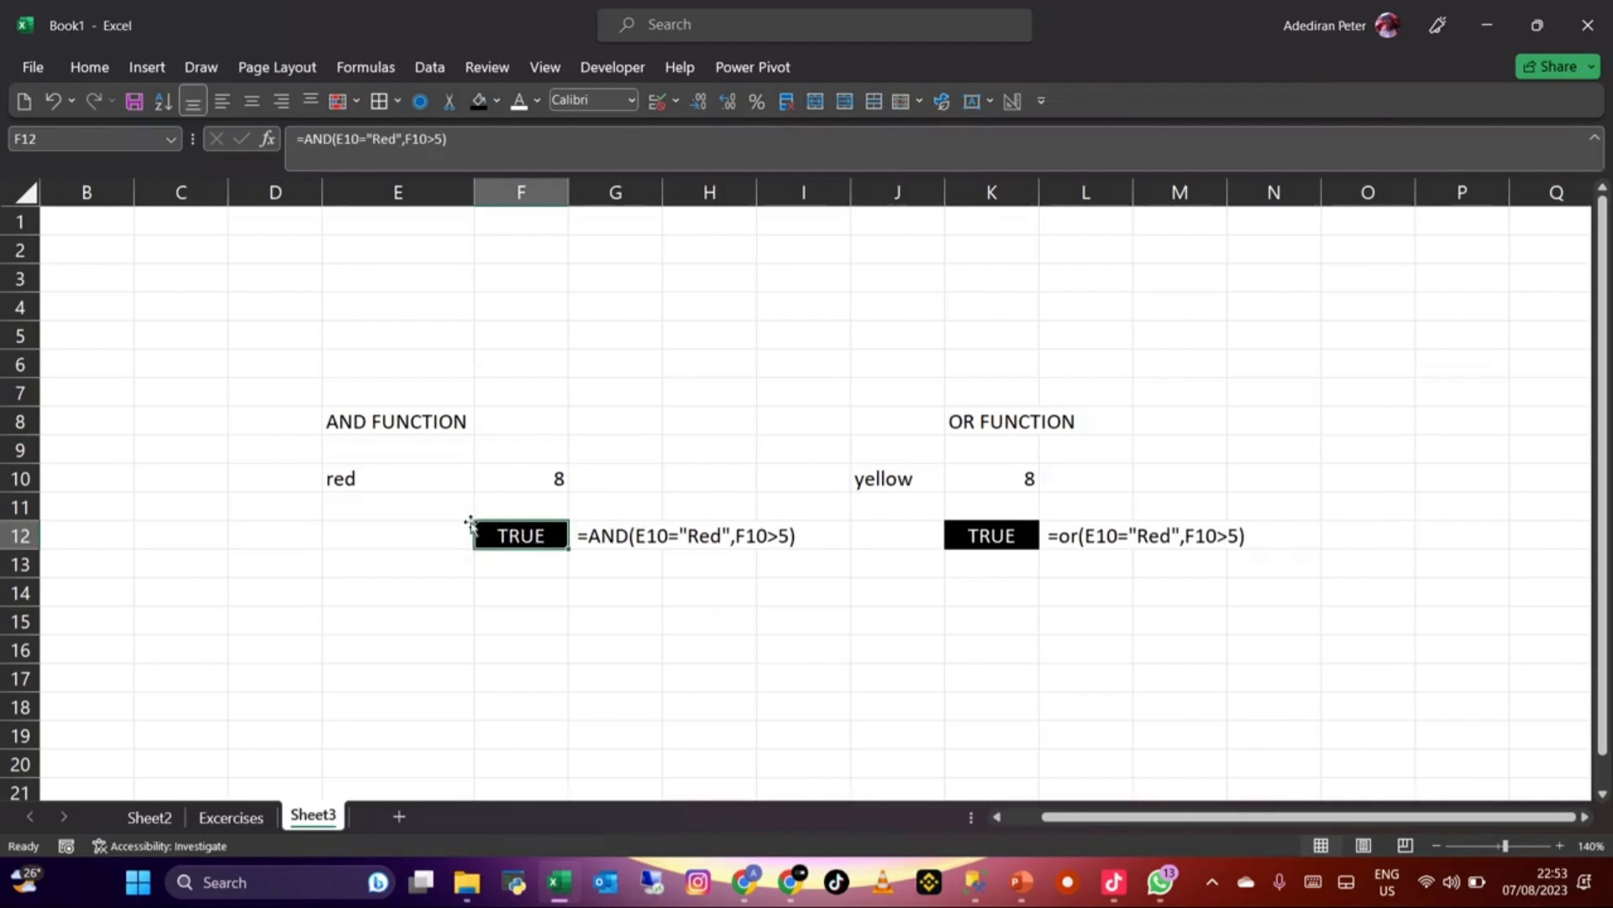
# Step: Set F10 to 5 and check the AND result in F12
pyautogui.click(554, 477)
pyautogui.write('5')
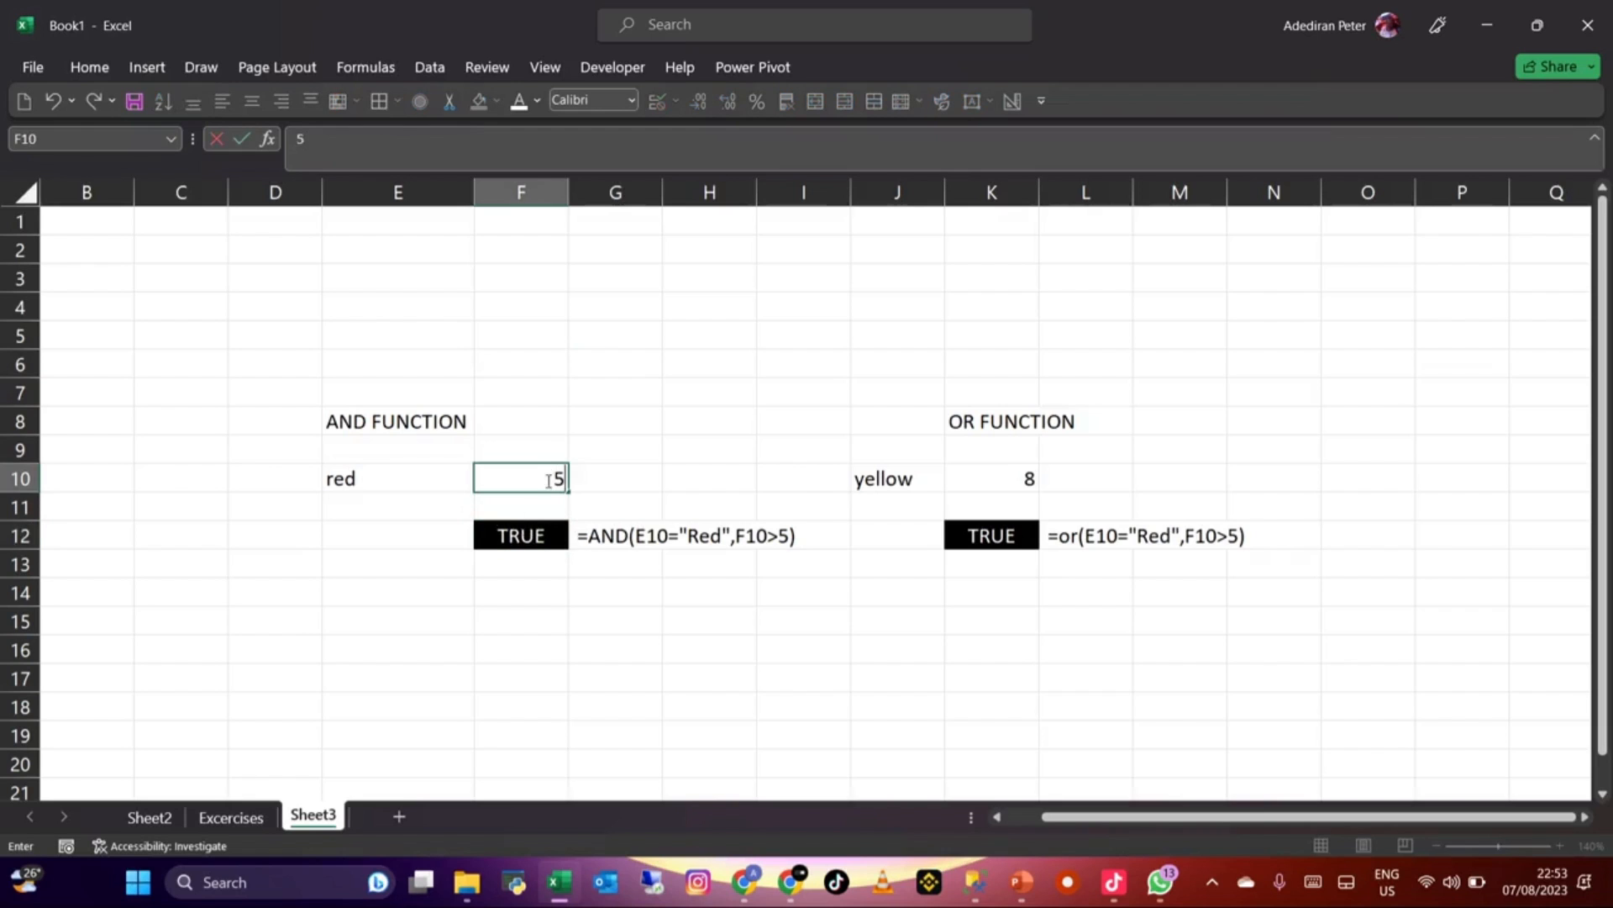
pyautogui.click(523, 542)
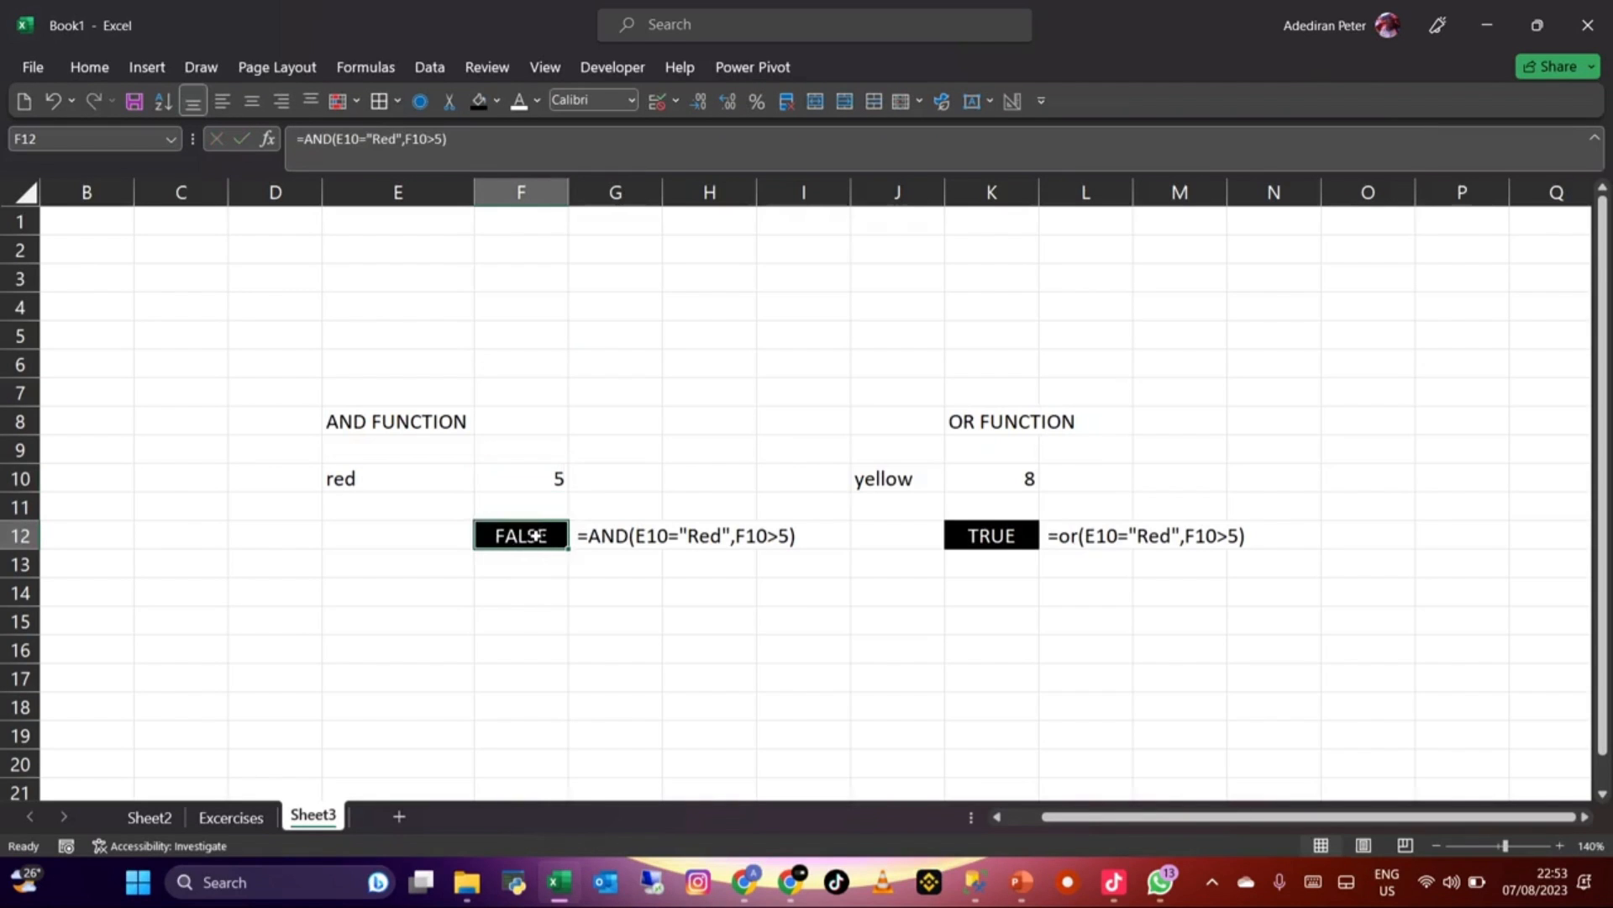
# Step: Try entering 5/5 and 6 in F10, and undo both entries
pyautogui.click(548, 476)
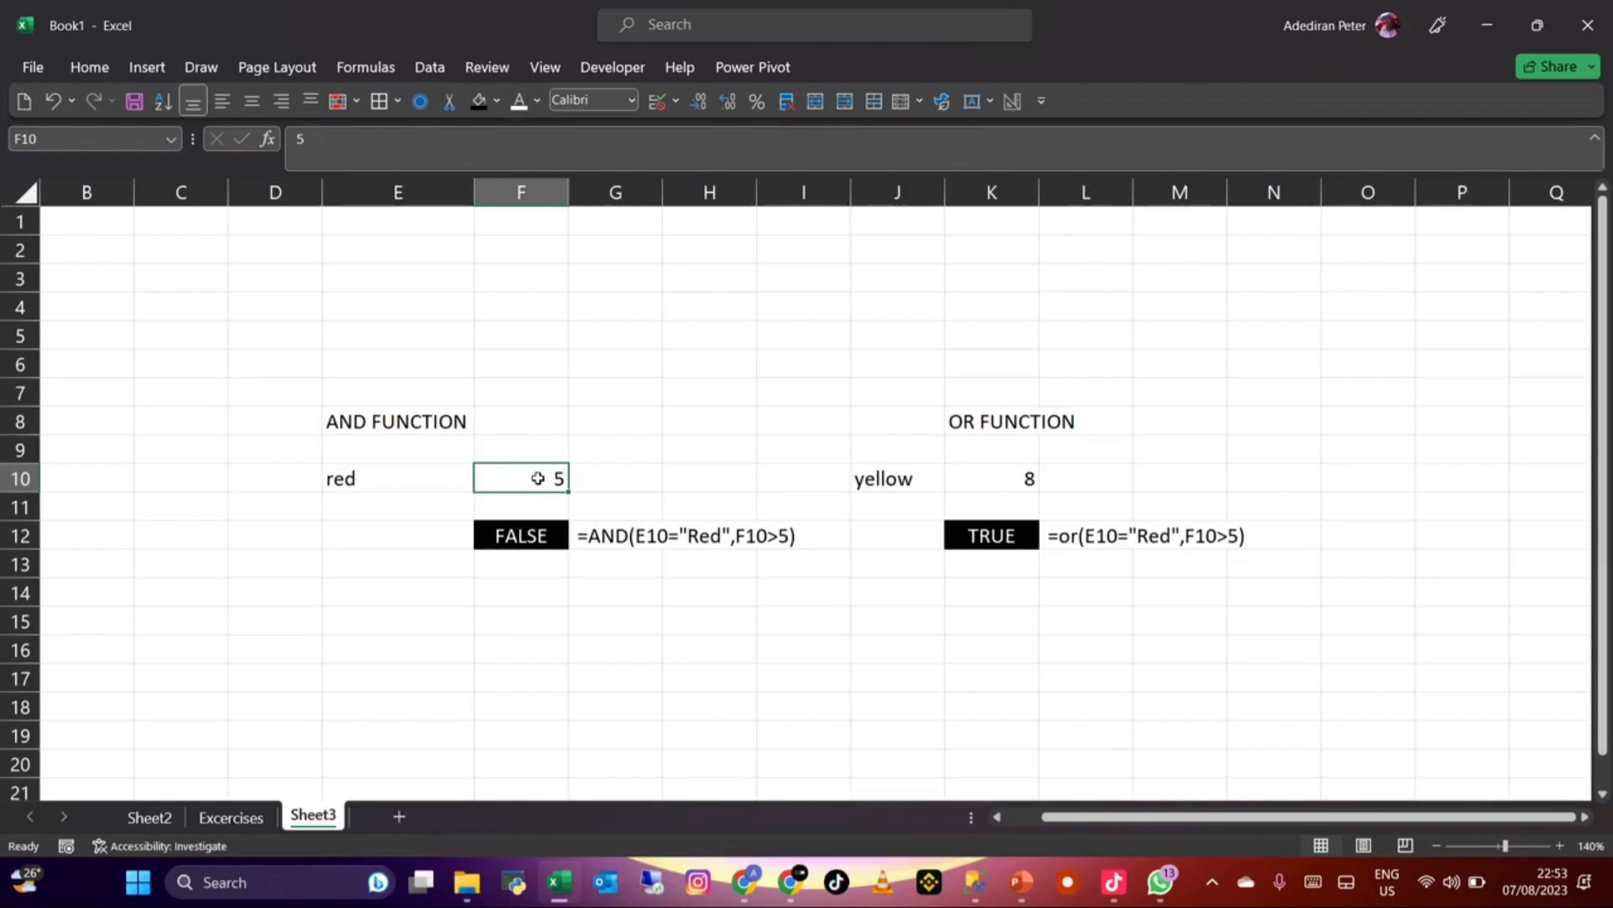
pyautogui.write('5/5')
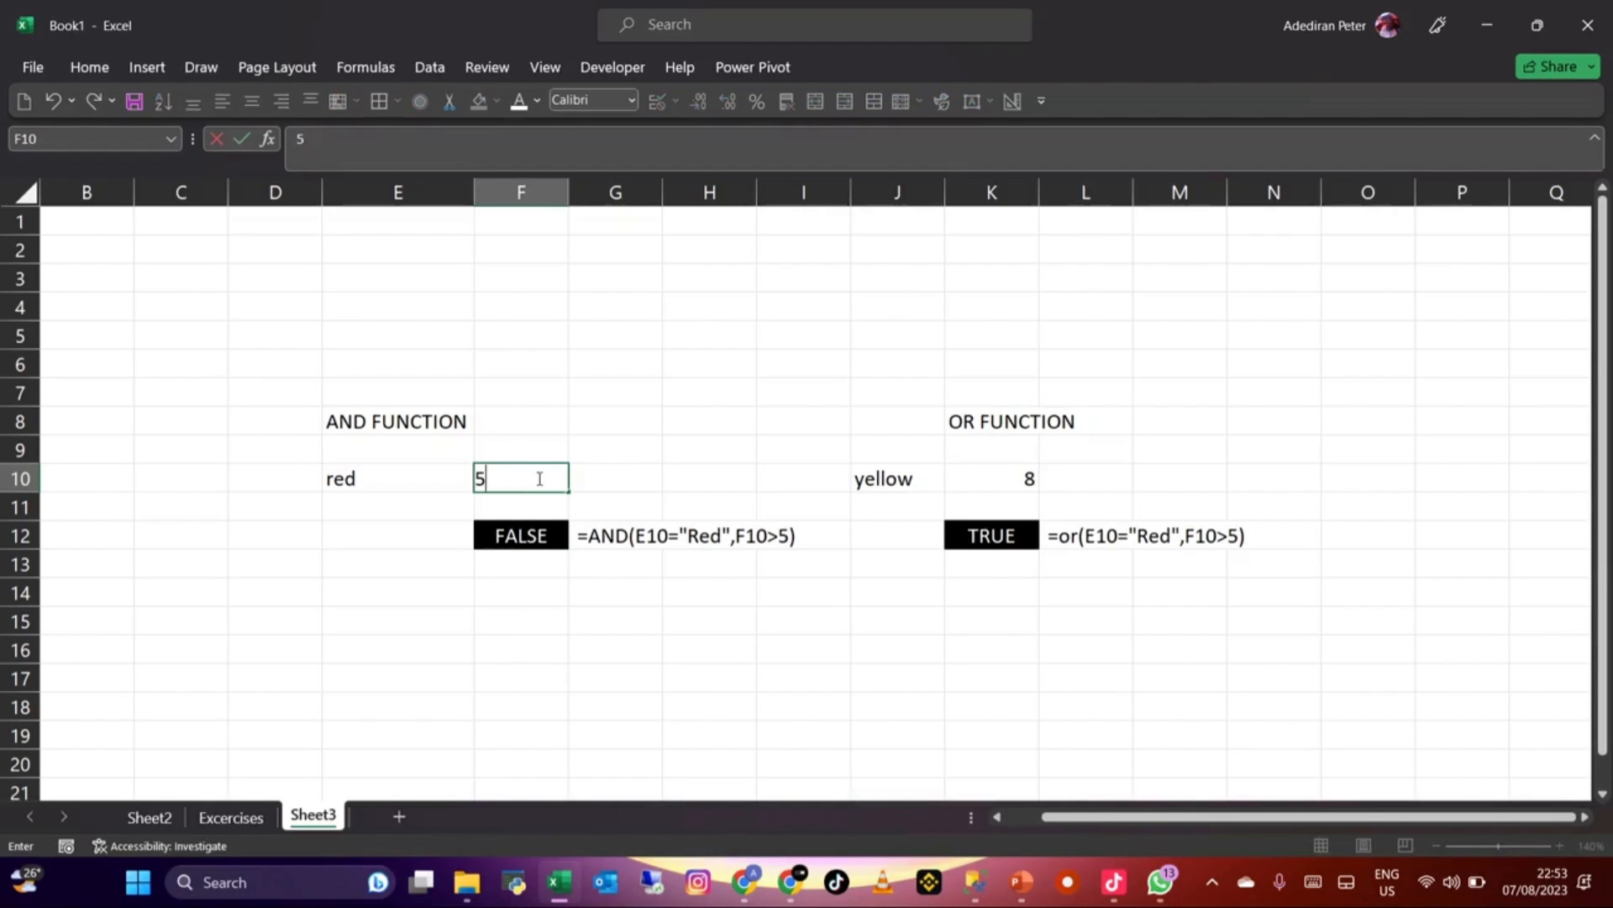
pyautogui.press('Return')
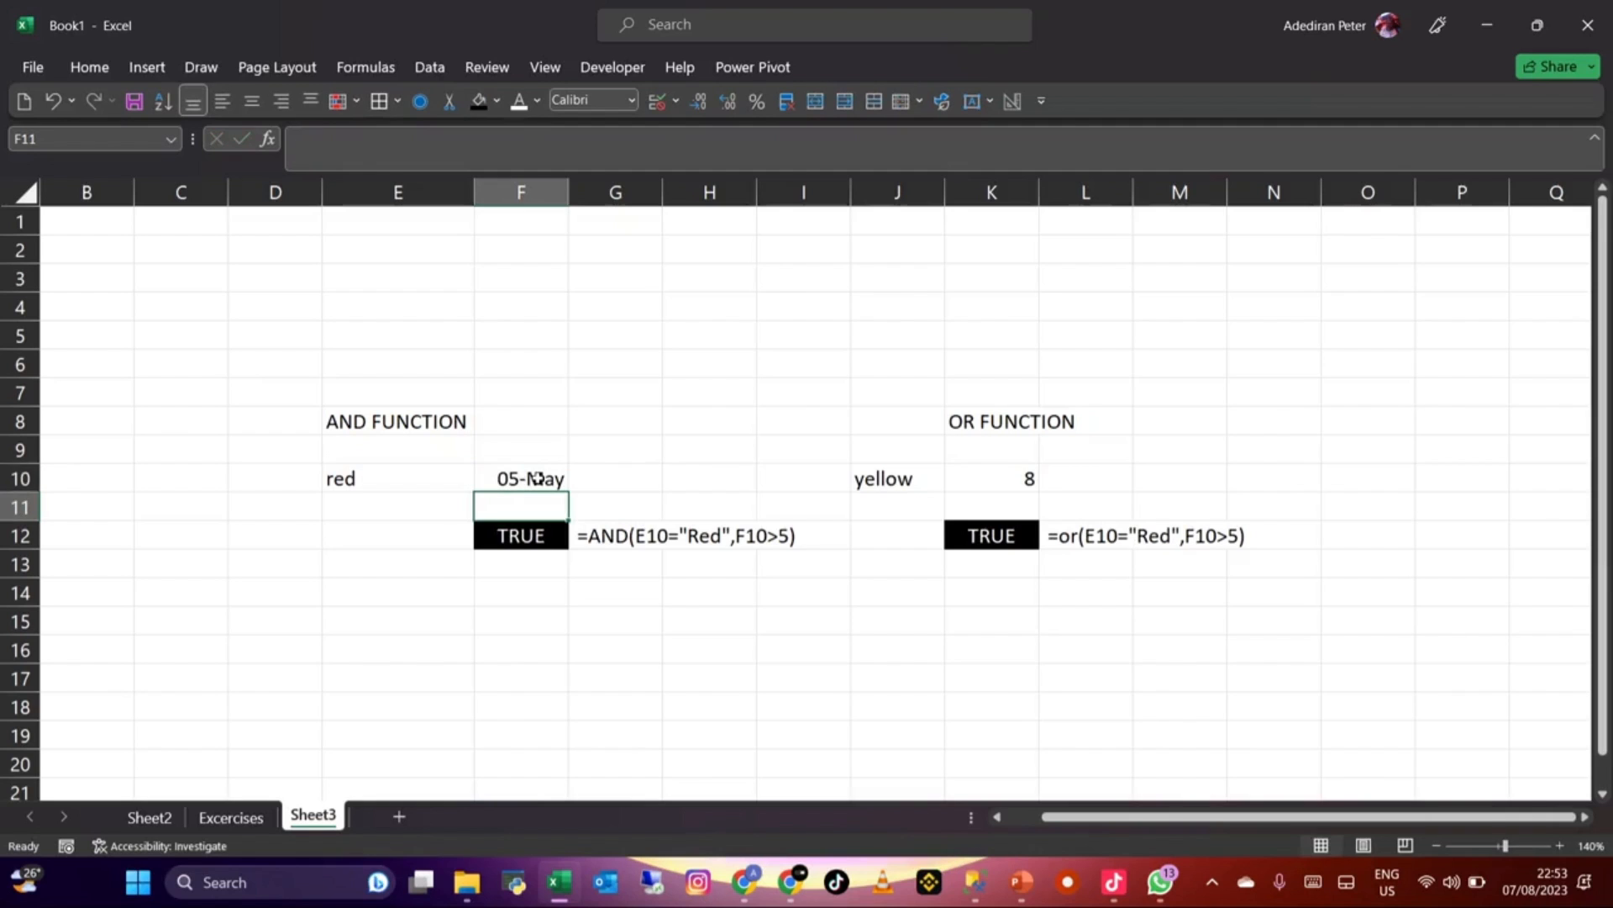
pyautogui.click(538, 477)
pyautogui.write('6')
pyautogui.press('Return')
pyautogui.click(538, 477)
pyautogui.hotkey('ctrl', 'z')
pyautogui.hotkey('ctrl', 'z')
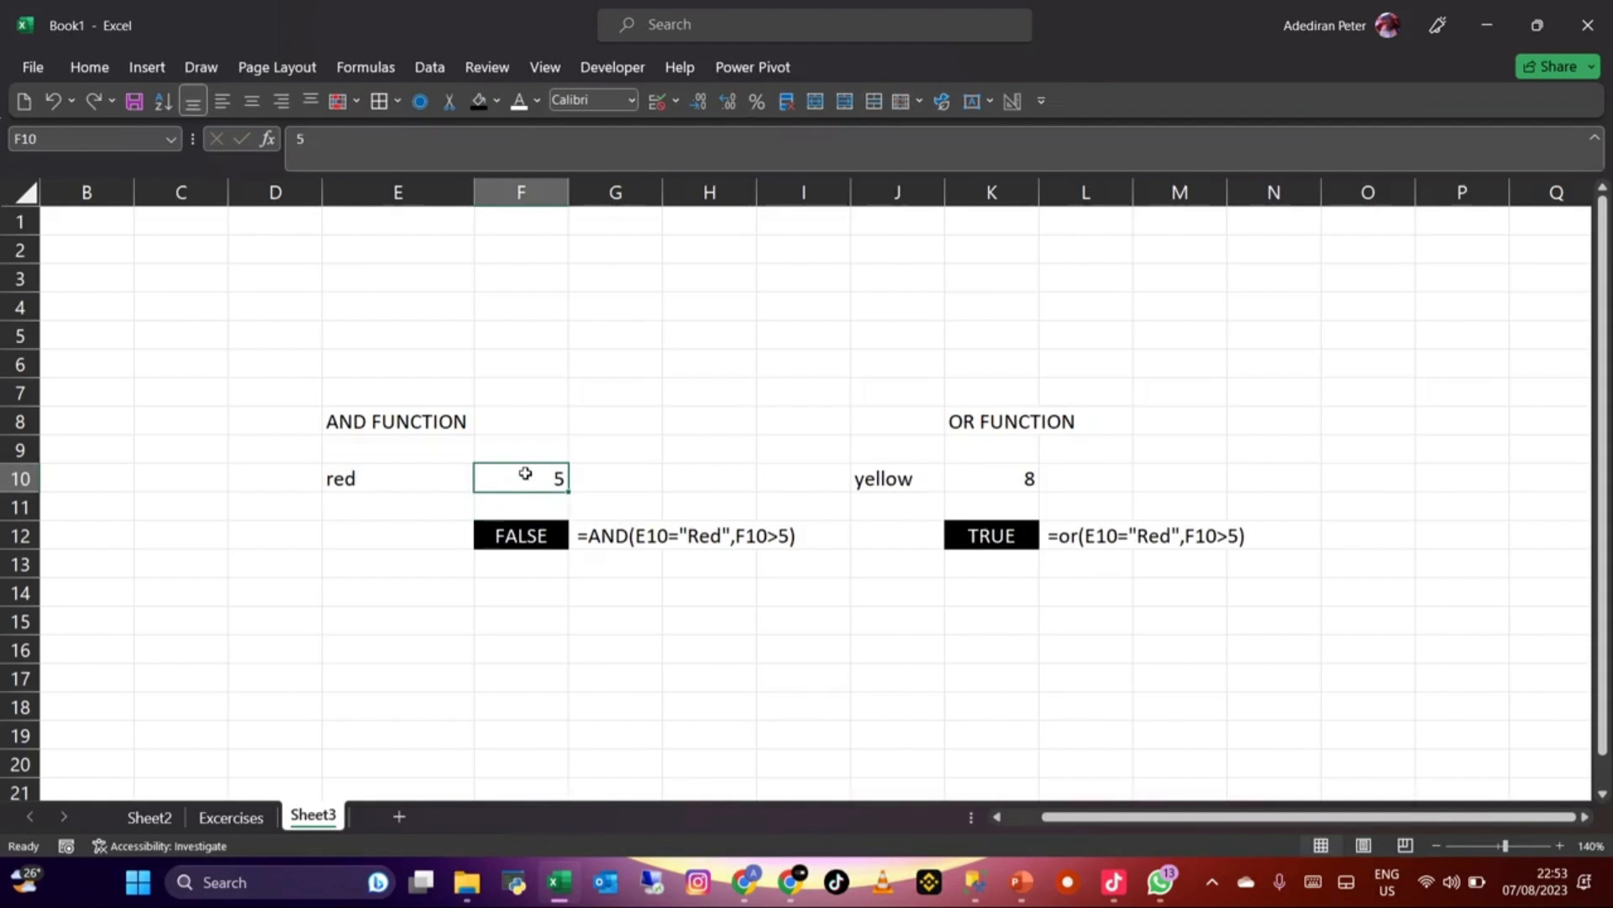
# Step: Set F10 to 6 and check the AND result in F12 against E10 and F10
pyautogui.write('6')
pyautogui.press('Return')
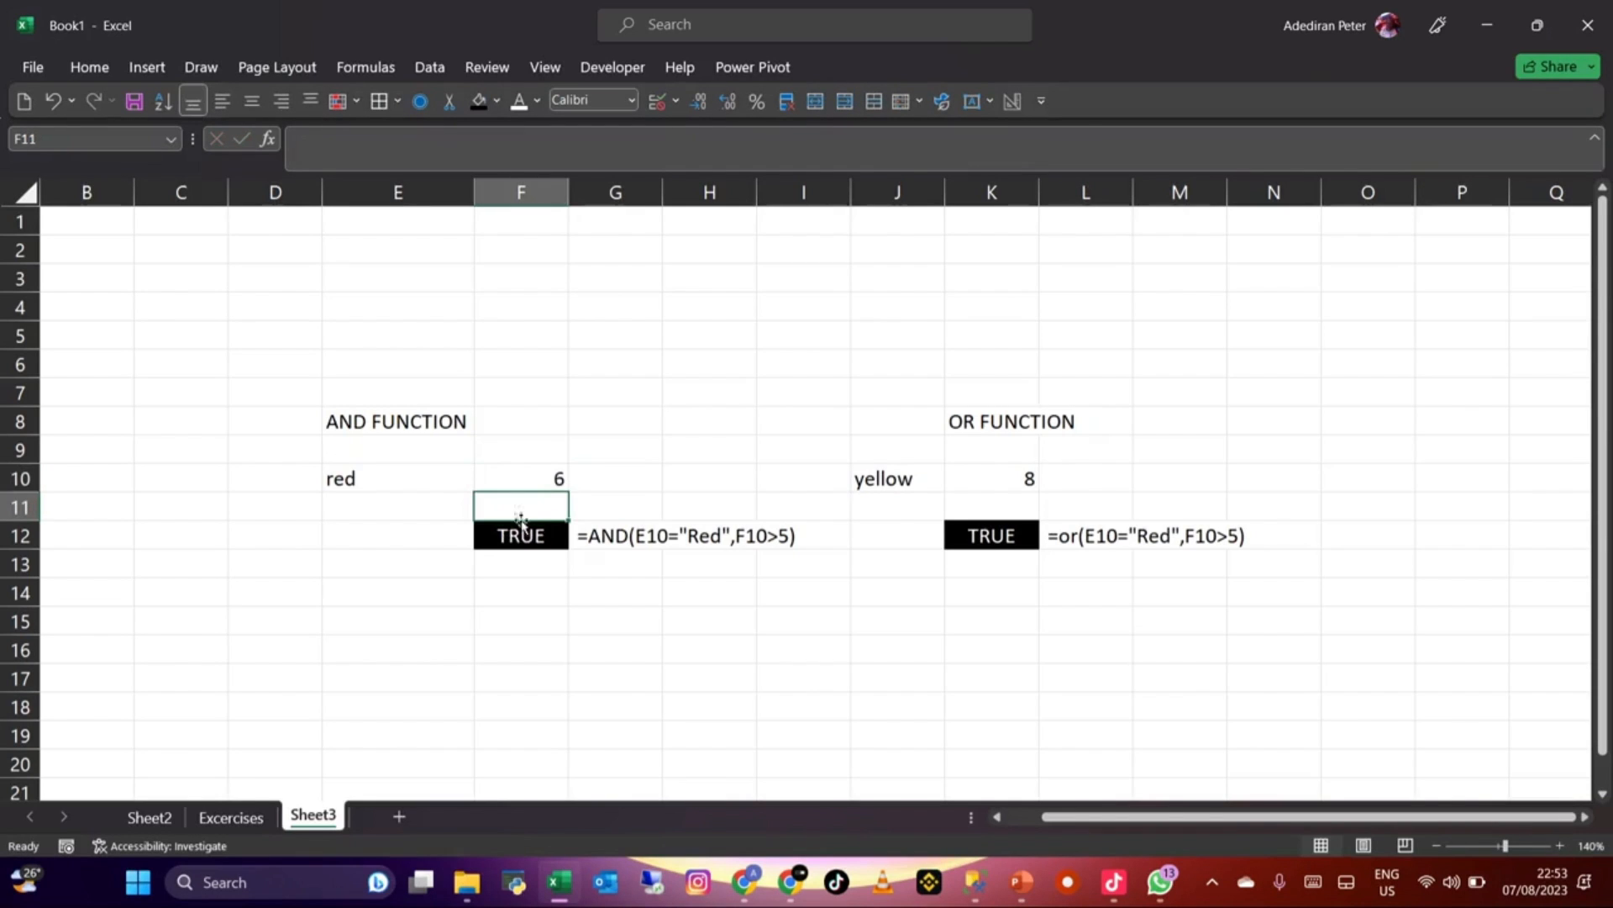
pyautogui.click(521, 532)
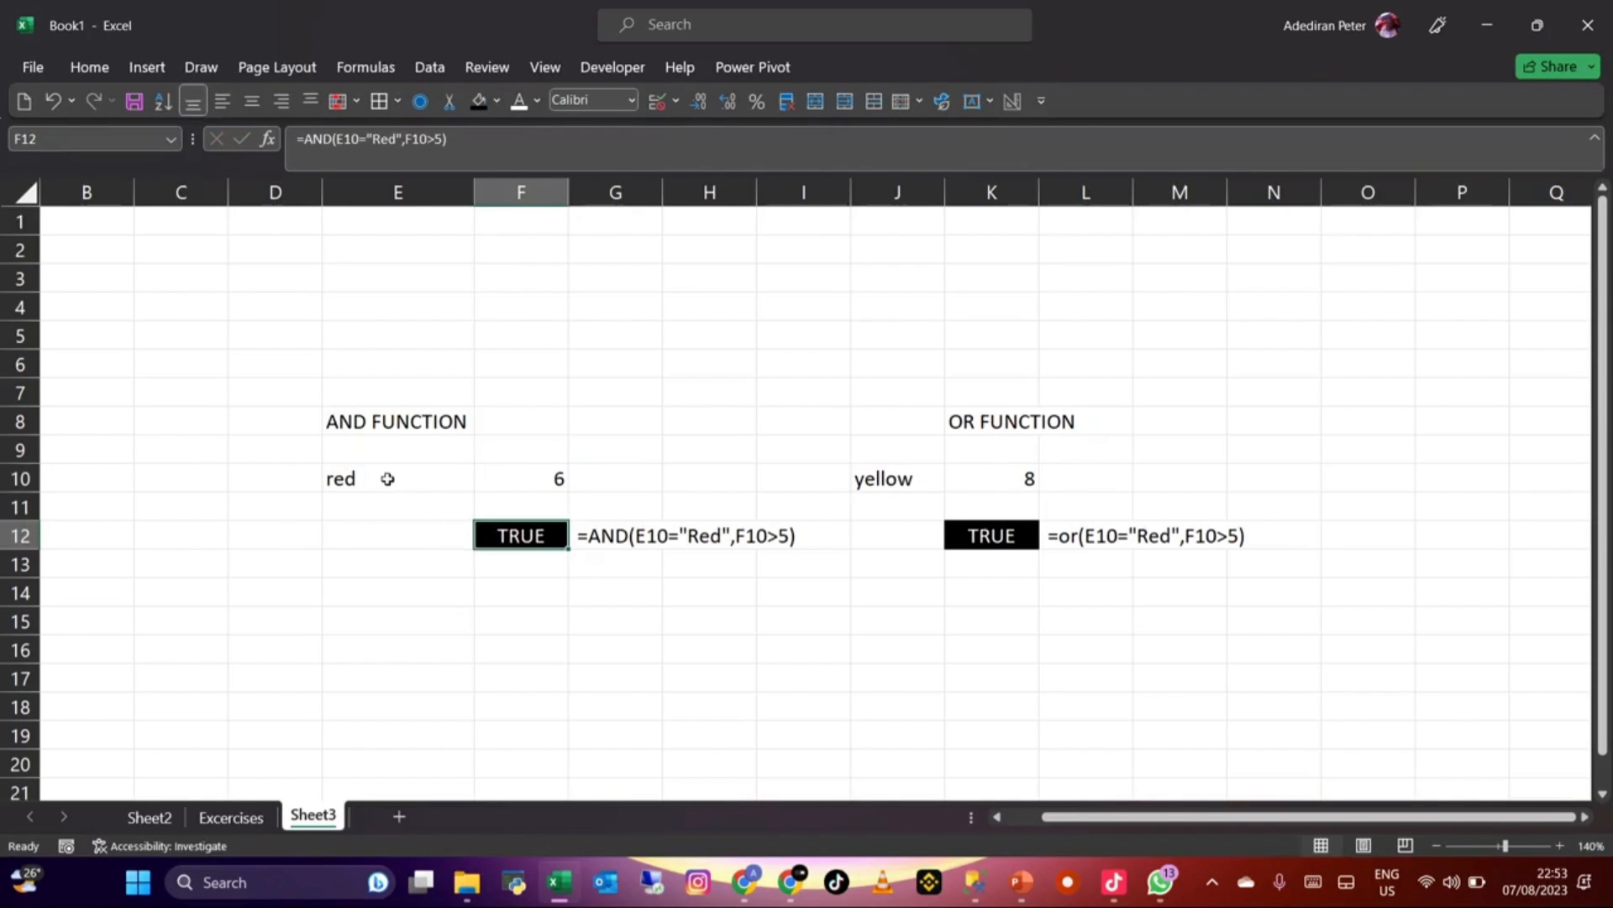
pyautogui.click(389, 479)
pyautogui.click(497, 487)
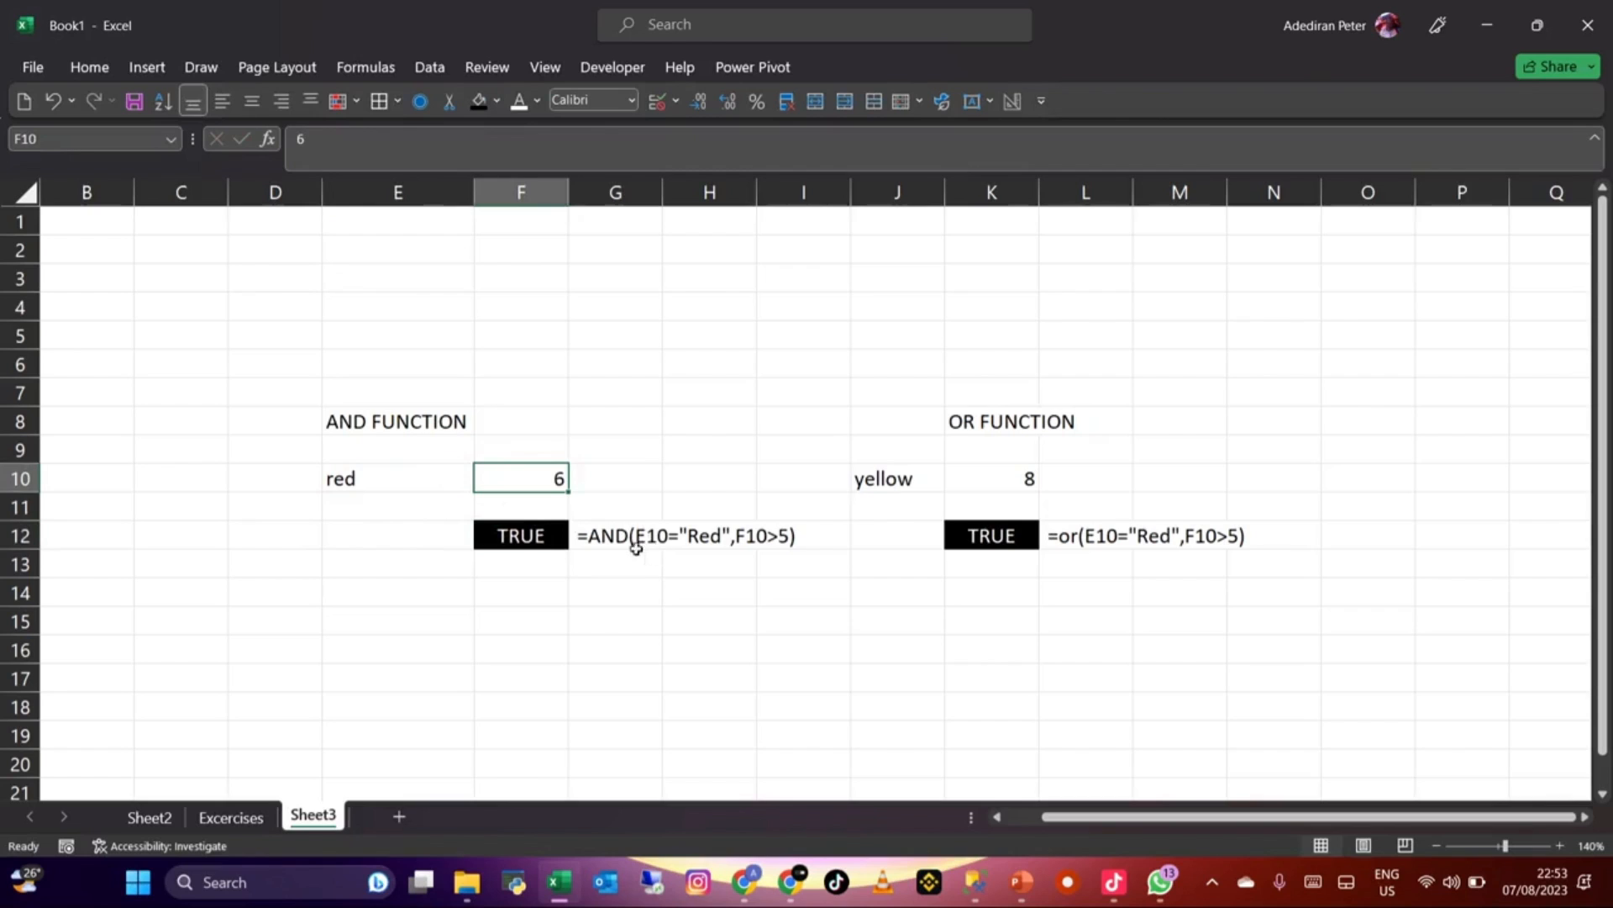
pyautogui.click(526, 536)
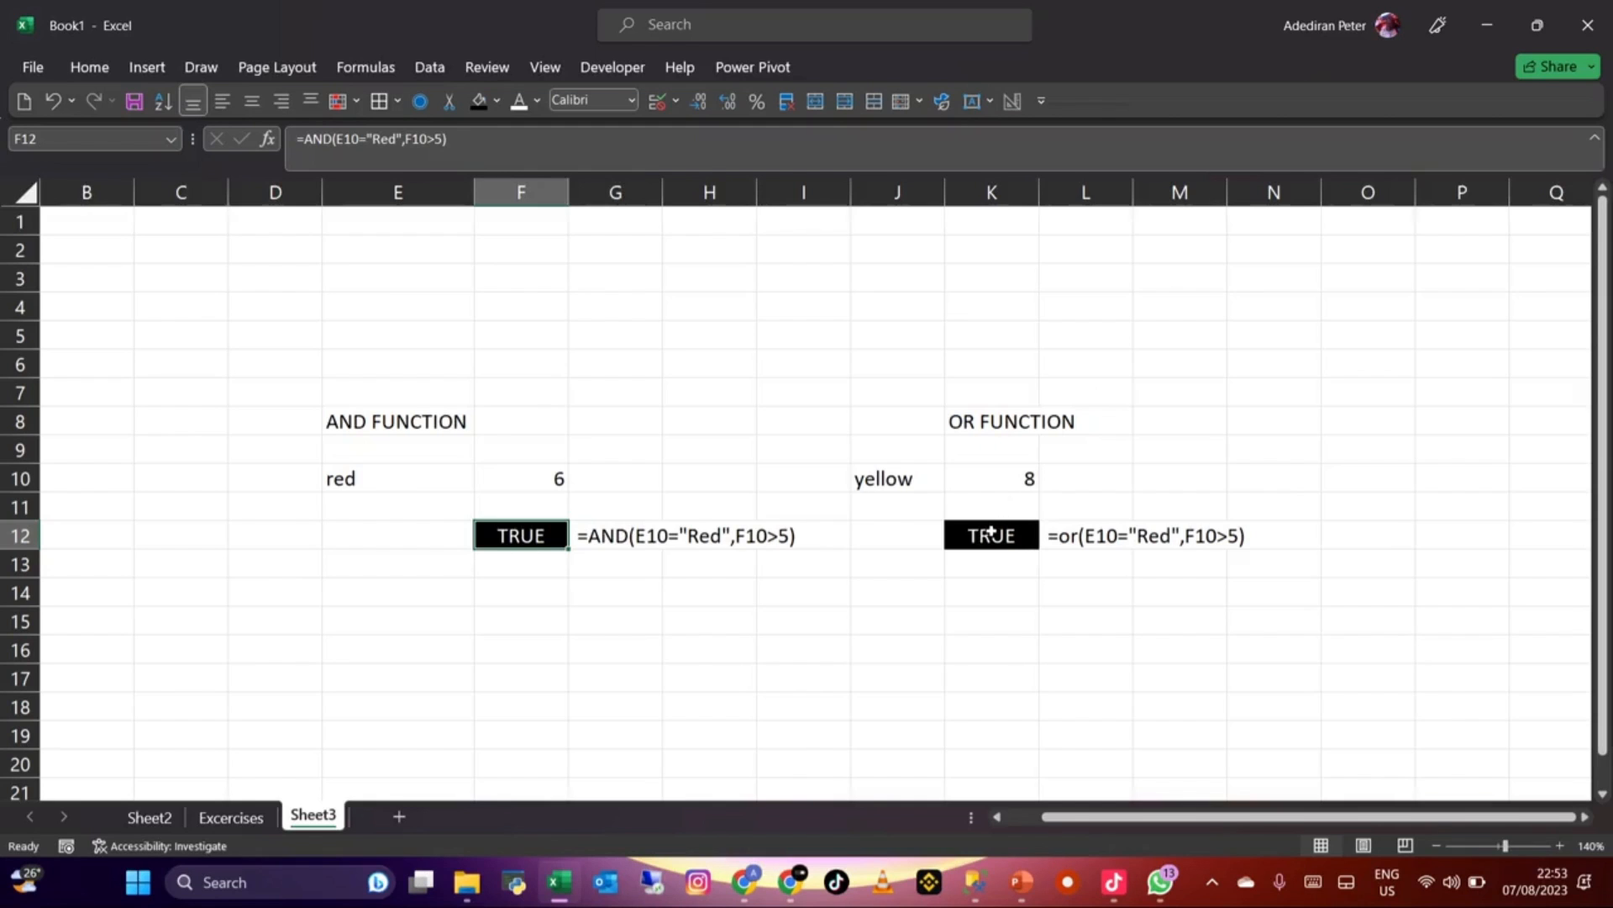
pyautogui.click(1088, 366)
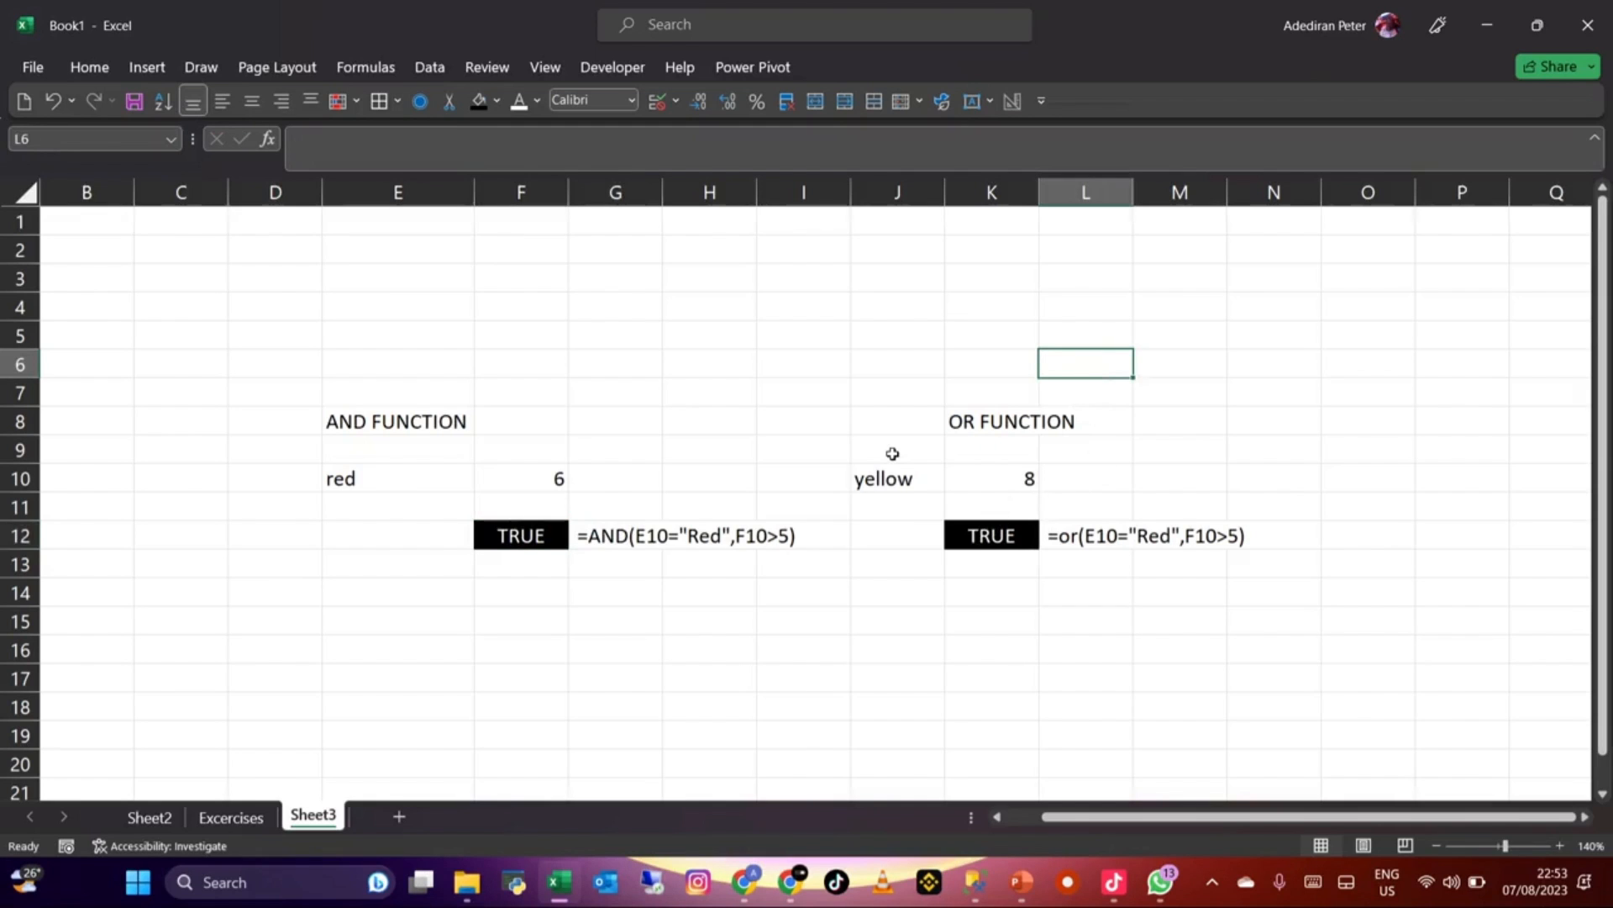
pyautogui.write('=or')
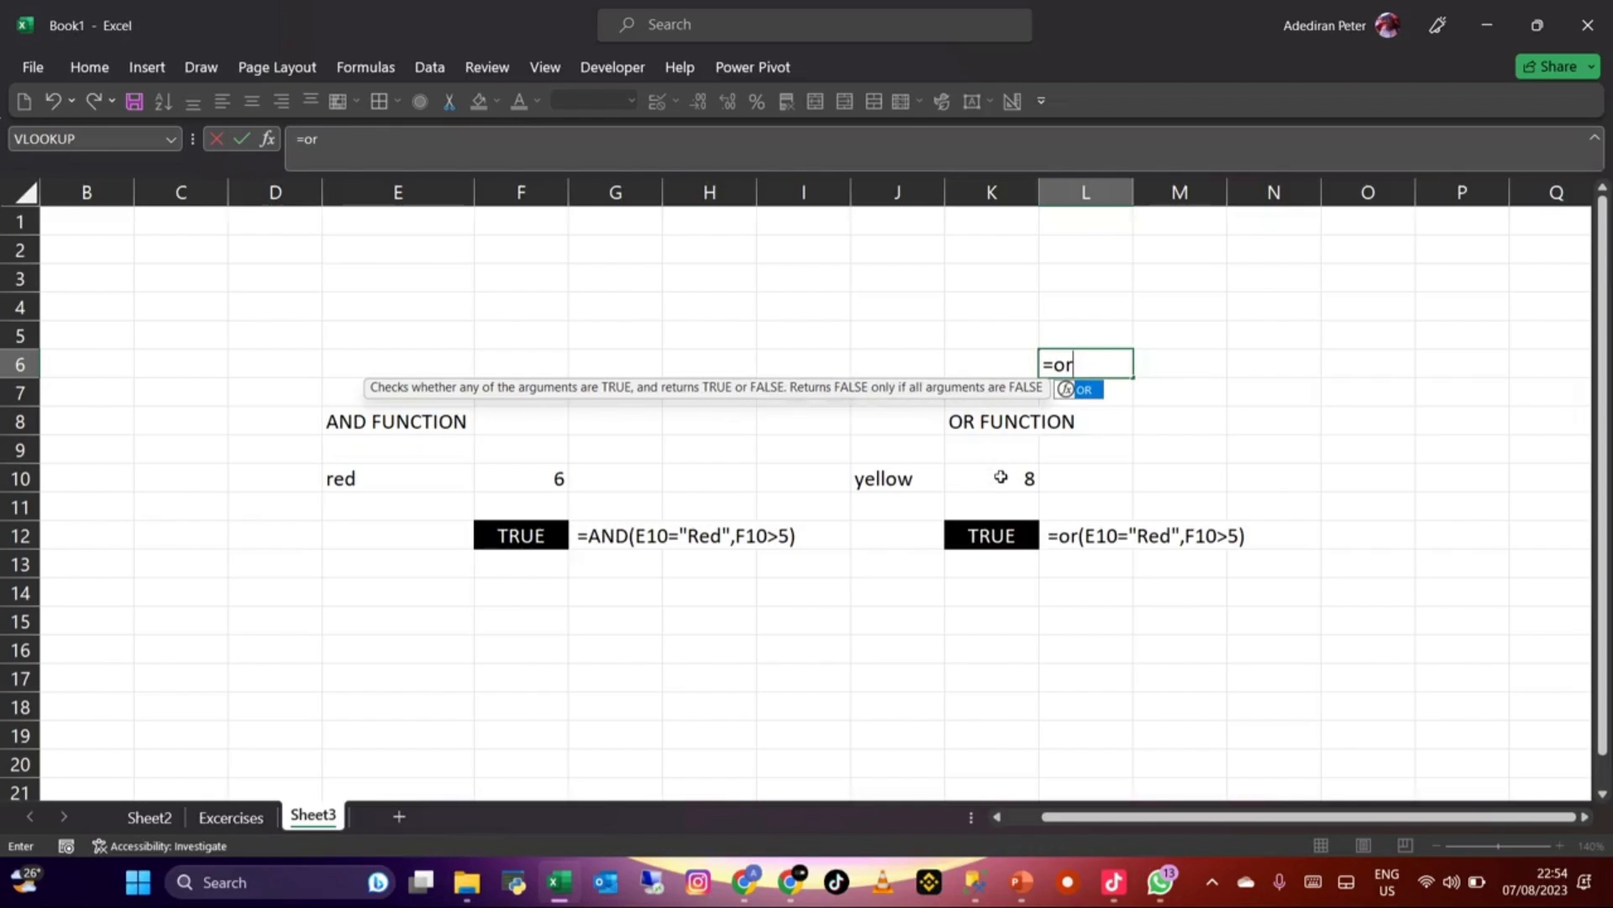
pyautogui.press('Escape')
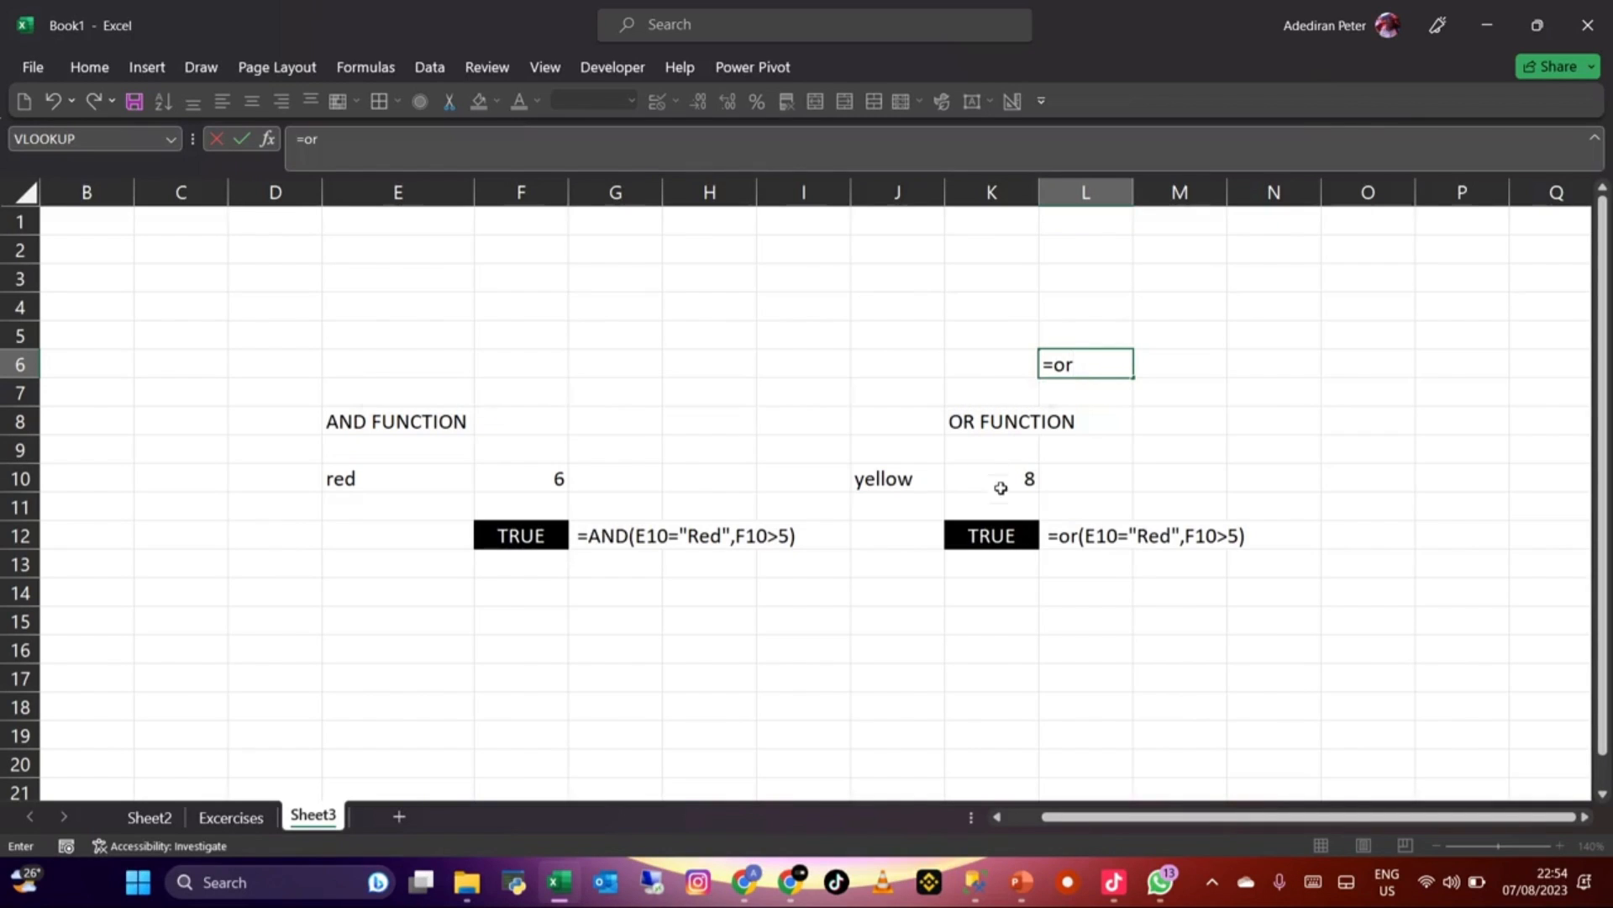
pyautogui.click(1000, 532)
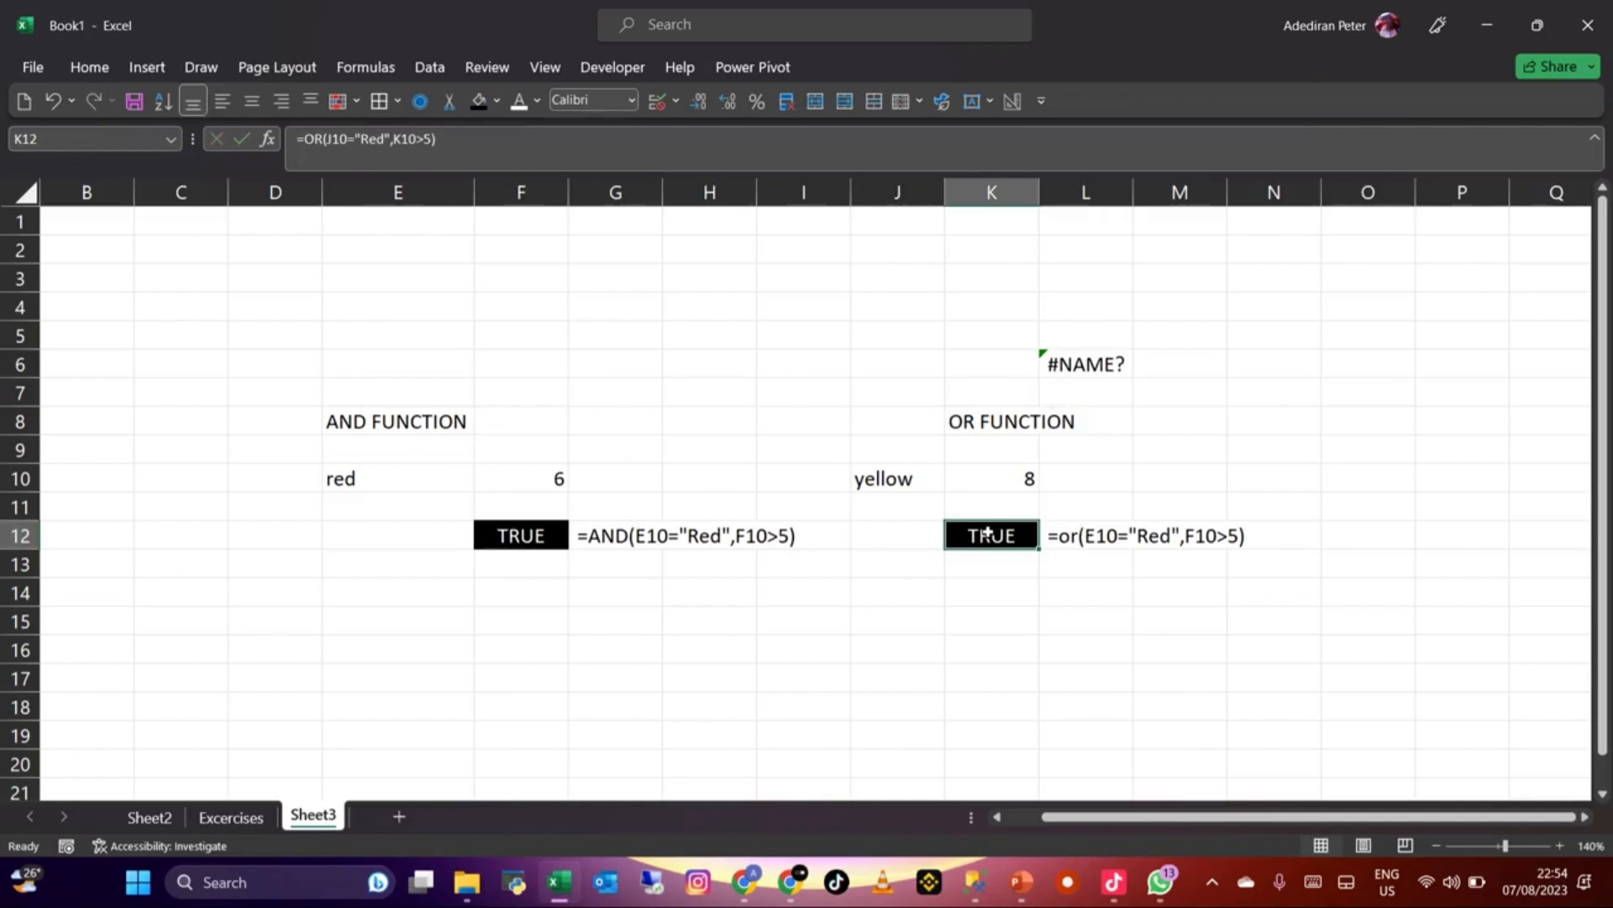
pyautogui.click(1079, 363)
pyautogui.press('Delete')
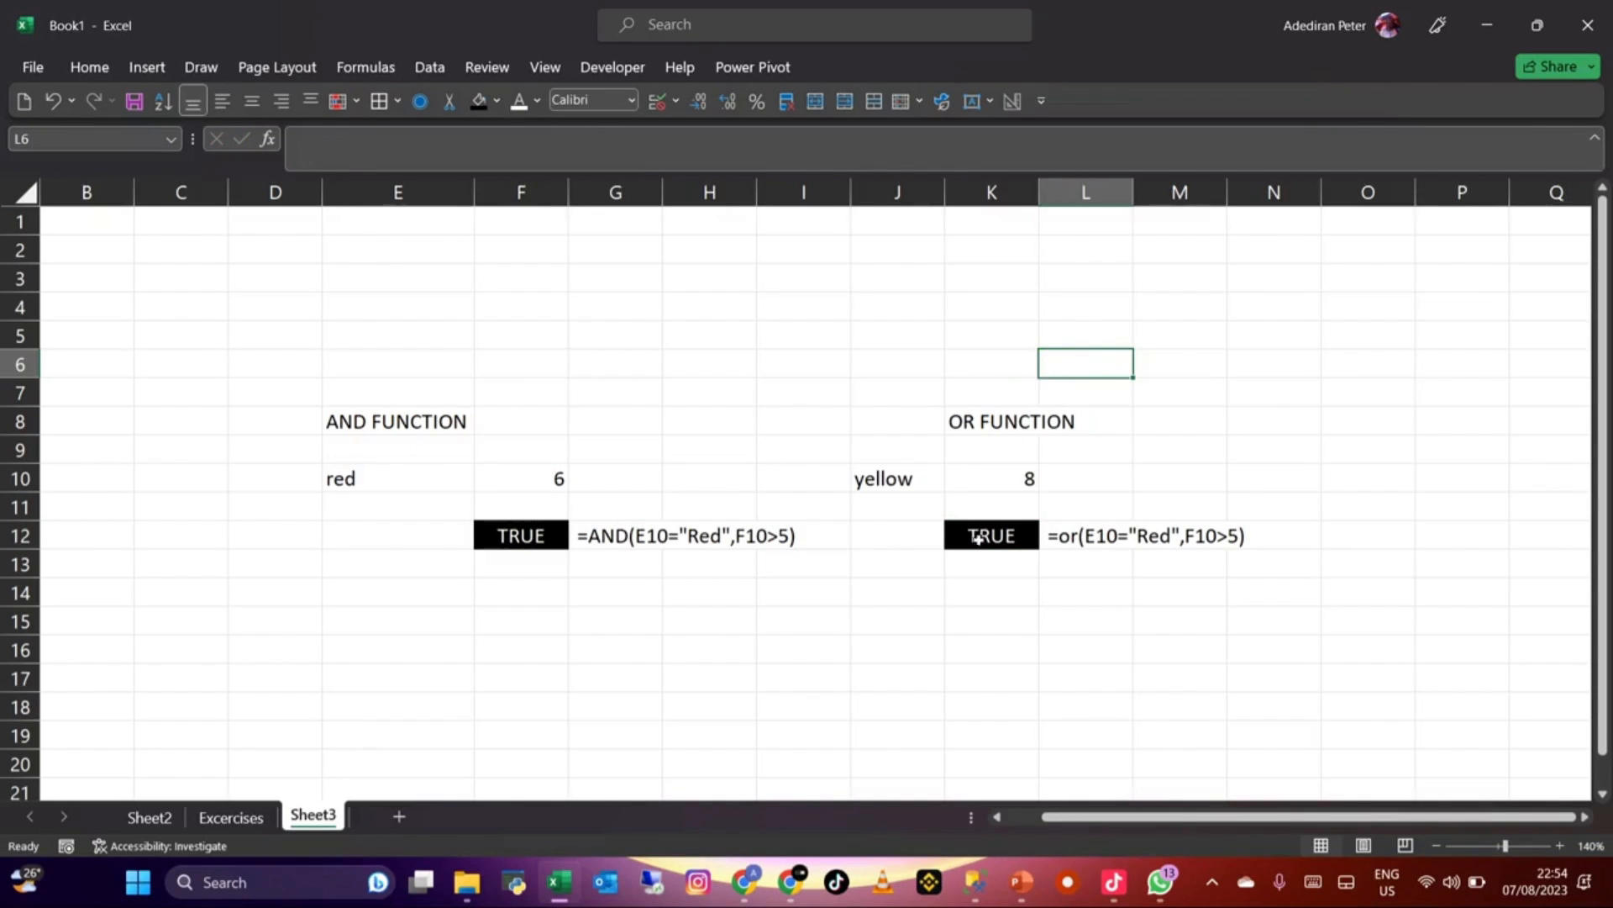
# Step: Set K10 to 4 and check the OR result in K12 against the conditions in J10 and K10
pyautogui.click(977, 537)
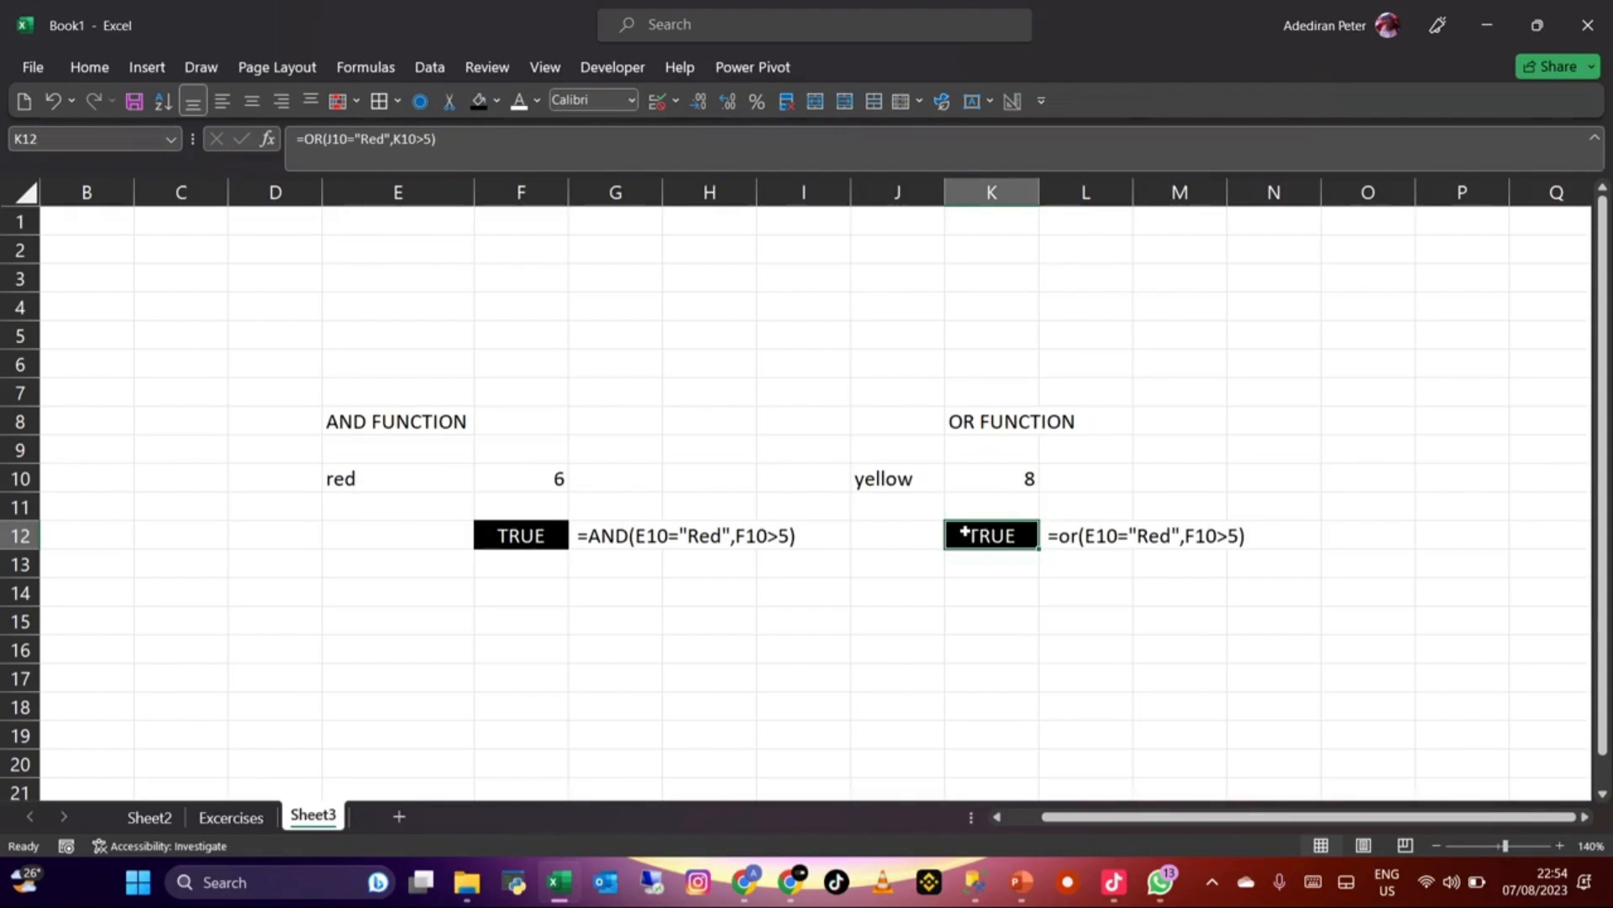
pyautogui.click(985, 476)
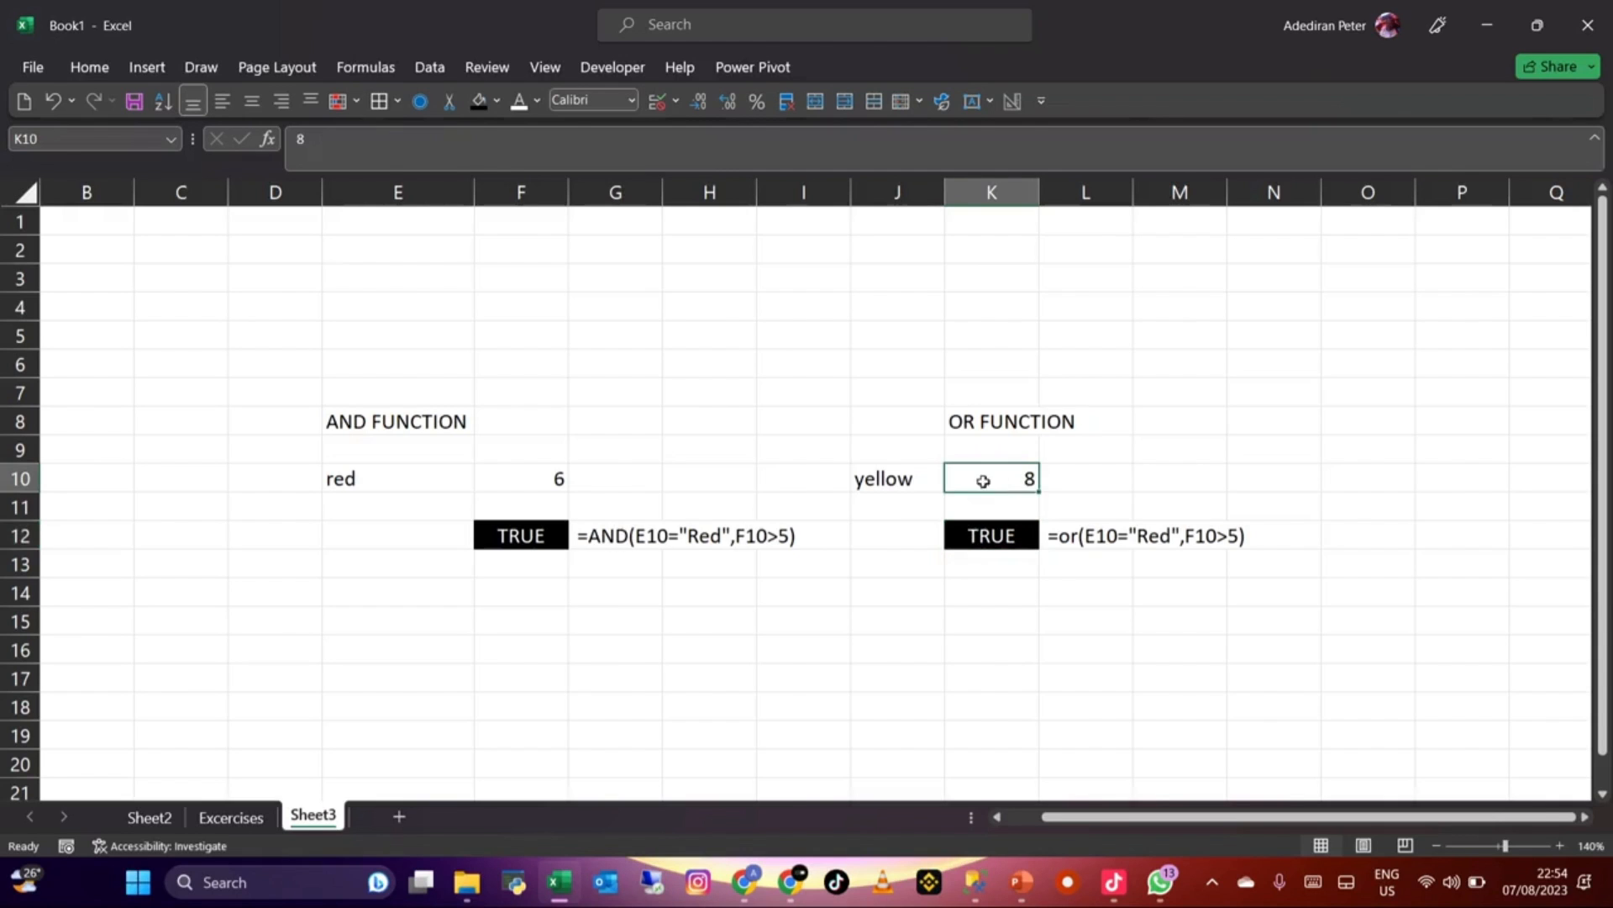
pyautogui.press('Left')
pyautogui.click(983, 479)
pyautogui.click(905, 475)
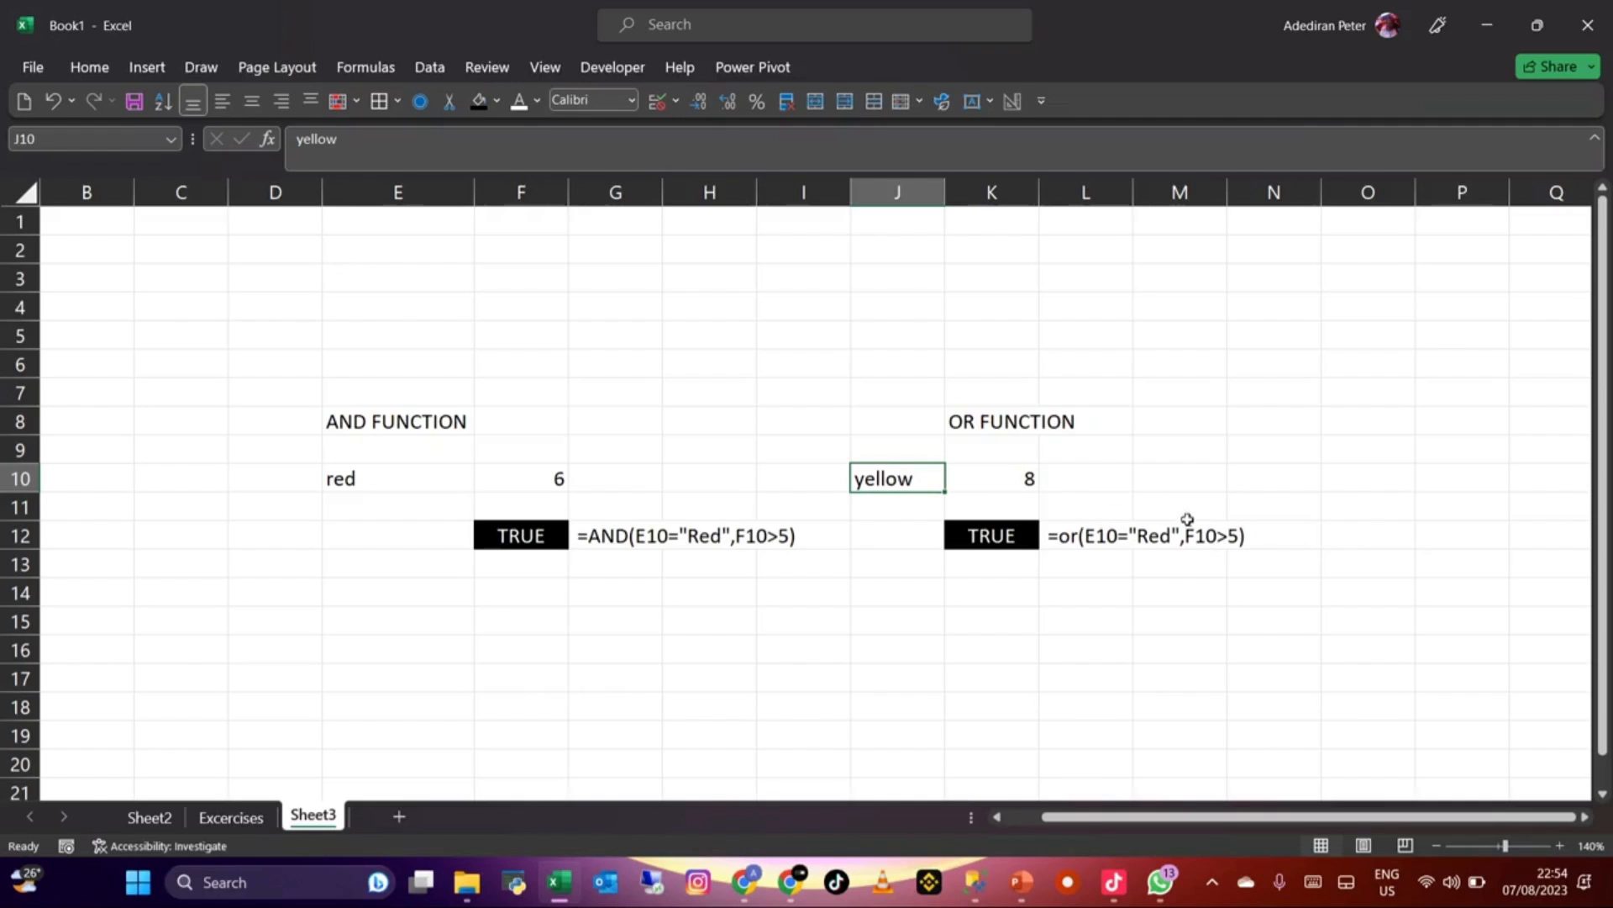
pyautogui.click(996, 482)
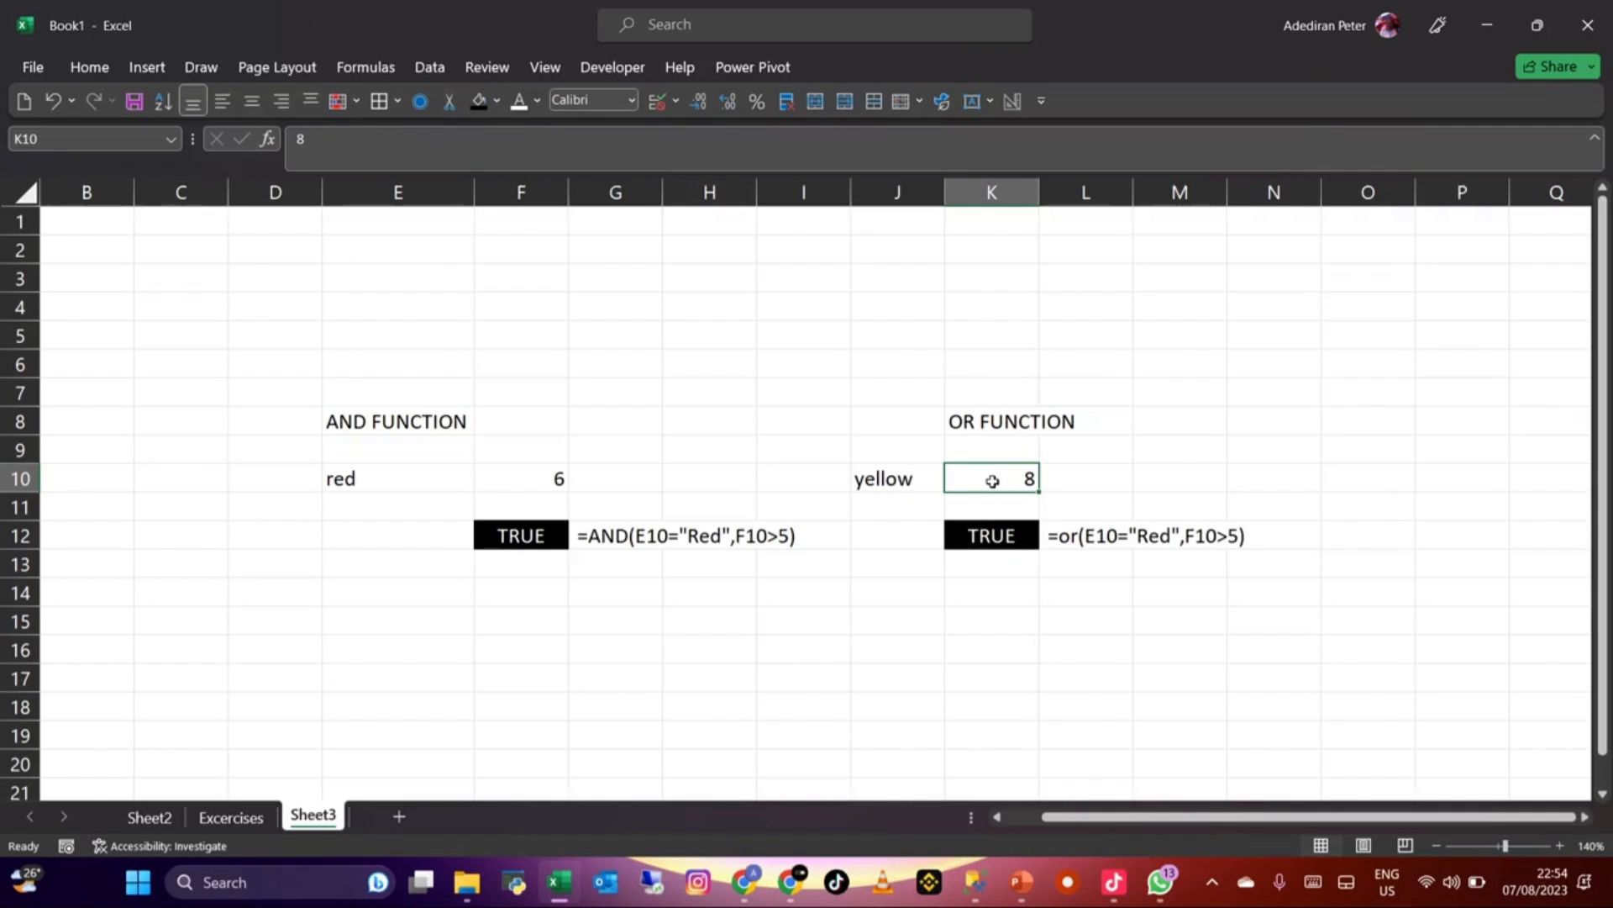
pyautogui.write('4')
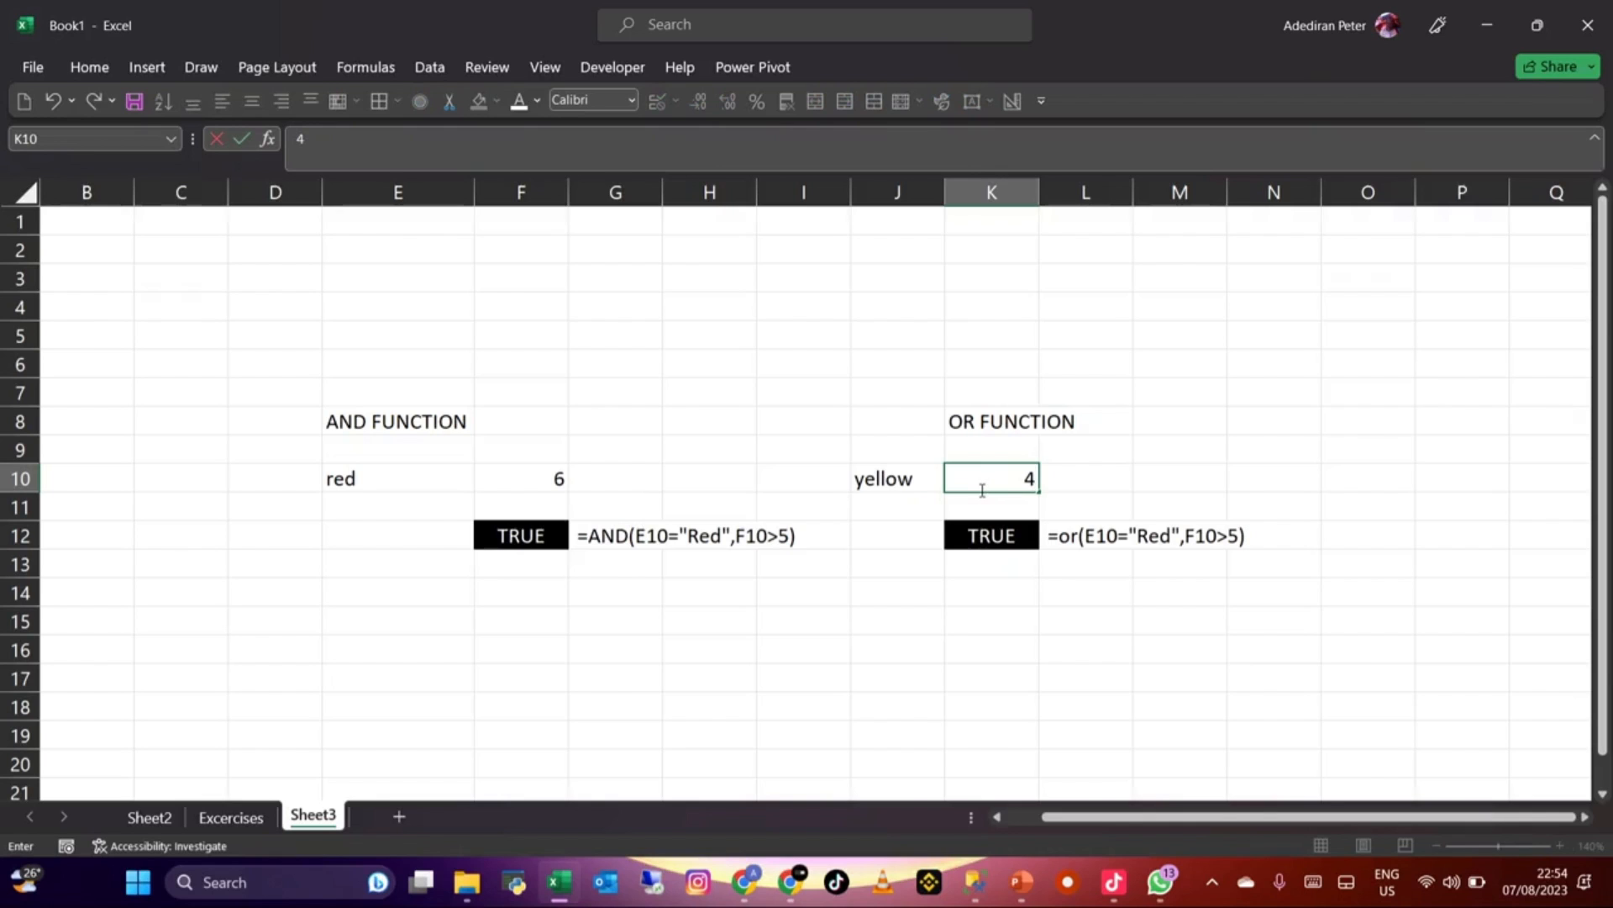
pyautogui.press('Return')
pyautogui.click(985, 527)
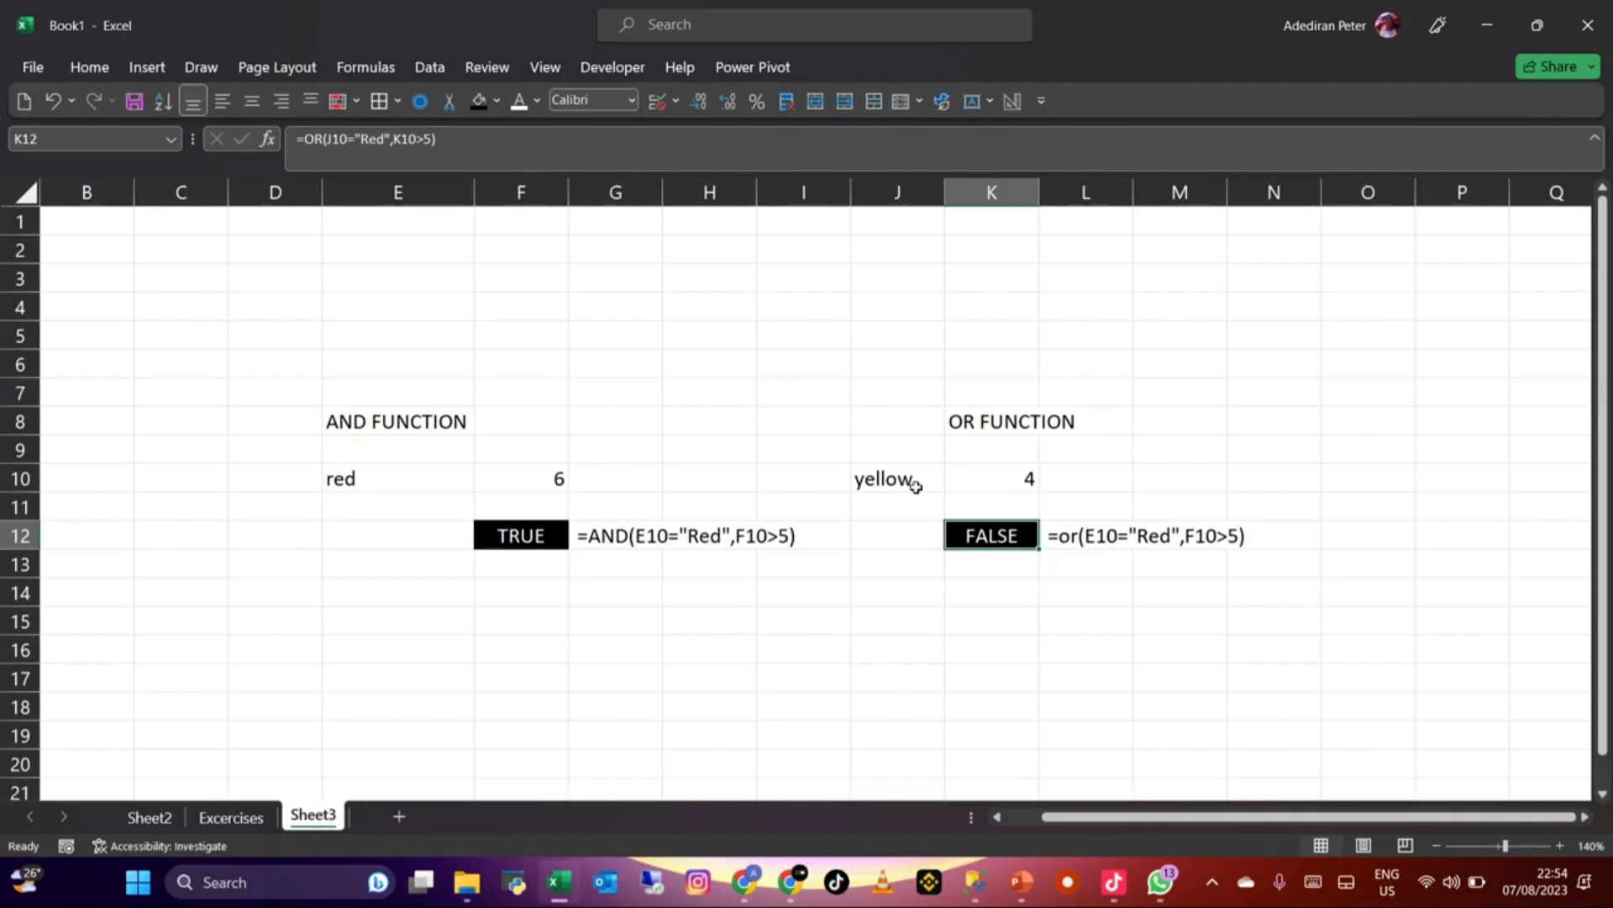
pyautogui.click(821, 507)
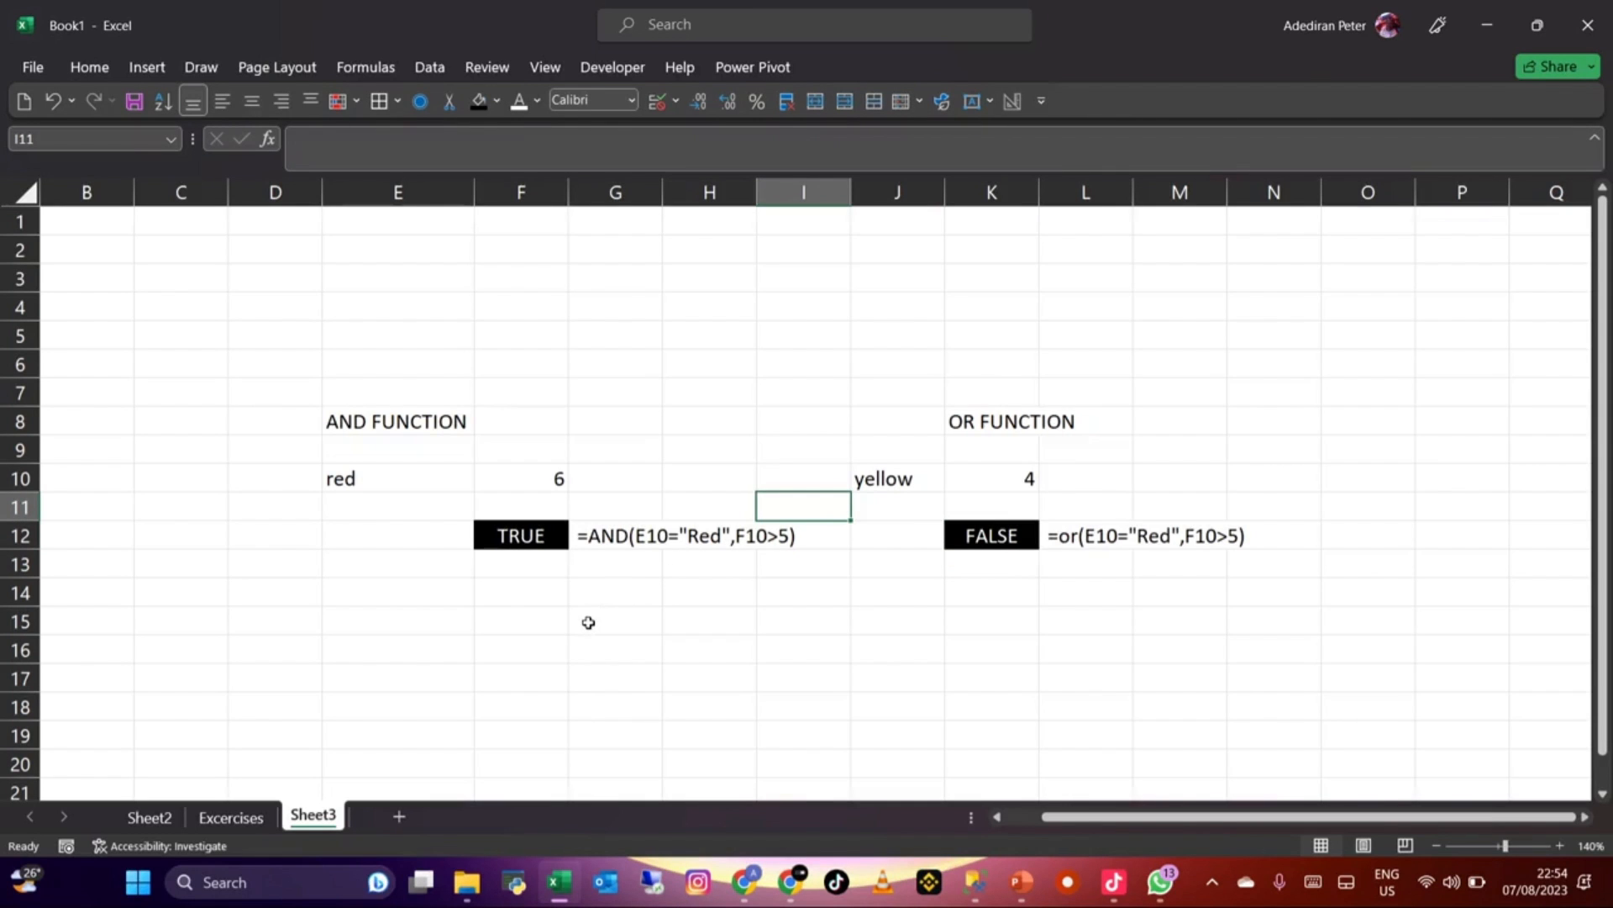
# Step: Copy the lower bonus table J28:M34 from the Excercises sheet into a new sheet, starting at C3
pyautogui.click(242, 811)
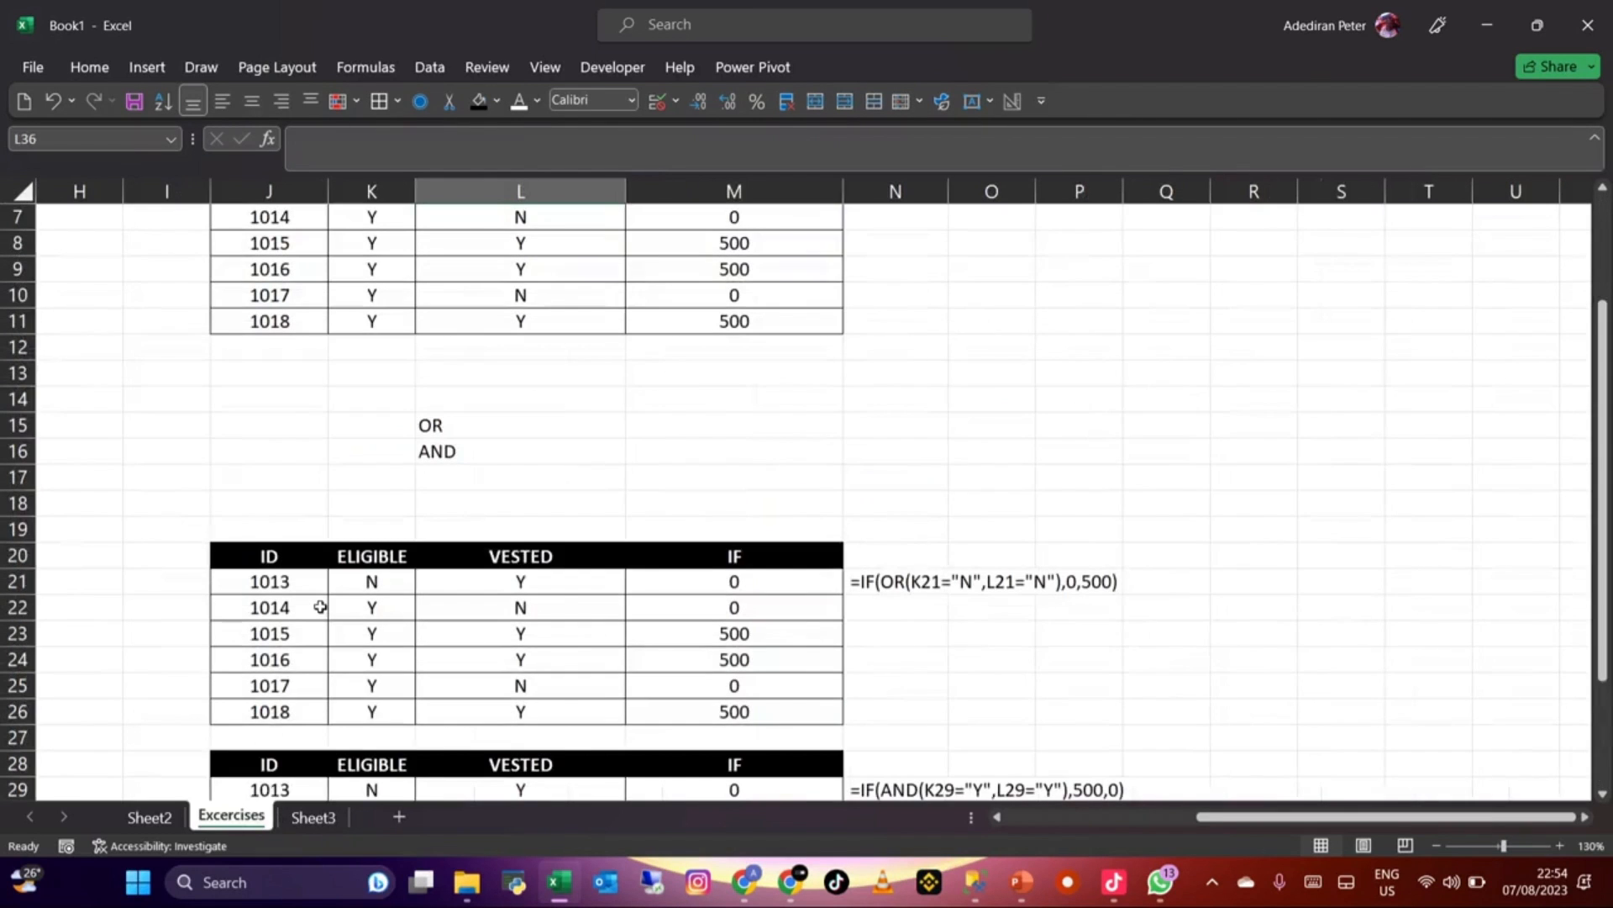
pyautogui.scroll(-3, 321, 606)
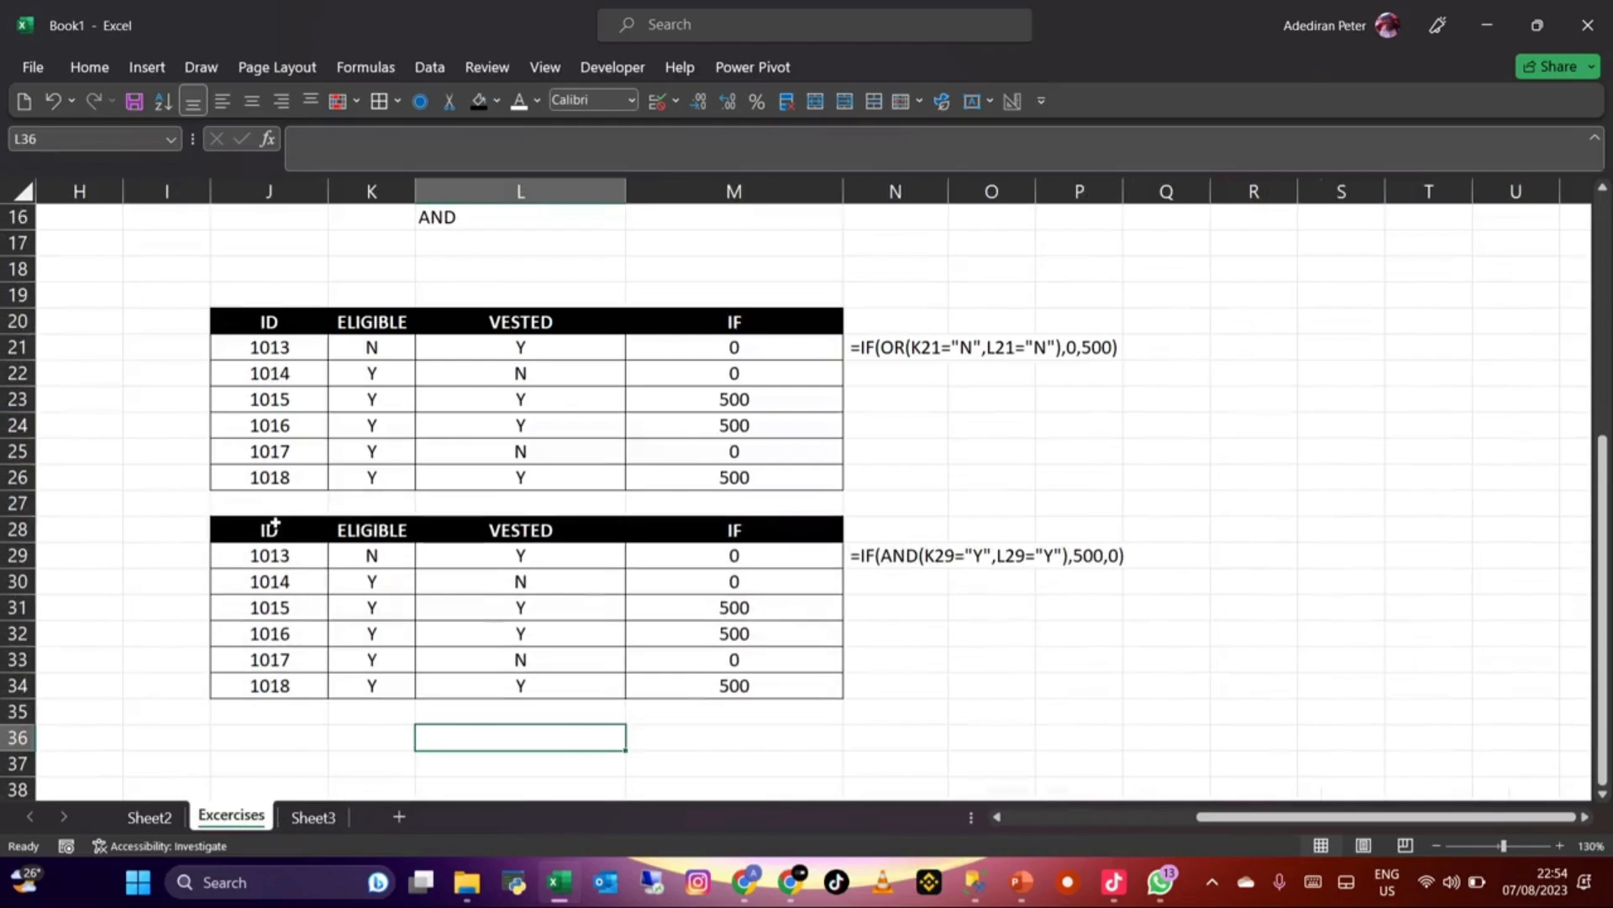
pyautogui.moveTo(271, 525)
pyautogui.mouseDown()
pyautogui.moveTo(641, 623)
pyautogui.moveTo(721, 663)
pyautogui.moveTo(714, 681)
pyautogui.mouseUp()
pyautogui.hotkey('ctrl', 'c')
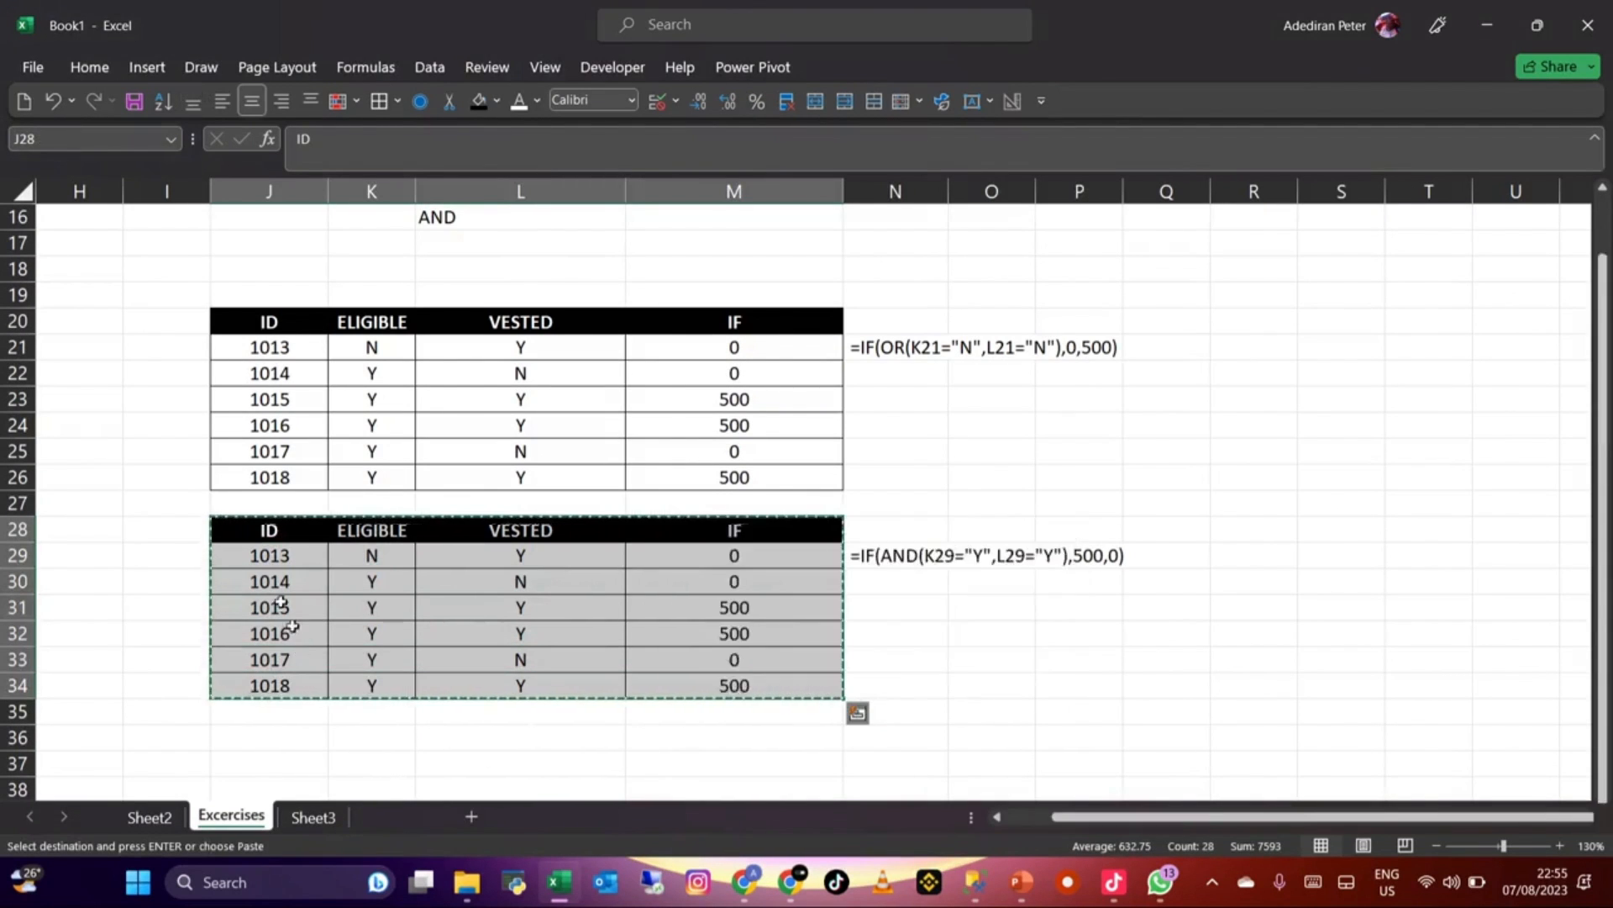
pyautogui.click(472, 816)
pyautogui.click(205, 252)
pyautogui.press('Return')
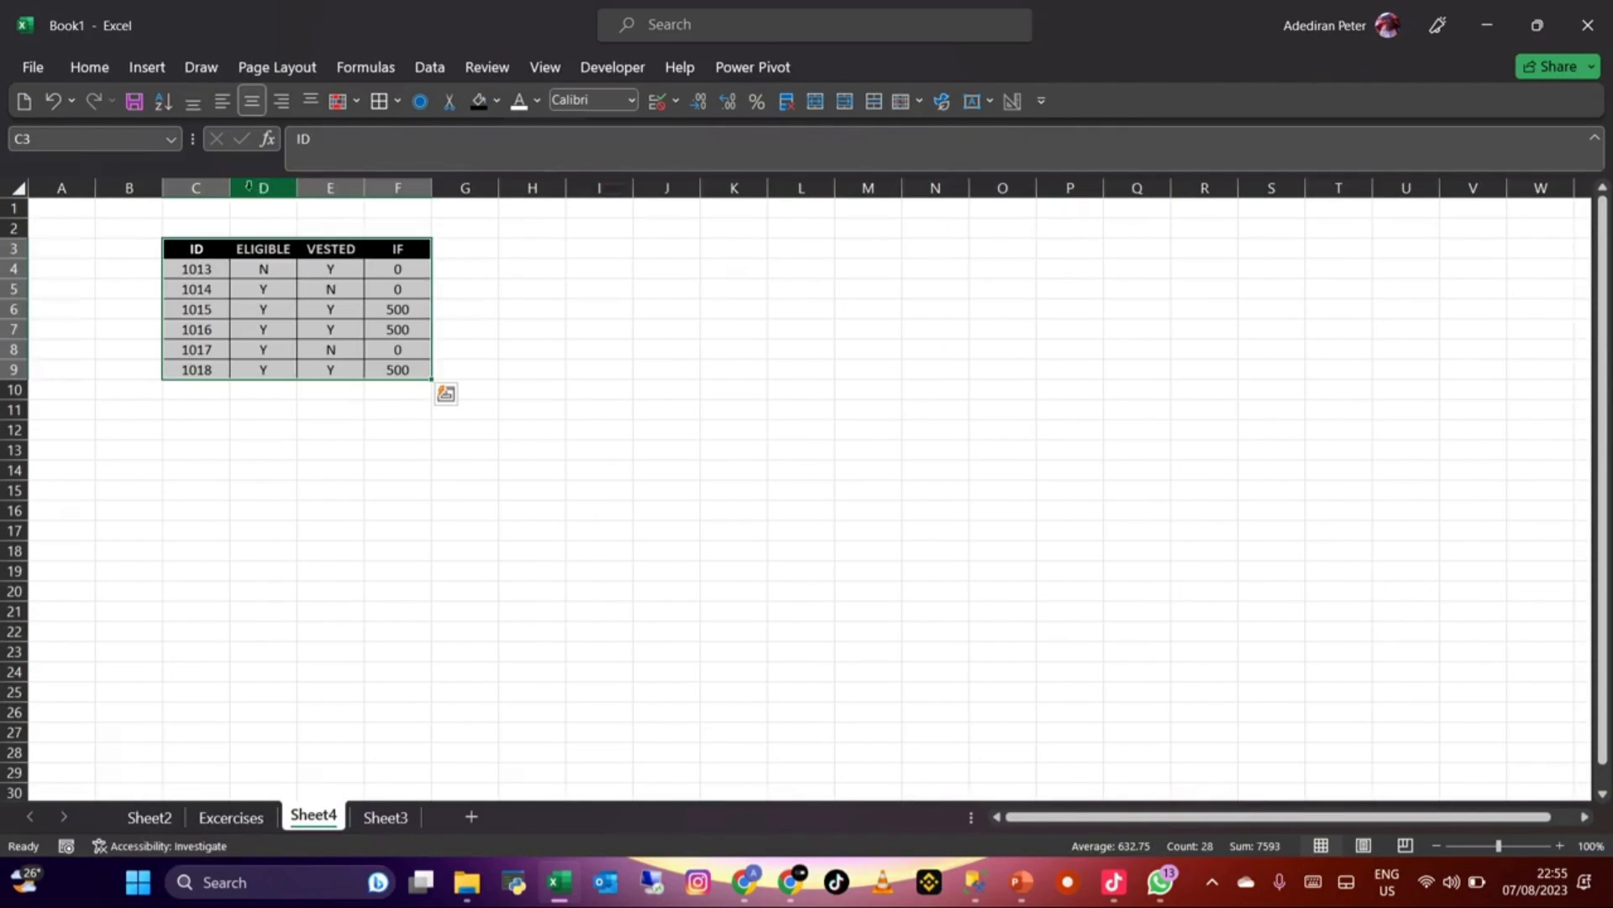
# Step: Delete the VESTED column from the copied table and clear the IF column's header and formulas
pyautogui.click(331, 188)
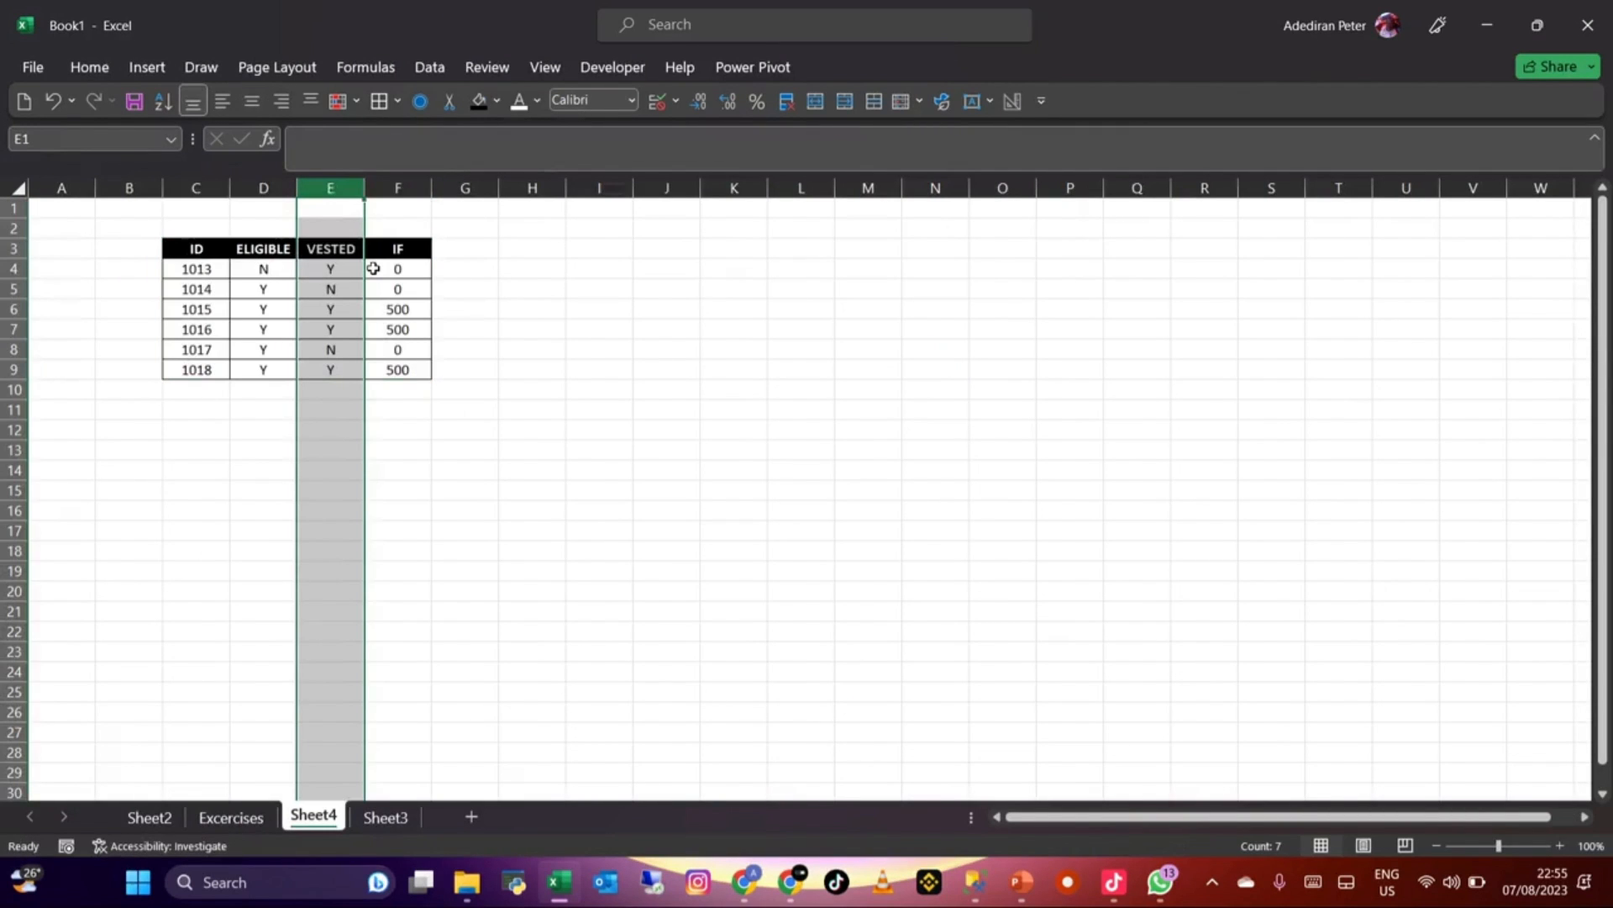
pyautogui.hotkey('ctrl', '-')
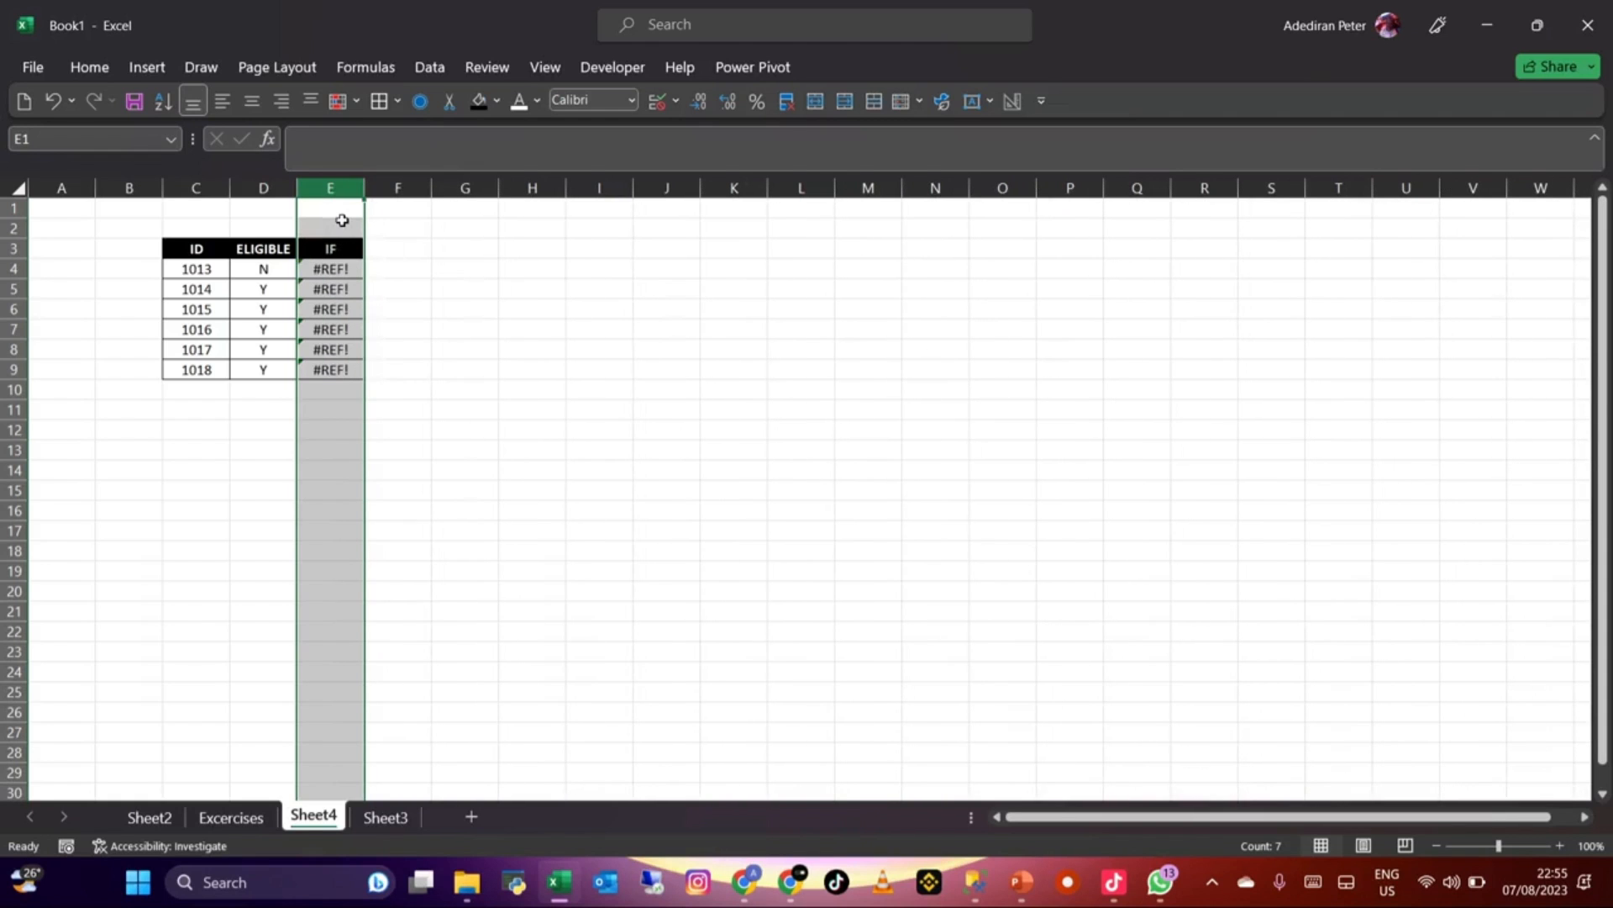
pyautogui.press('Delete')
pyautogui.click(586, 285)
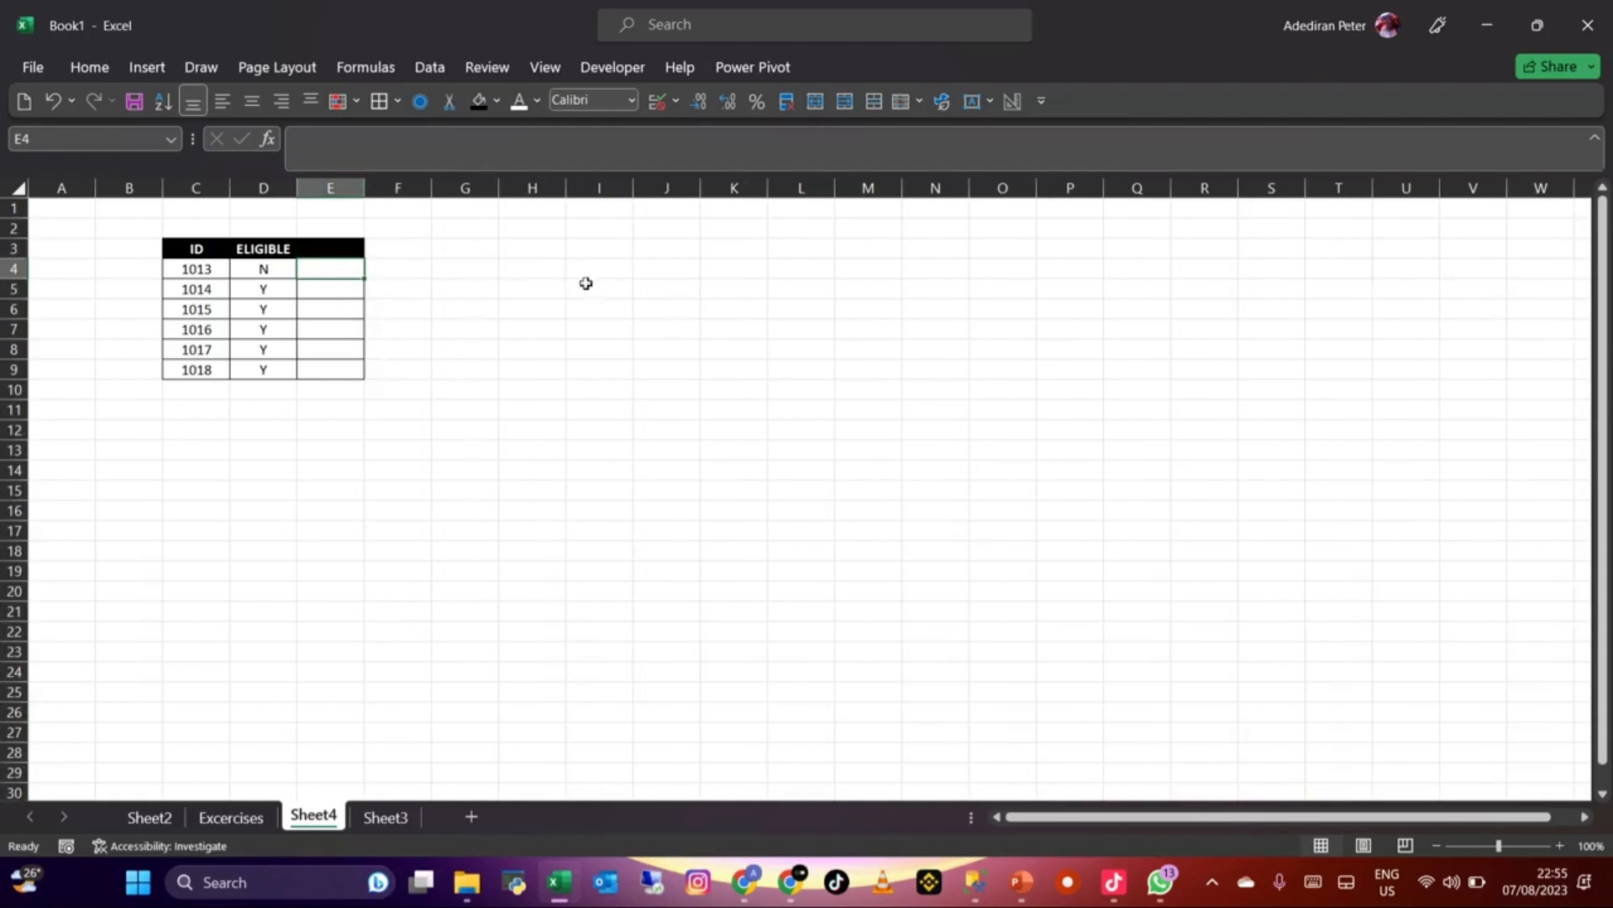
pyautogui.write('=IF(')
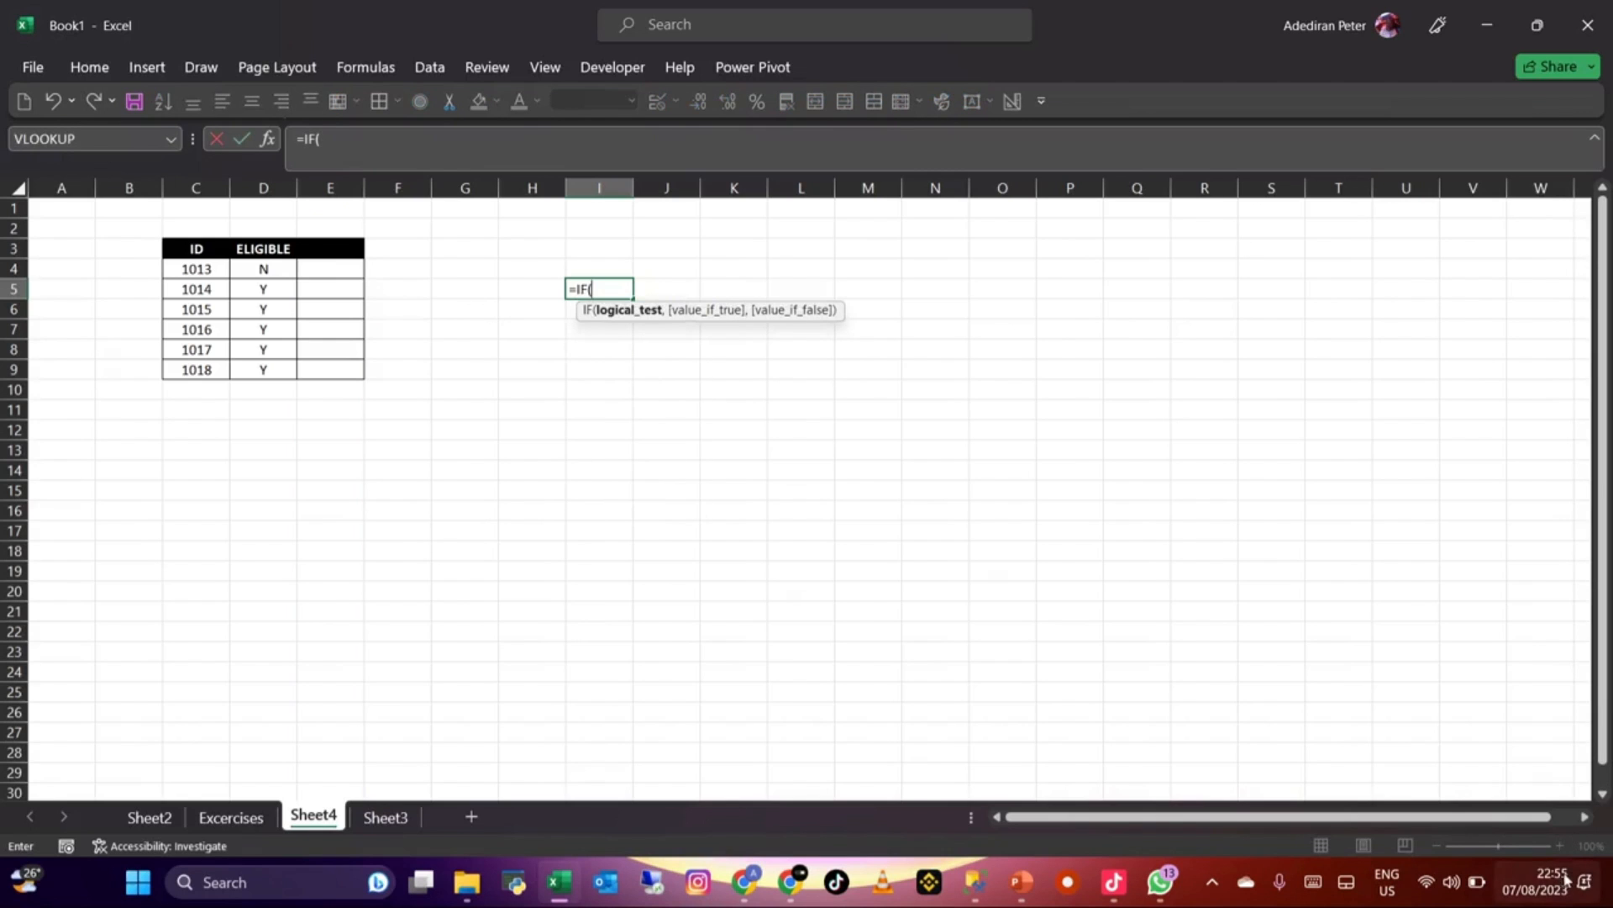
pyautogui.press('Escape')
# Step: Start a formula in I5 to read the descriptions of the IF and IFS functions, and cancel it
pyautogui.click(1560, 845)
pyautogui.click(1560, 845)
pyautogui.click(1560, 845)
pyautogui.click(1561, 846)
pyautogui.click(1561, 846)
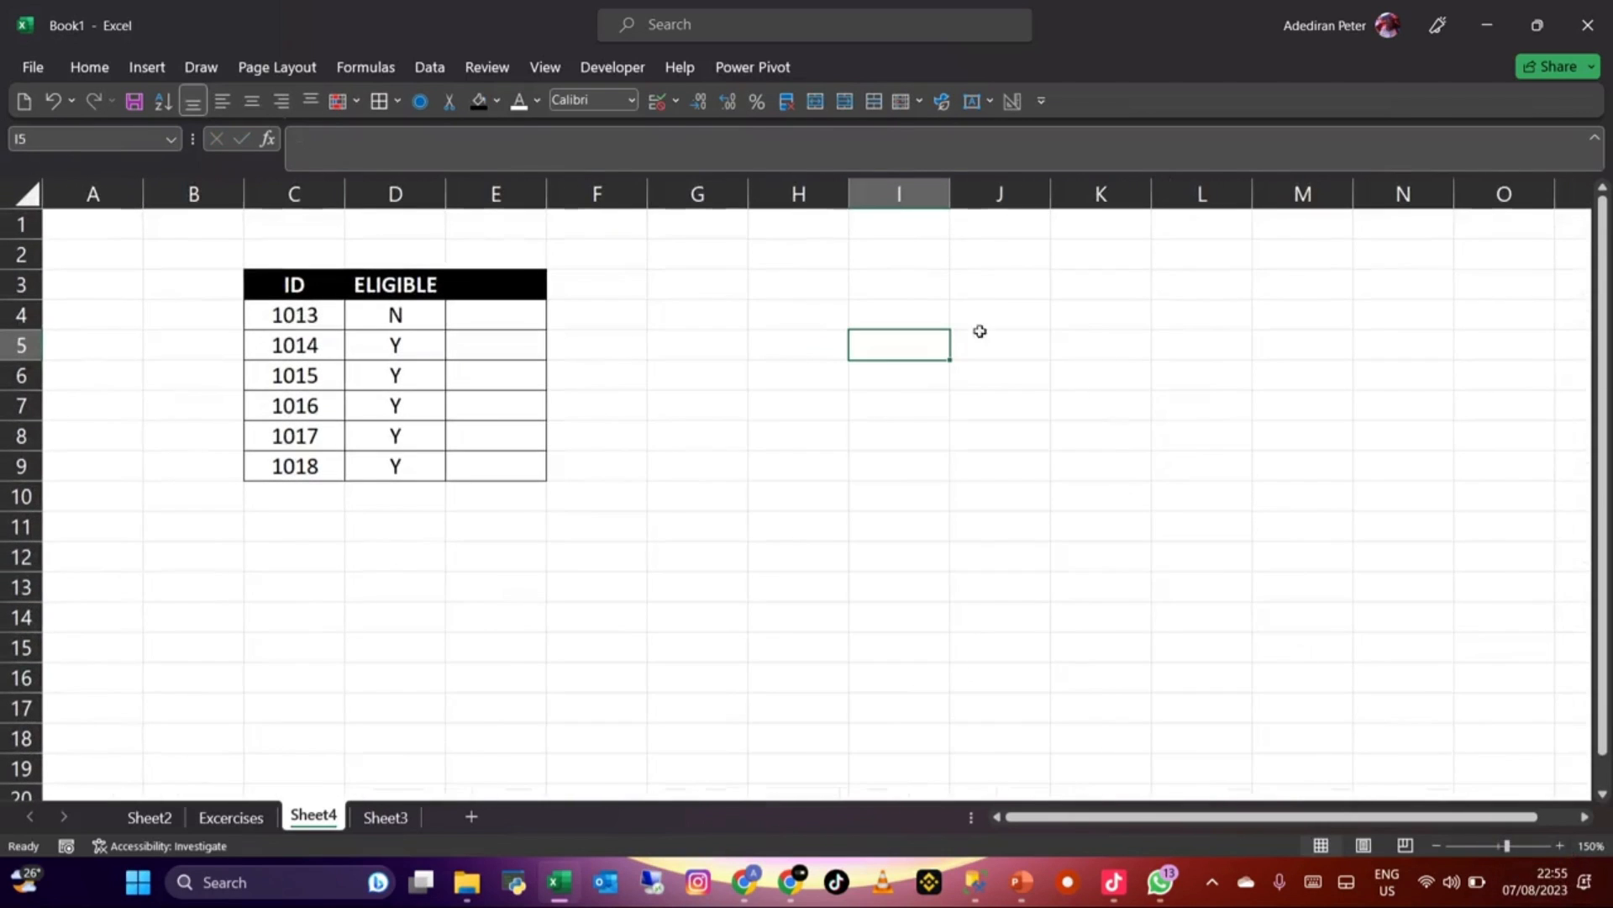
pyautogui.write('if')
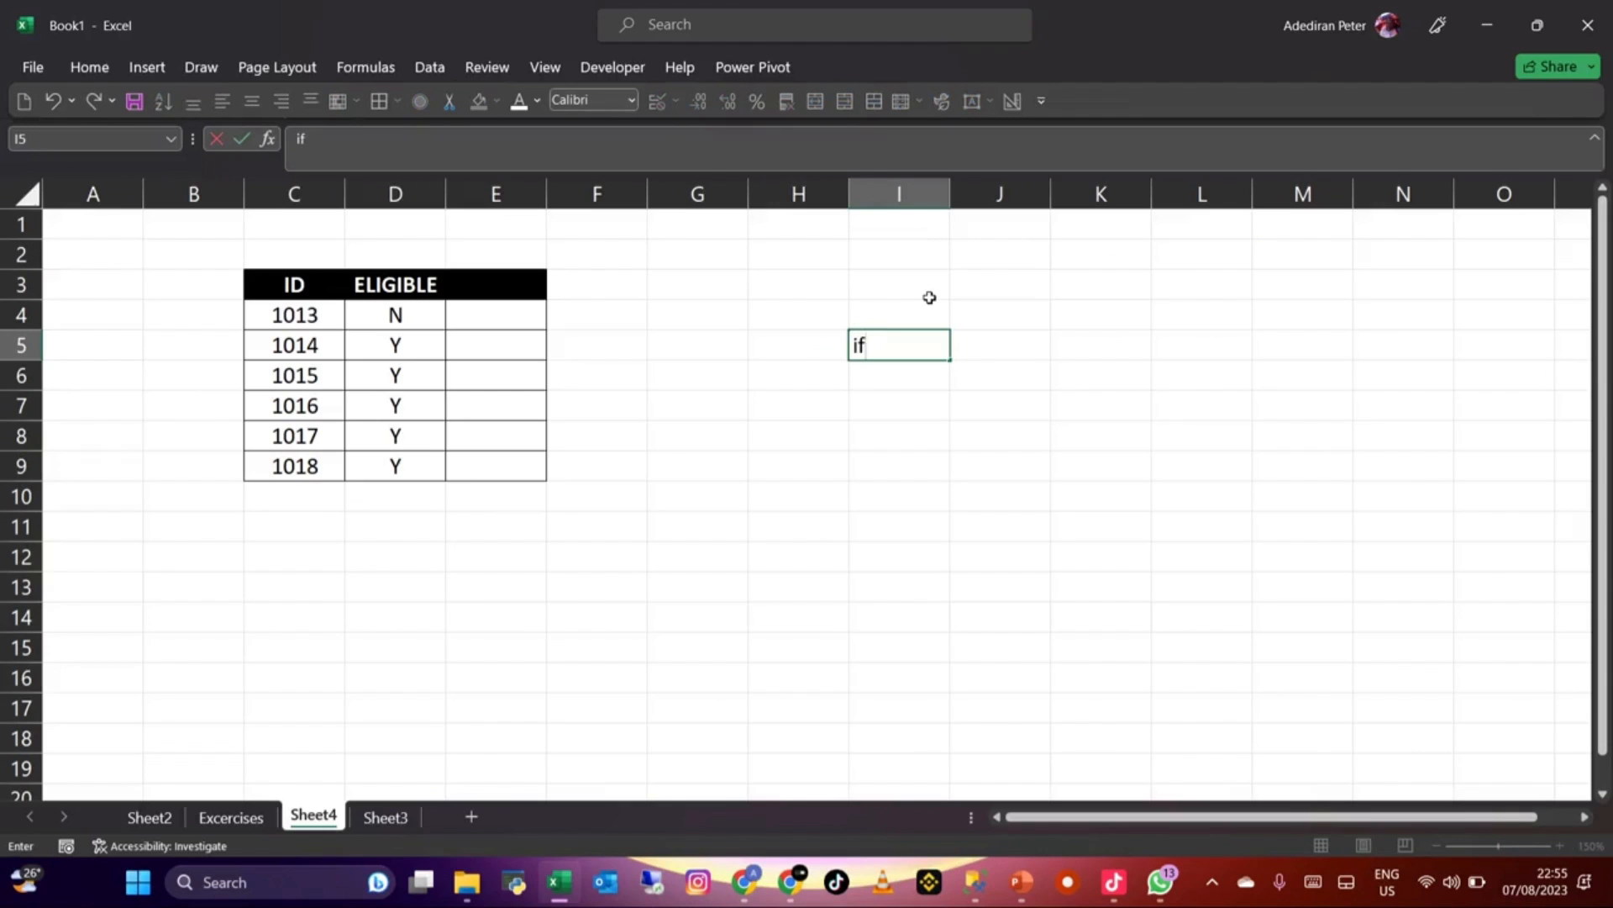
pyautogui.press('Escape')
pyautogui.write('=if')
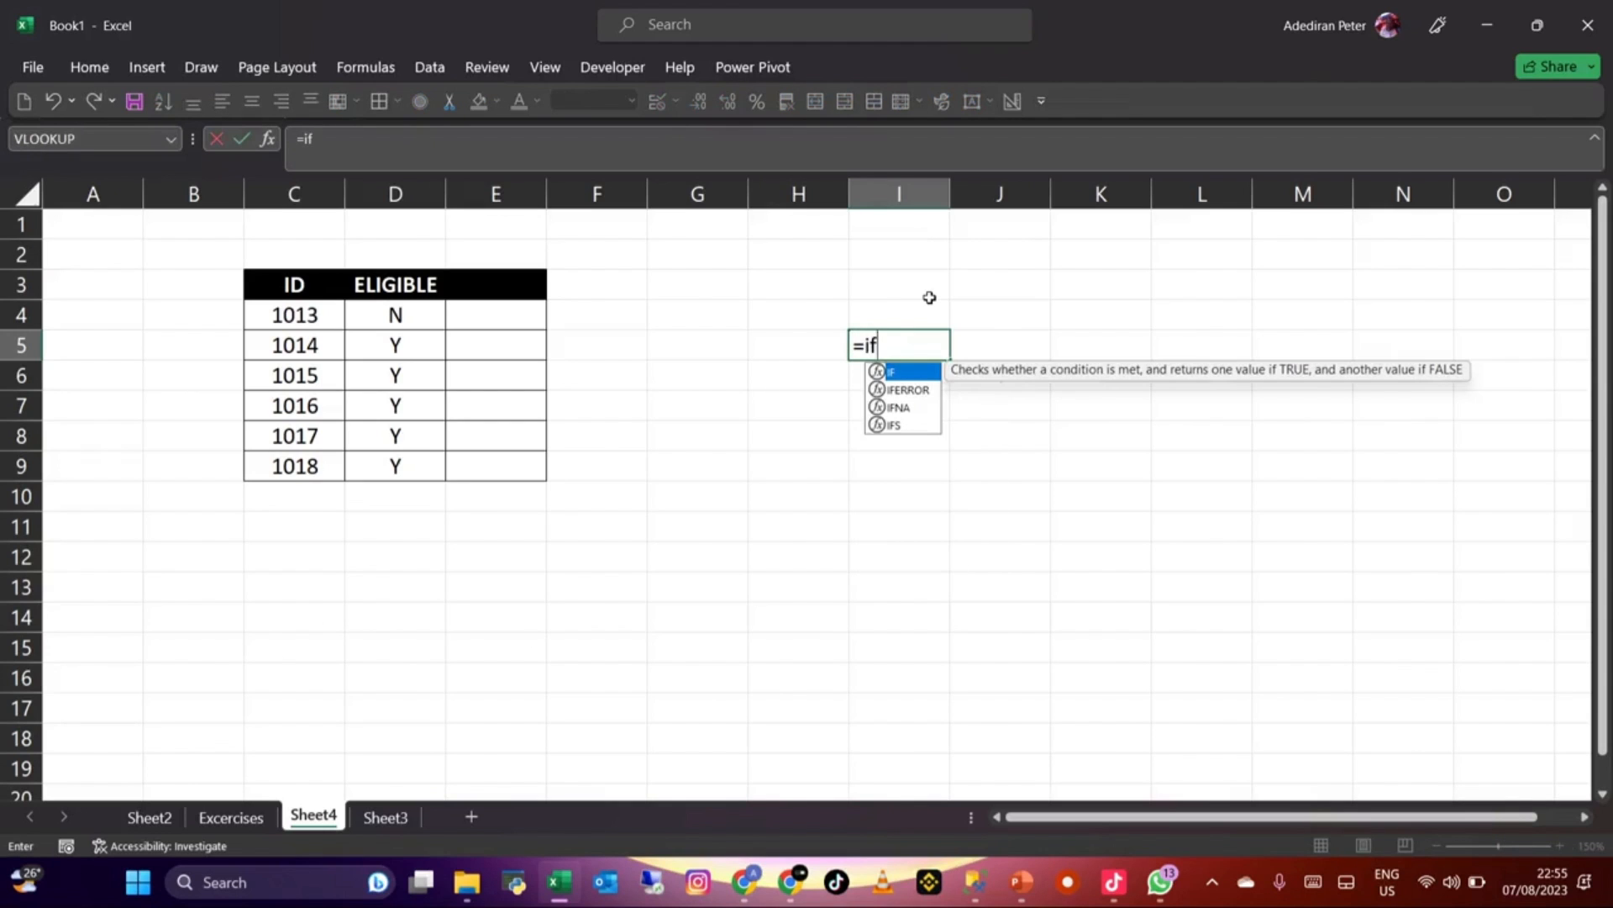
pyautogui.write('s')
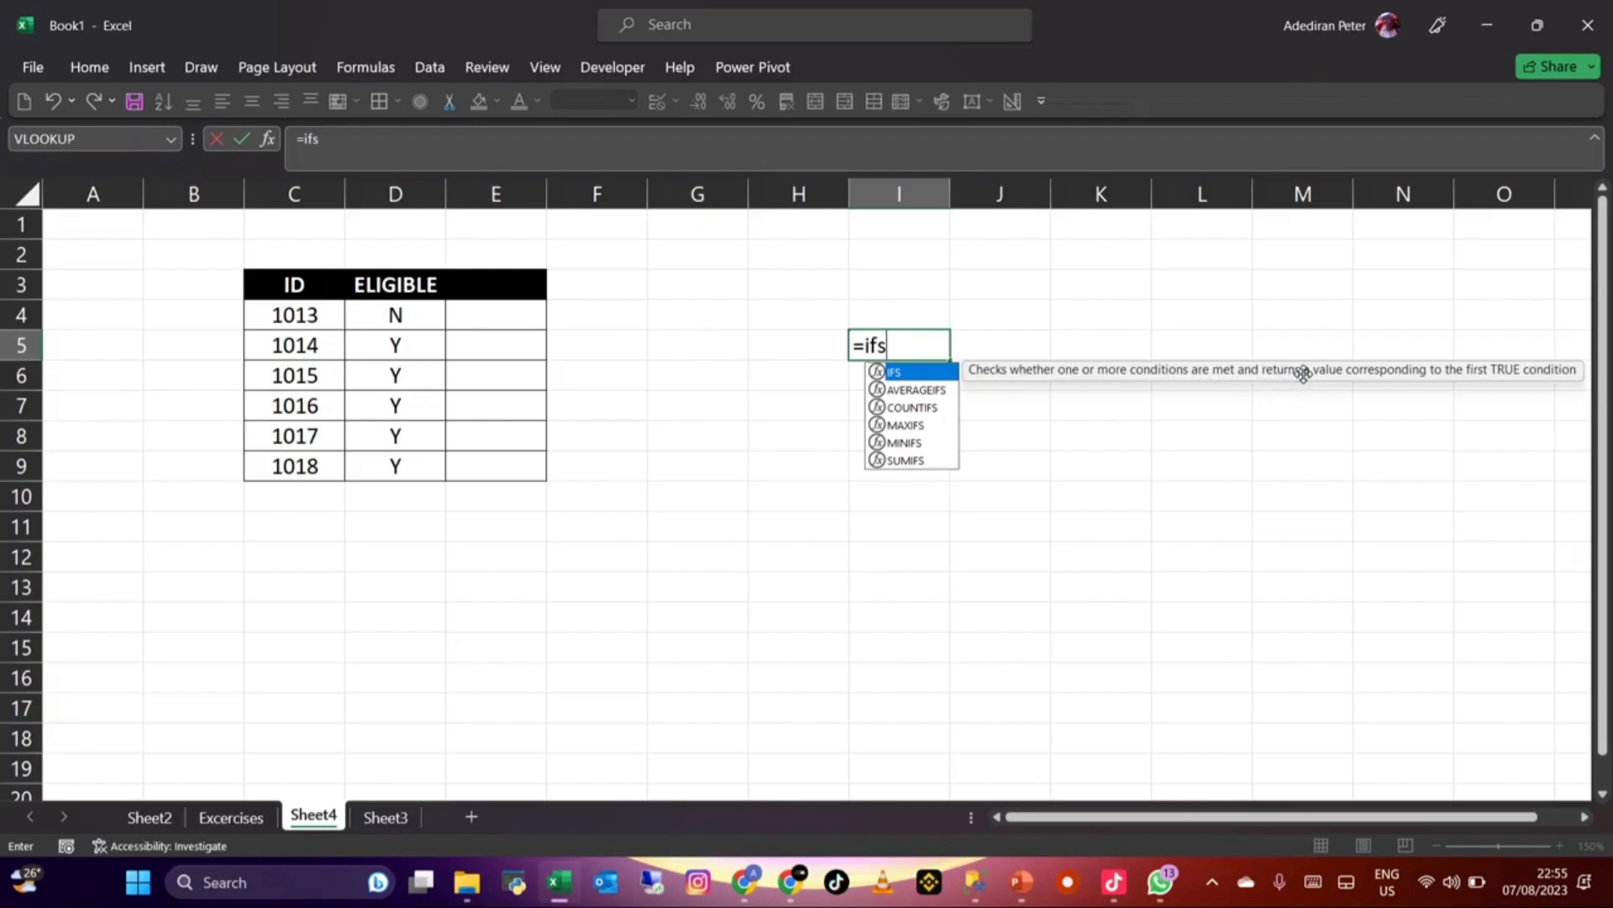
pyautogui.press('Escape')
pyautogui.press('Escape')
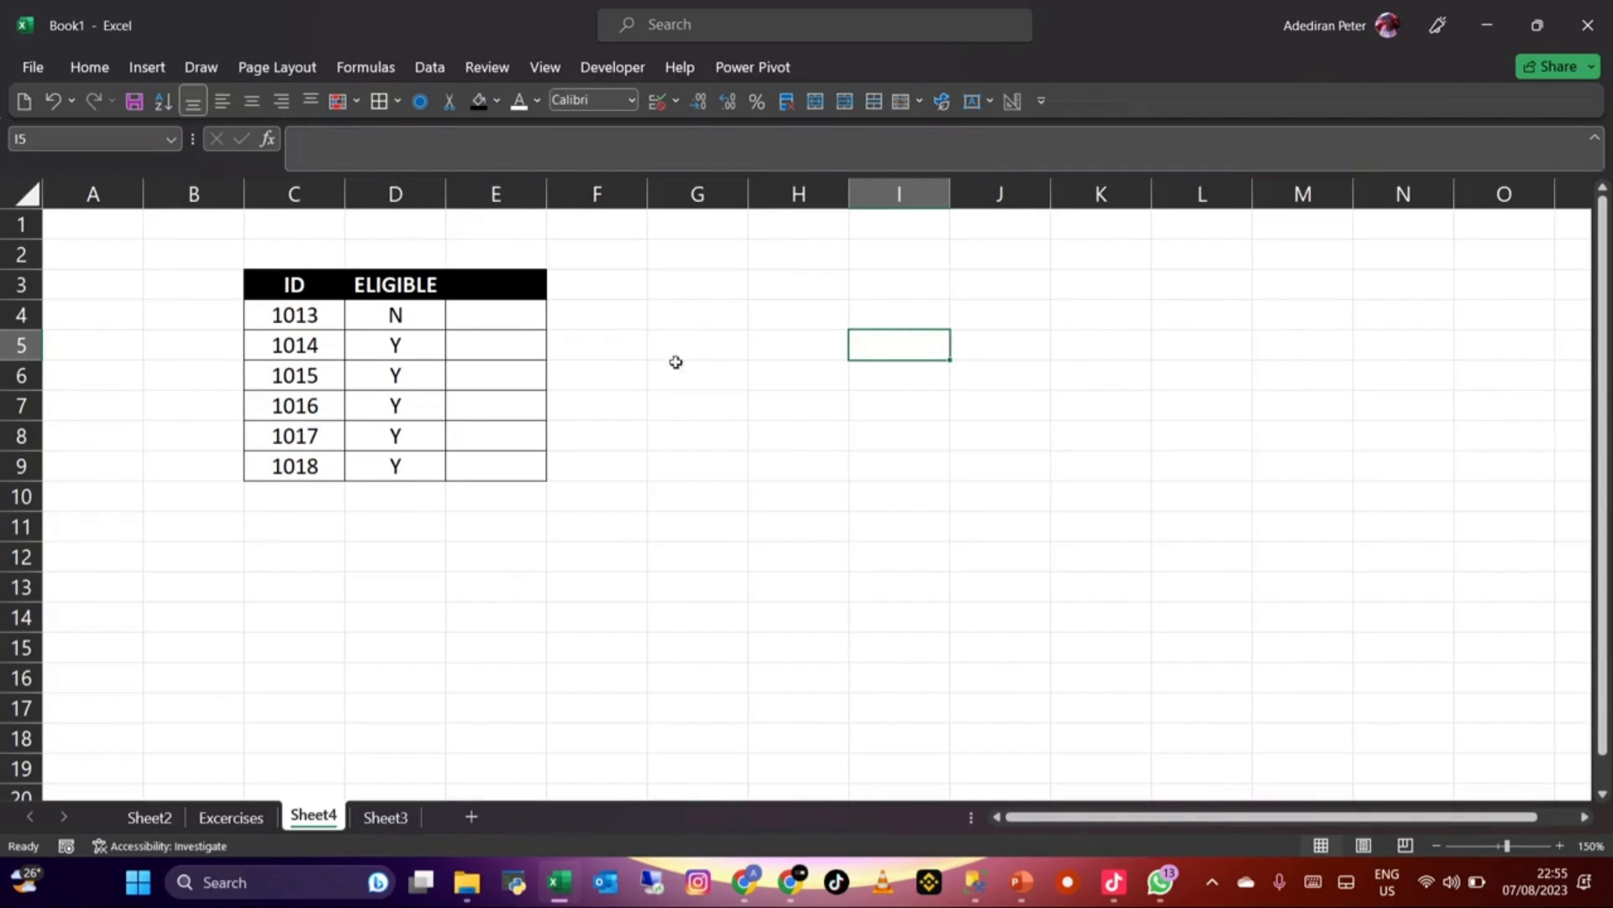
# Step: Enter z, k and e as the ELIGIBLE values in D6, D7 and D8
pyautogui.click(367, 312)
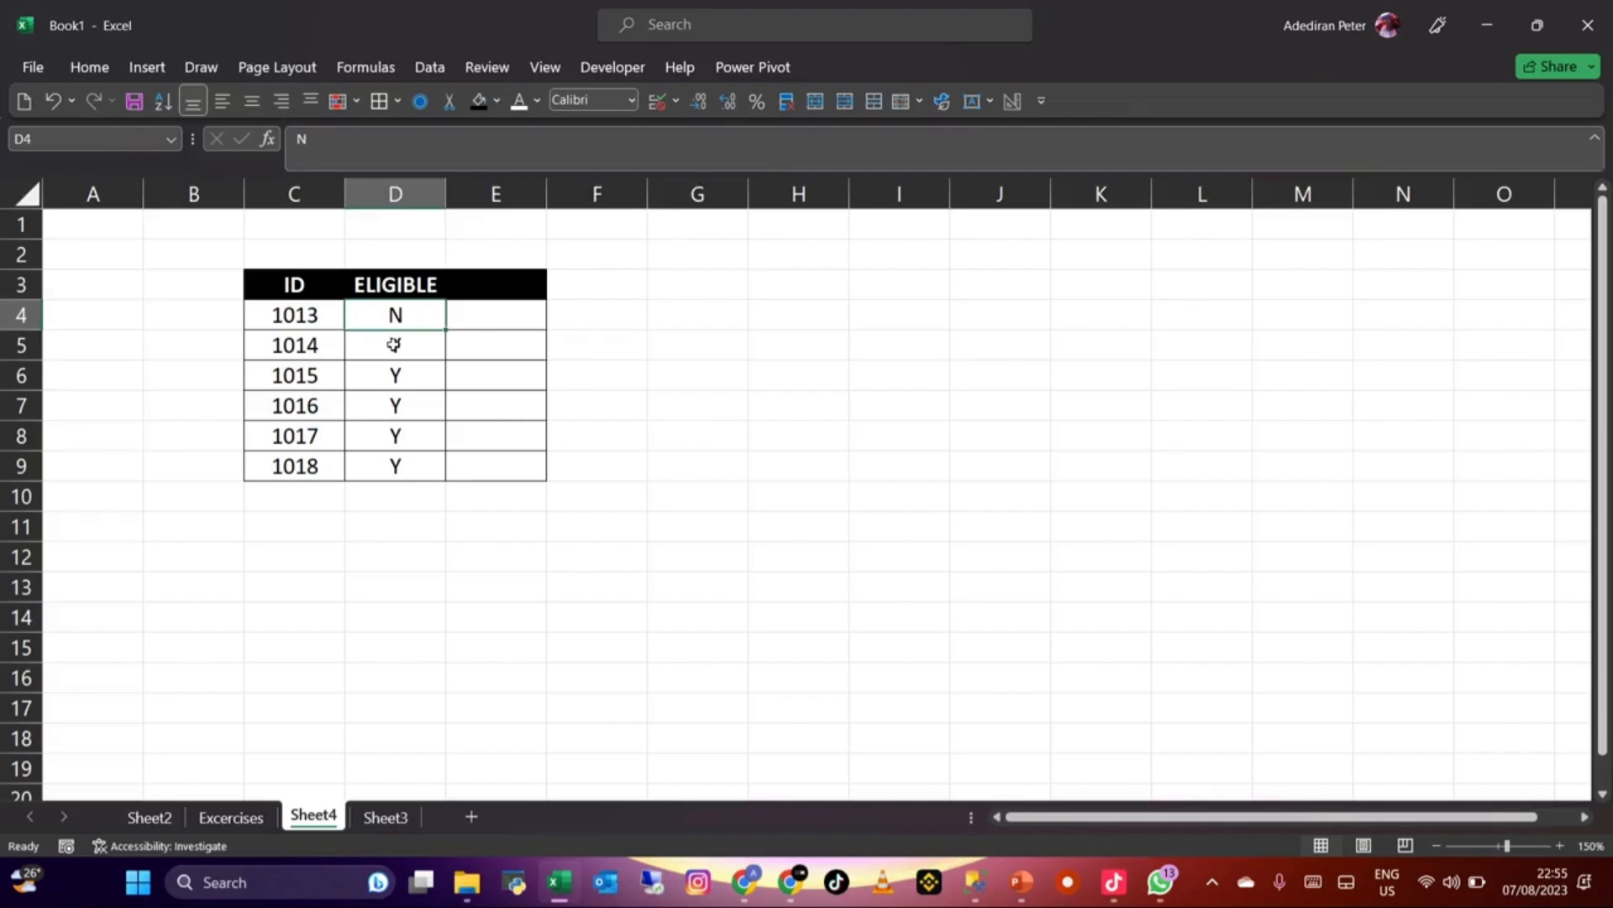
pyautogui.click(392, 343)
pyautogui.click(397, 375)
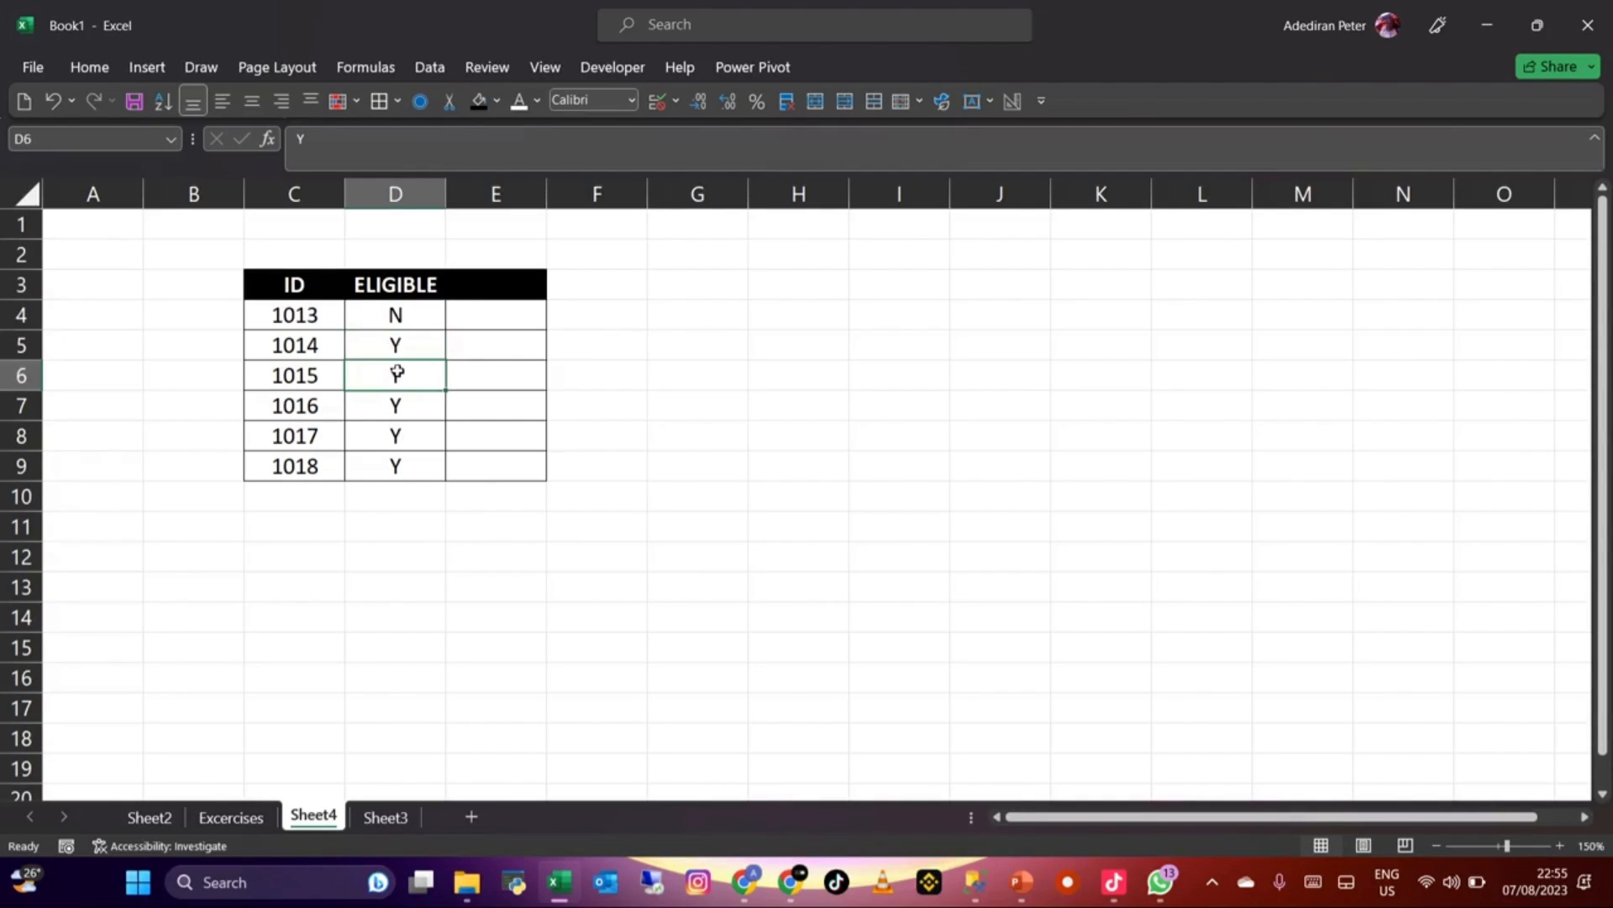
pyautogui.press('Down')
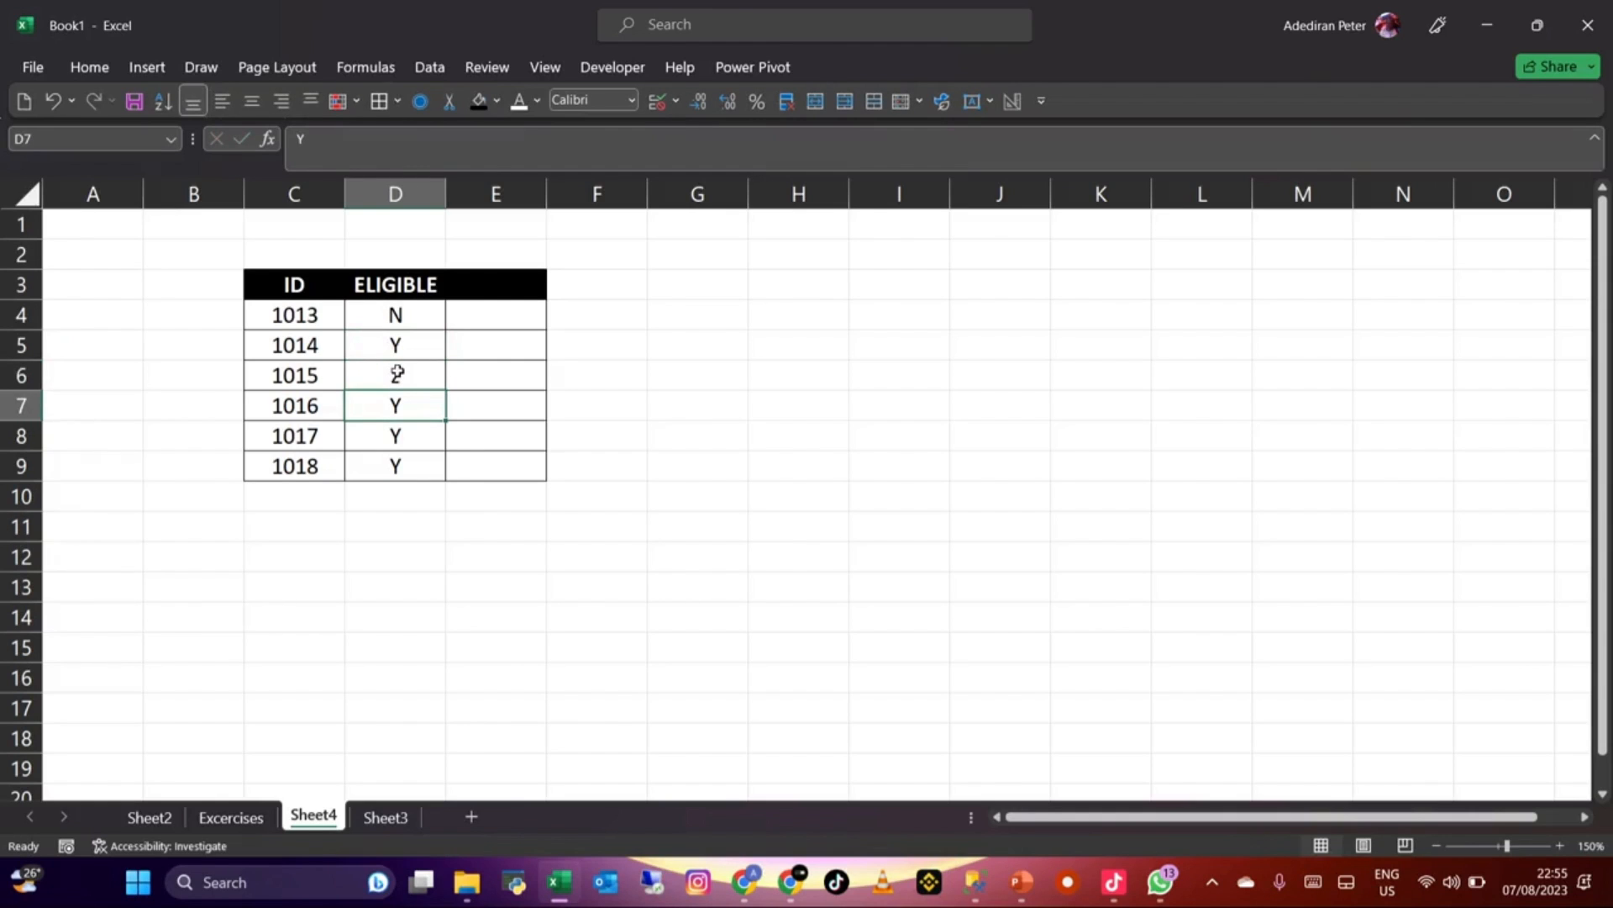
pyautogui.write('k')
pyautogui.press('Return')
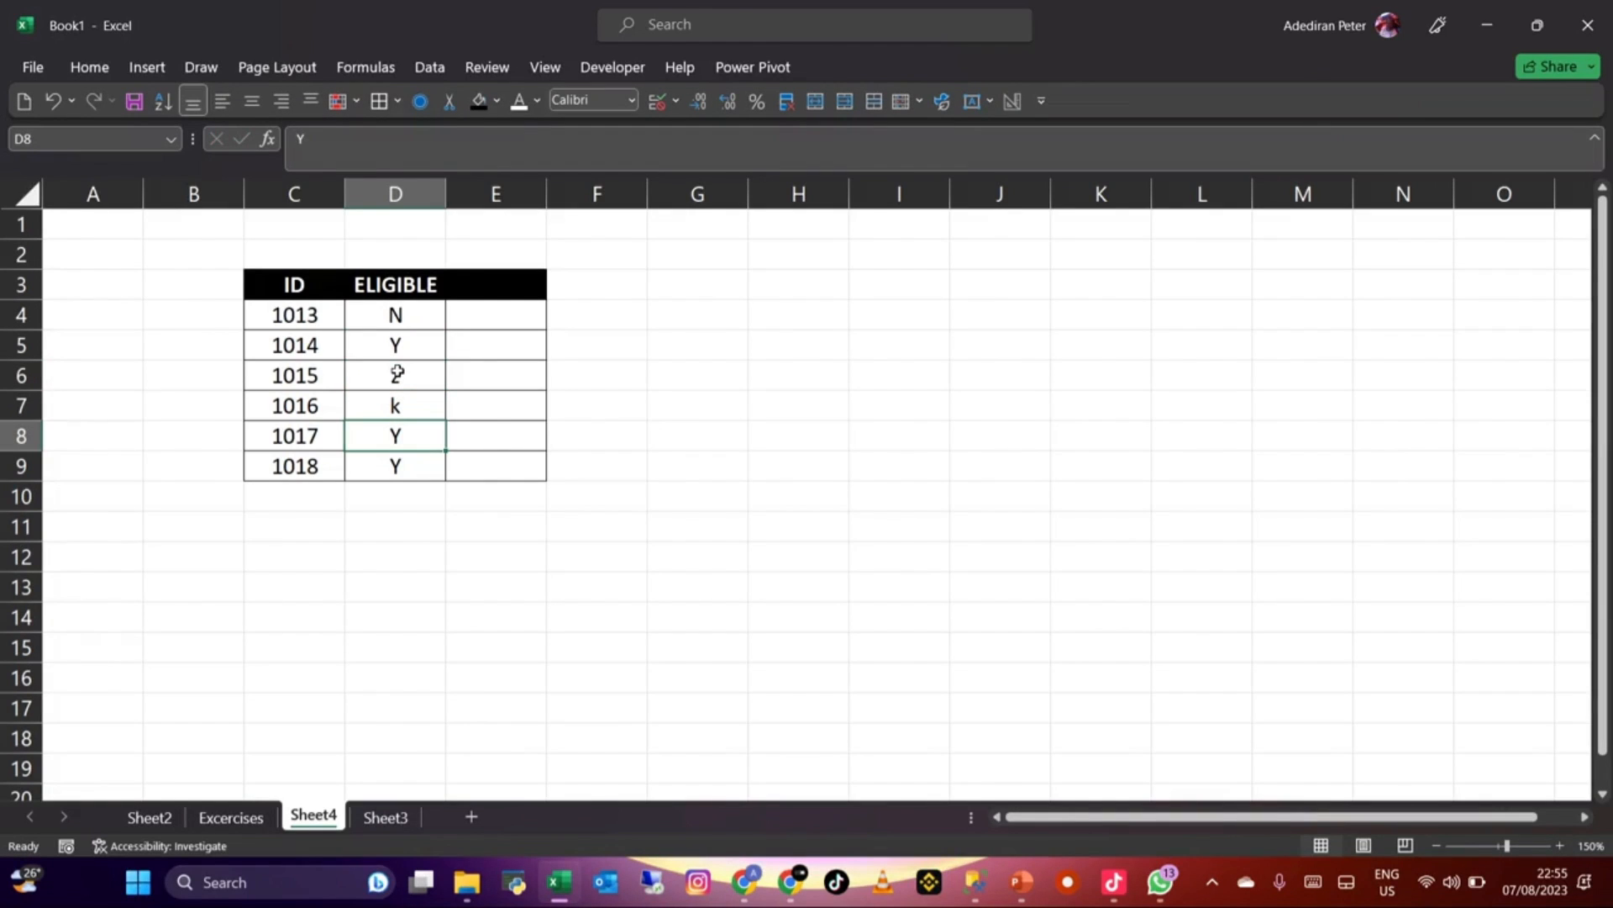
pyautogui.write('e')
pyautogui.click(509, 436)
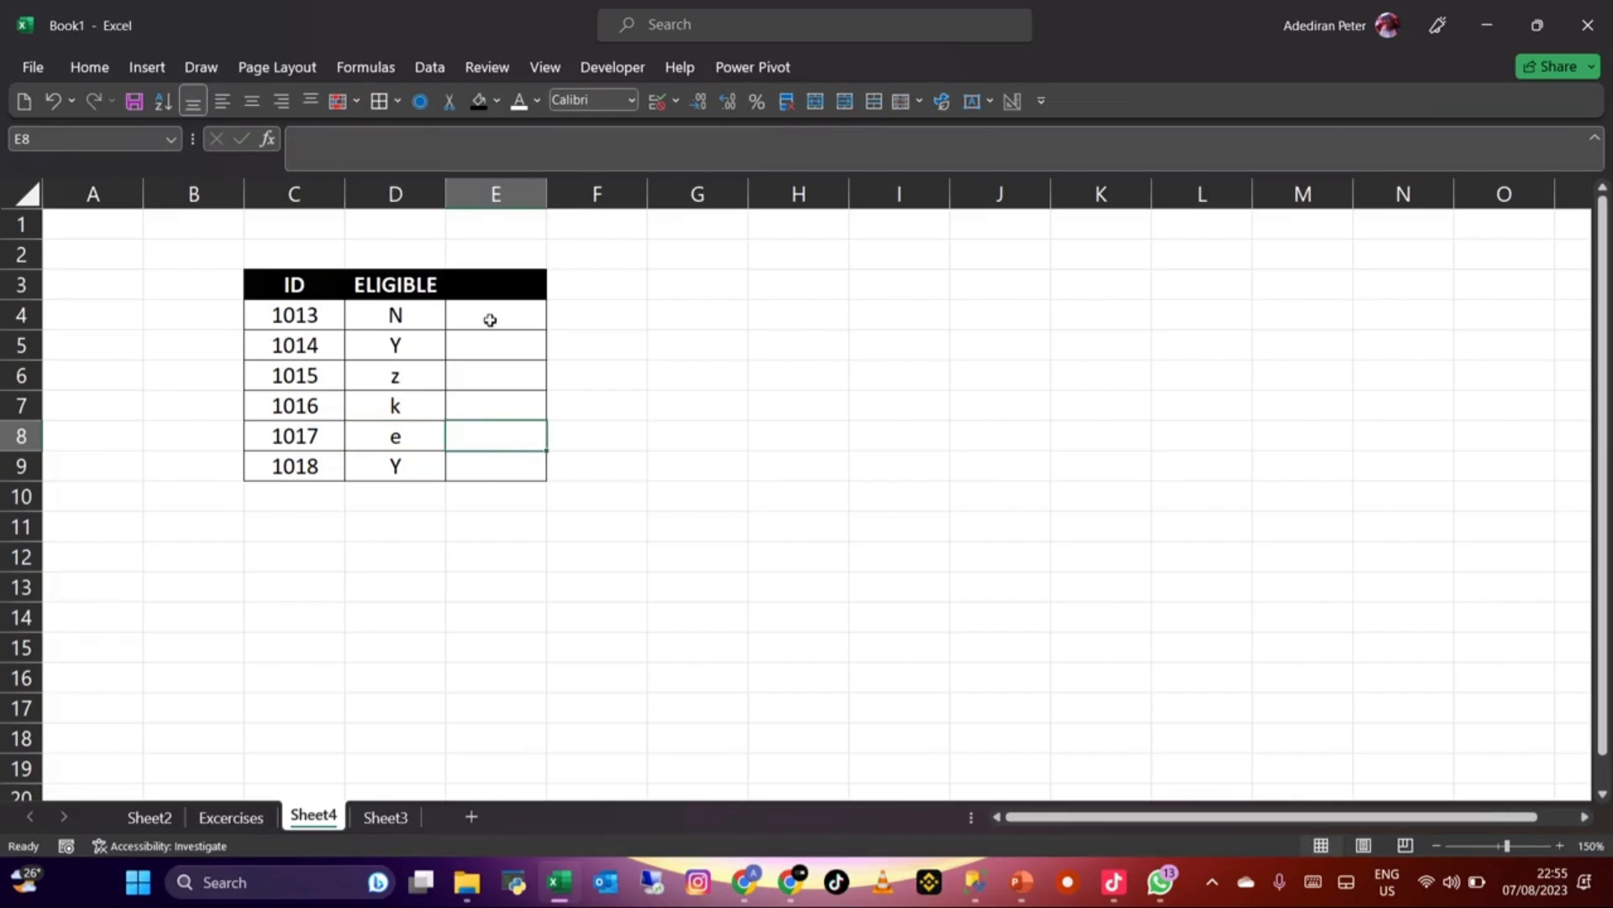
# Step: Change the ELIGIBLE values in D6, D7 and D8 to capital Z, K and E
pyautogui.click(422, 400)
pyautogui.write('K')
pyautogui.press('Return')
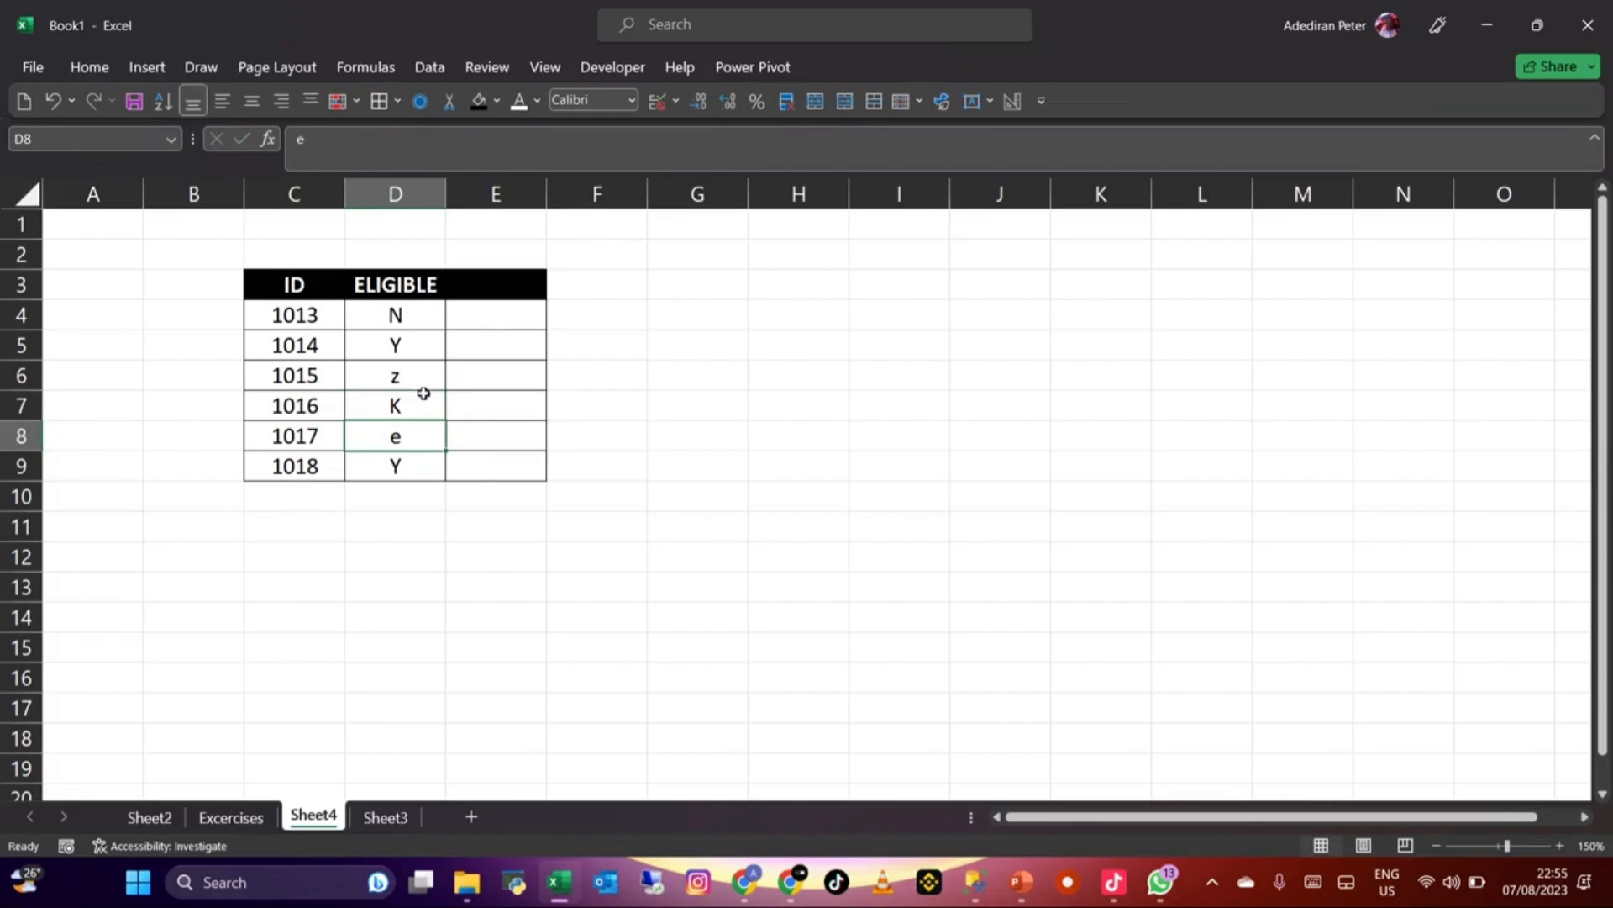
pyautogui.write('E')
pyautogui.press('Return')
pyautogui.click(426, 373)
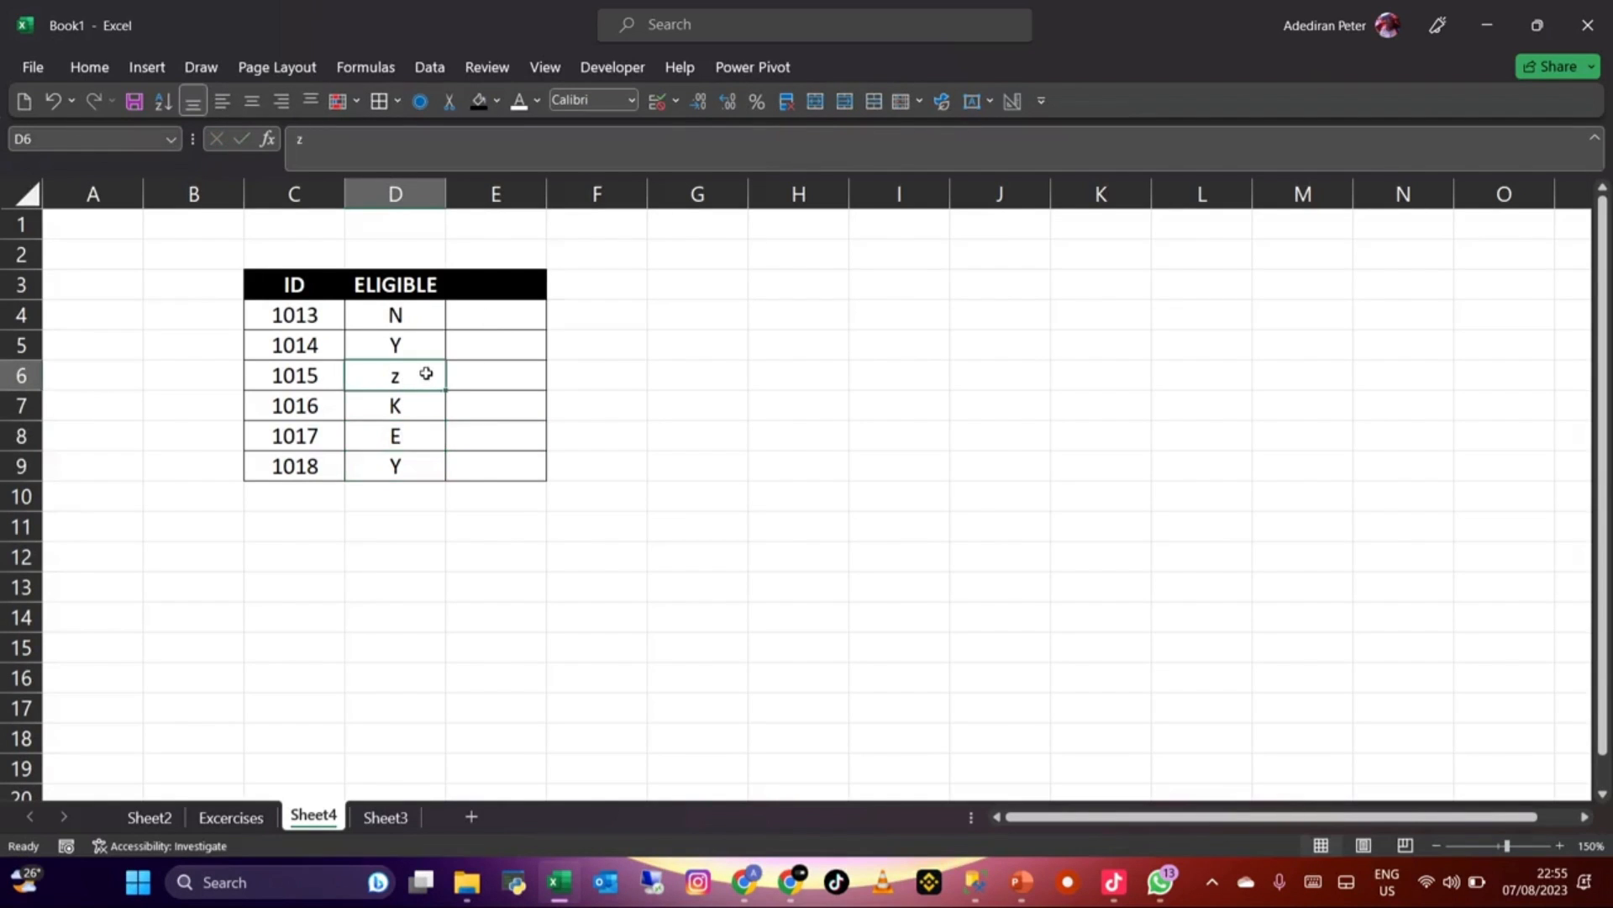
pyautogui.write('Z')
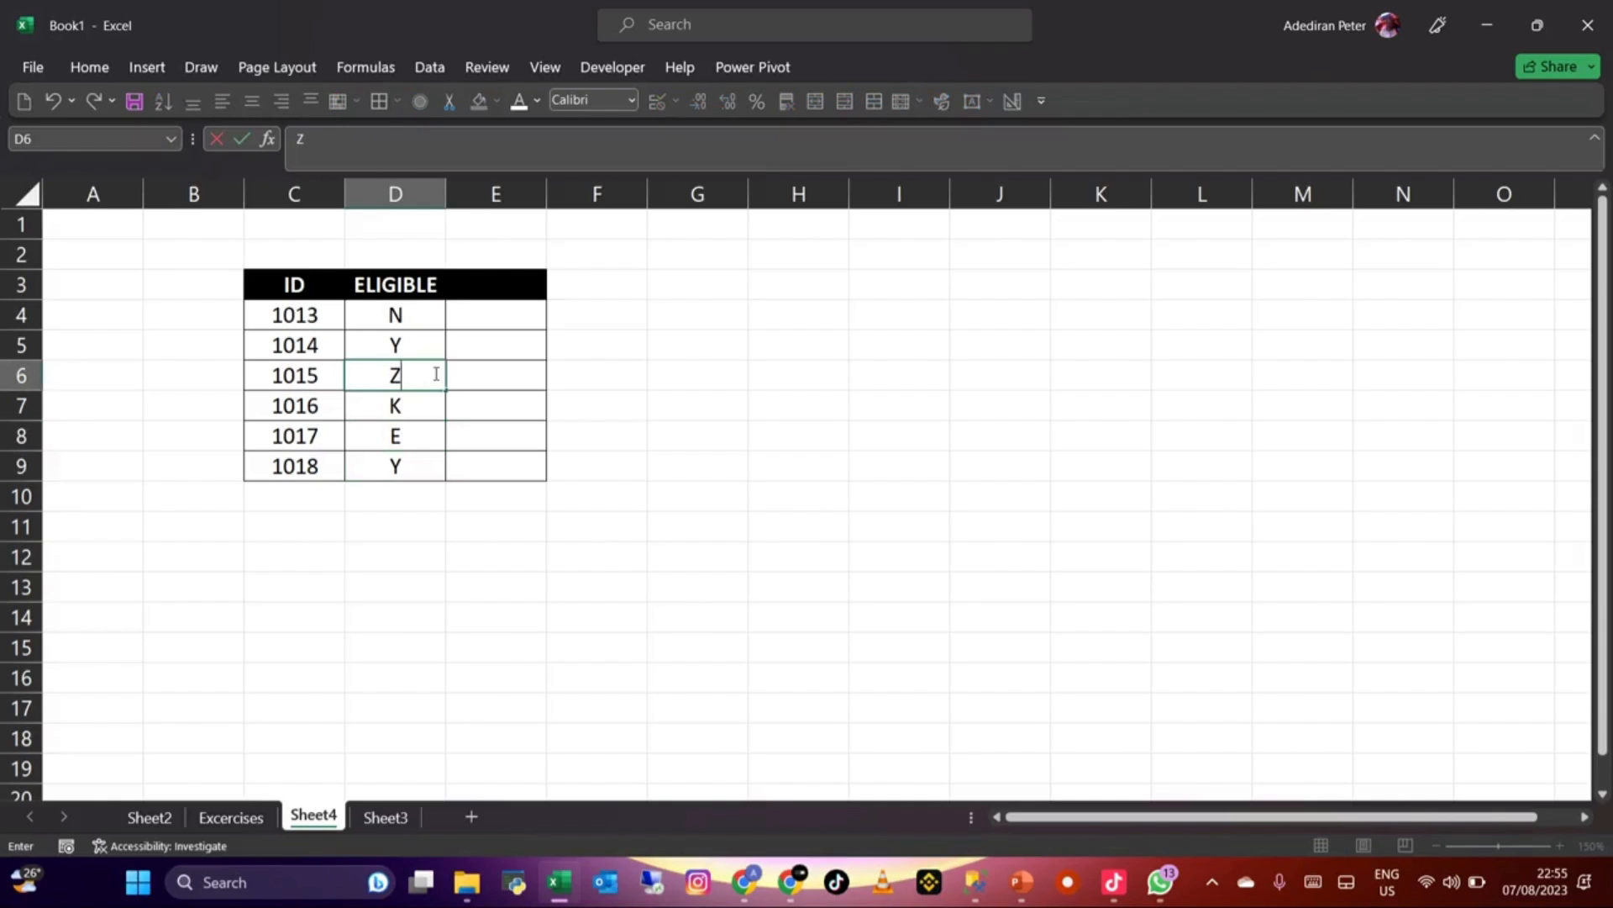
pyautogui.press('Return')
# Step: Start an IFS formula in E4 whose first test returns 0 when D4 equals "N"
pyautogui.click(483, 318)
pyautogui.write('=')
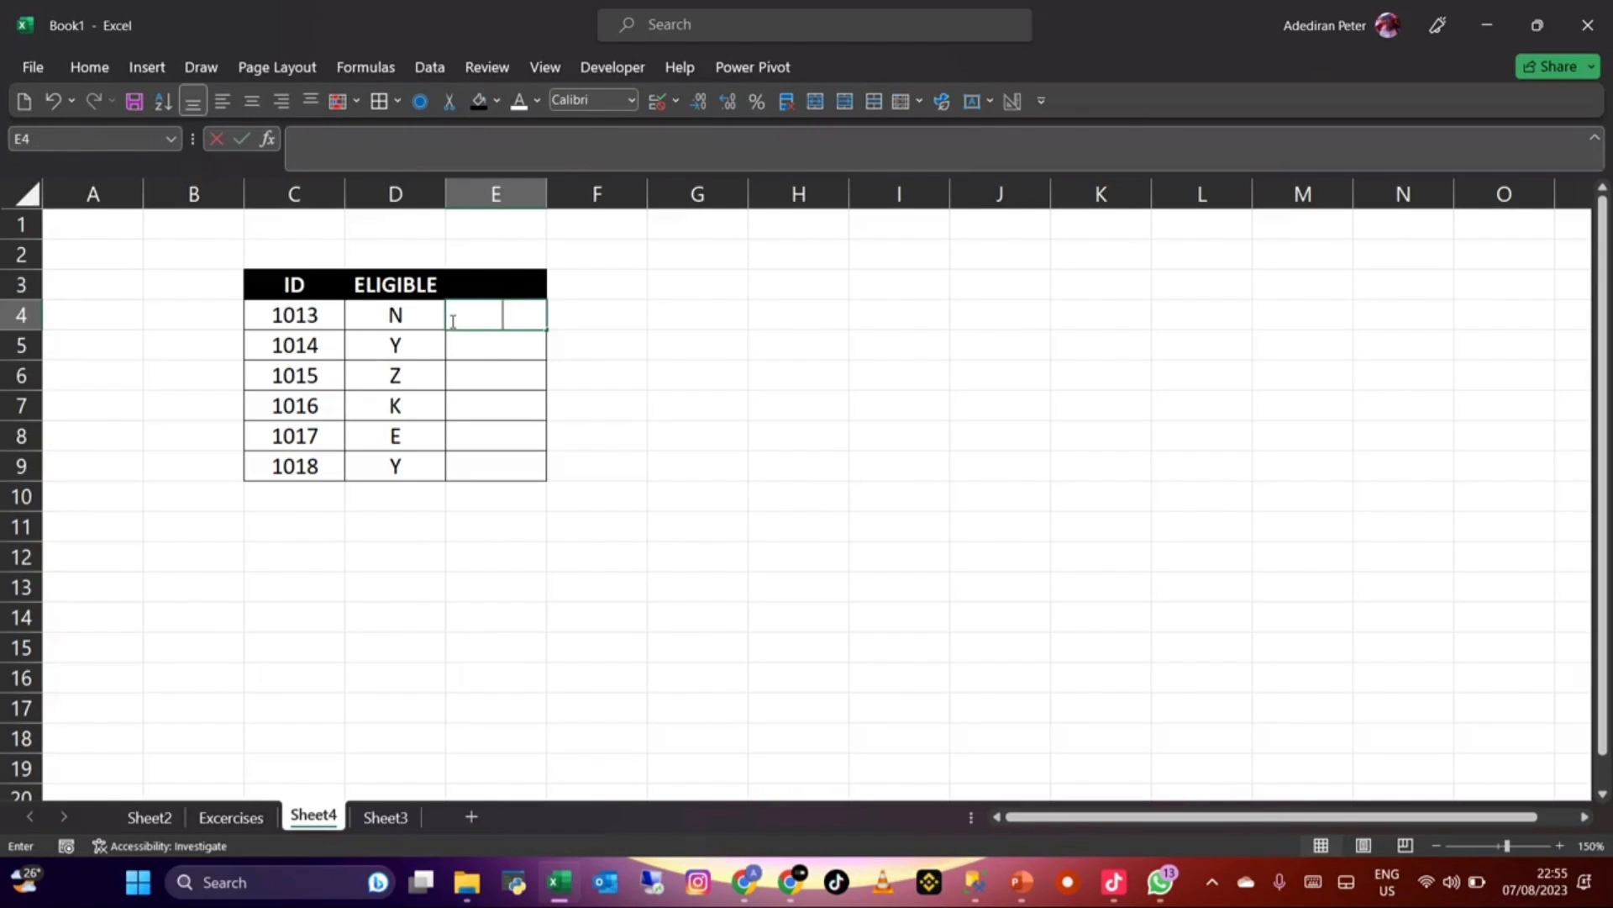
pyautogui.write('if')
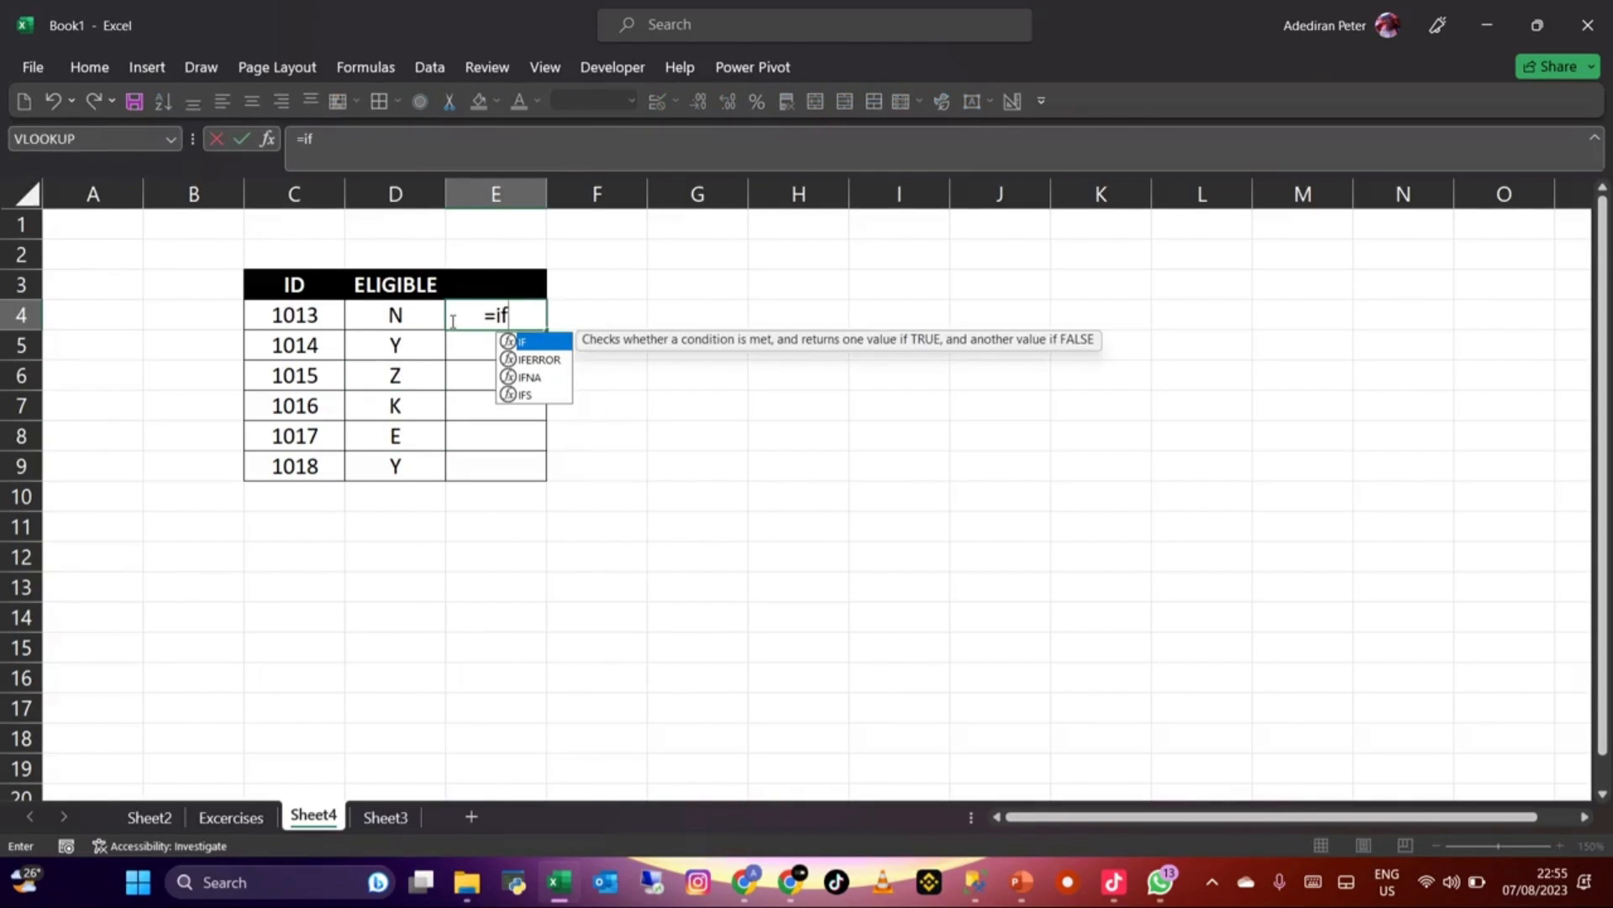
pyautogui.write('s')
pyautogui.press('Tab')
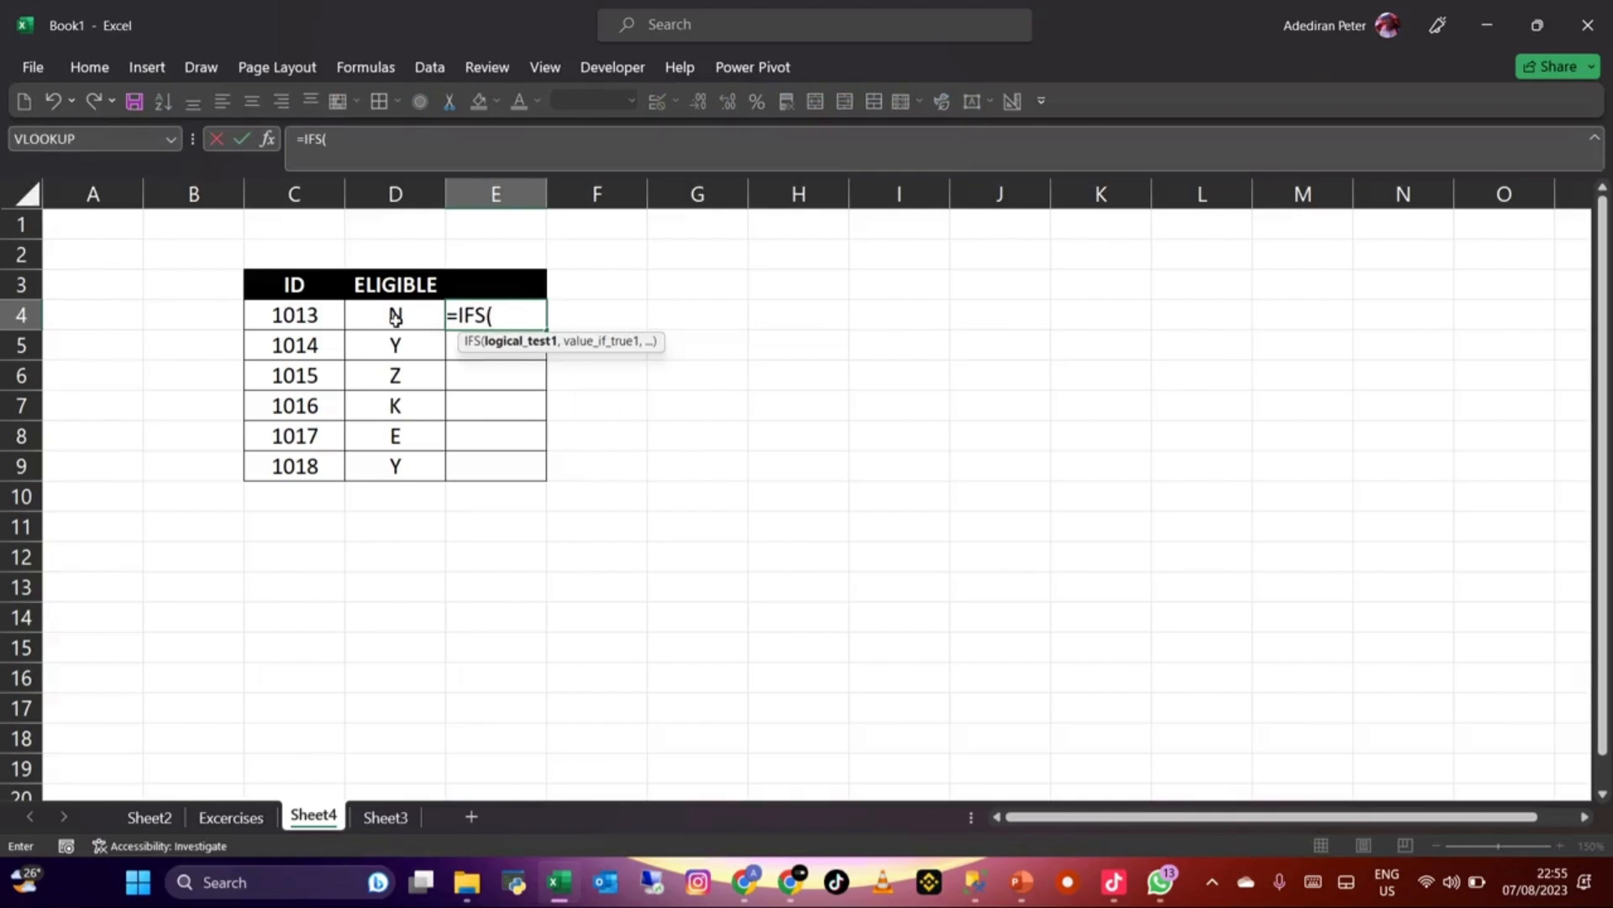
pyautogui.click(415, 317)
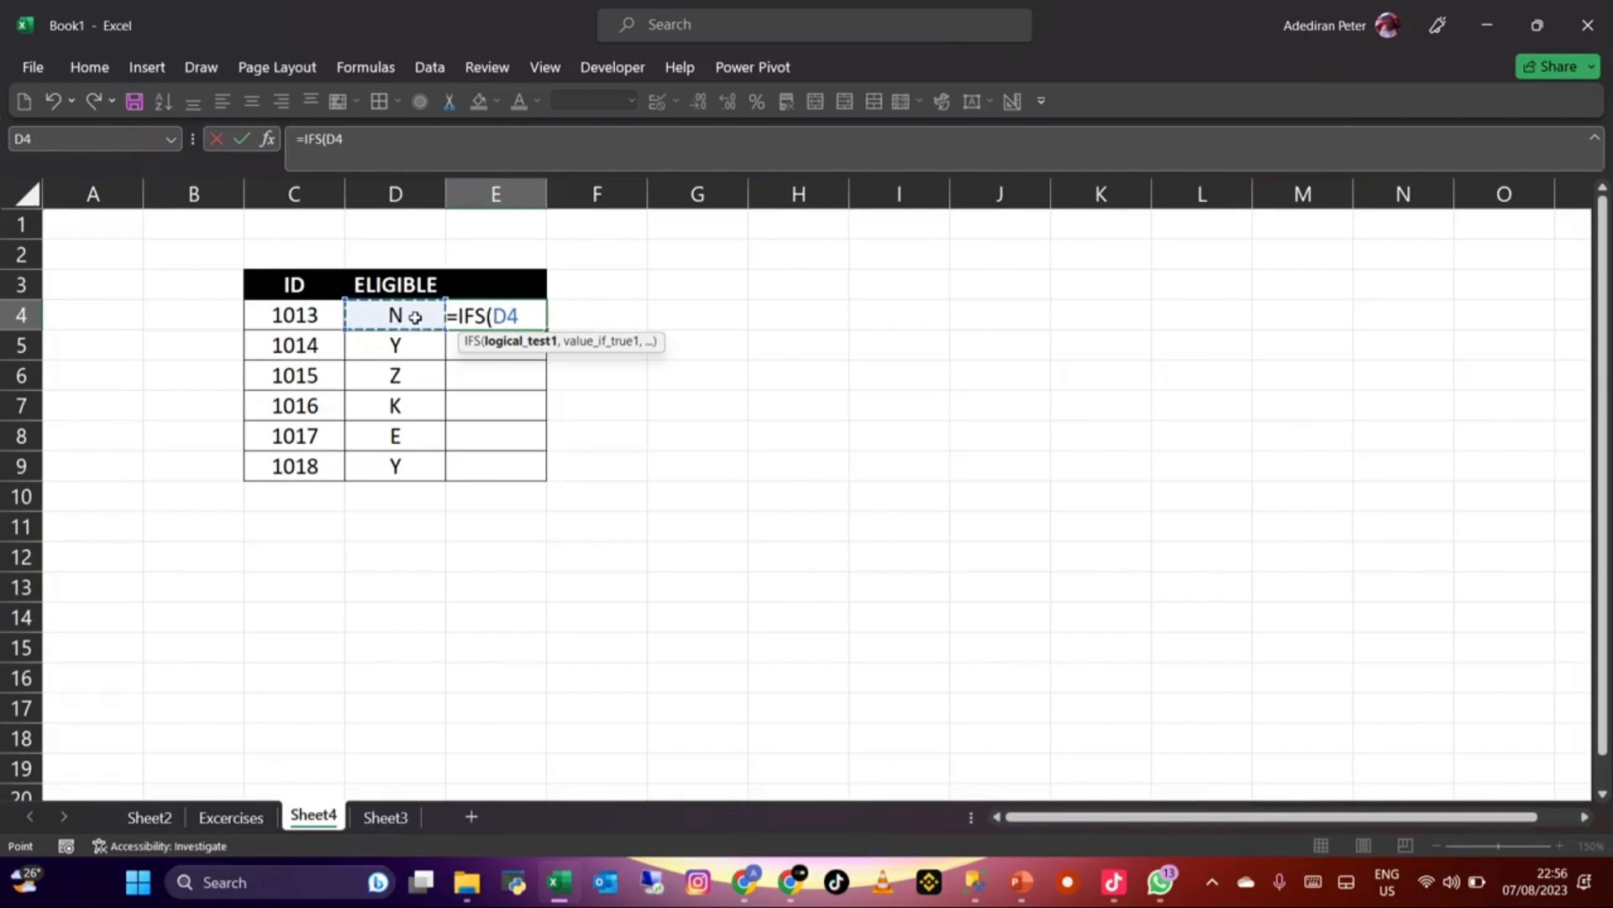
pyautogui.write('=')
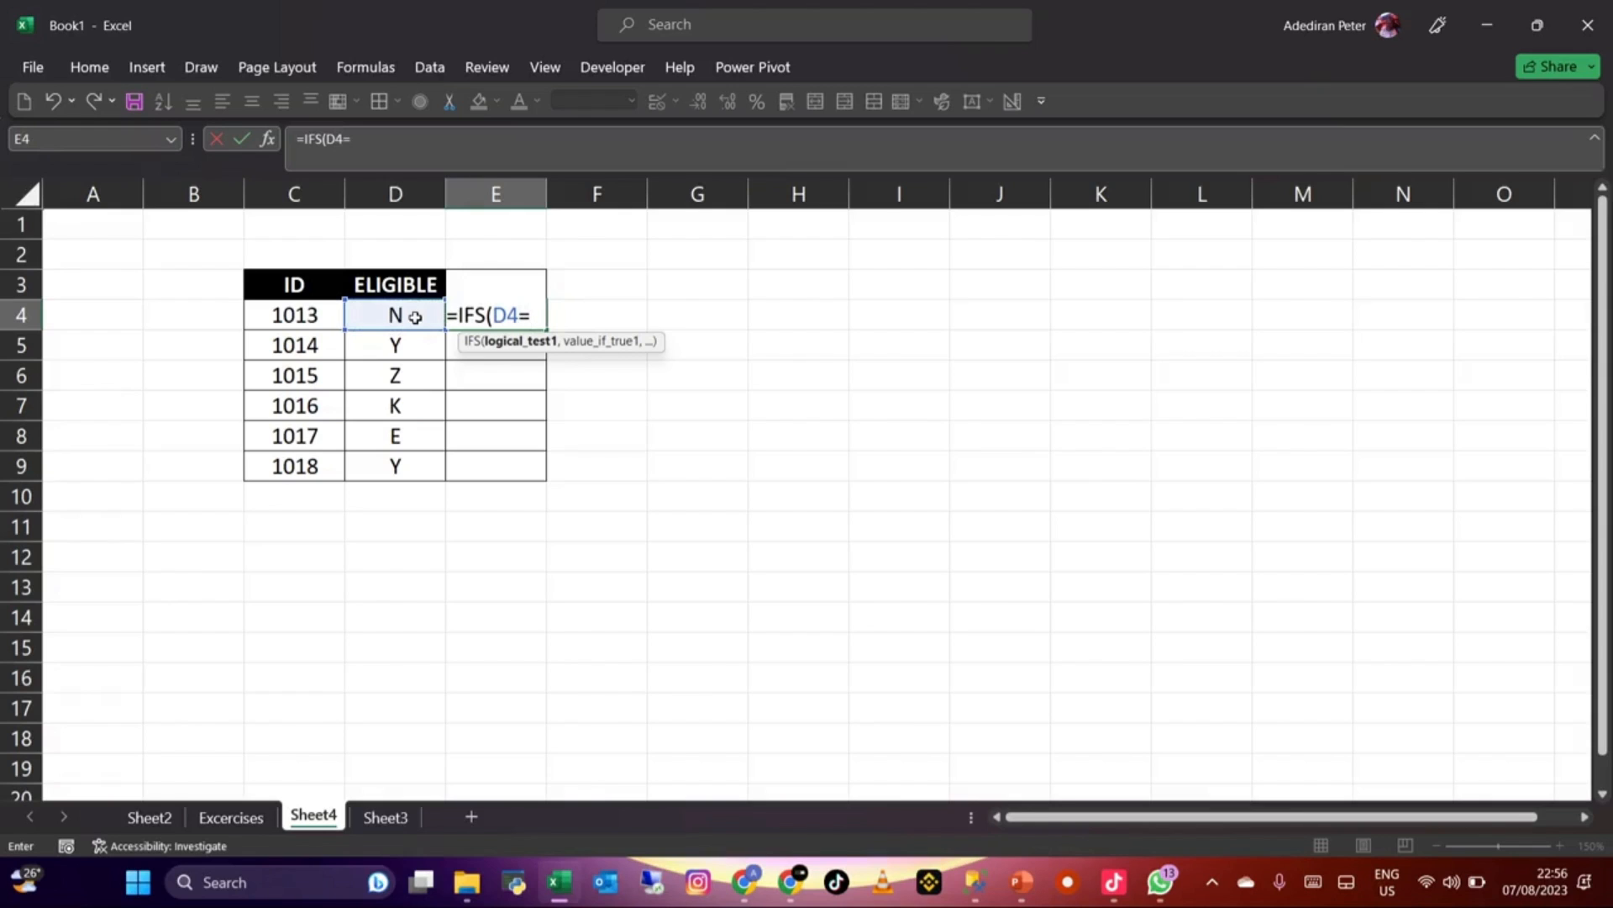
pyautogui.write('"N"')
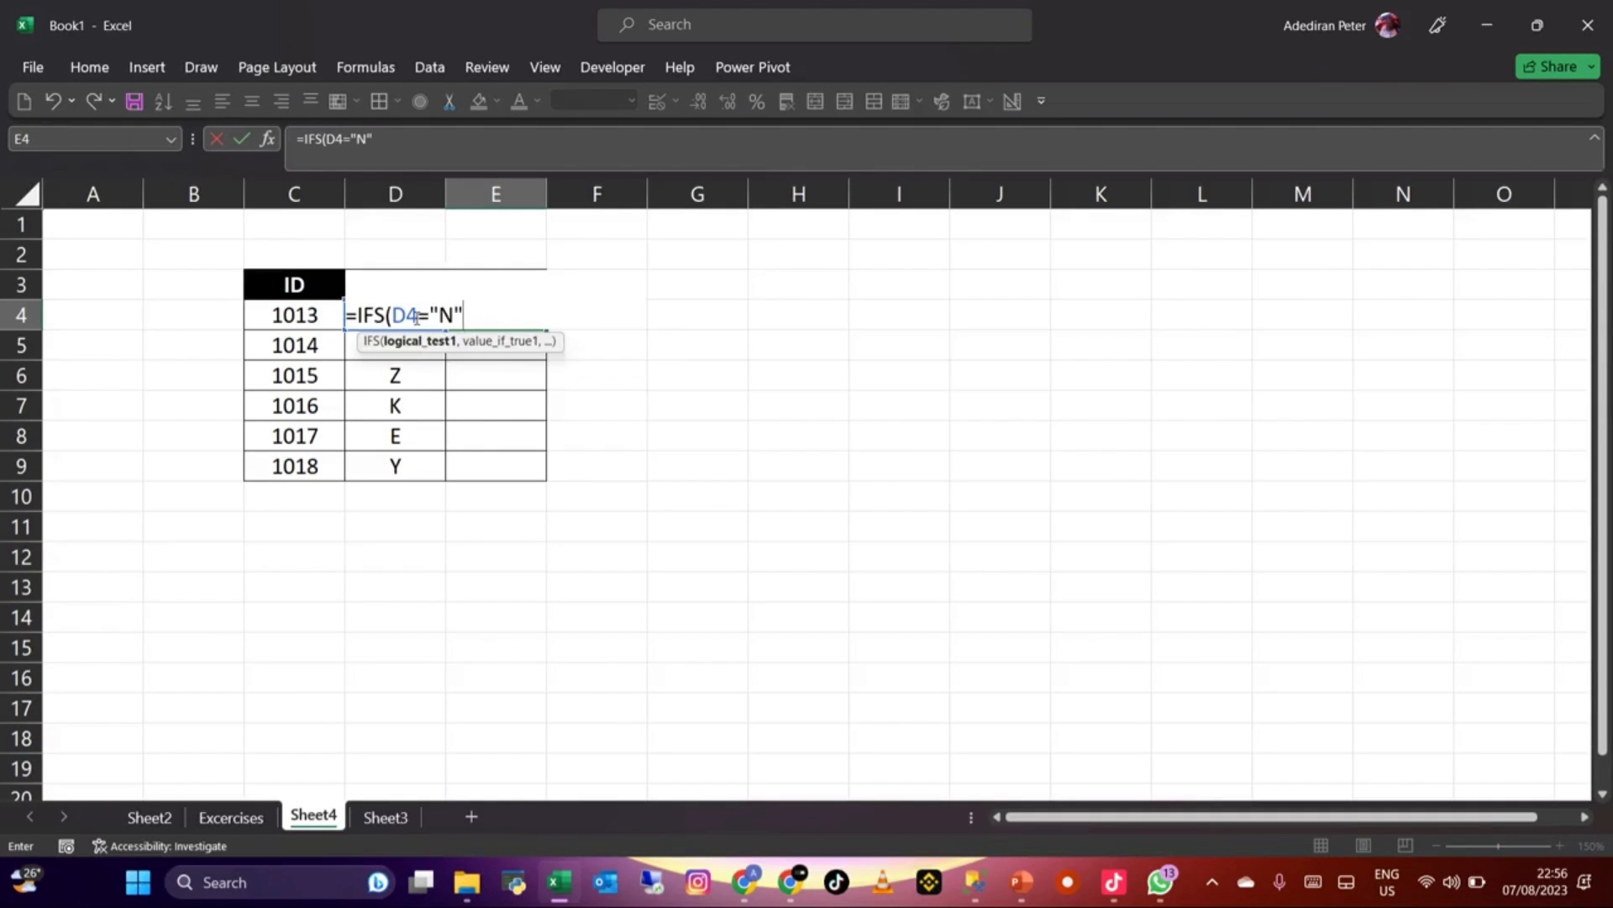
pyautogui.write(',')
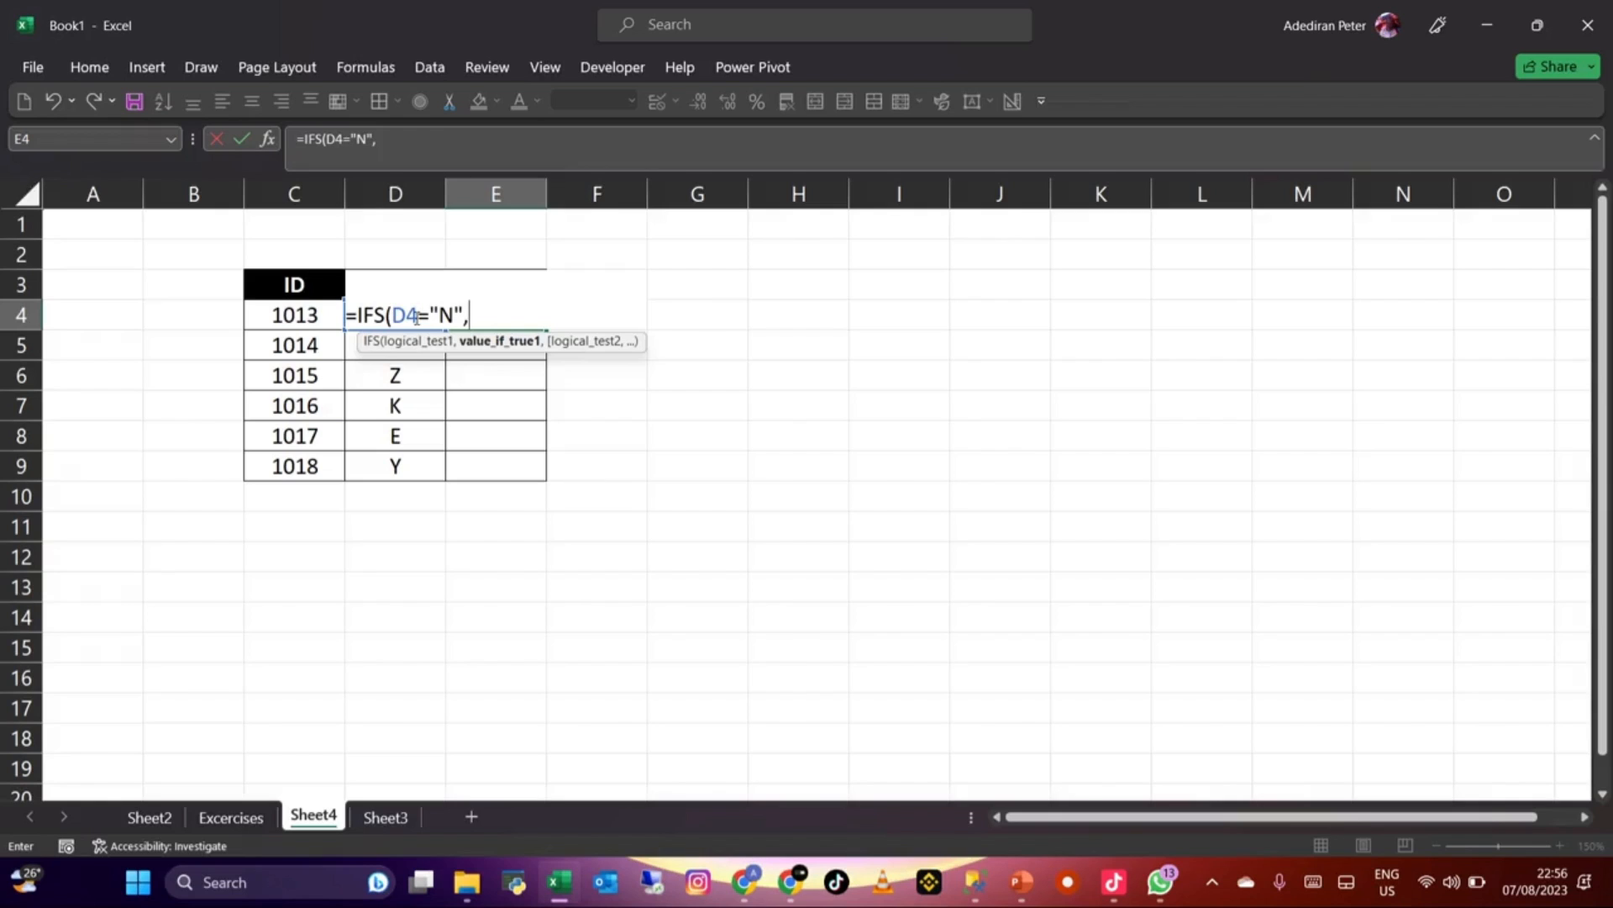
pyautogui.write('0,')
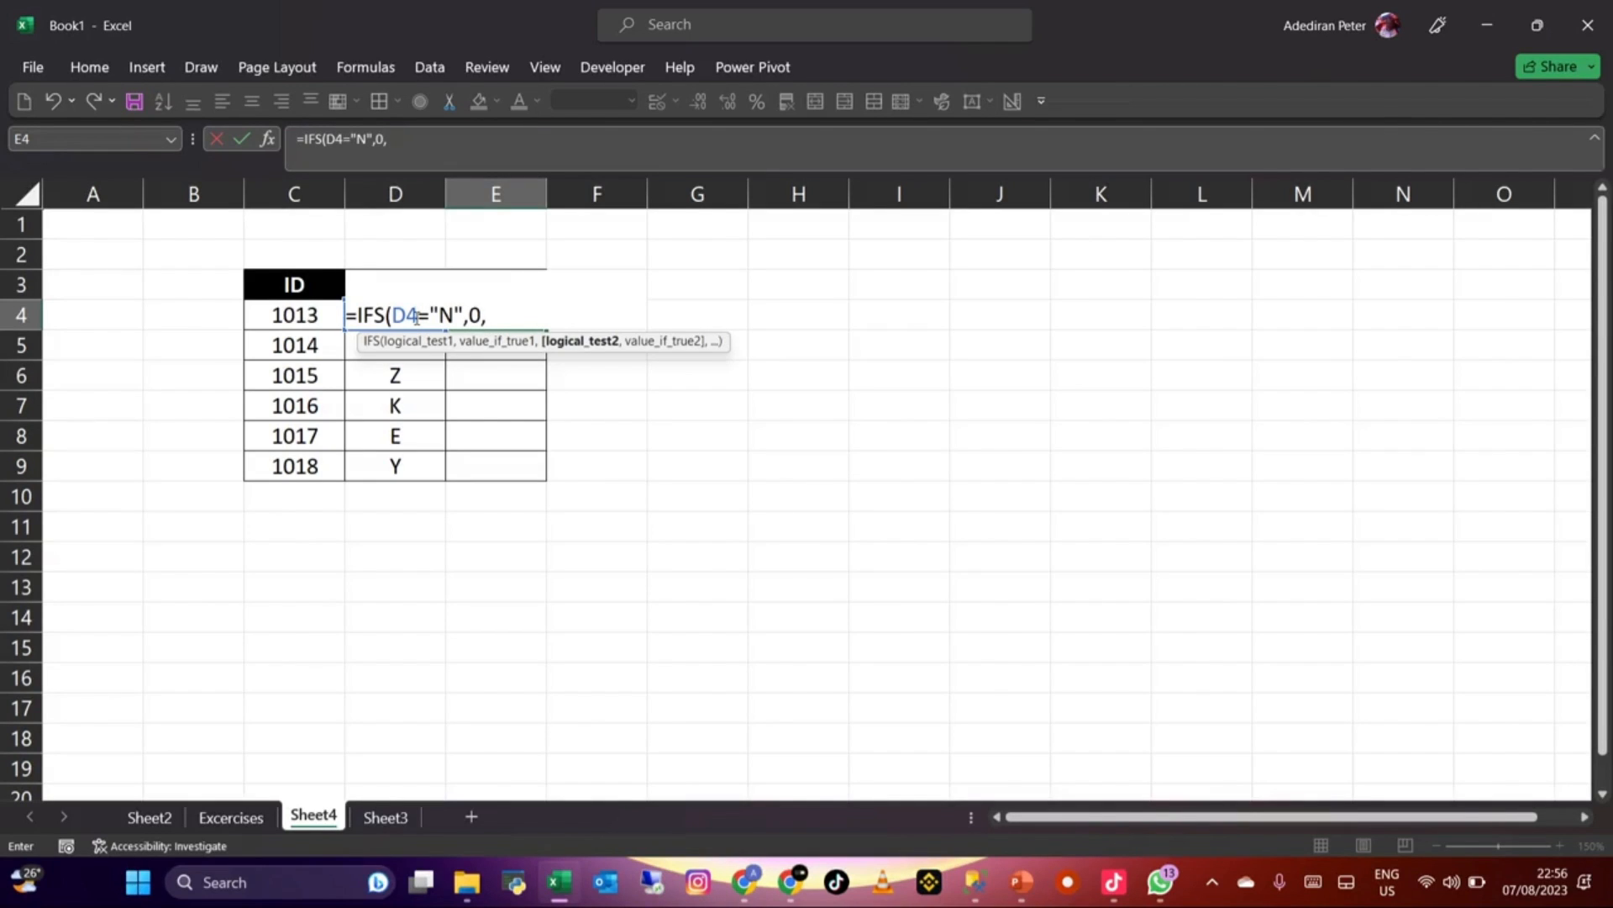
# Step: Add a second test to the IFS formula that returns 1 when D4 equals "Z"
pyautogui.click(319, 311)
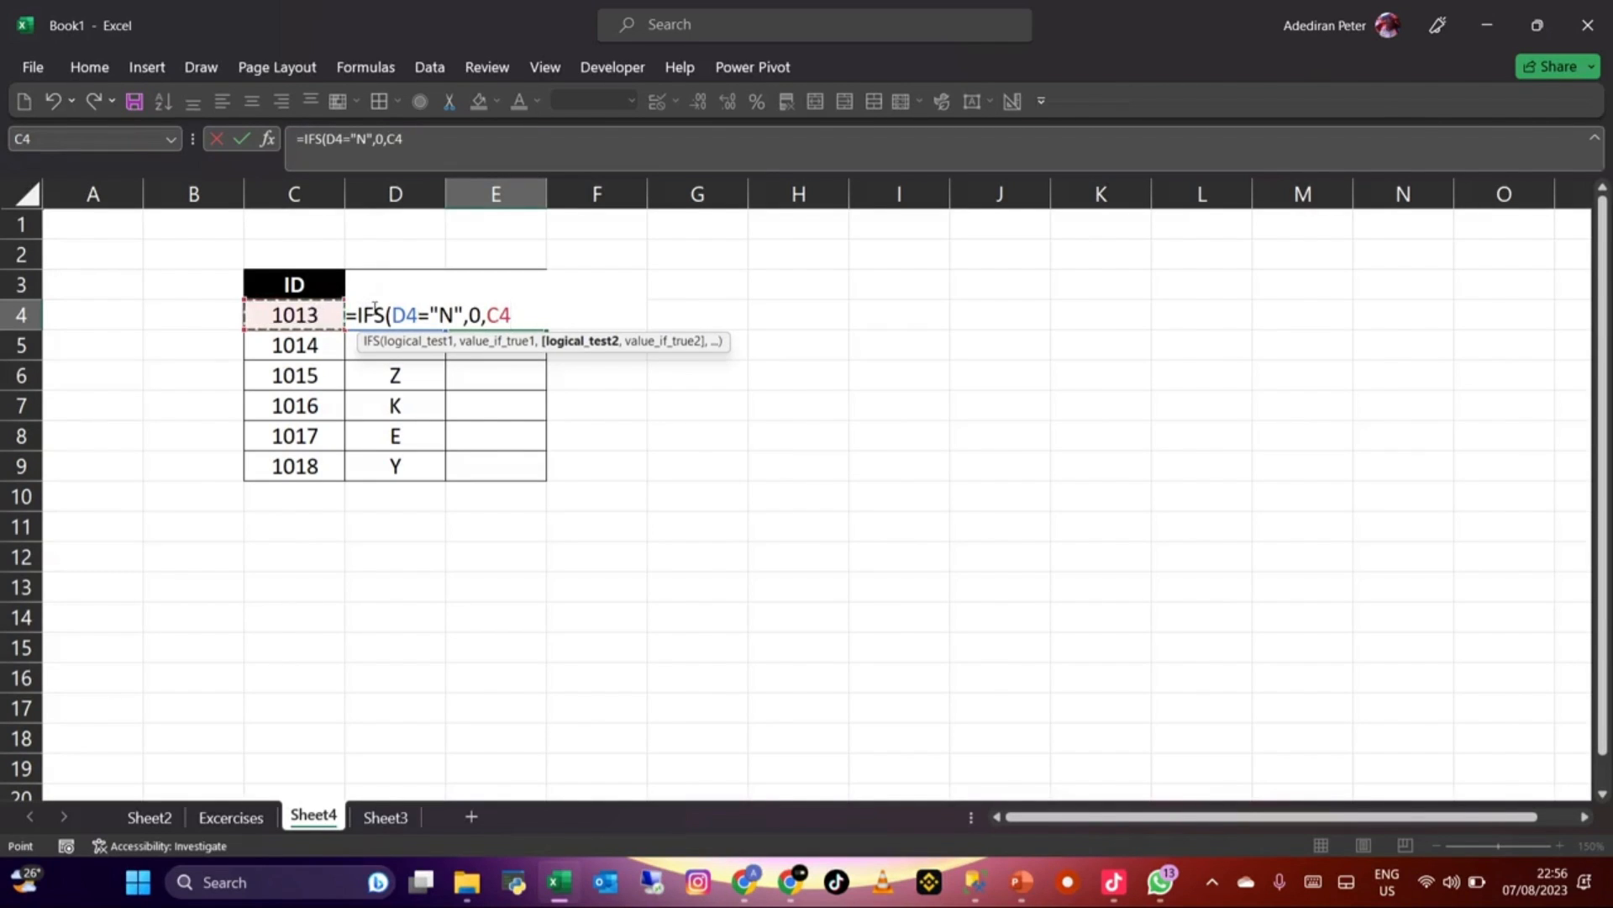
pyautogui.press('BackSpace')
pyautogui.press('BackSpace')
pyautogui.write('d4')
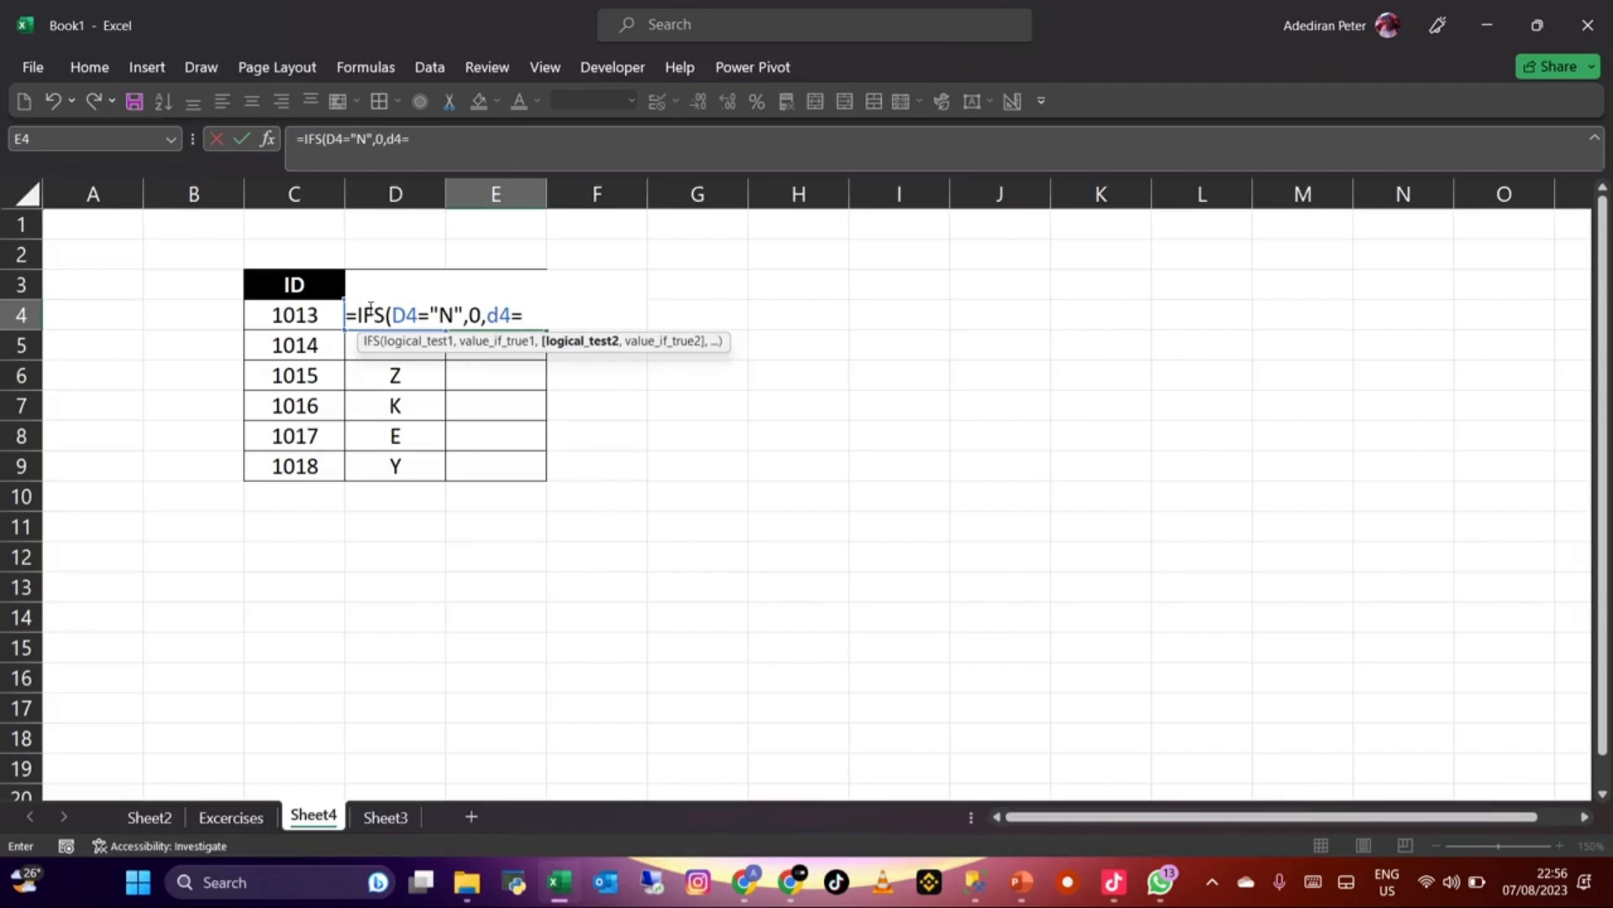
pyautogui.write('="z')
pyautogui.press('BackSpace')
pyautogui.write('Z",')
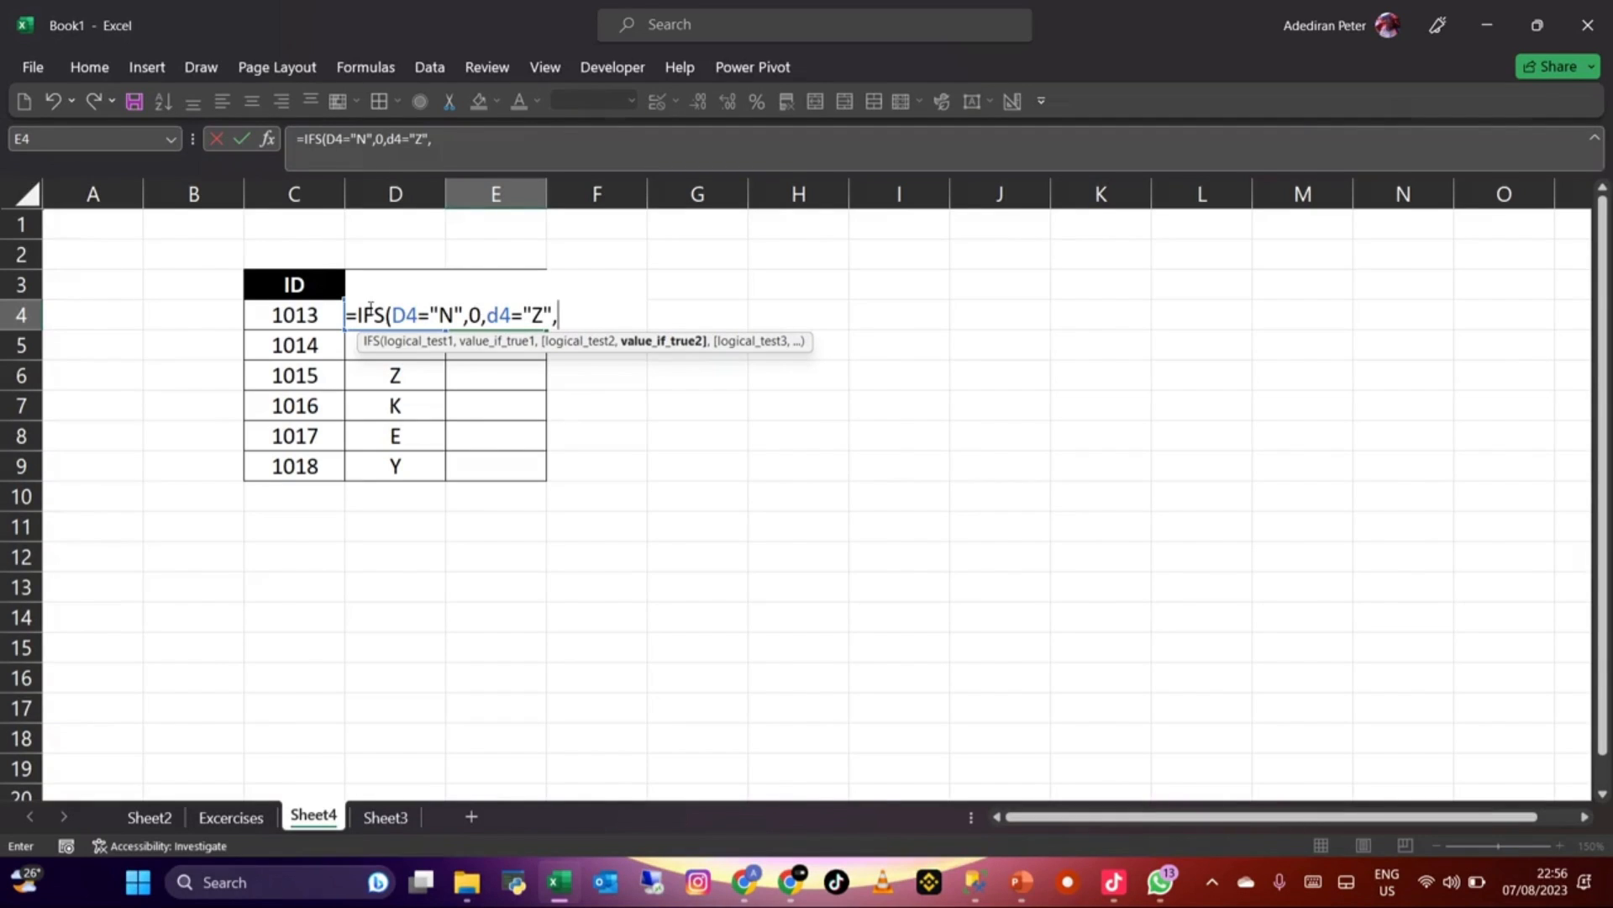
pyautogui.write('1,')
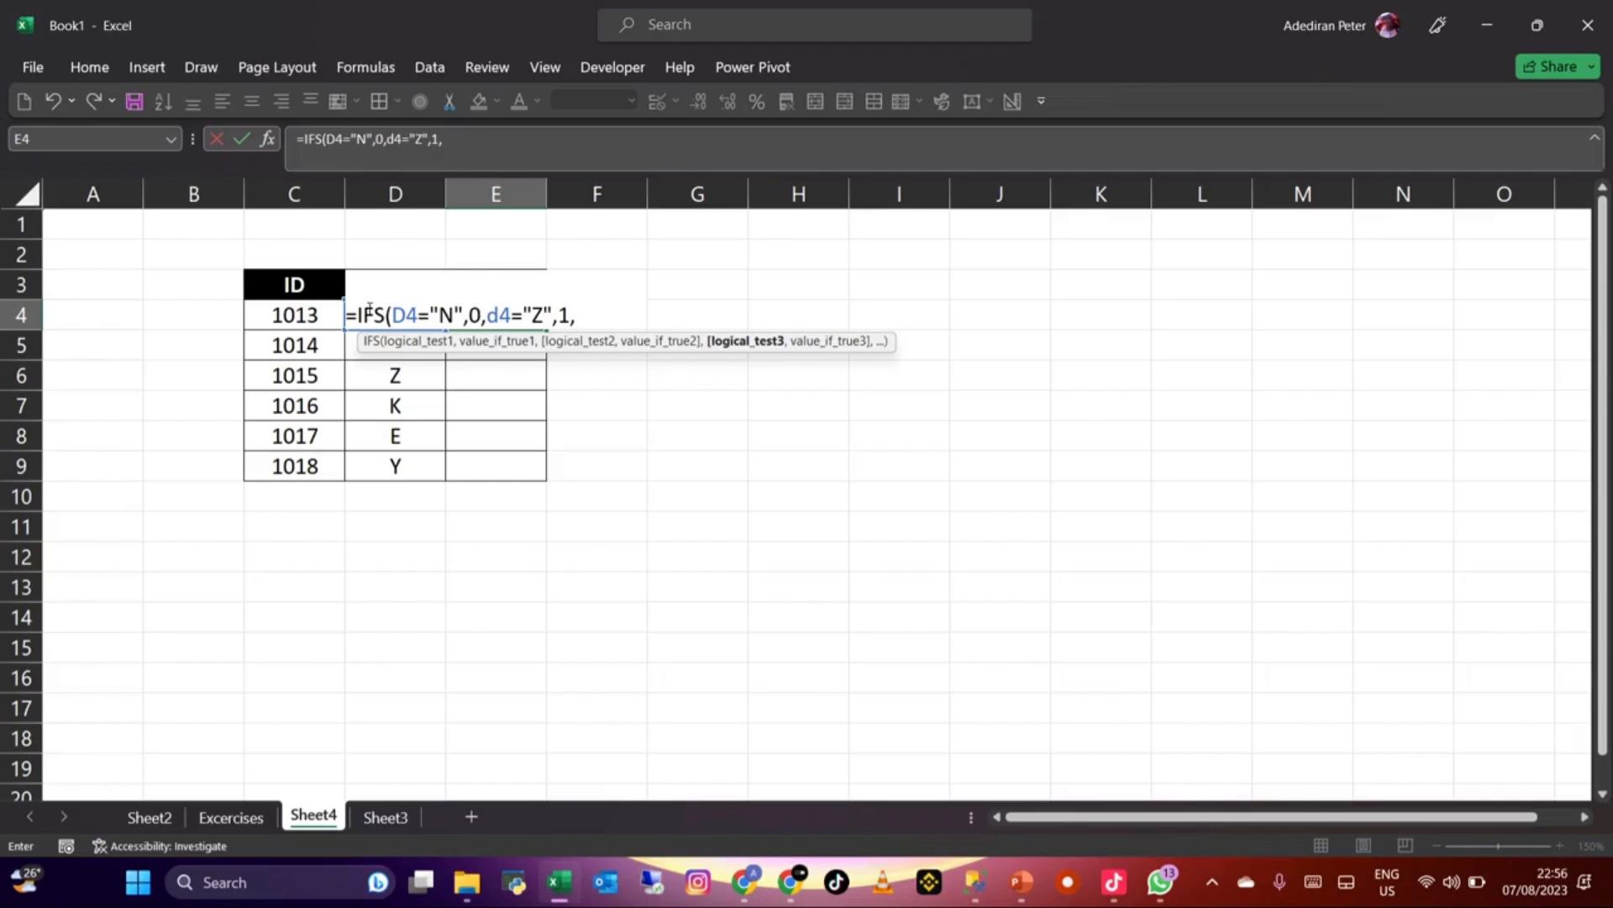
# Step: Add a third test to the IFS formula that returns 3 when D4 equals "K"
pyautogui.write('d4')
pyautogui.write('="K"=')
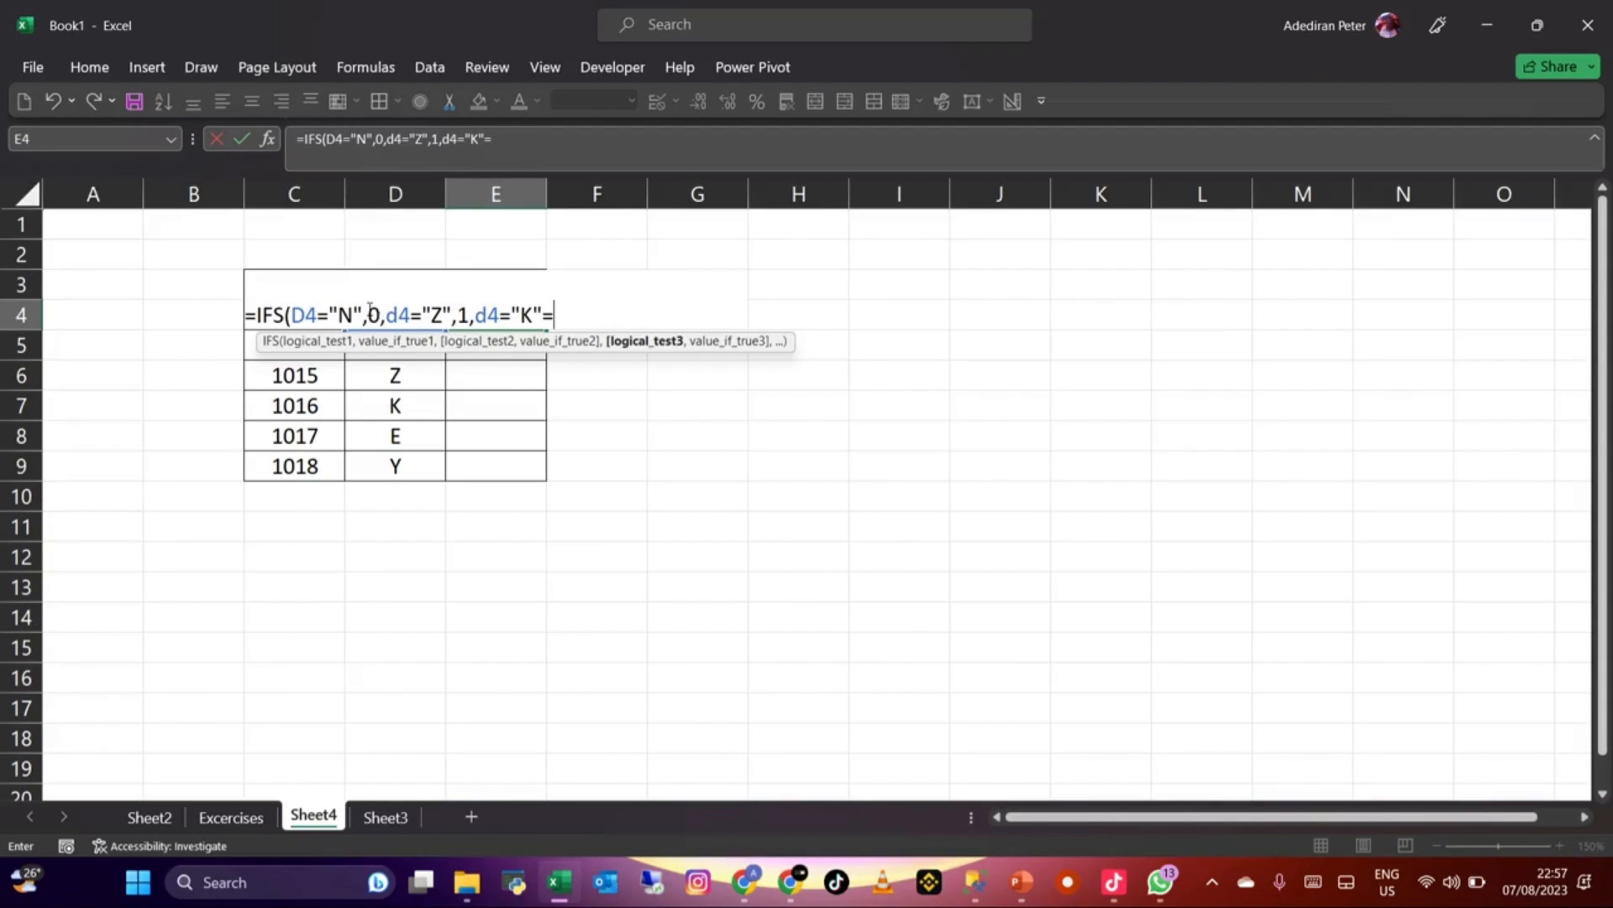
pyautogui.press('BackSpace')
pyautogui.write(',')
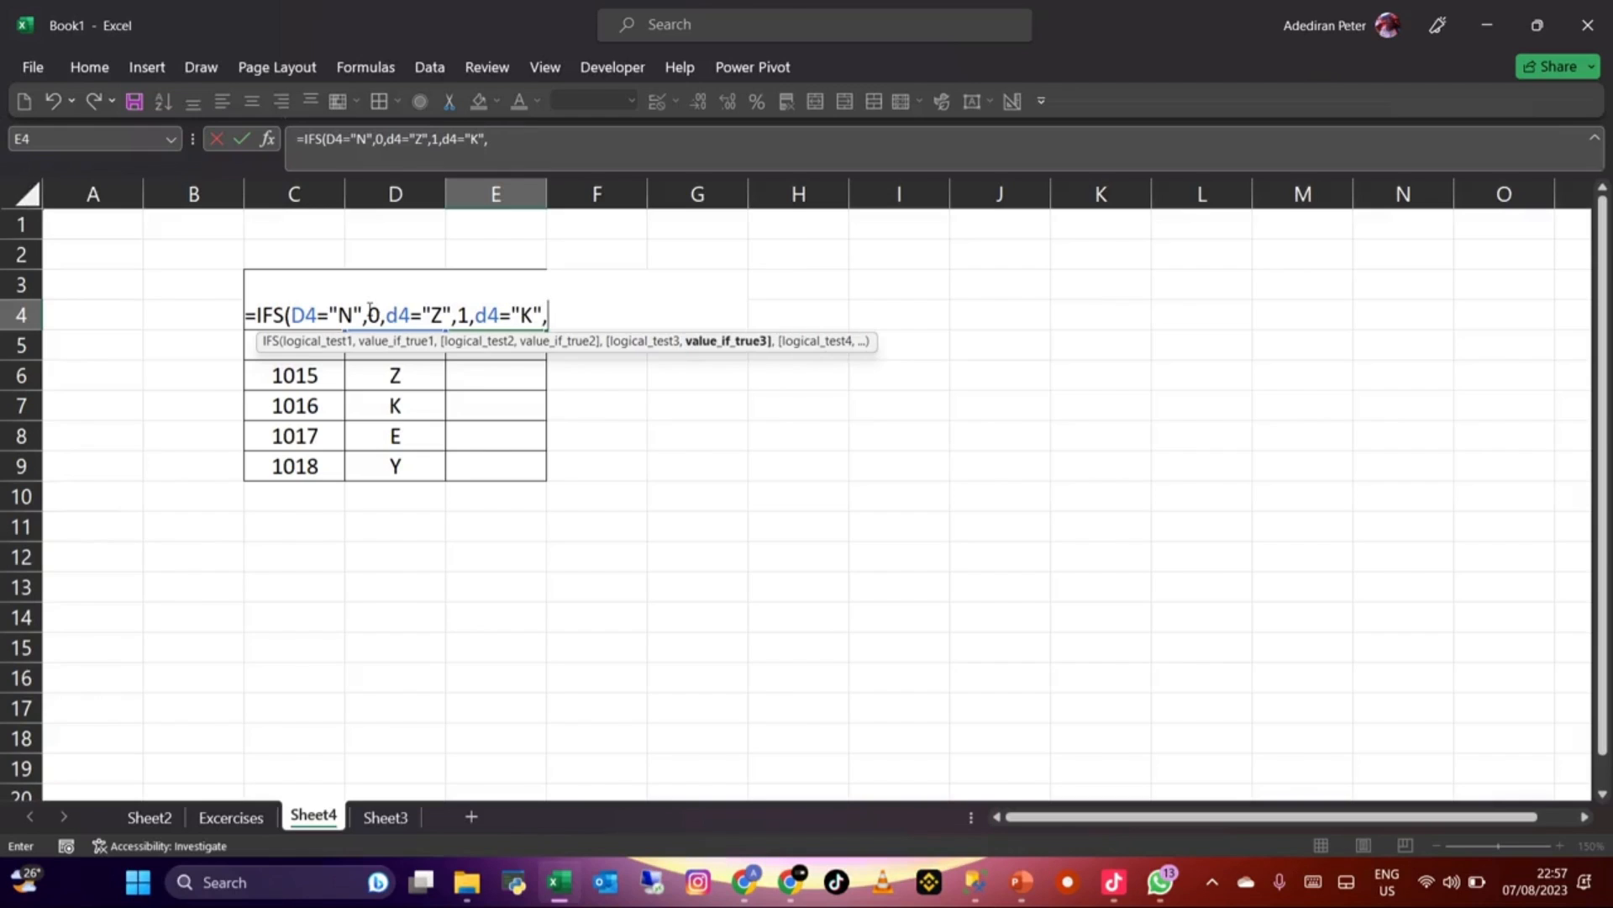
pyautogui.write('3,')
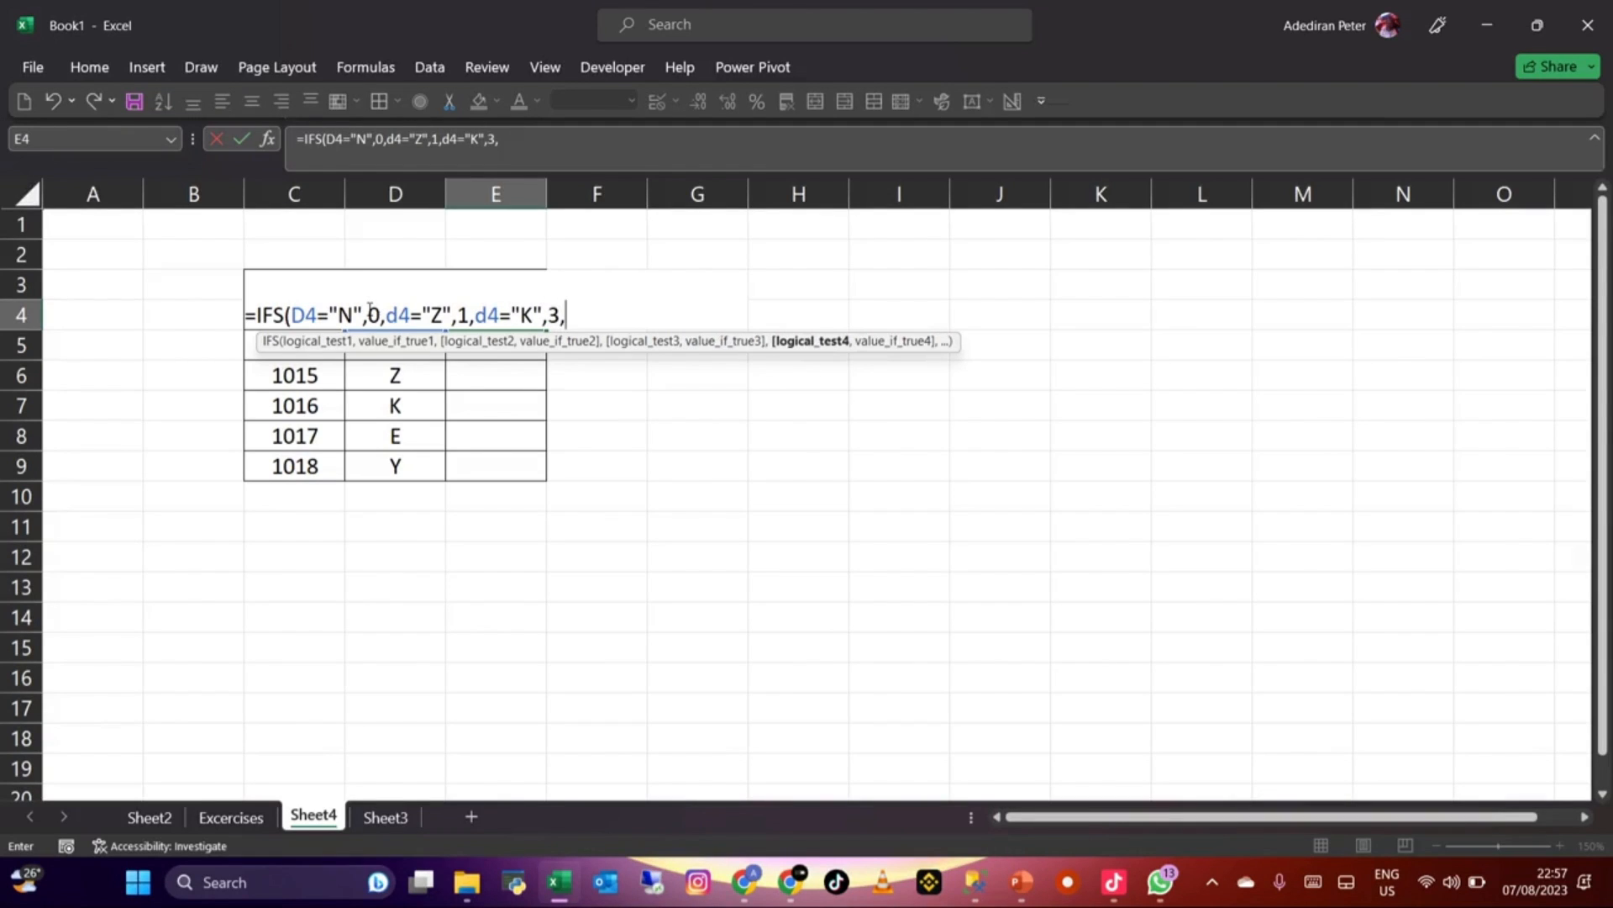
# Step: Add a fourth test that returns 5 when D4 equals "E", and complete the IFS formula in E4
pyautogui.write('d4')
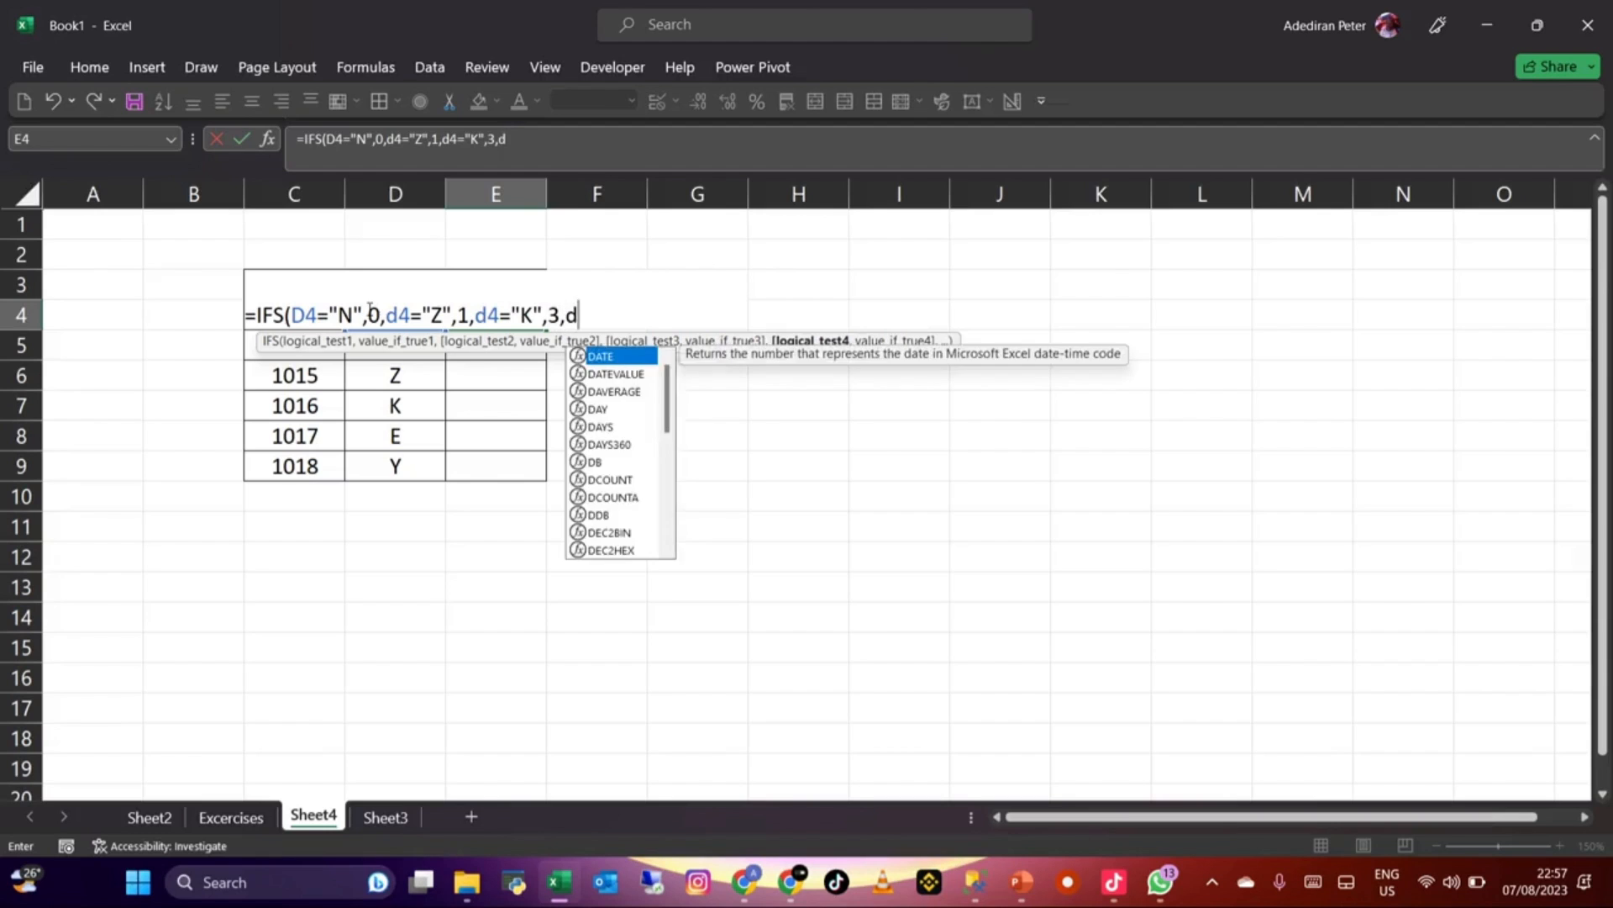
pyautogui.write('=')
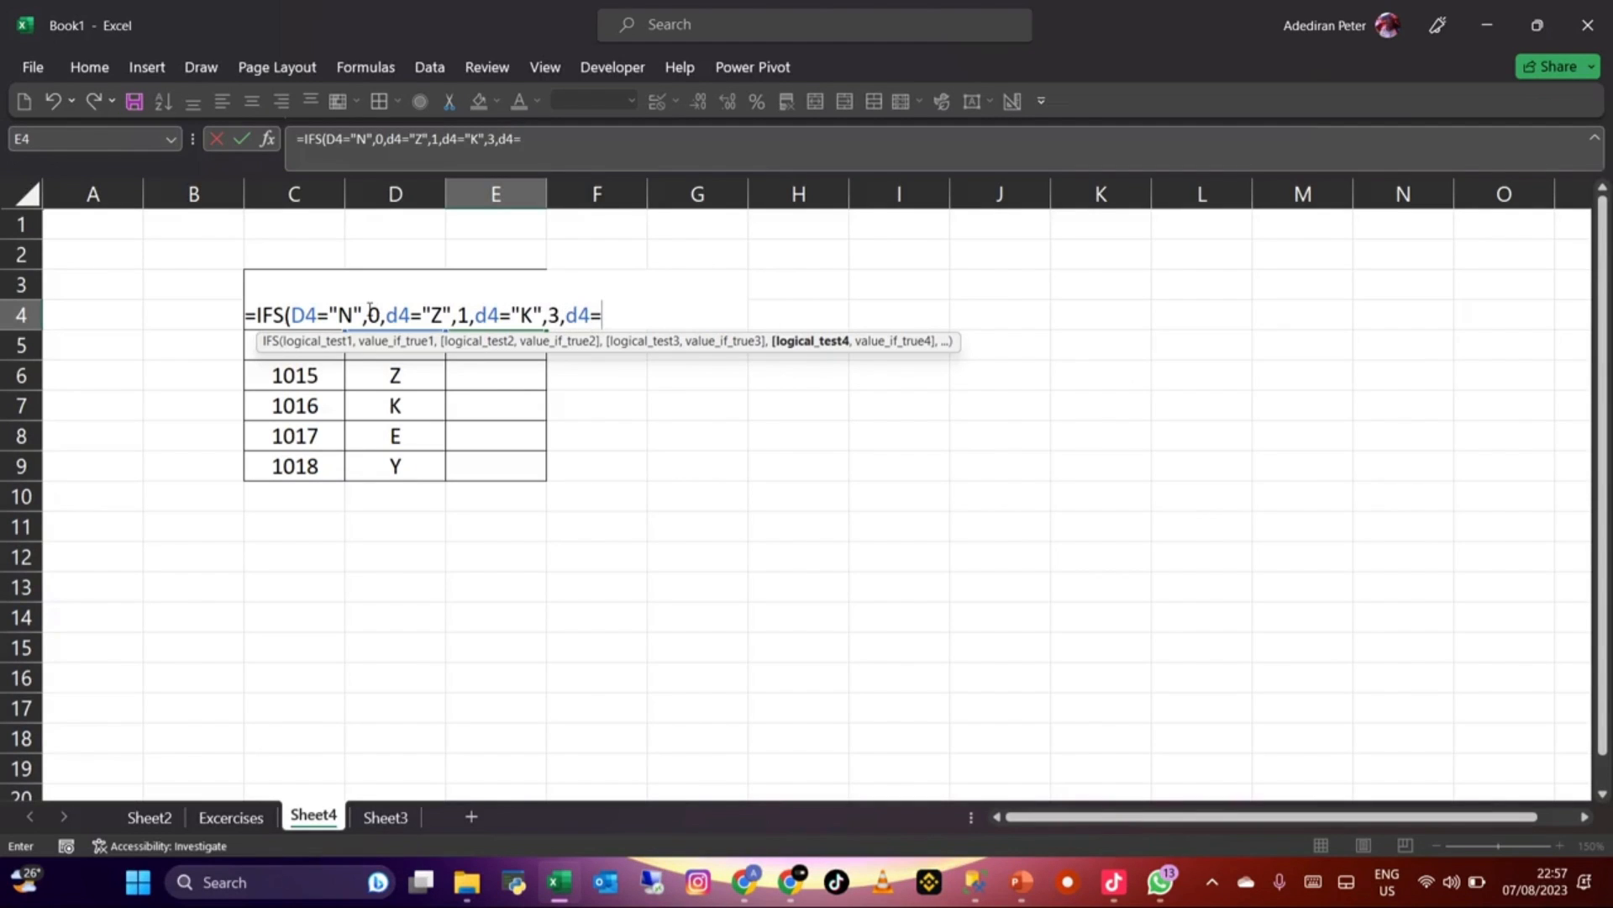
pyautogui.write('e')
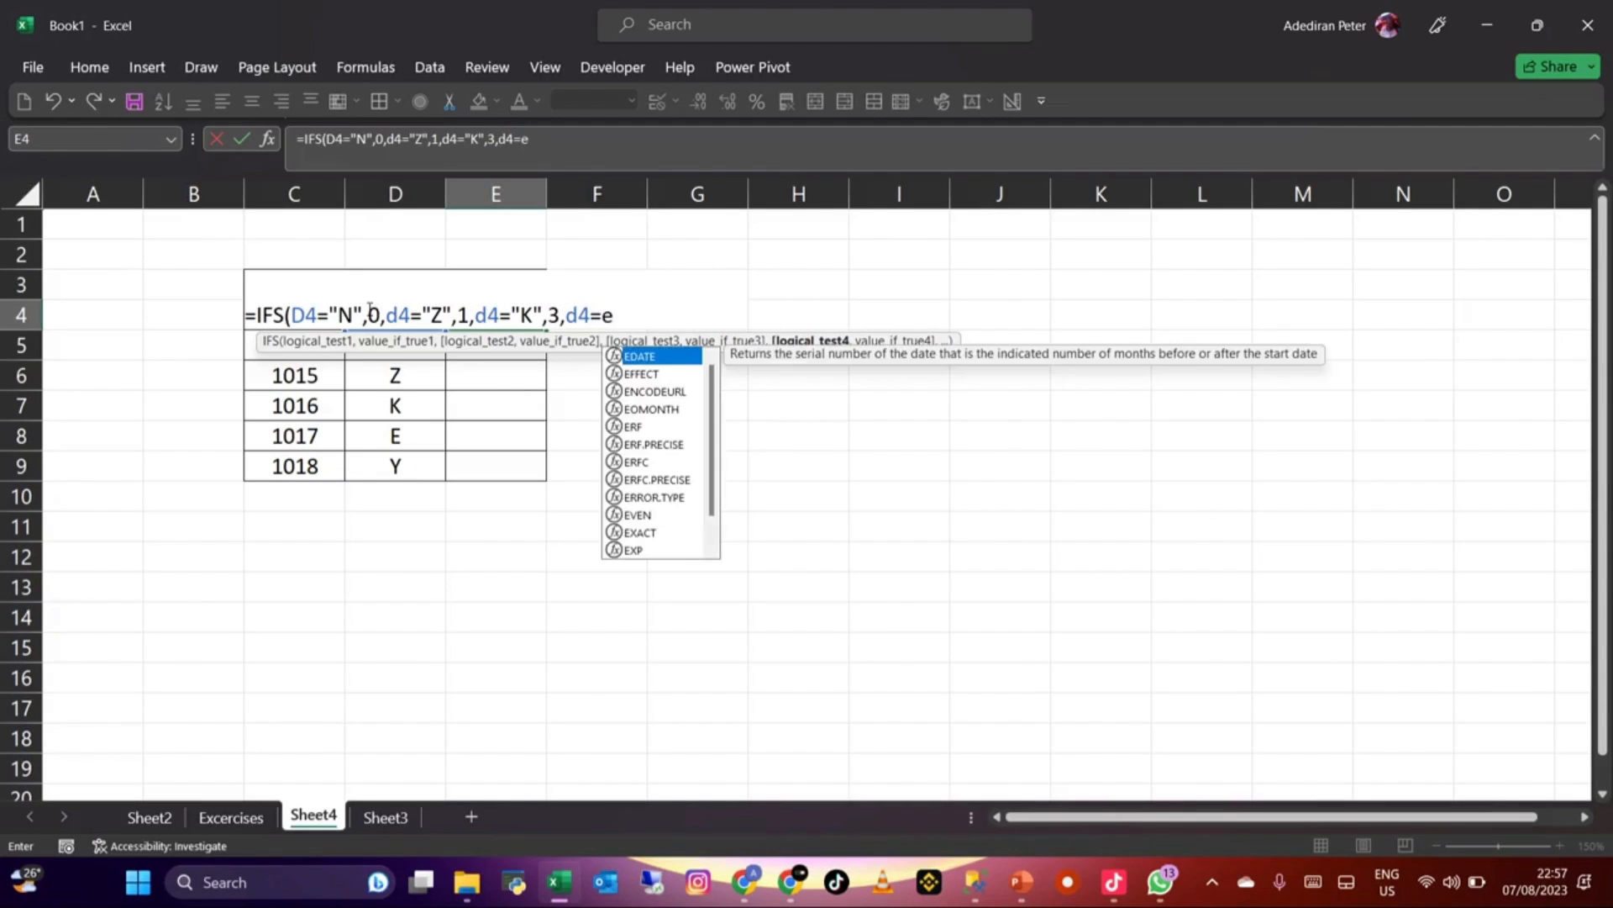
pyautogui.press('BackSpace')
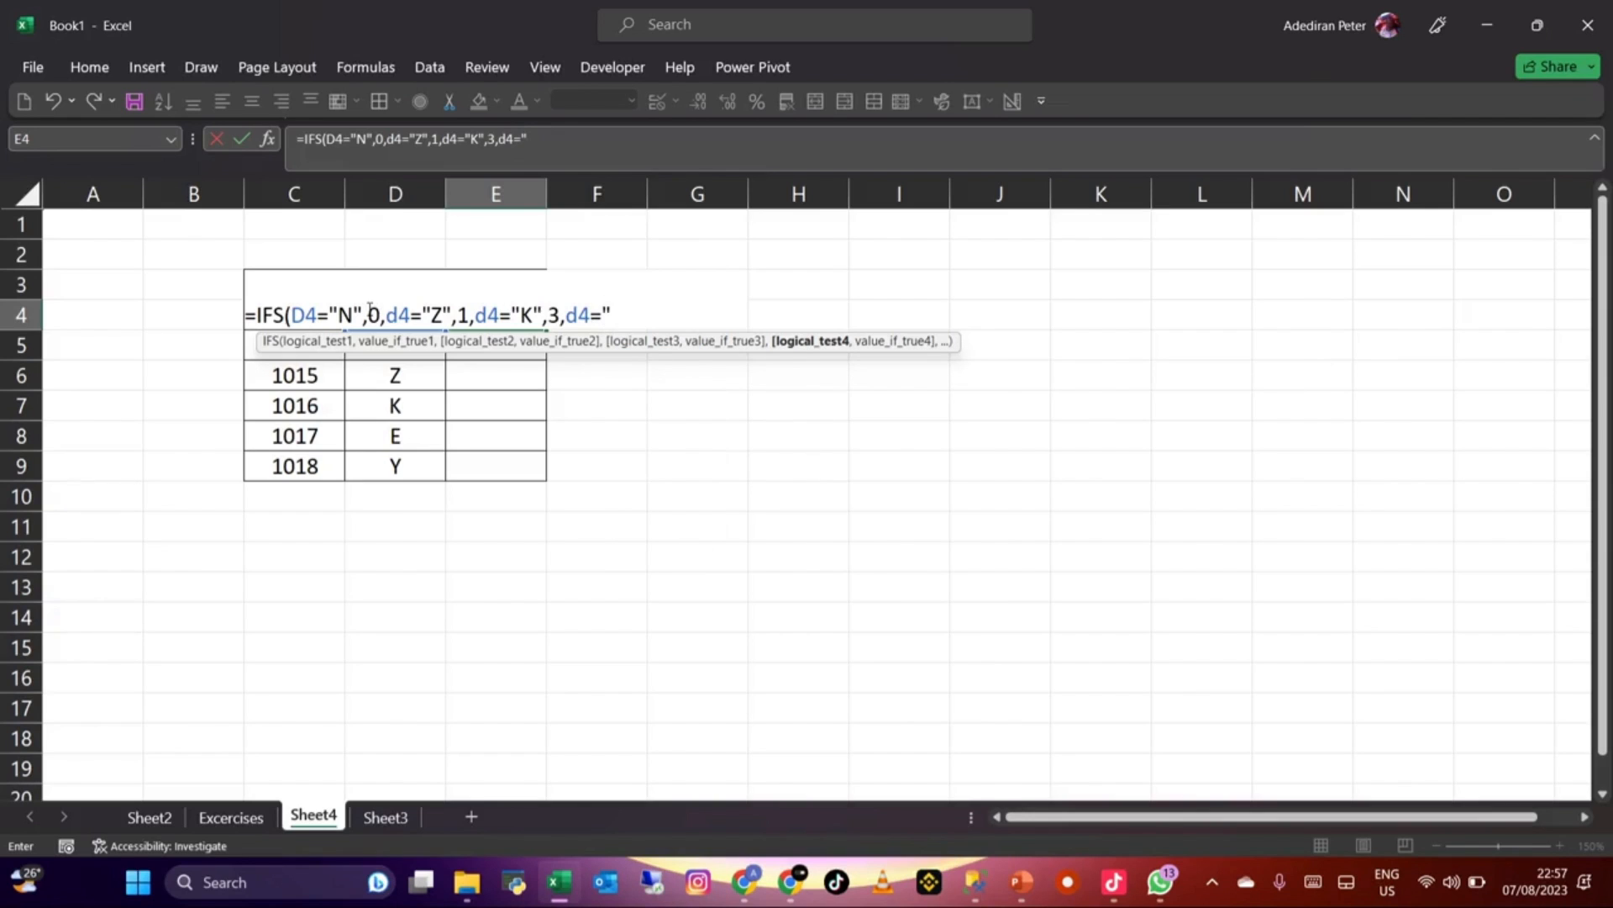
pyautogui.write('"E",5')
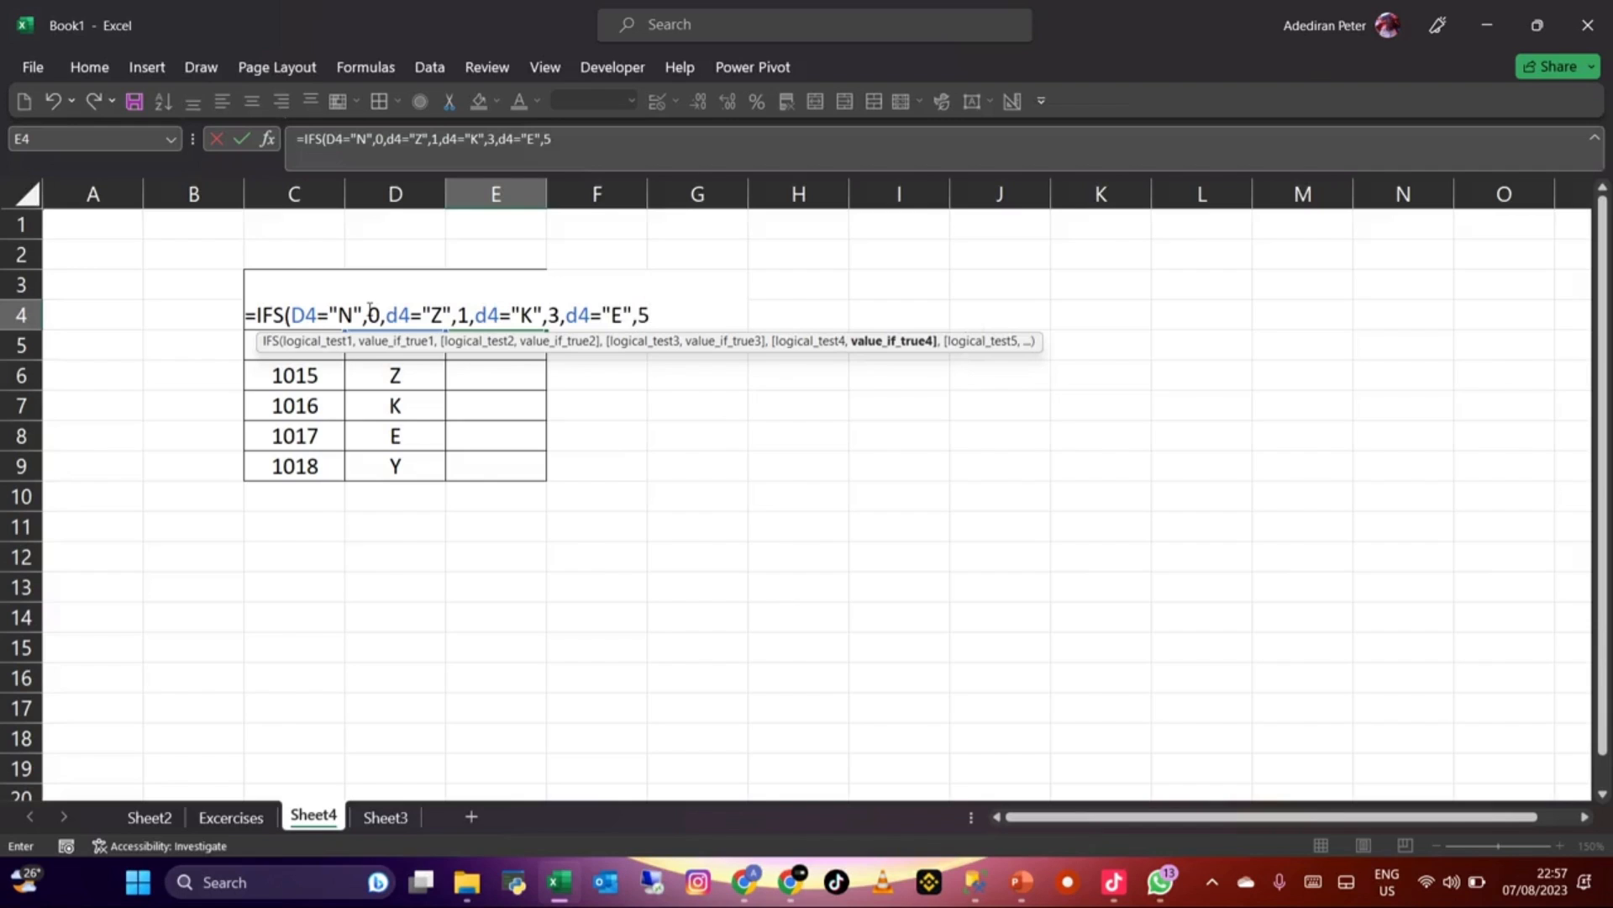
pyautogui.write(')')
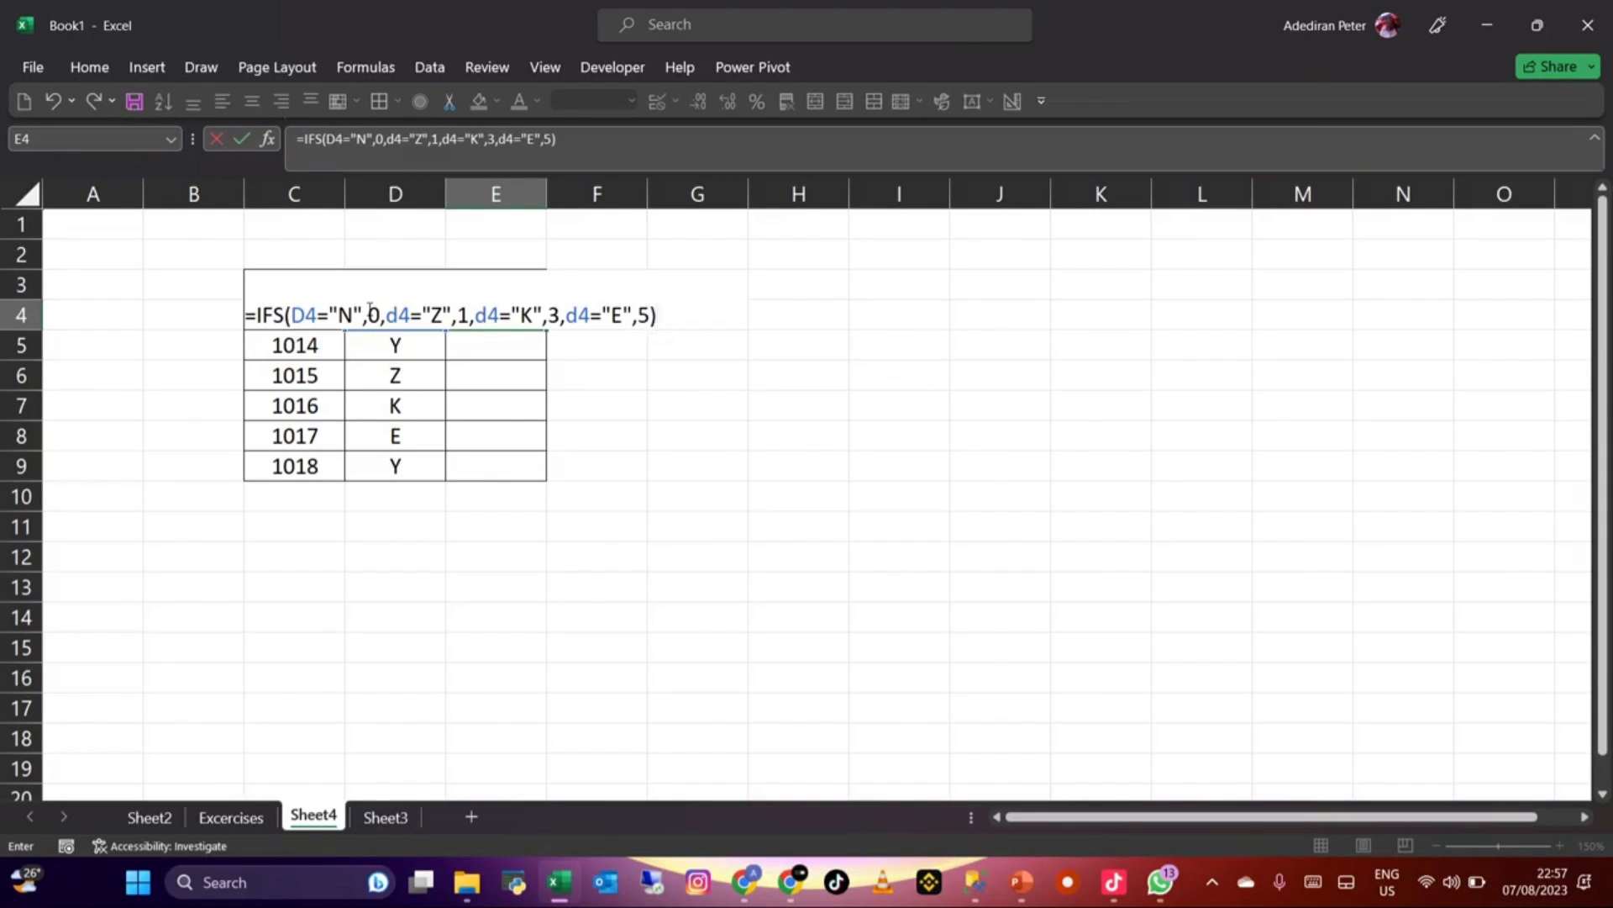
pyautogui.press('Return')
# Step: Fill the IFS formula from E4 down to E9
pyautogui.click(473, 317)
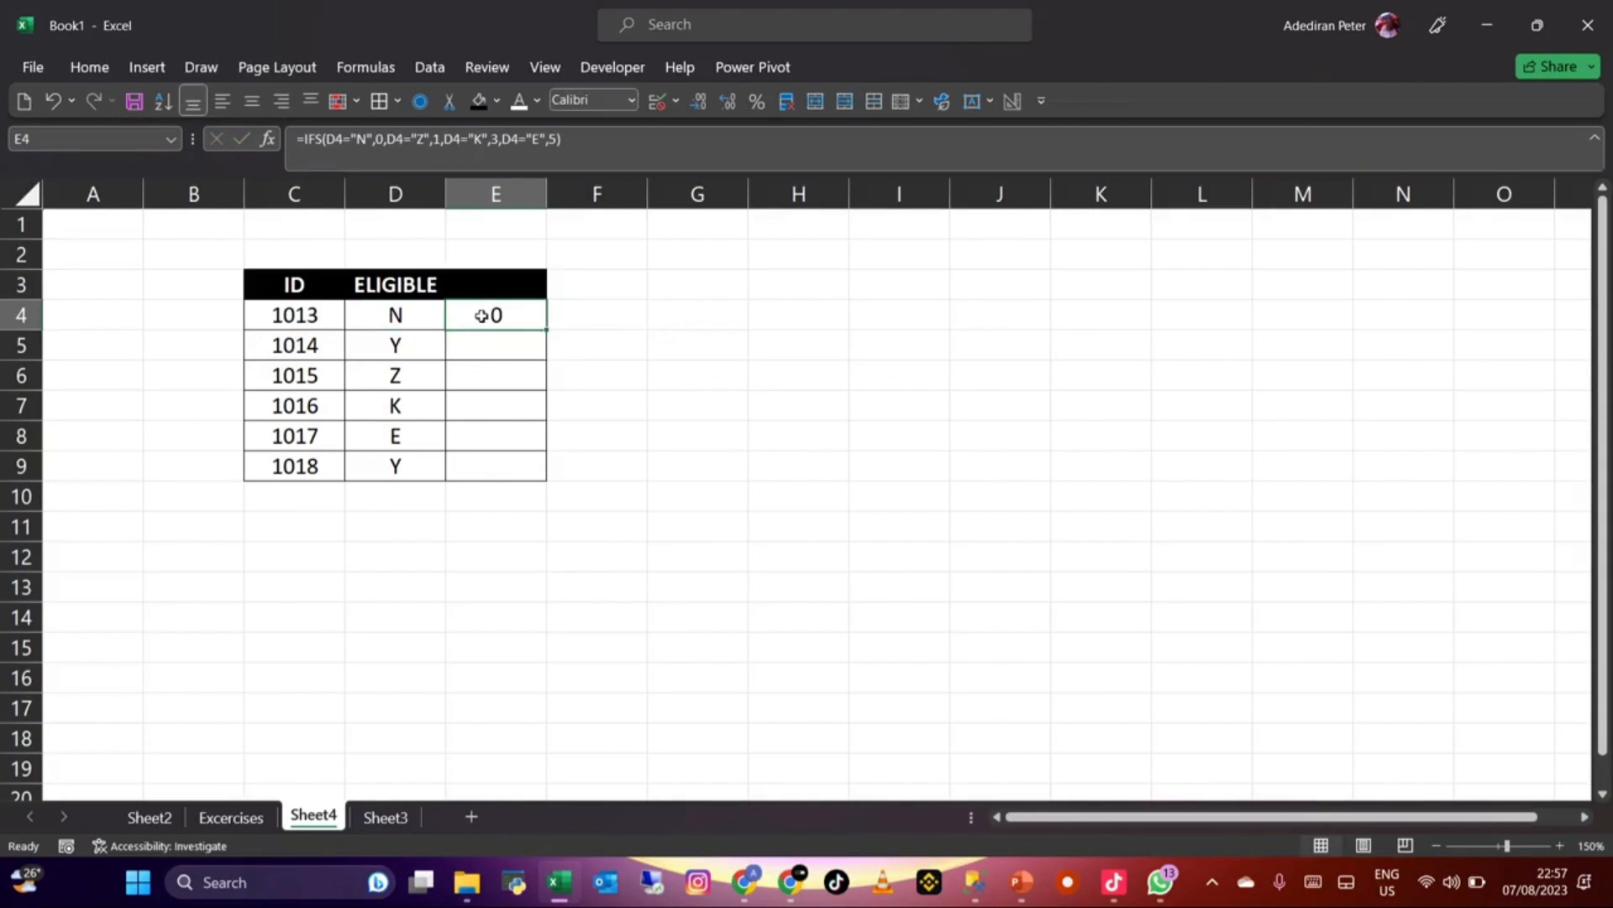
pyautogui.doubleClick(546, 330)
pyautogui.click(524, 384)
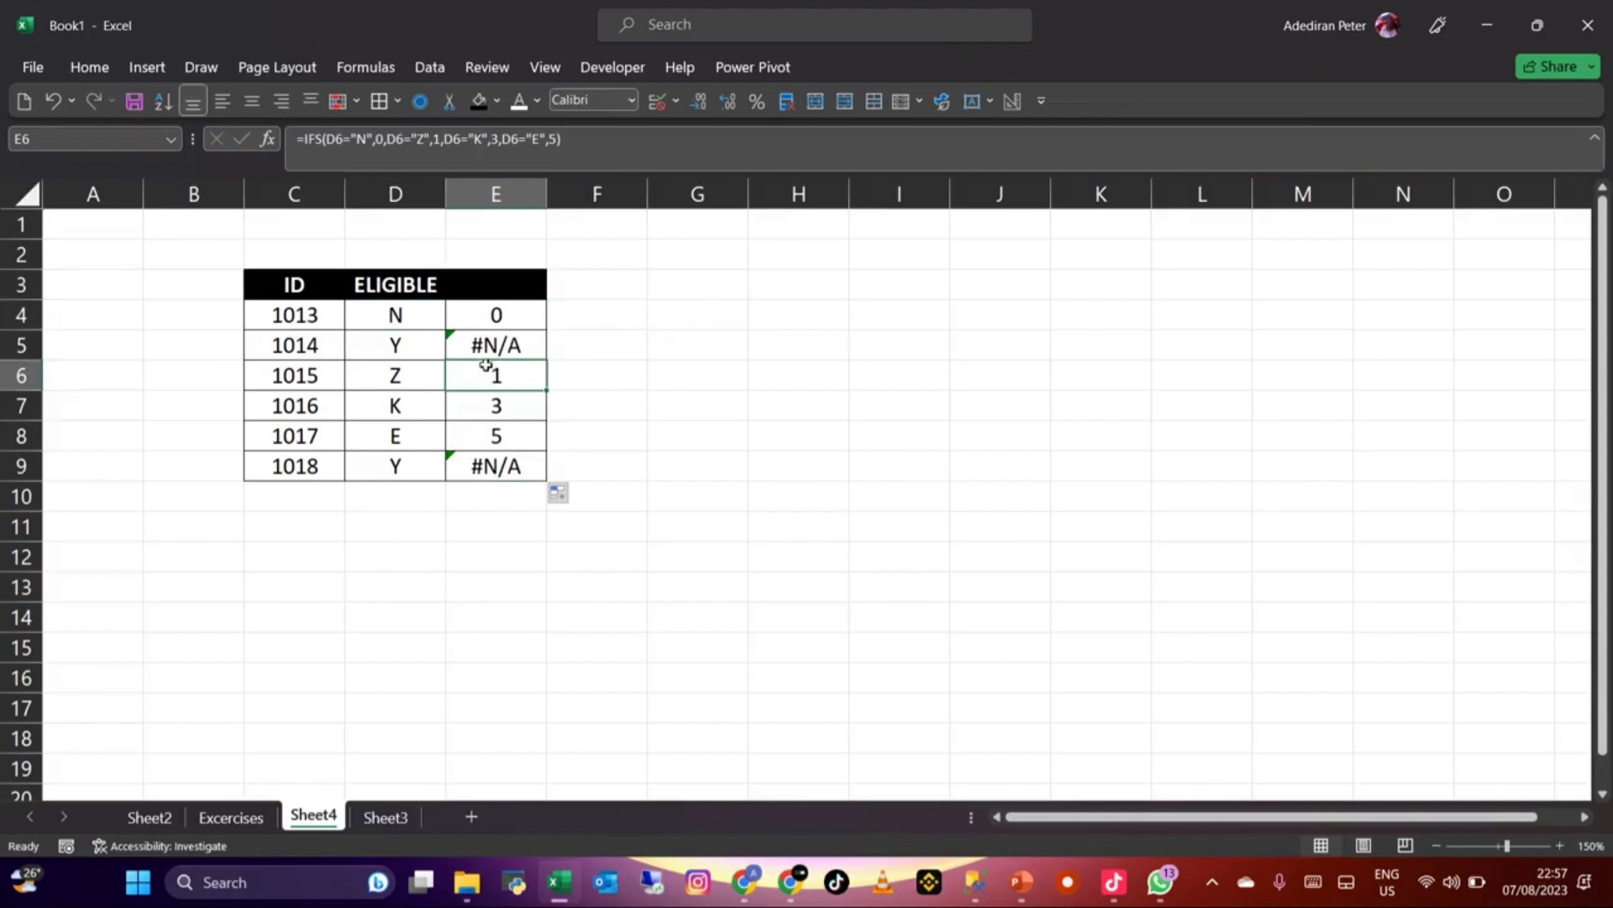
# Step: Copy the formula text of E4 and paste it into F4 as a visible note
pyautogui.click(502, 316)
pyautogui.moveTo(562, 139); pyautogui.dragTo(279, 153)
pyautogui.press('Escape')
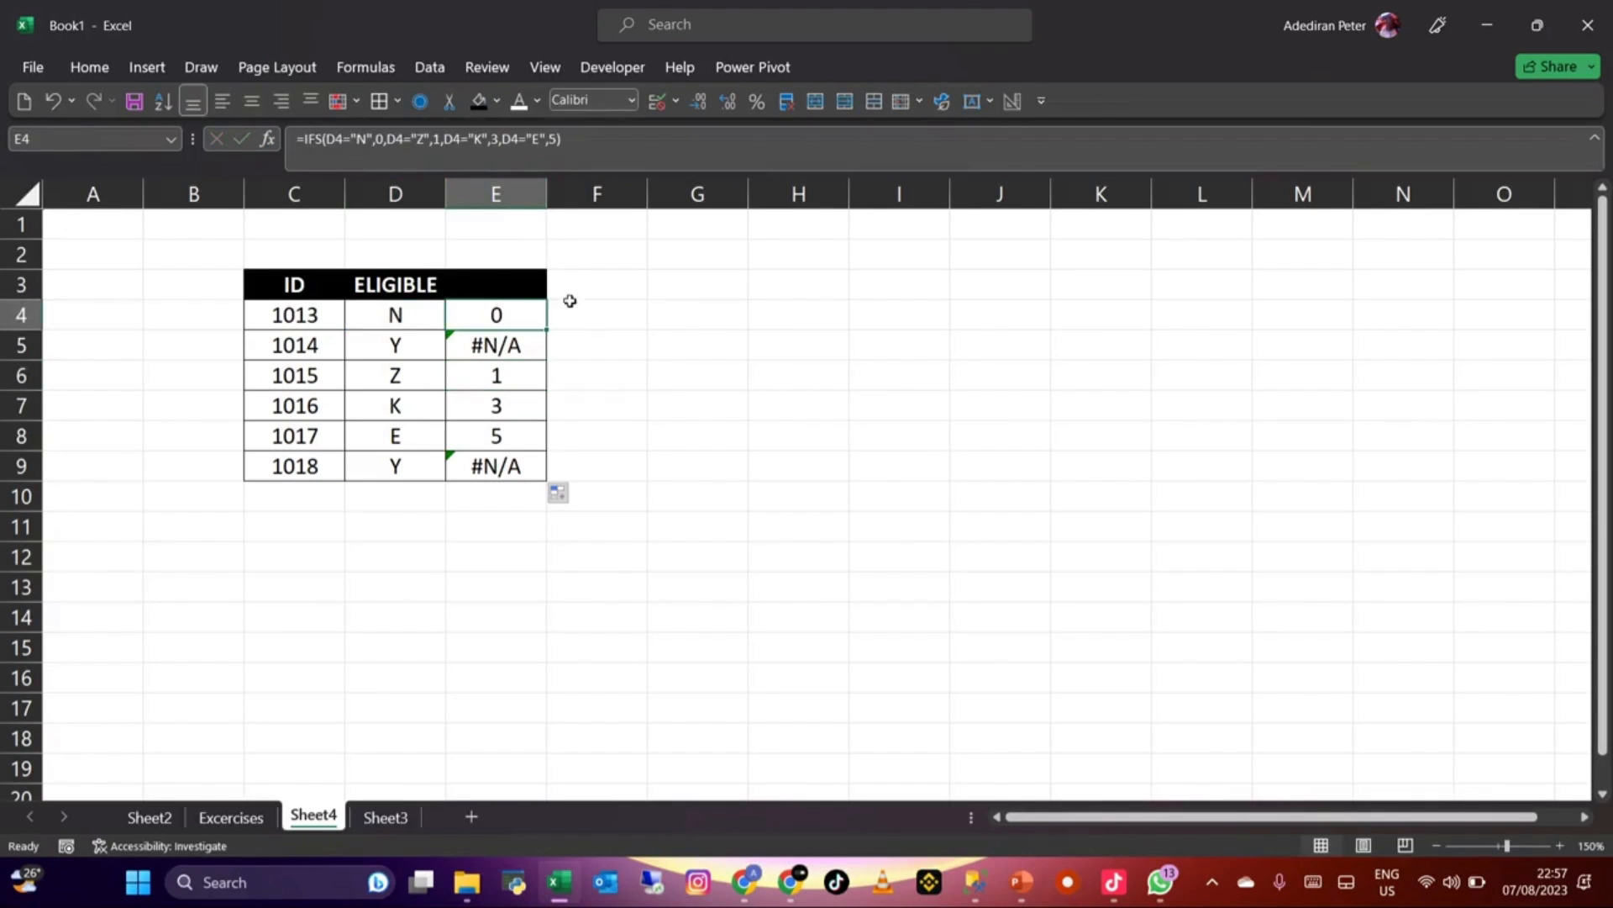
pyautogui.click(580, 311)
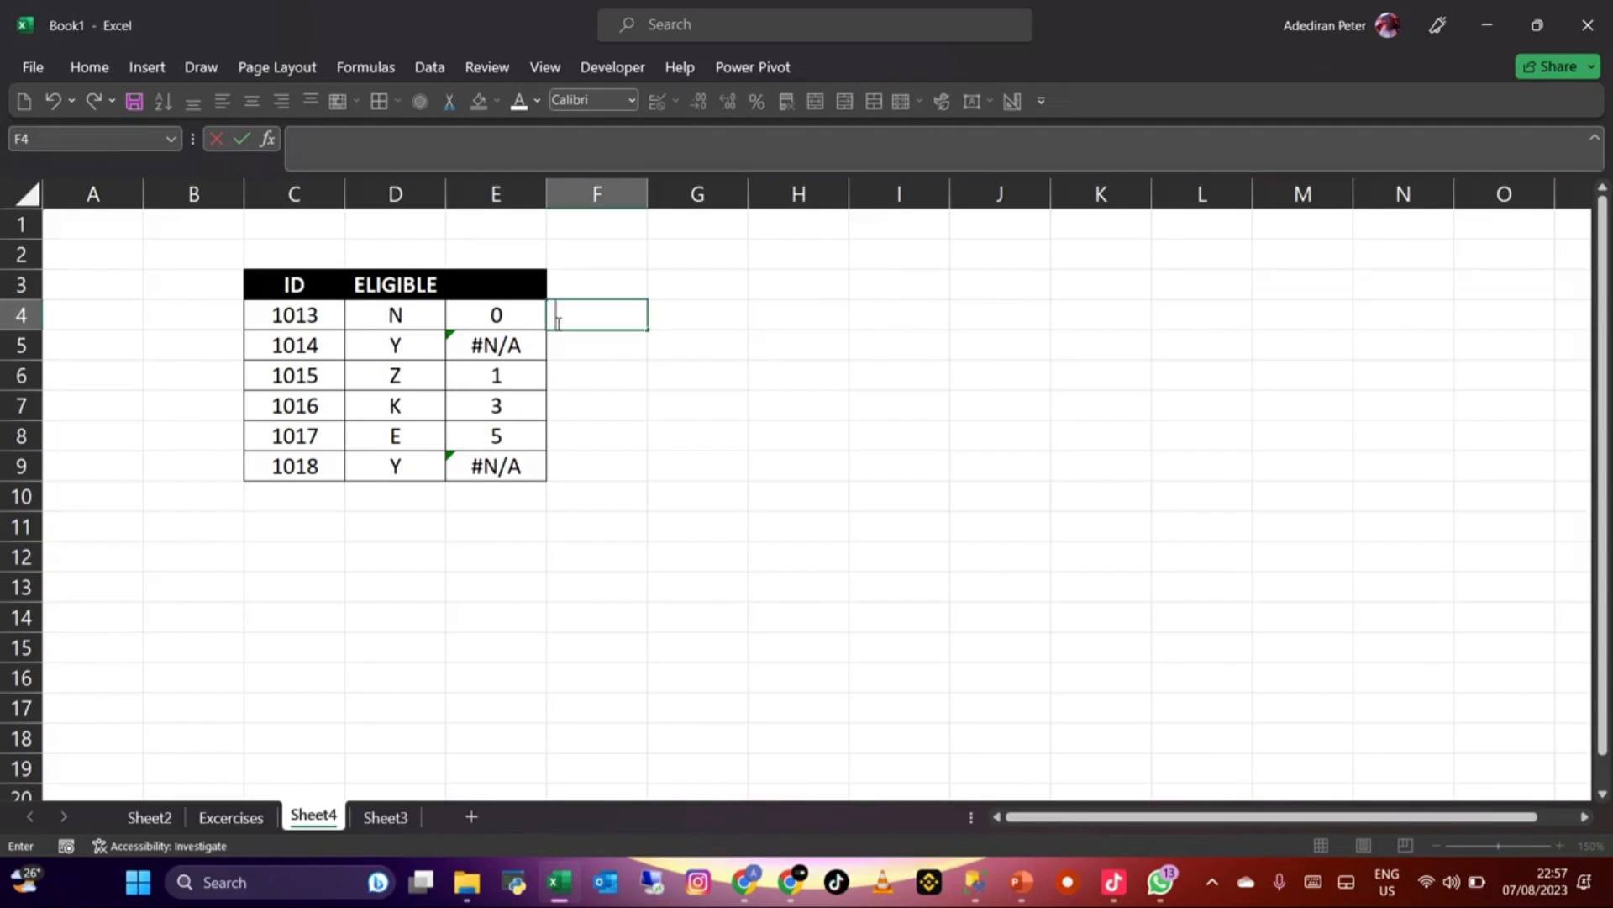
pyautogui.hotkey('ctrl', 'v')
pyautogui.press('Return')
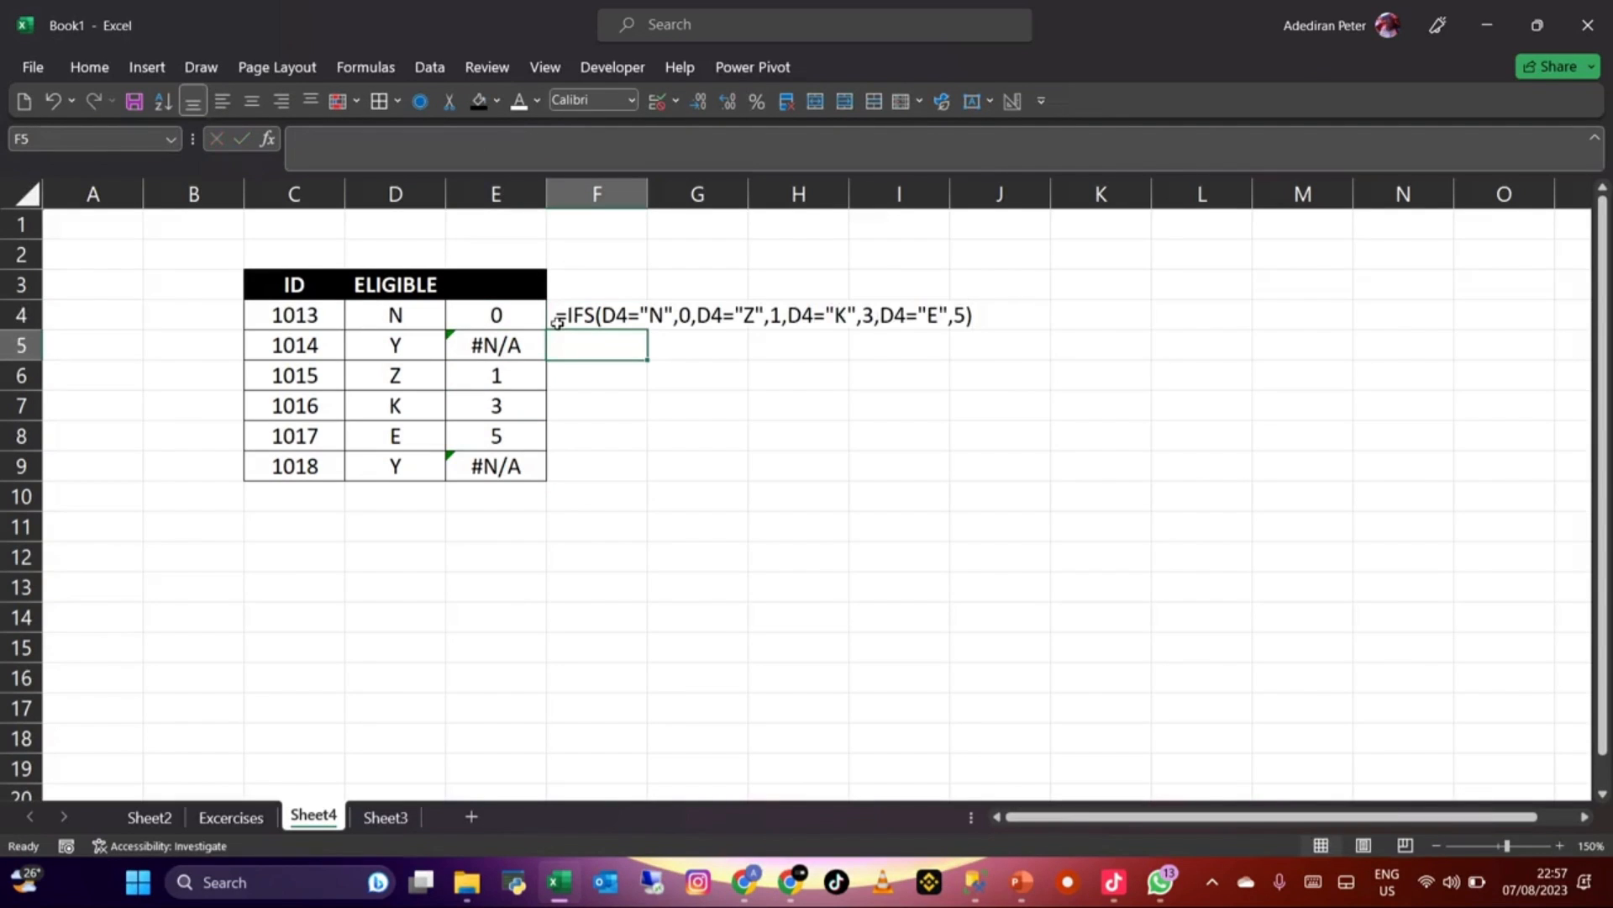
# Step: Examine the IFS results in column E against the ELIGIBLE codes, especially E5 and E9 for the rows with Y
pyautogui.click(405, 315)
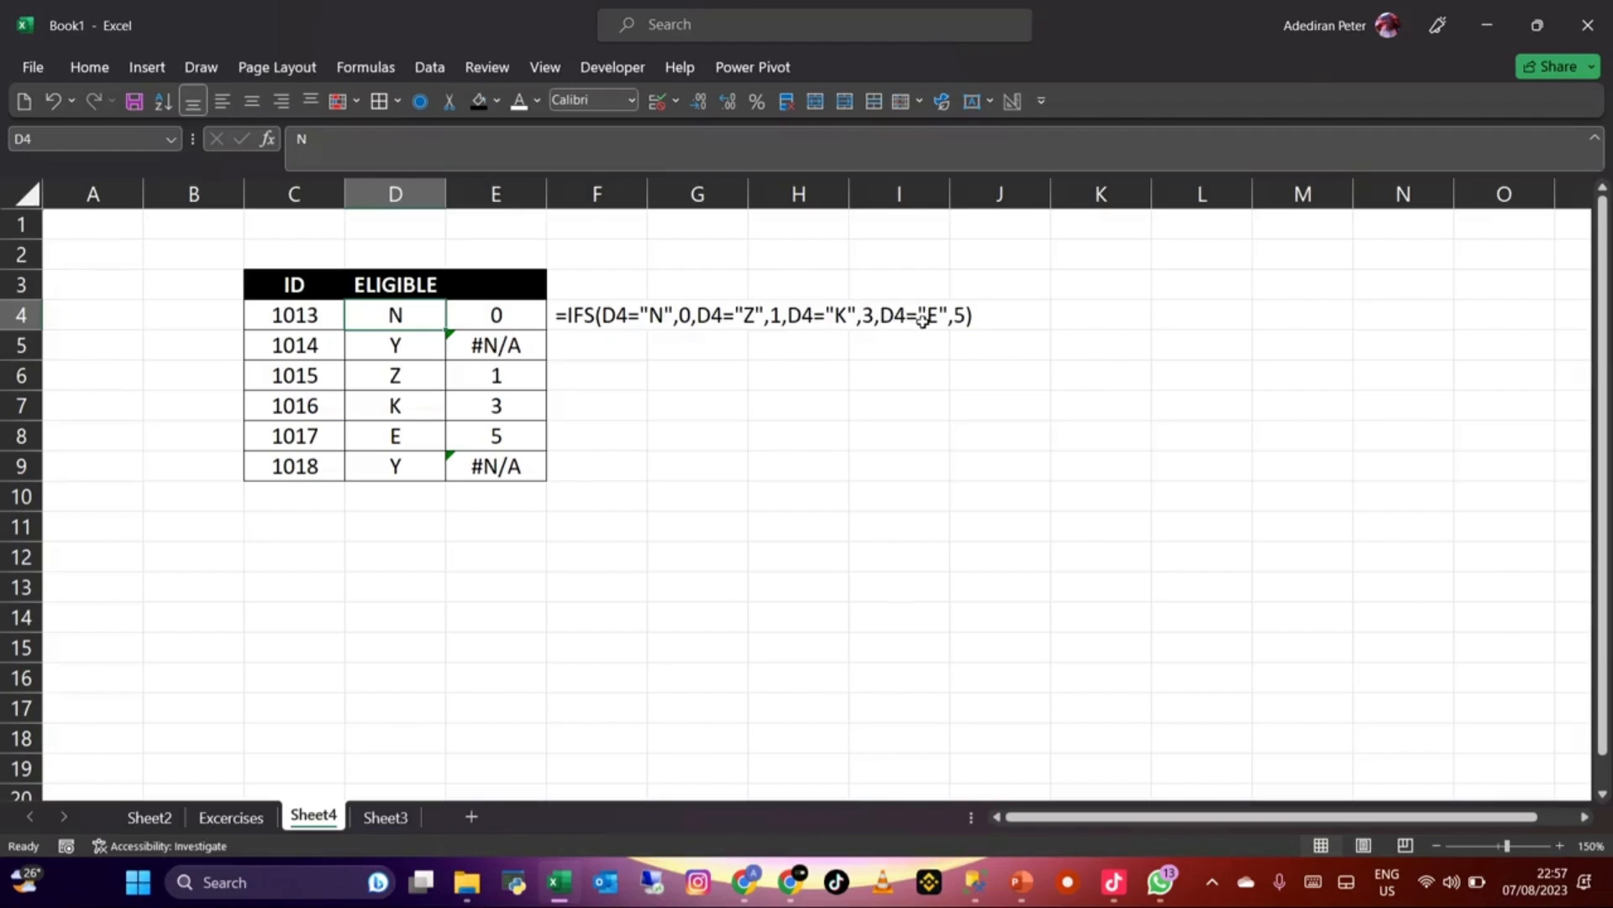
pyautogui.click(511, 354)
pyautogui.click(496, 458)
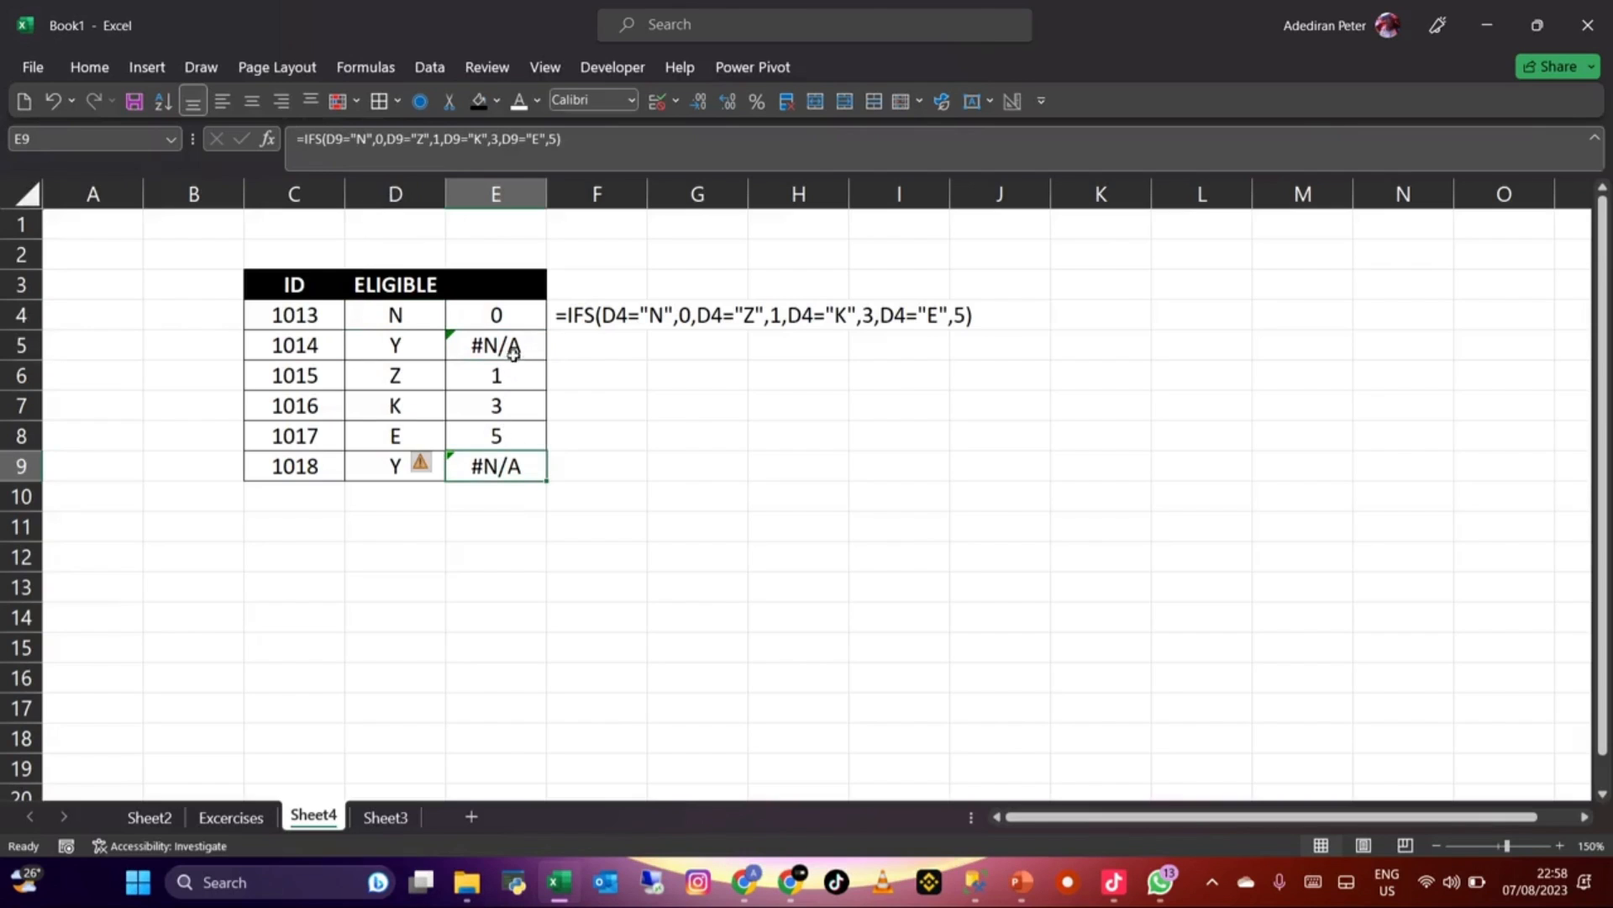
pyautogui.click(513, 353)
pyautogui.click(493, 454)
pyautogui.click(493, 351)
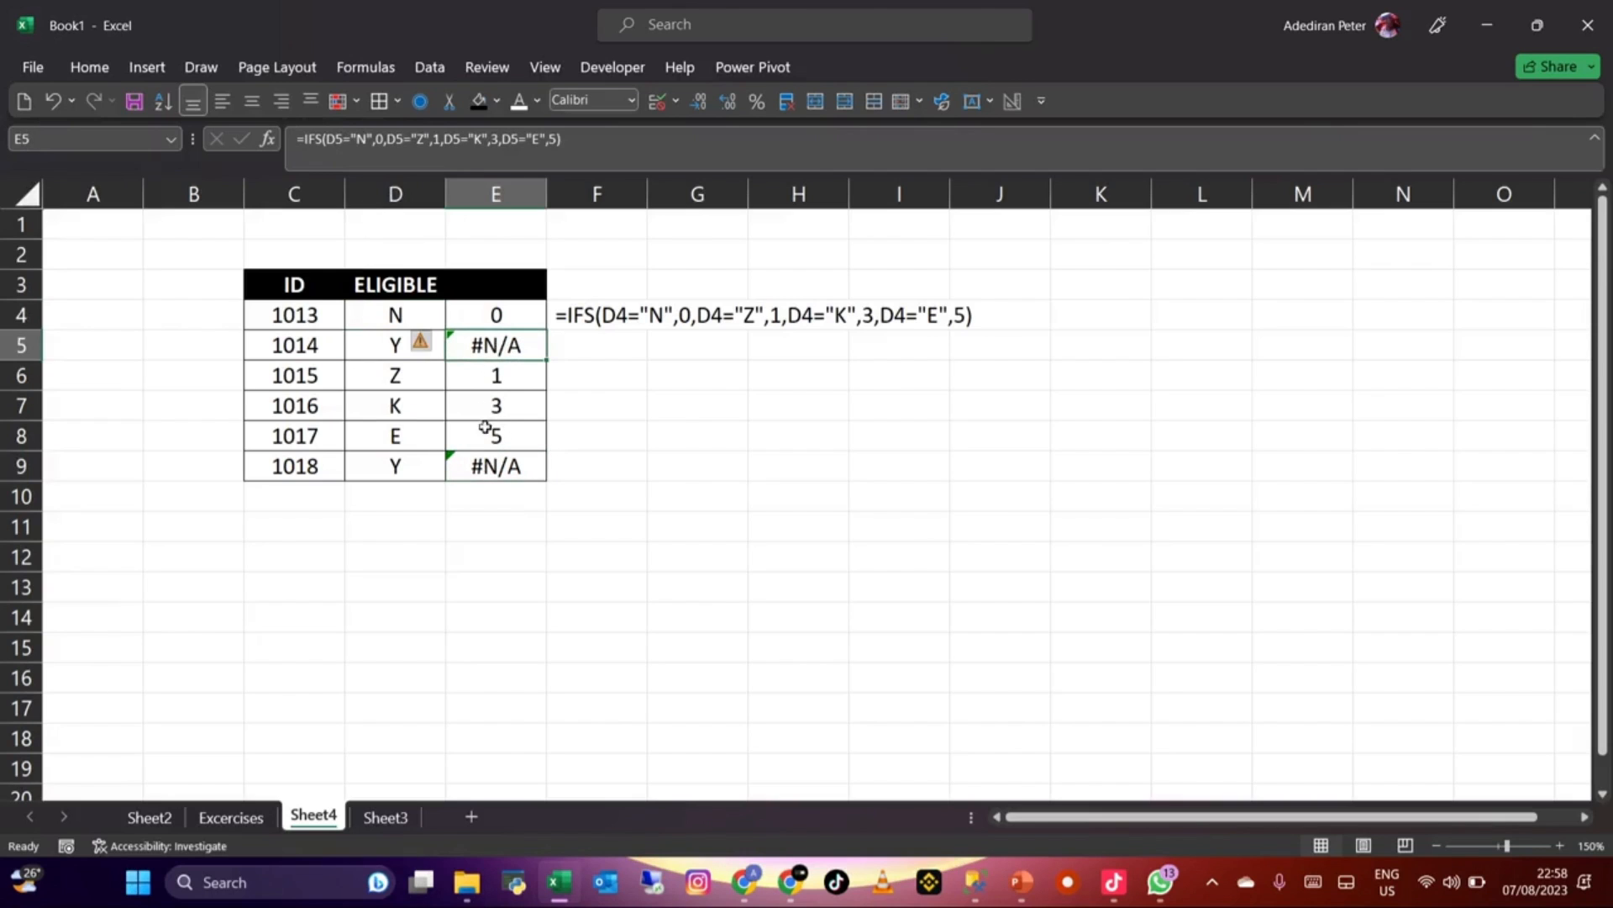
pyautogui.click(484, 459)
pyautogui.click(501, 354)
pyautogui.click(495, 465)
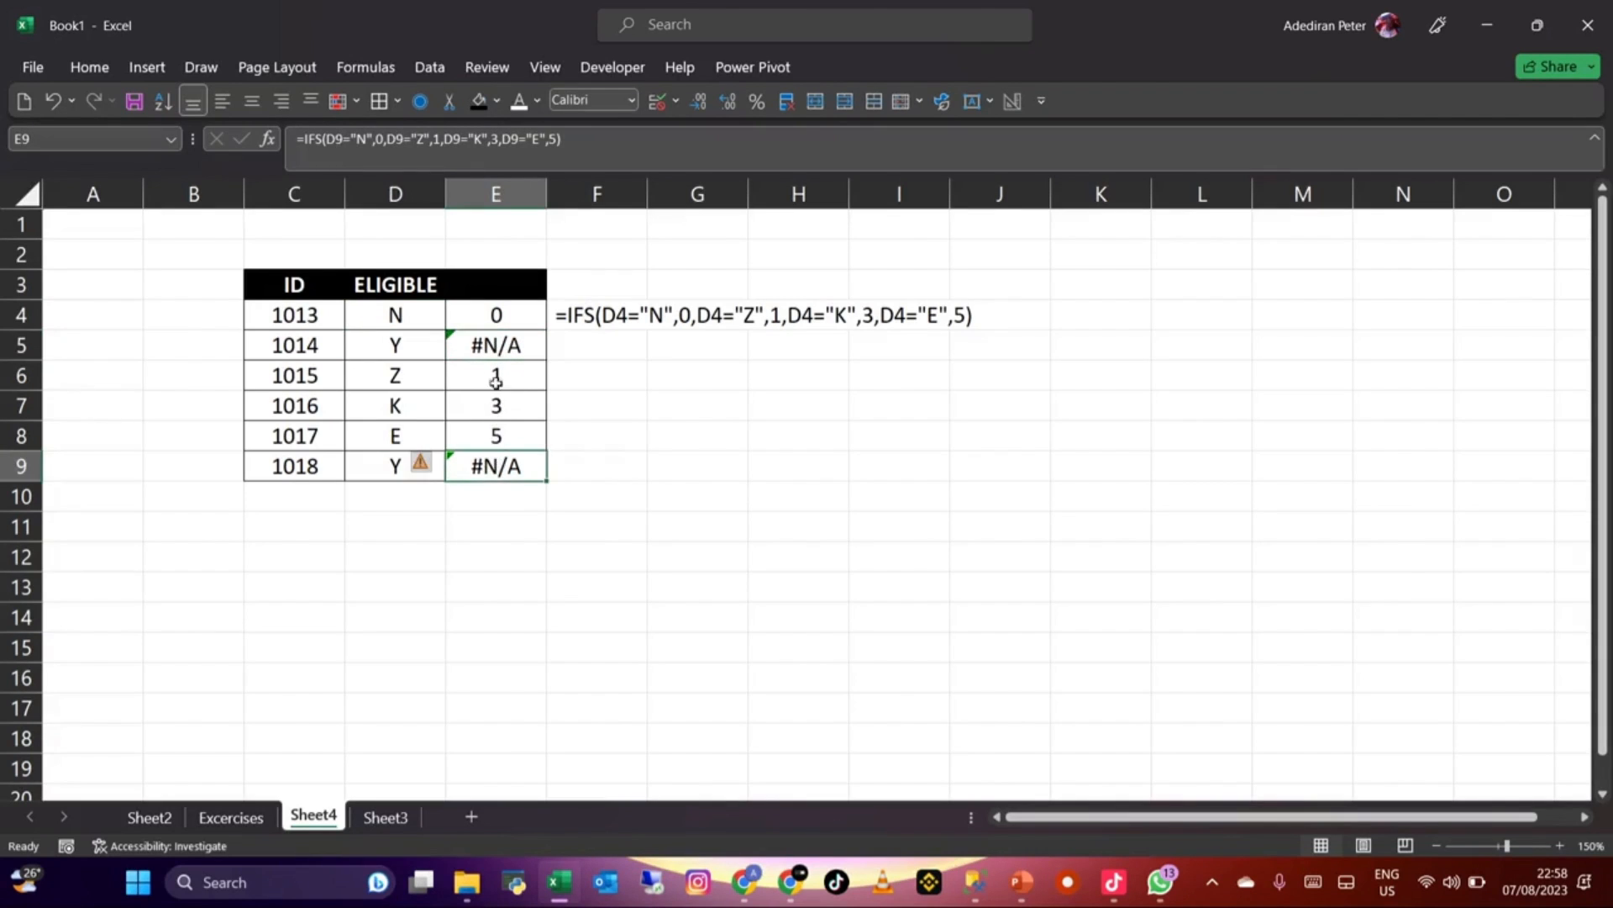
pyautogui.click(494, 352)
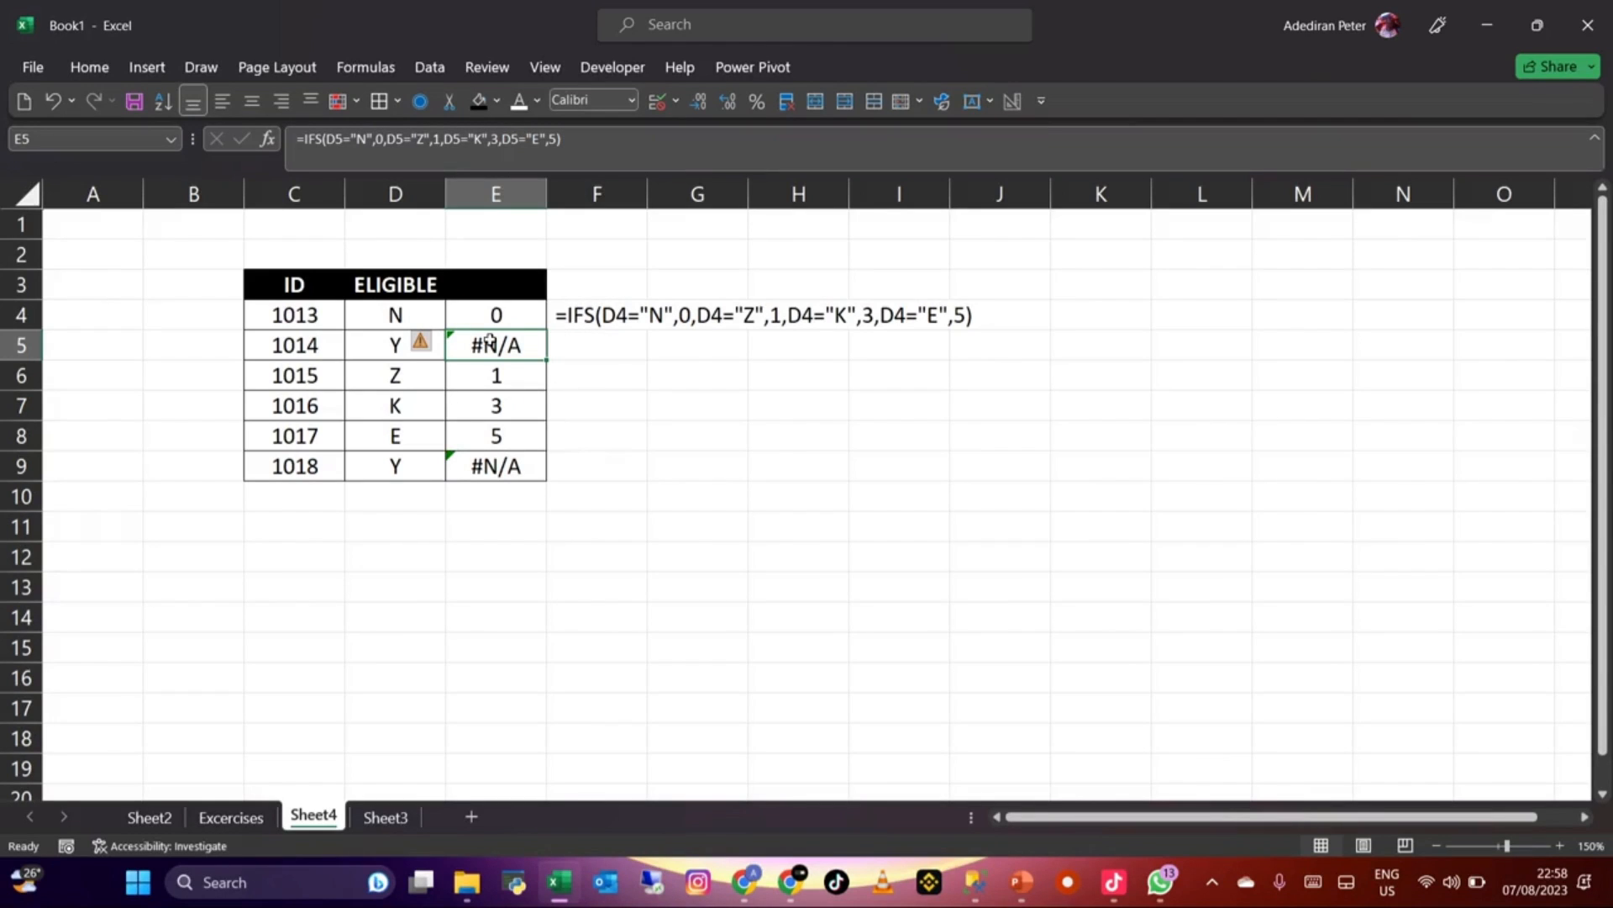
pyautogui.click(427, 520)
pyautogui.click(494, 318)
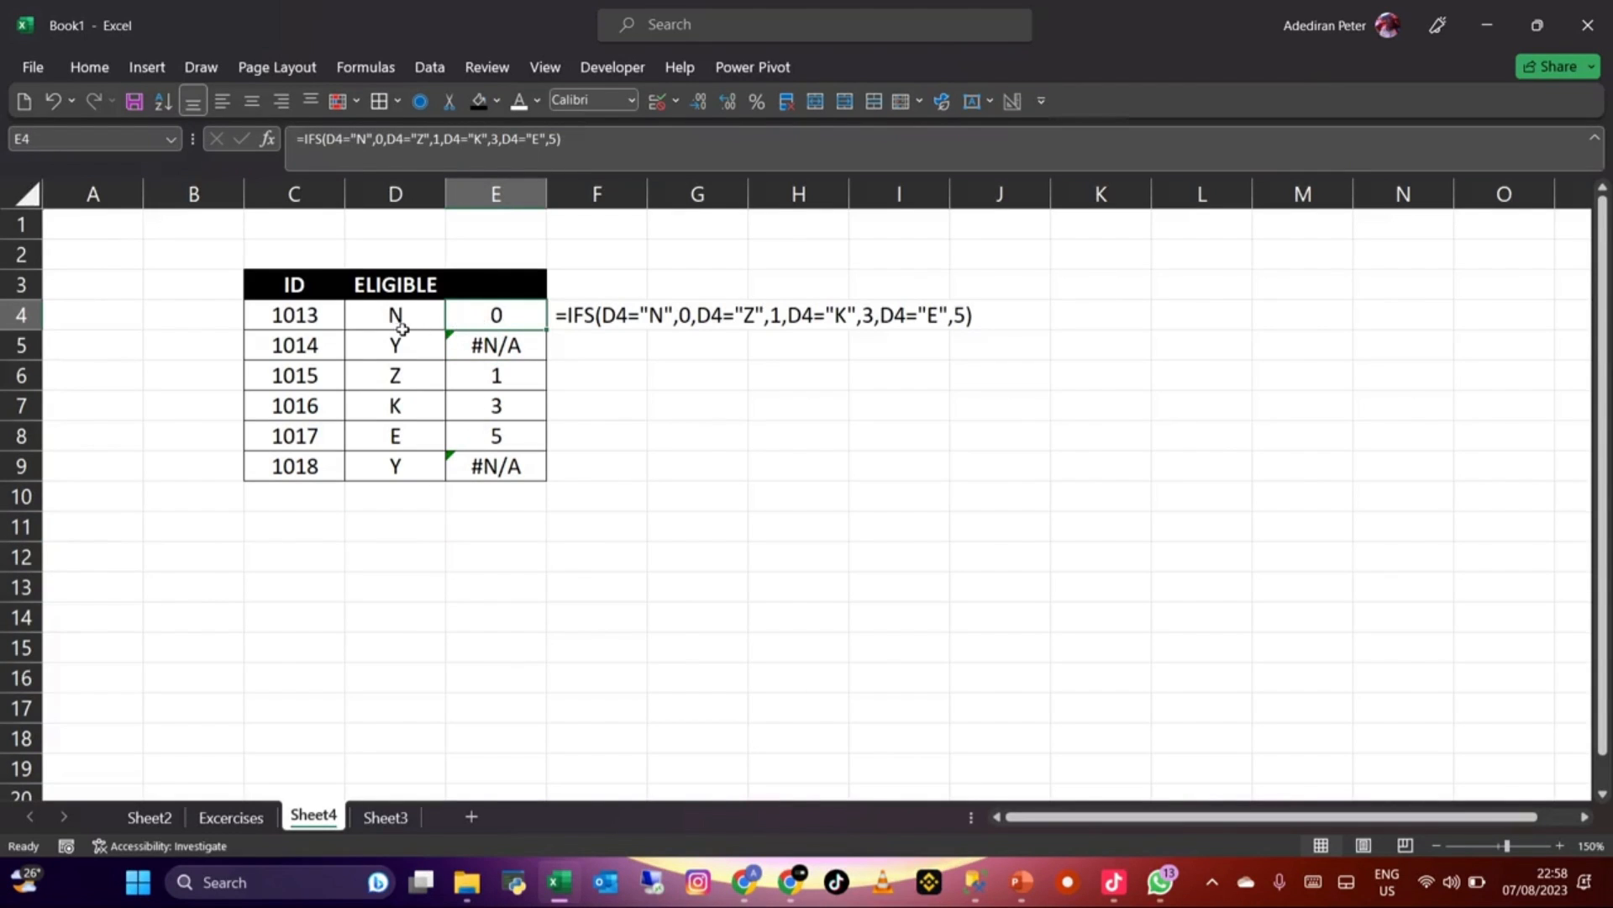
pyautogui.click(603, 436)
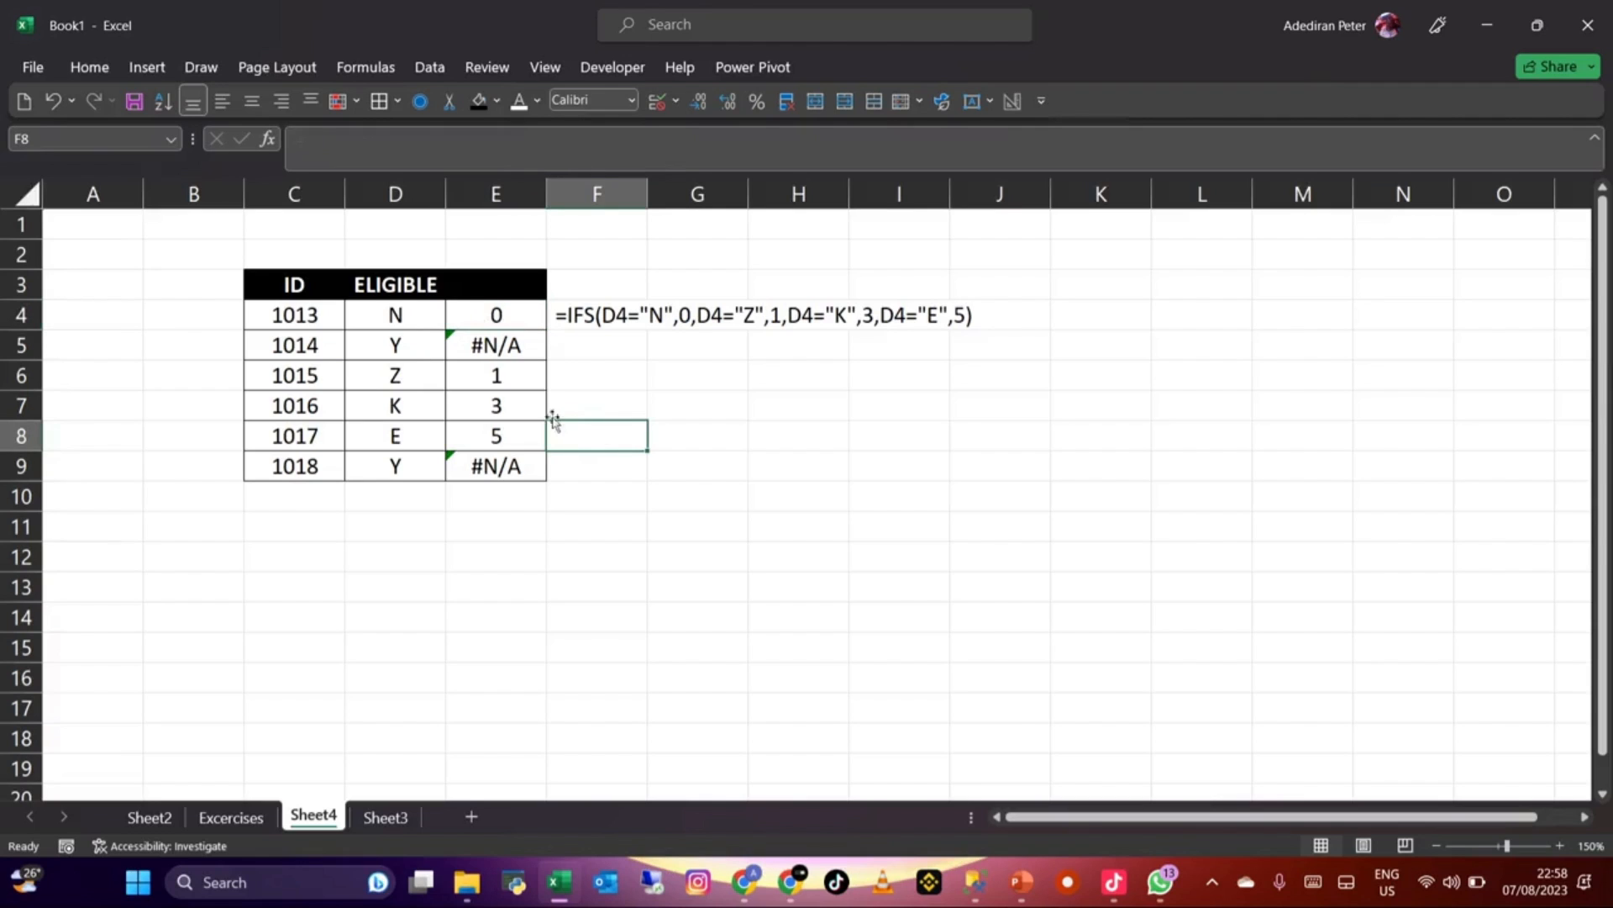
pyautogui.click(426, 558)
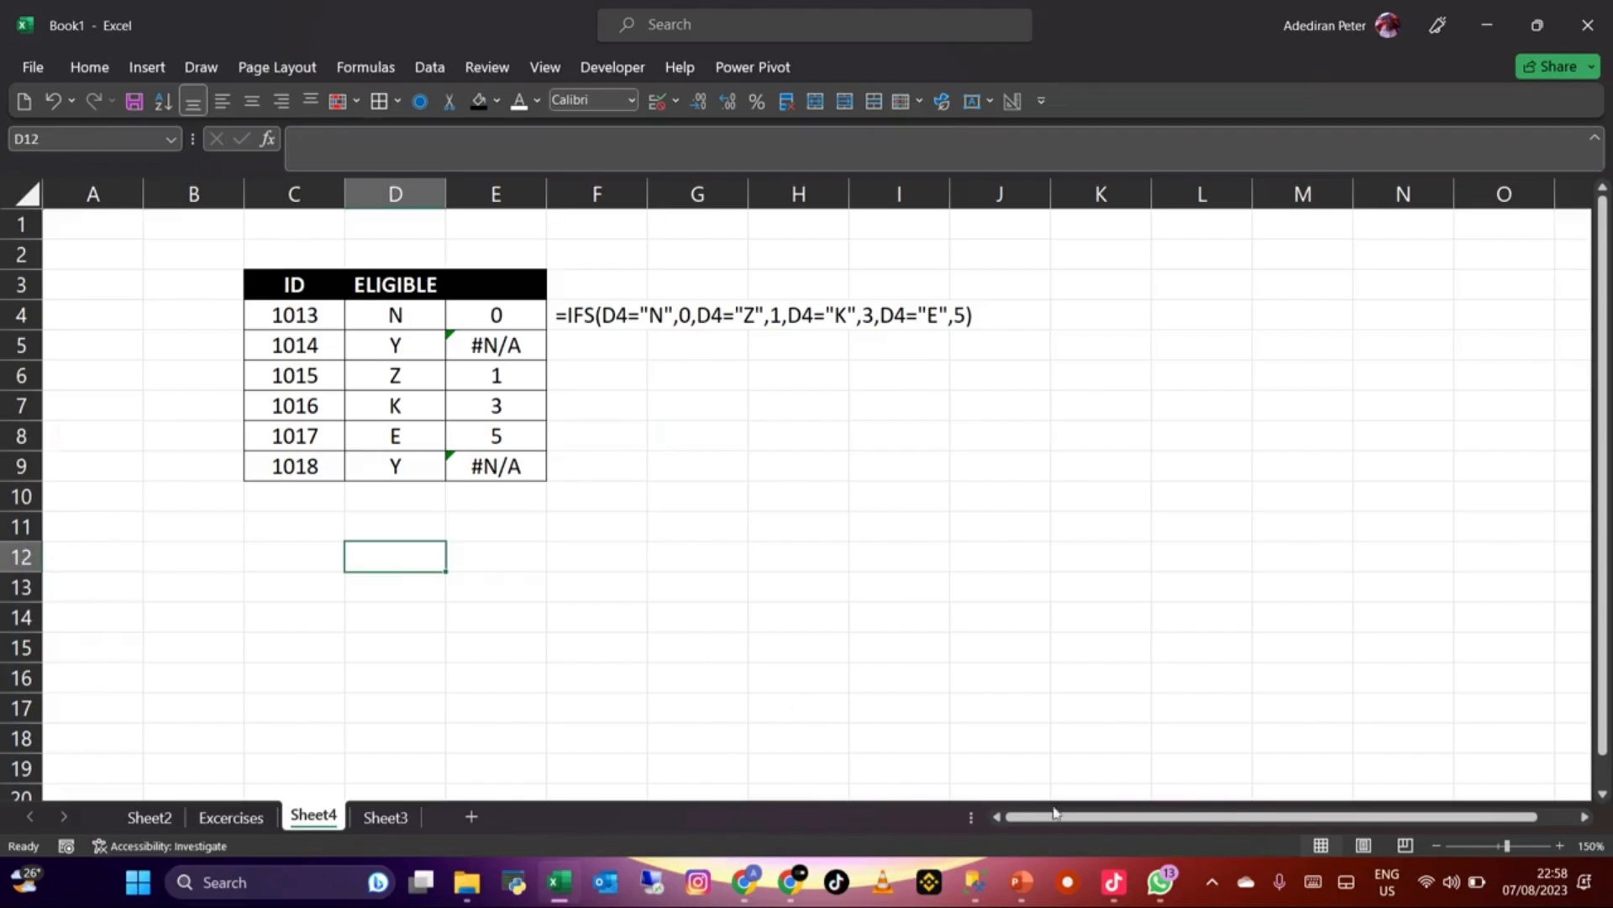
# Step: Switch to TikTok LIVE Studio and end the live broadcast
pyautogui.click(1105, 883)
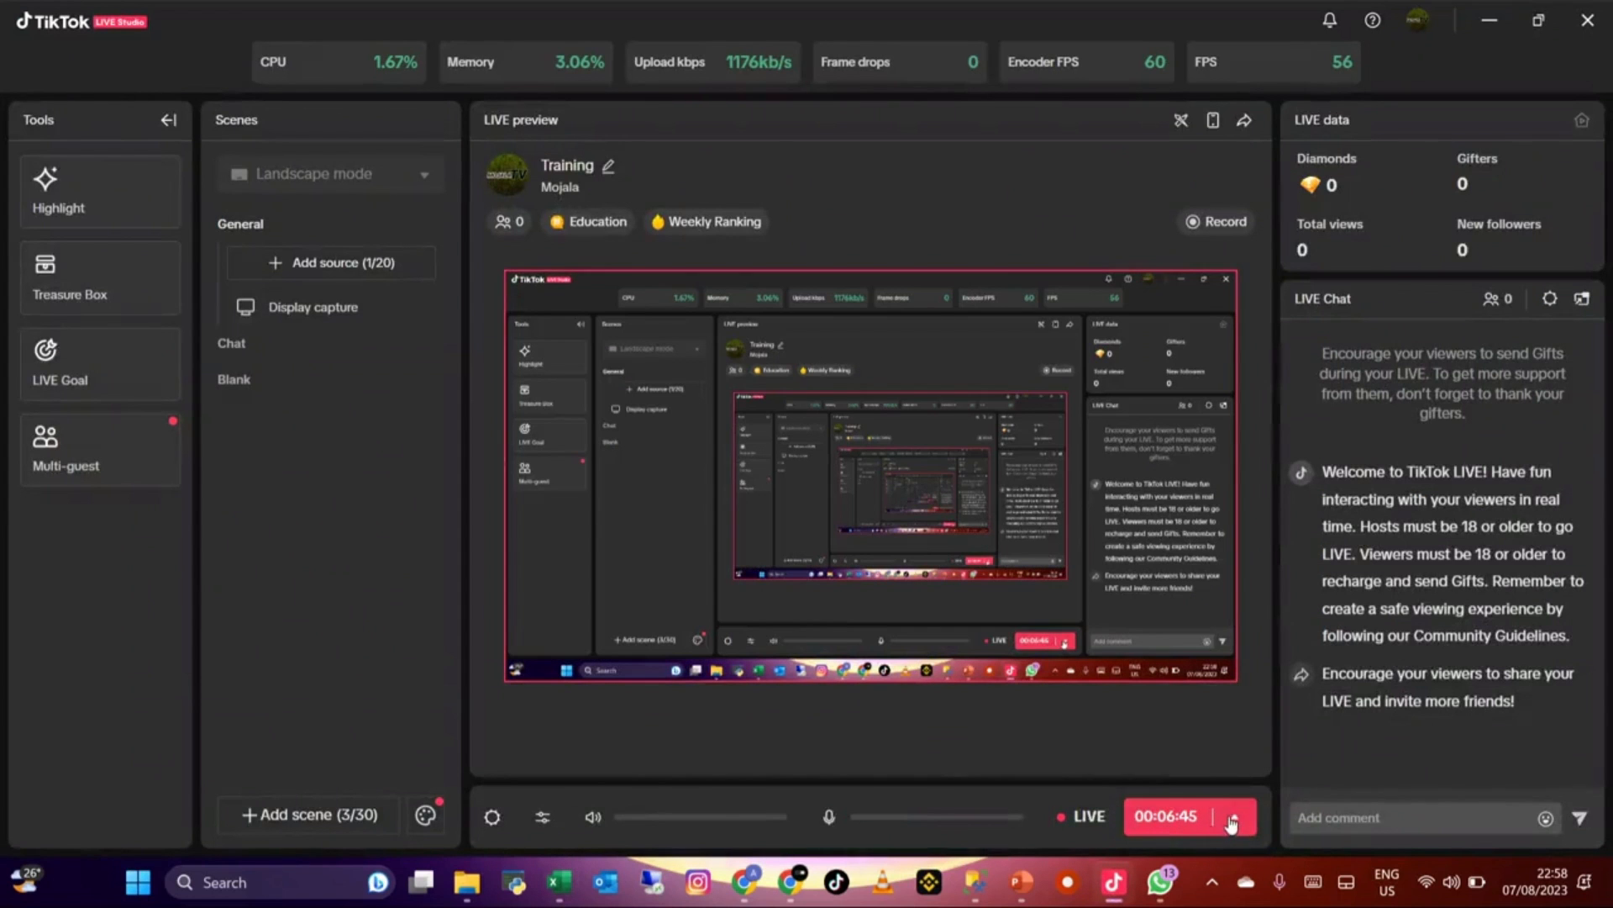
pyautogui.click(1232, 816)
pyautogui.click(1047, 730)
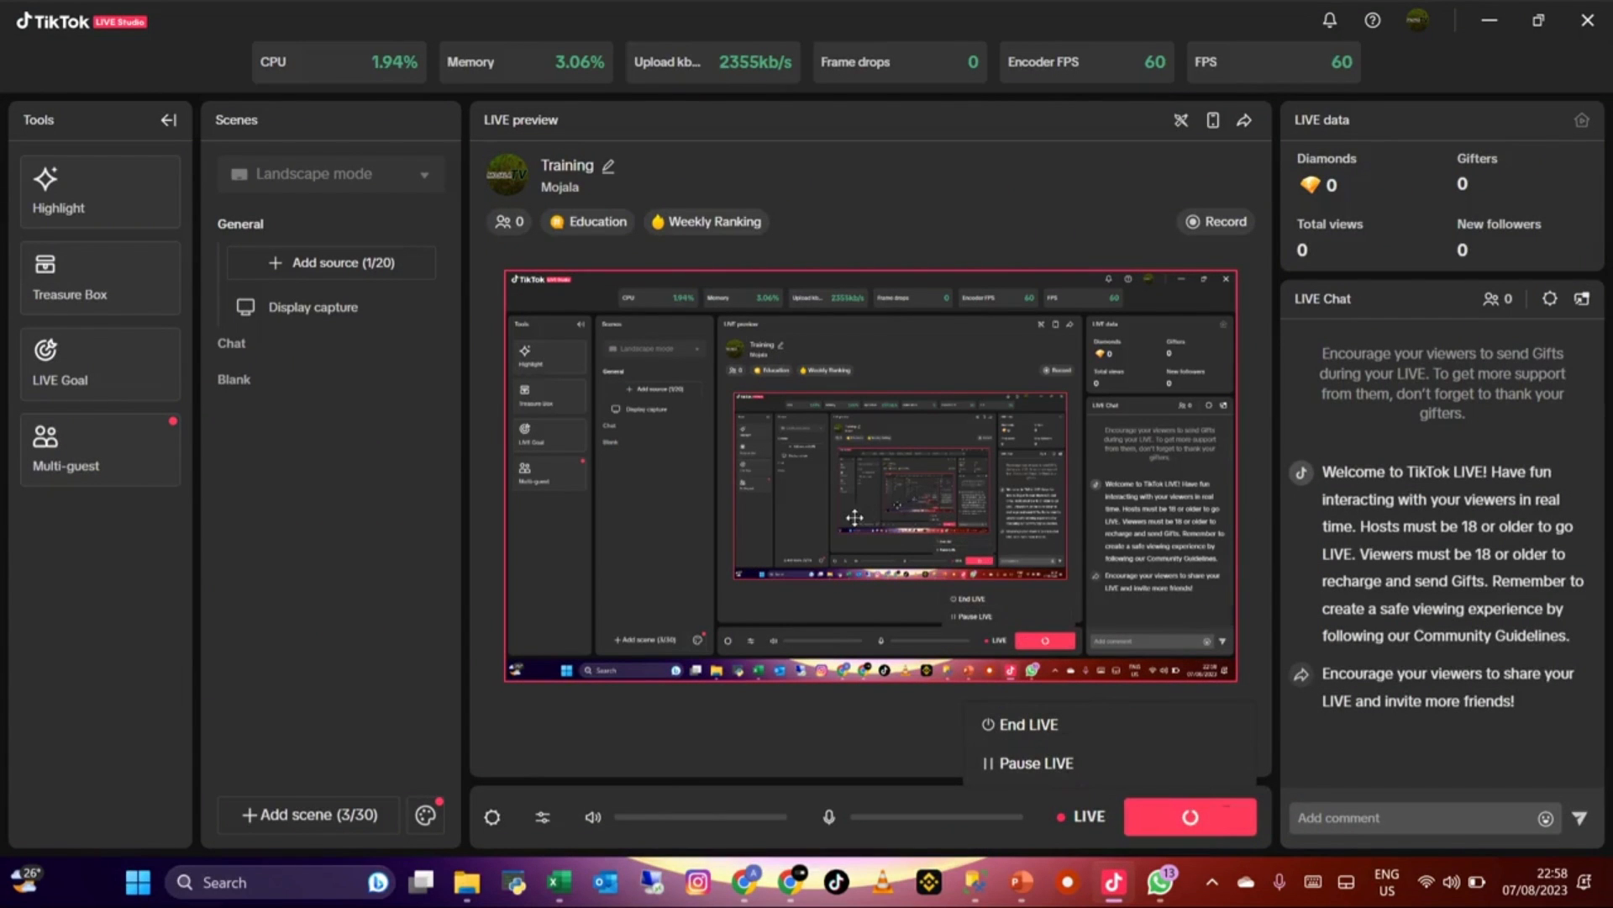